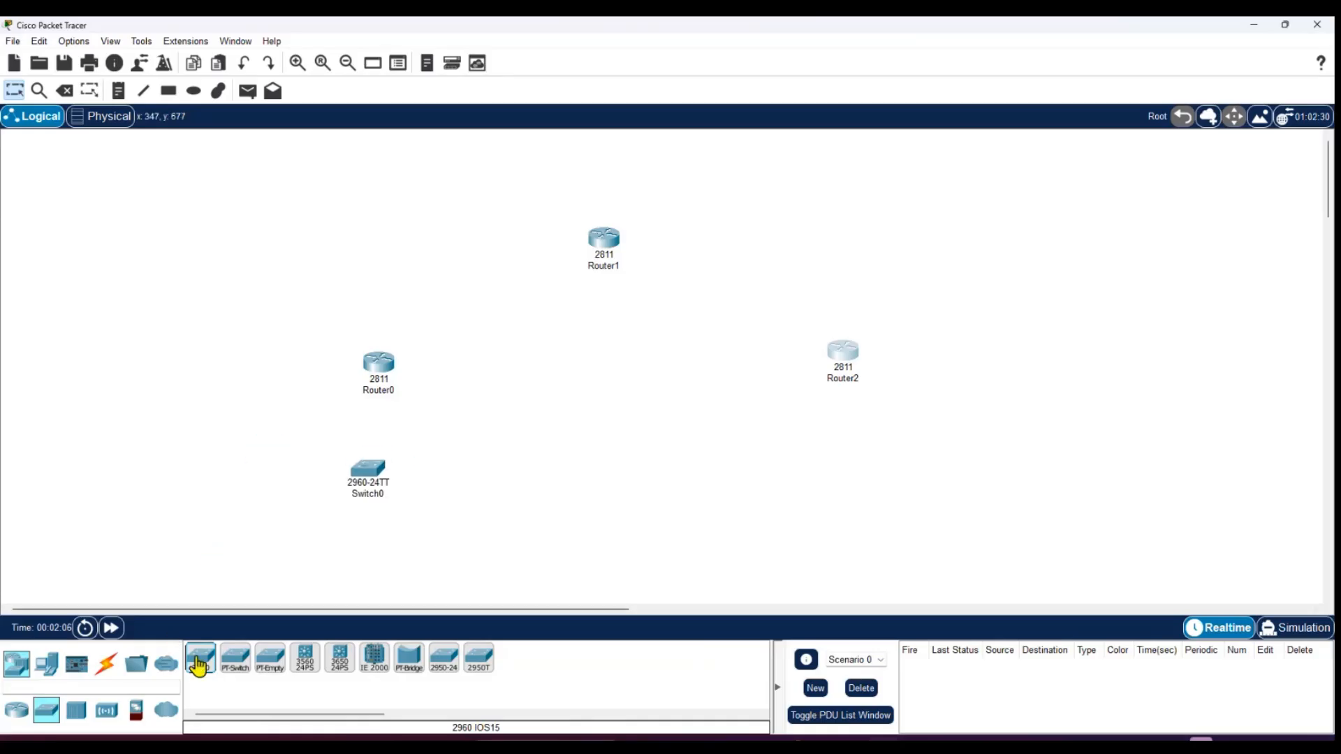
Place a second 2960 switch beneath Router2 and add one PC beneath each of the two switches.
left_click_drag(194, 659, 833, 477)
left_click(46, 663)
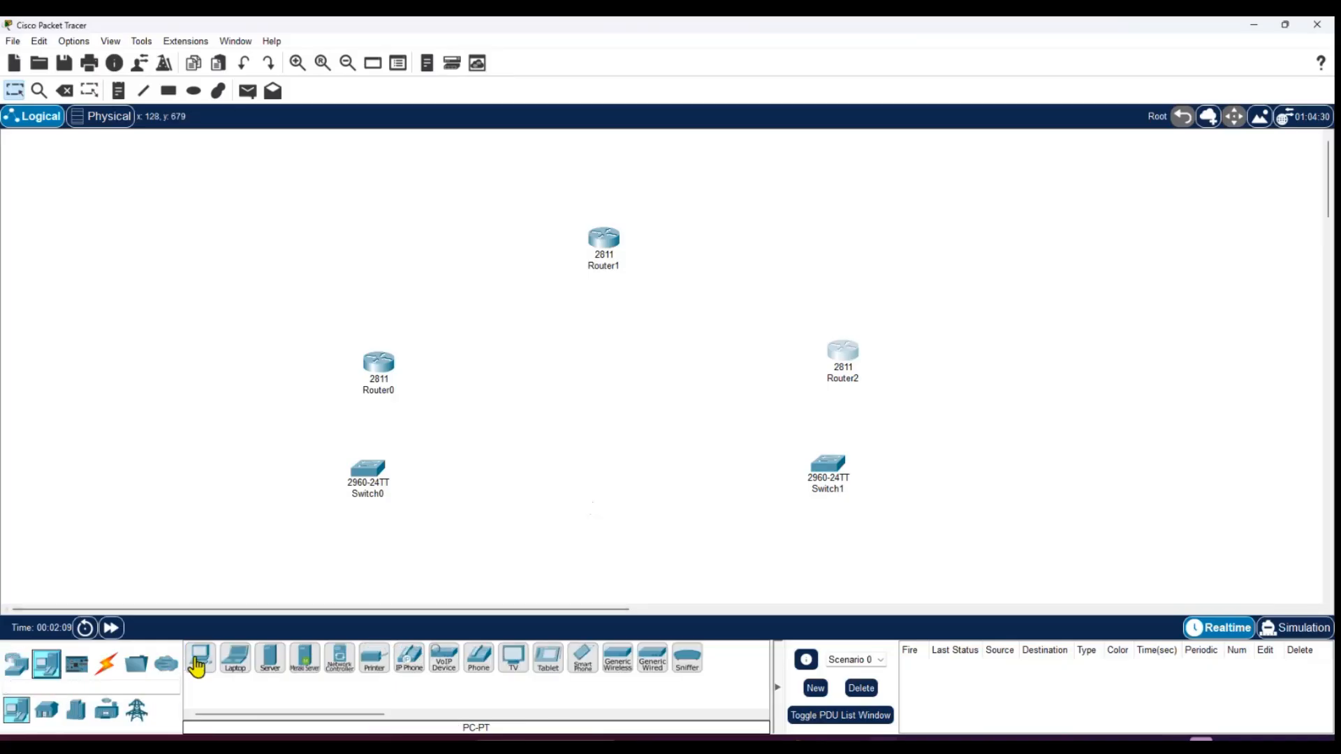
left_click_drag(201, 658, 347, 572)
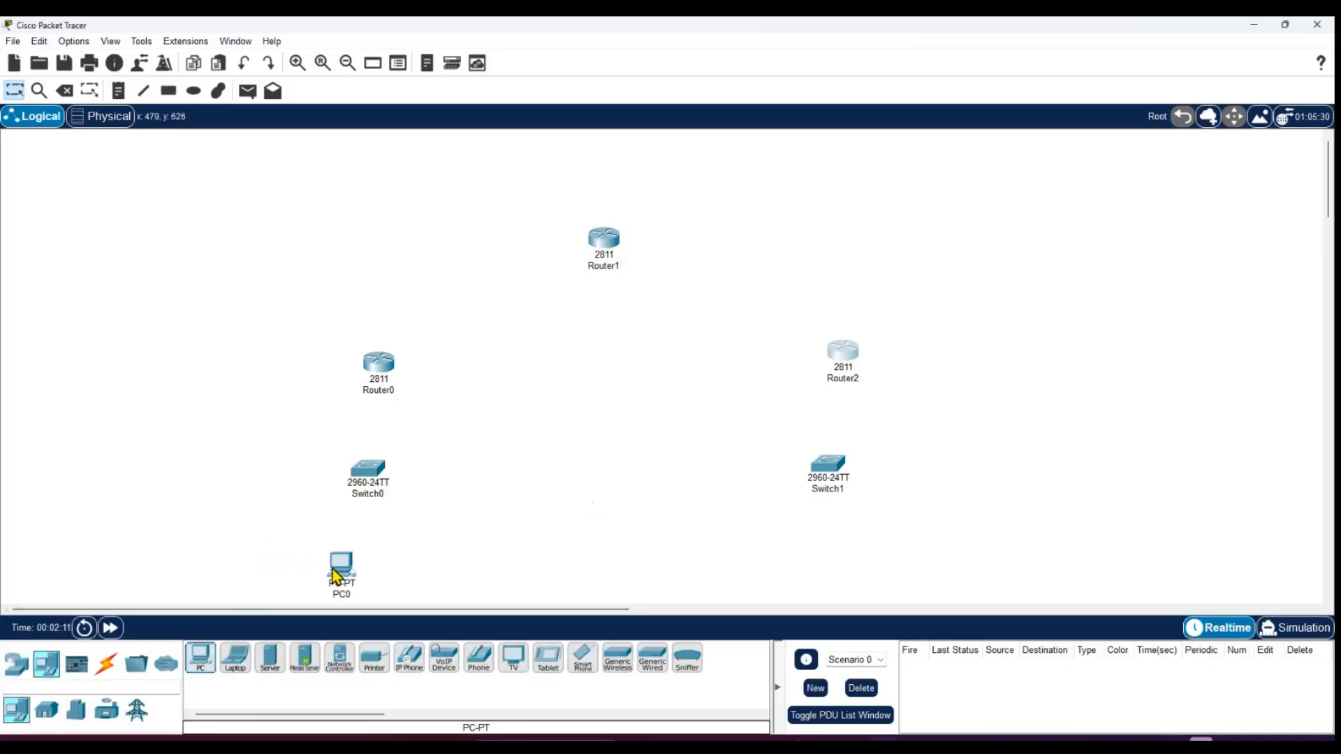
left_click_drag(198, 660, 866, 581)
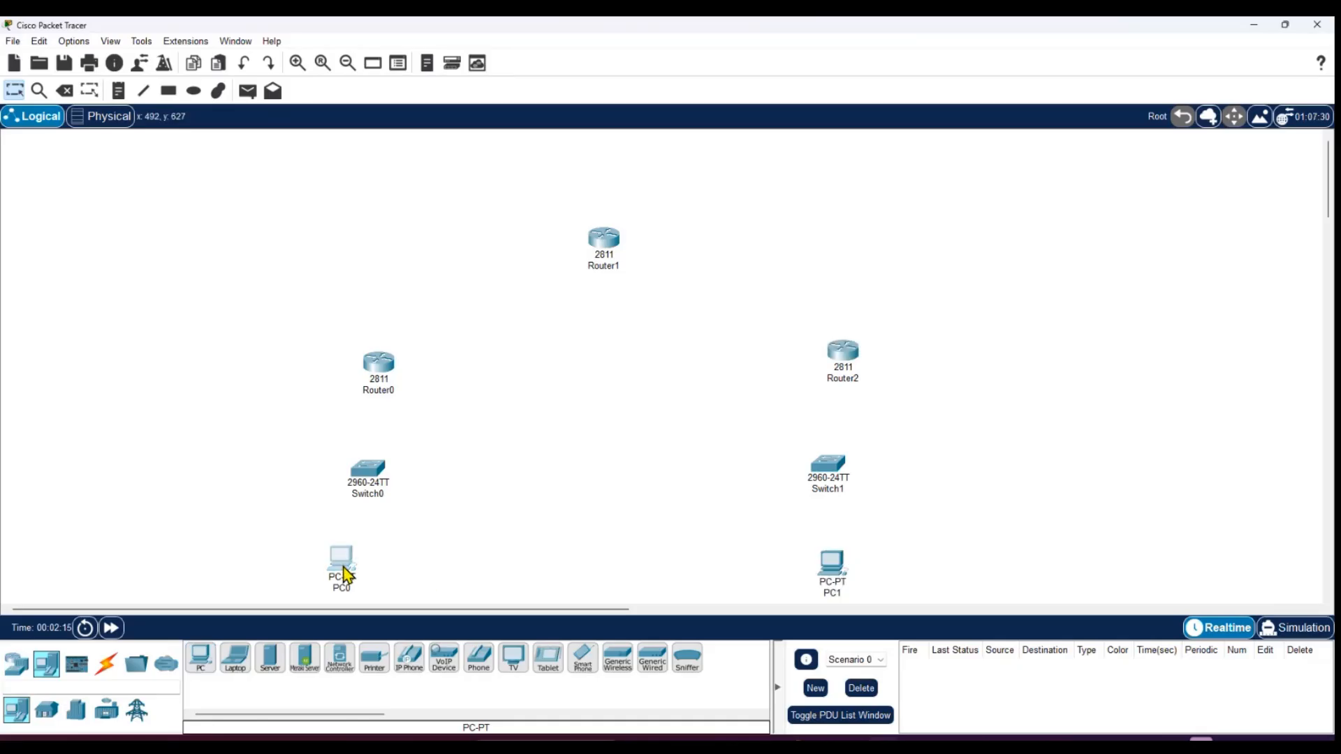
Rename the PC beneath Switch0 as 192.172.10.2 and the PC beneath Switch1 as 140.172.10.2.
left_click(349, 588)
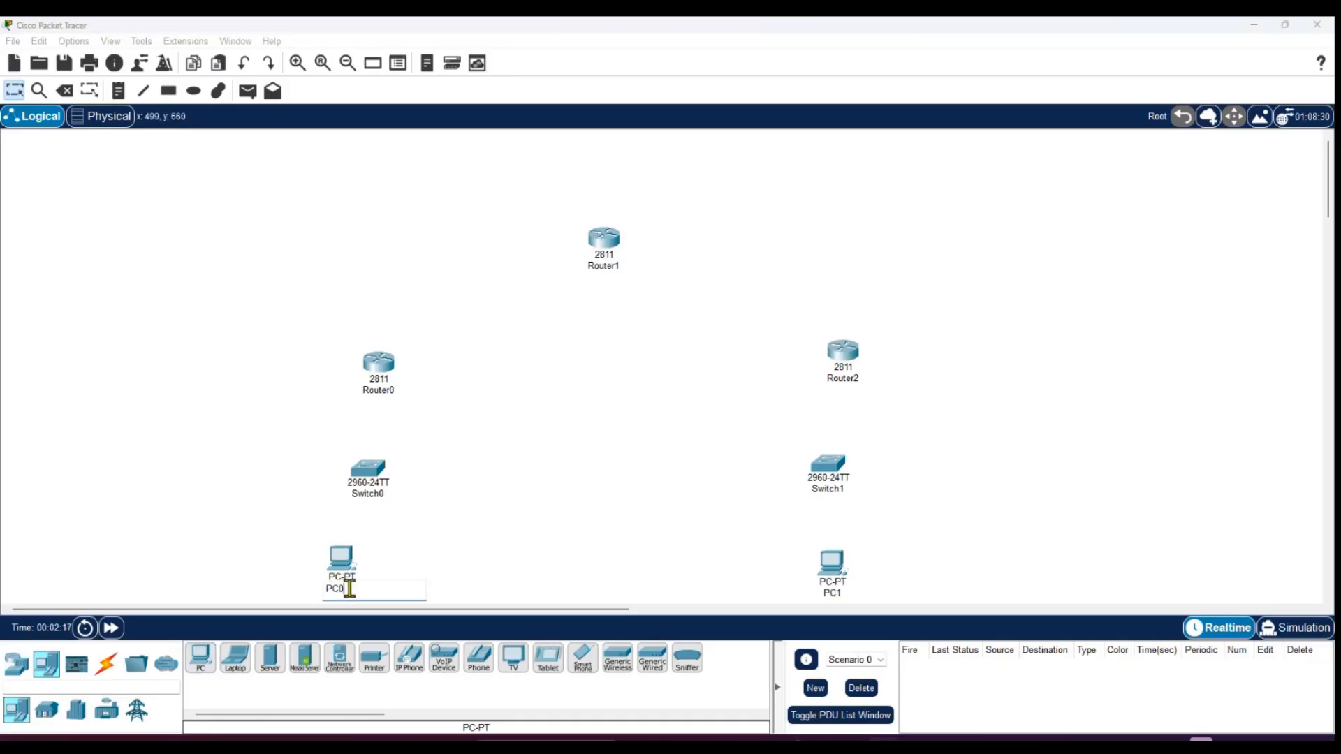
key("BackSpace")
type("192.172.10.2")
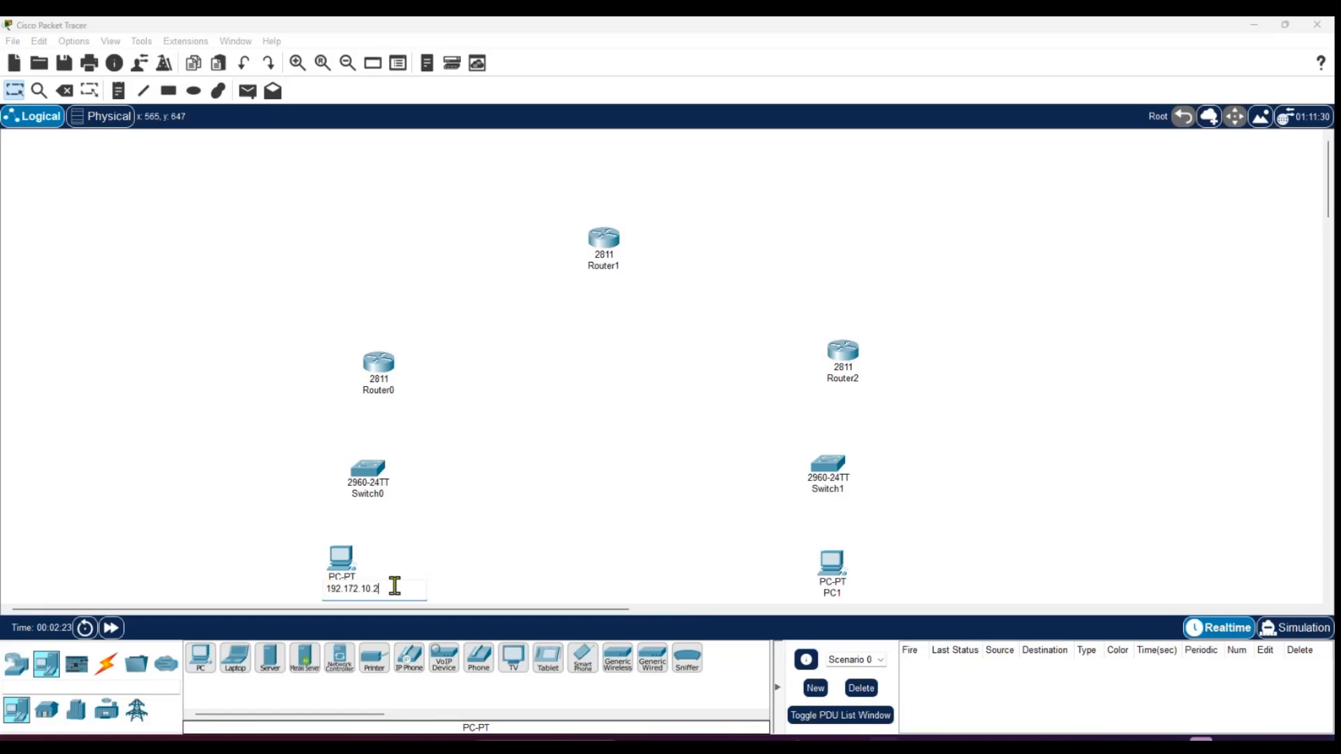
left_click(847, 593)
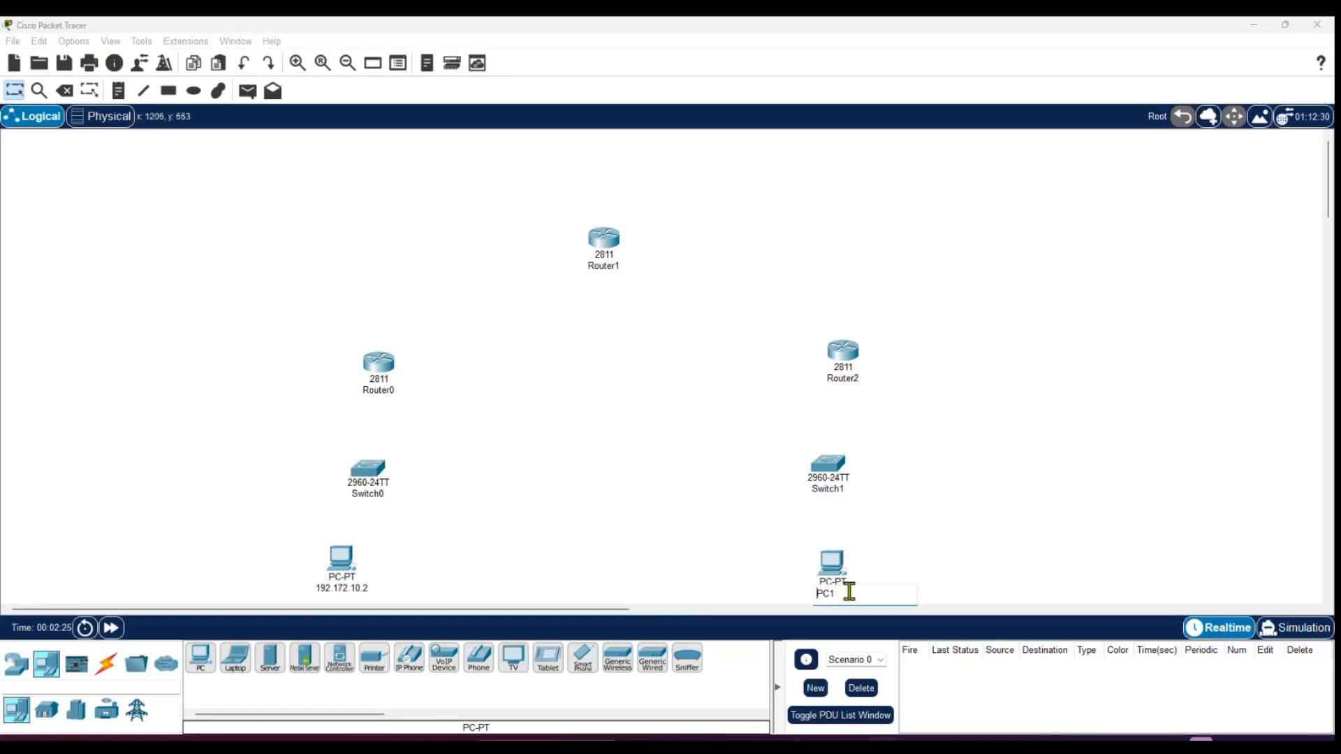
key("BackSpace")
key("BackSpace")
type("140.172.10.2")
left_click(1048, 549)
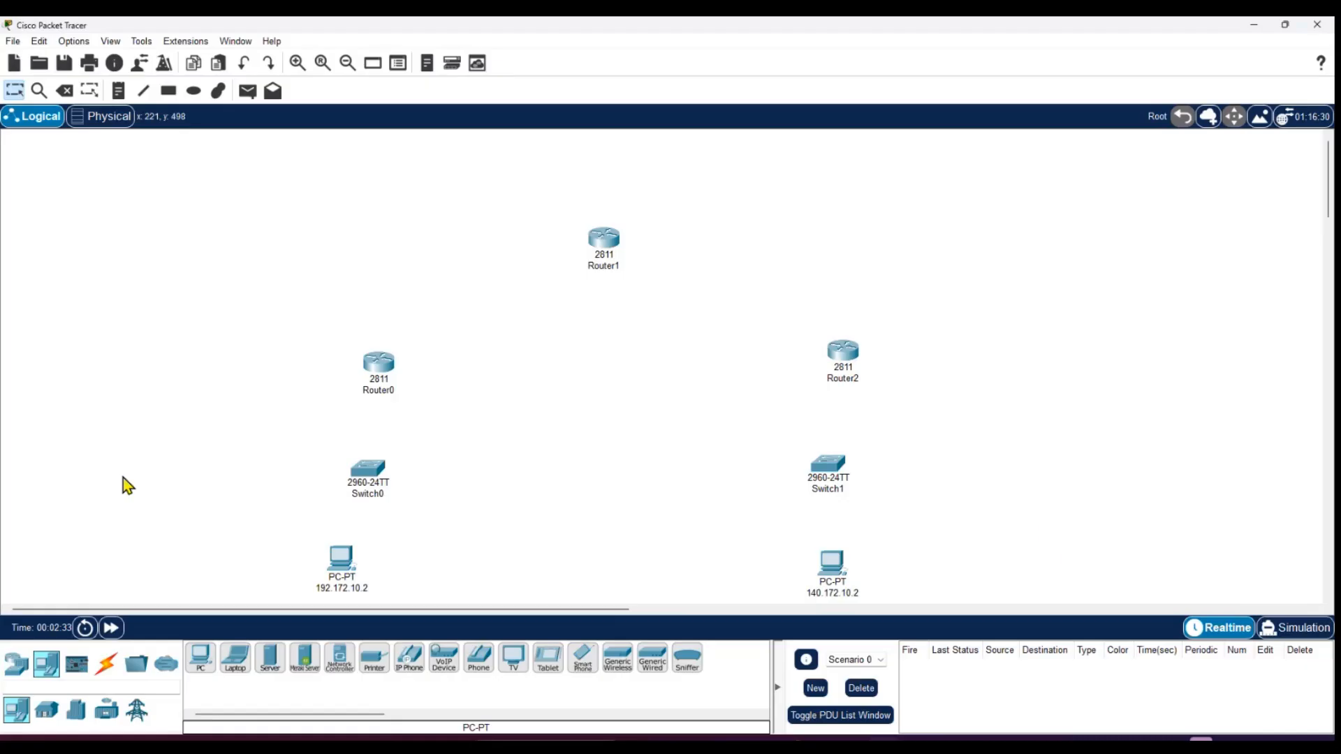
Cable each PC to the switch above it, using the automatically chosen connection type.
left_click(115, 669)
left_click(206, 656)
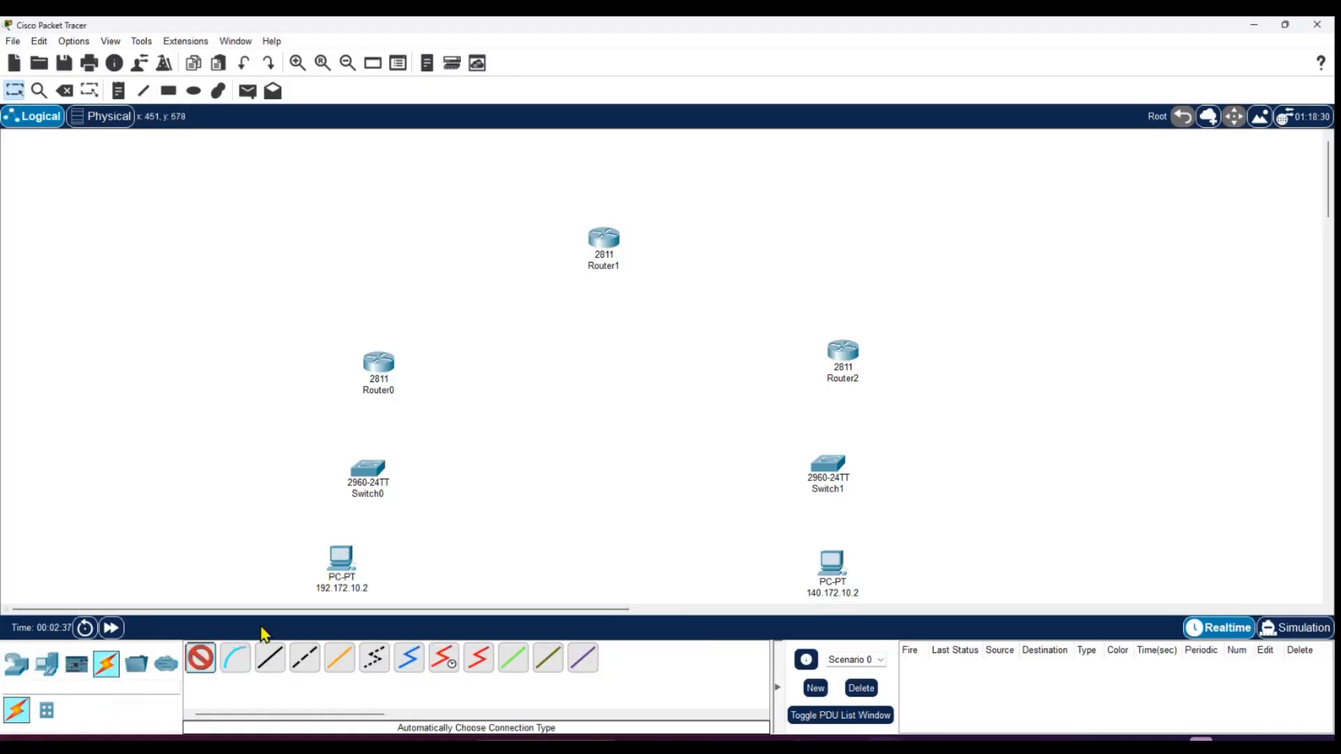
left_click(343, 565)
left_click(365, 471)
left_click(200, 658)
left_click(831, 562)
left_click(828, 468)
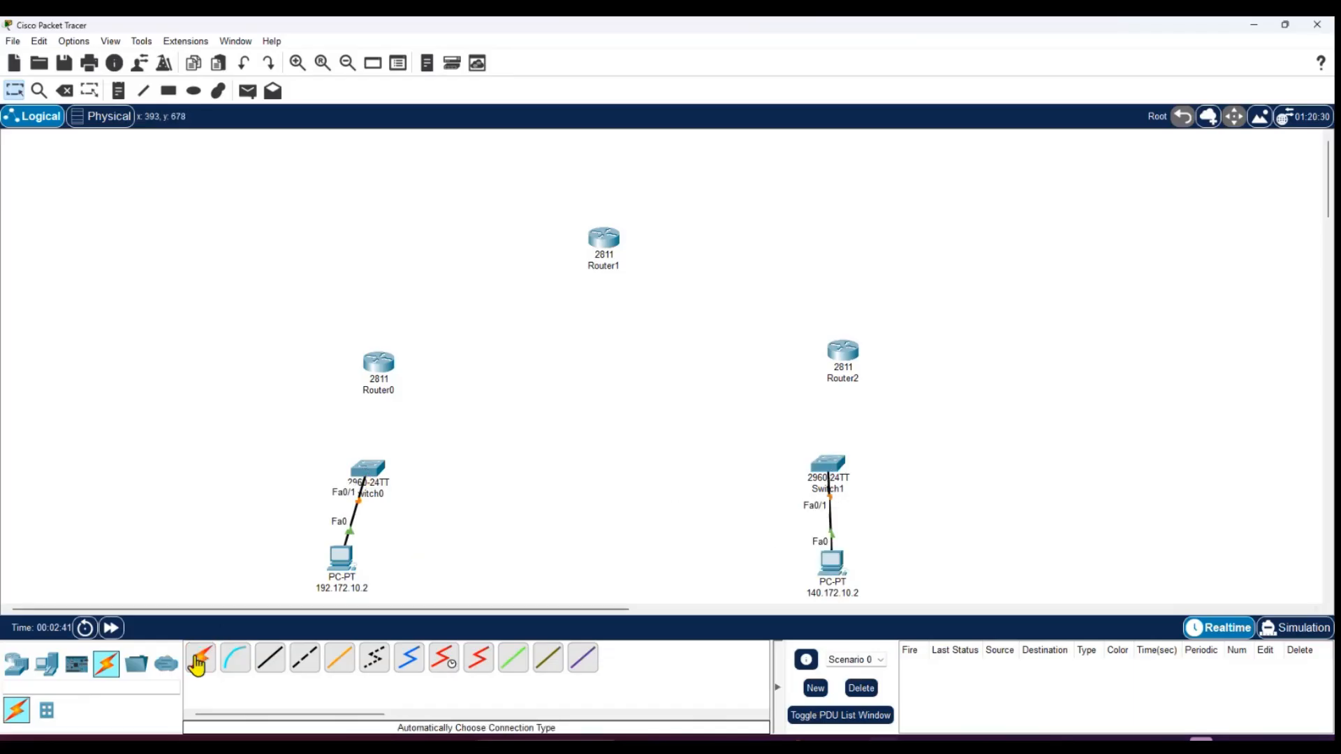
Cable Switch0 to Router0 and Switch1 to Router2, using the automatically chosen connection type.
left_click(199, 659)
left_click(366, 468)
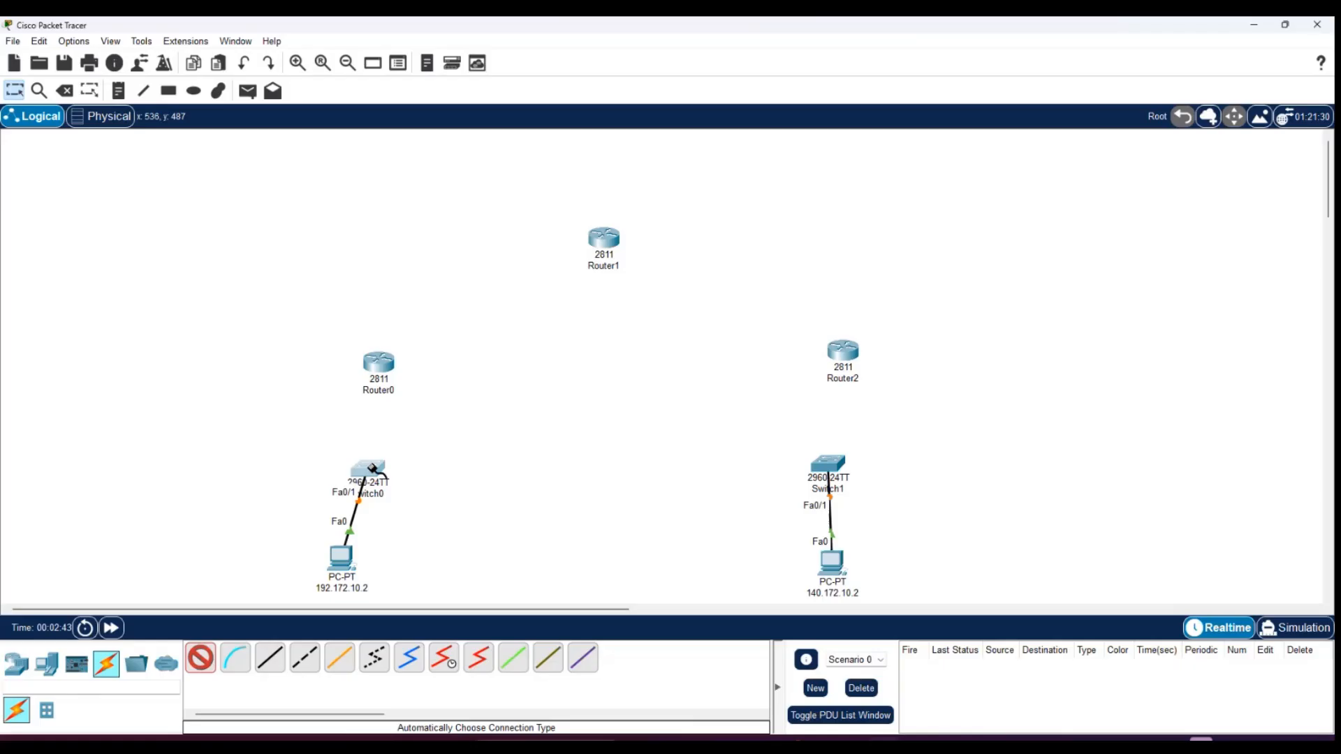
left_click(389, 395)
left_click(200, 659)
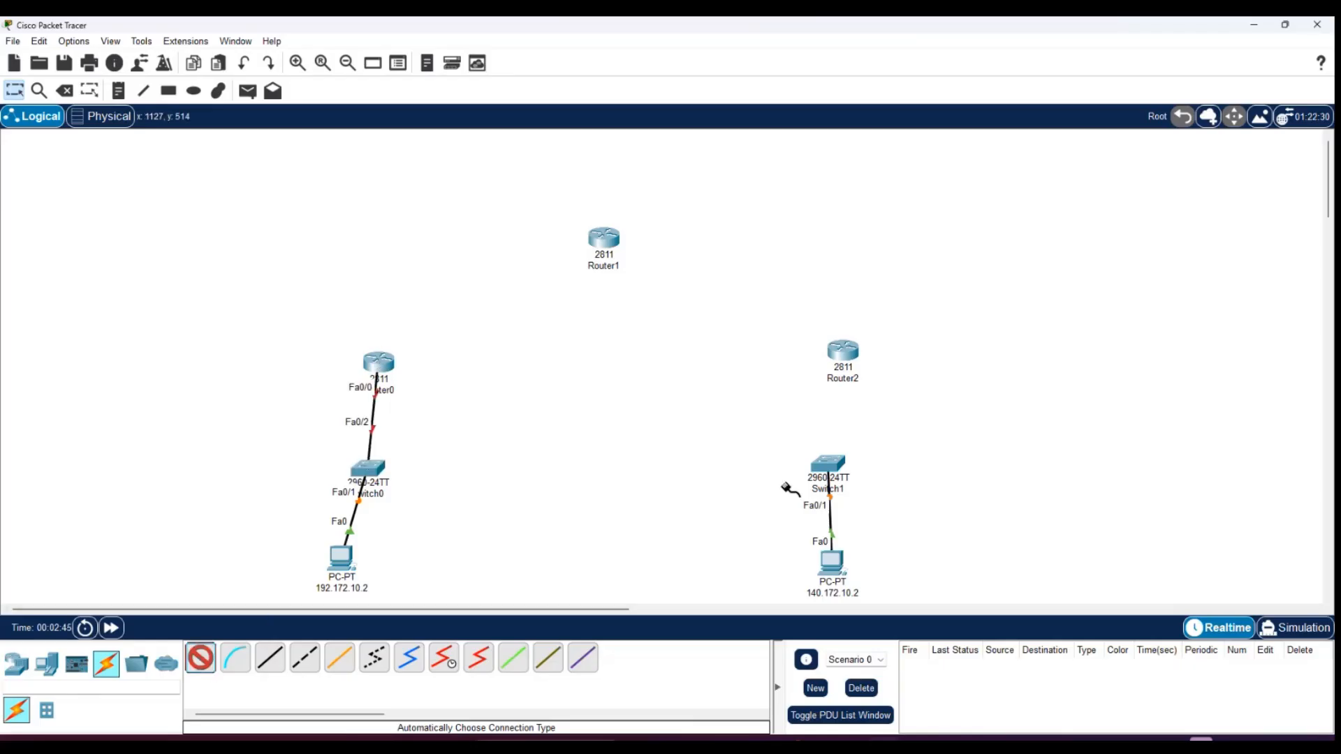
left_click(827, 466)
left_click(842, 353)
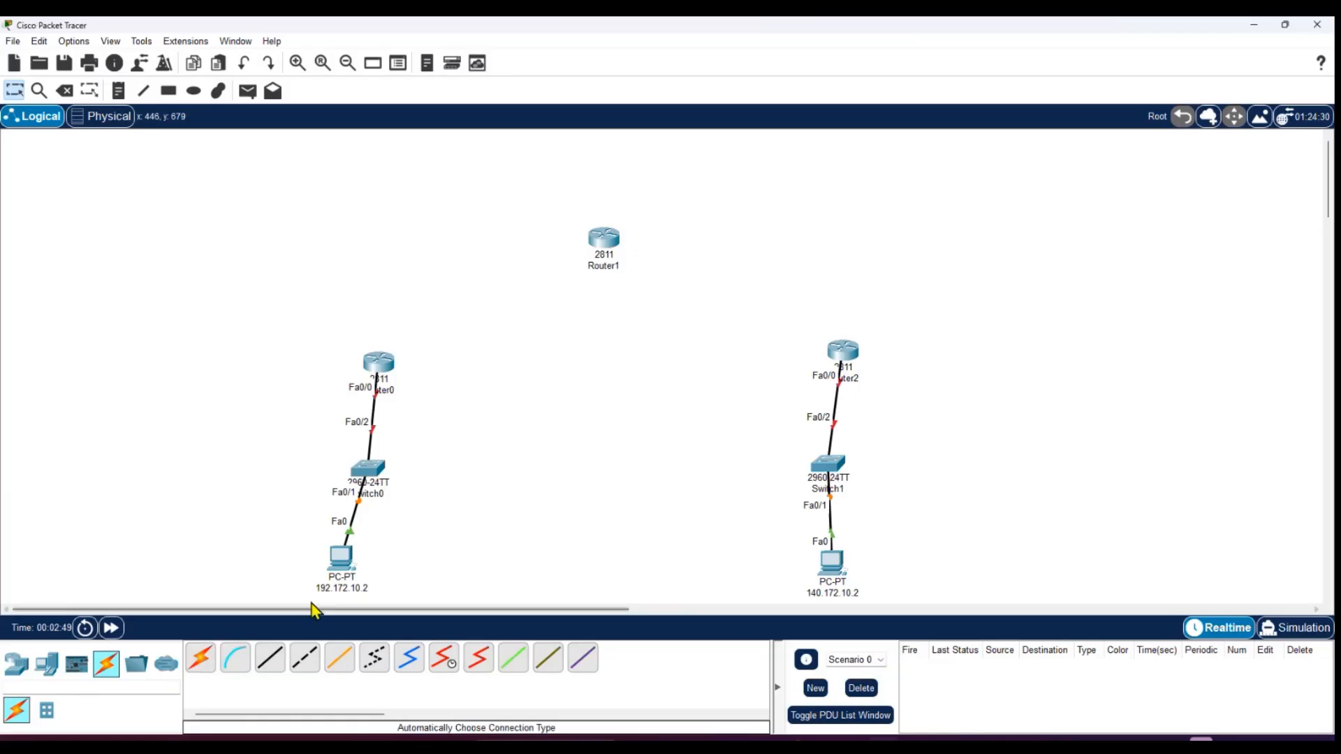
Give the PC beneath Switch0 the static IPv4 address 192.172.10.2 with subnet mask 255.255.255.0, and copy that address.
left_click(342, 567)
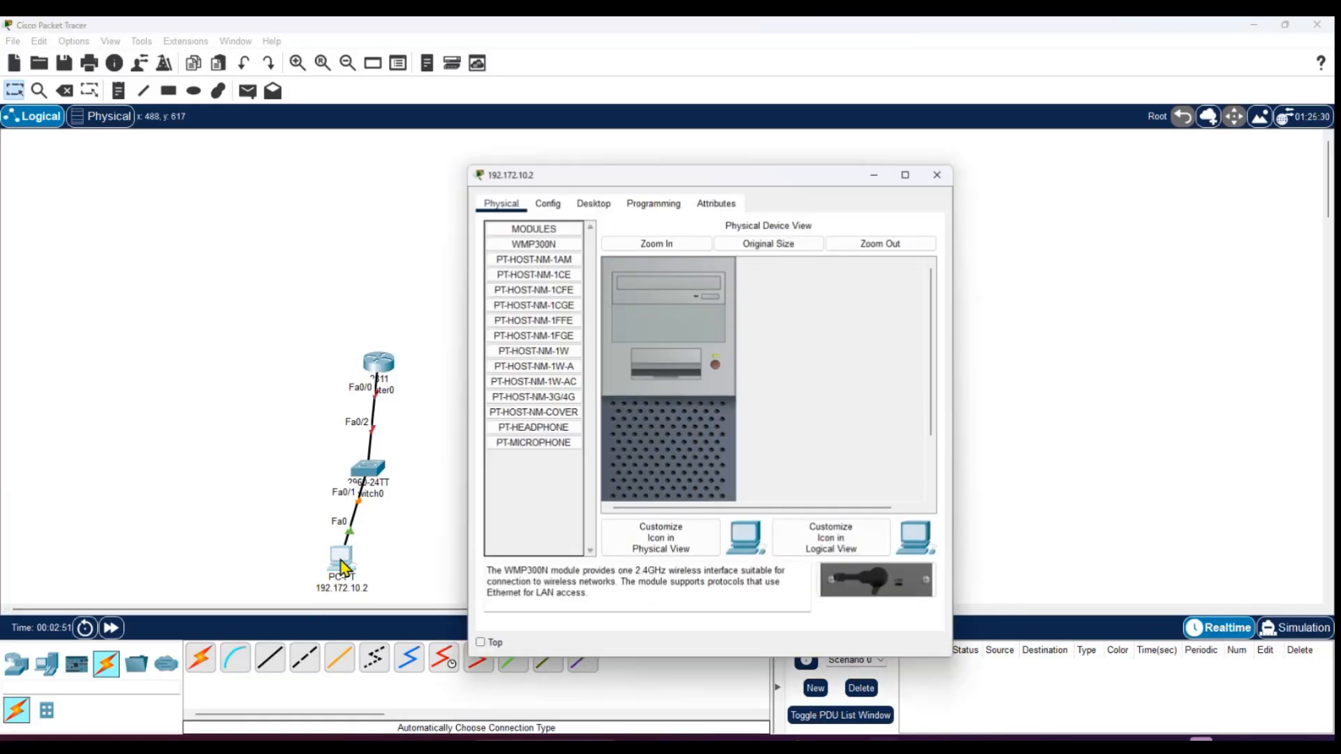
left_click(592, 205)
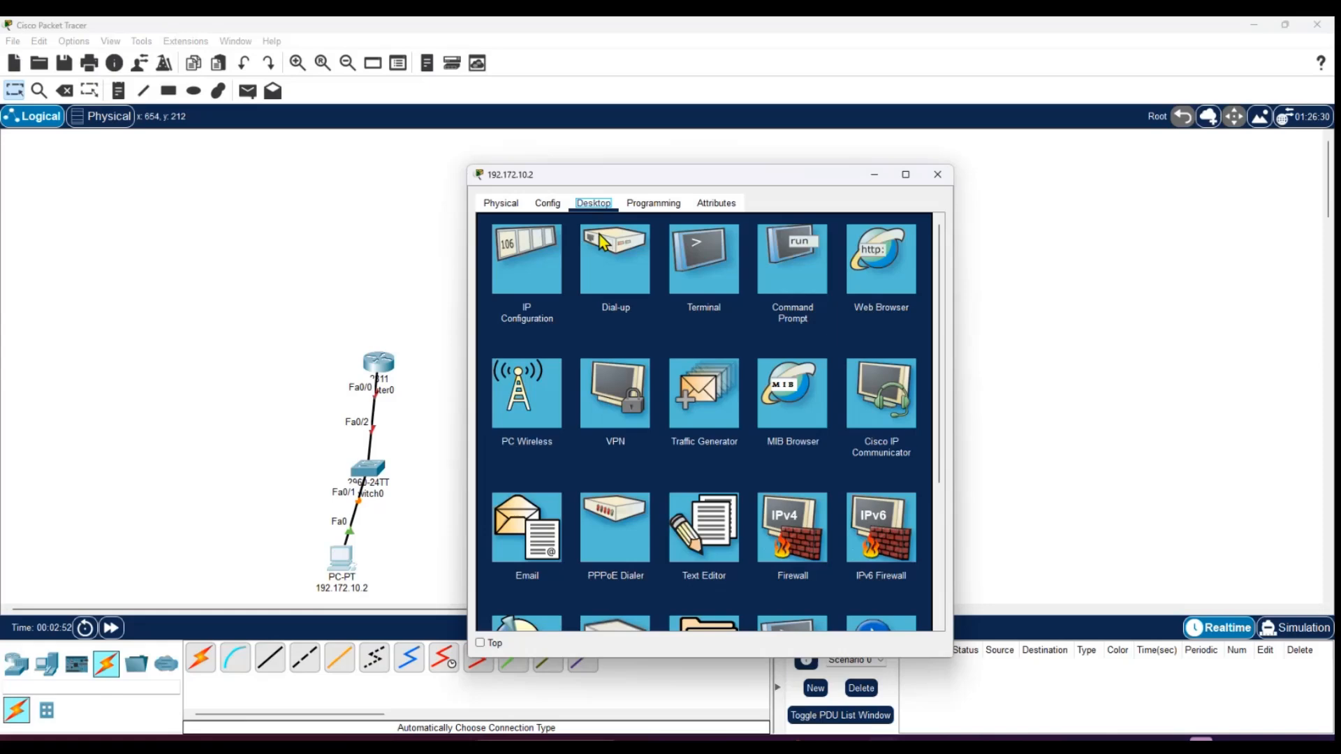
left_click(506, 278)
left_click_drag(694, 182, 837, 185)
left_click(940, 310)
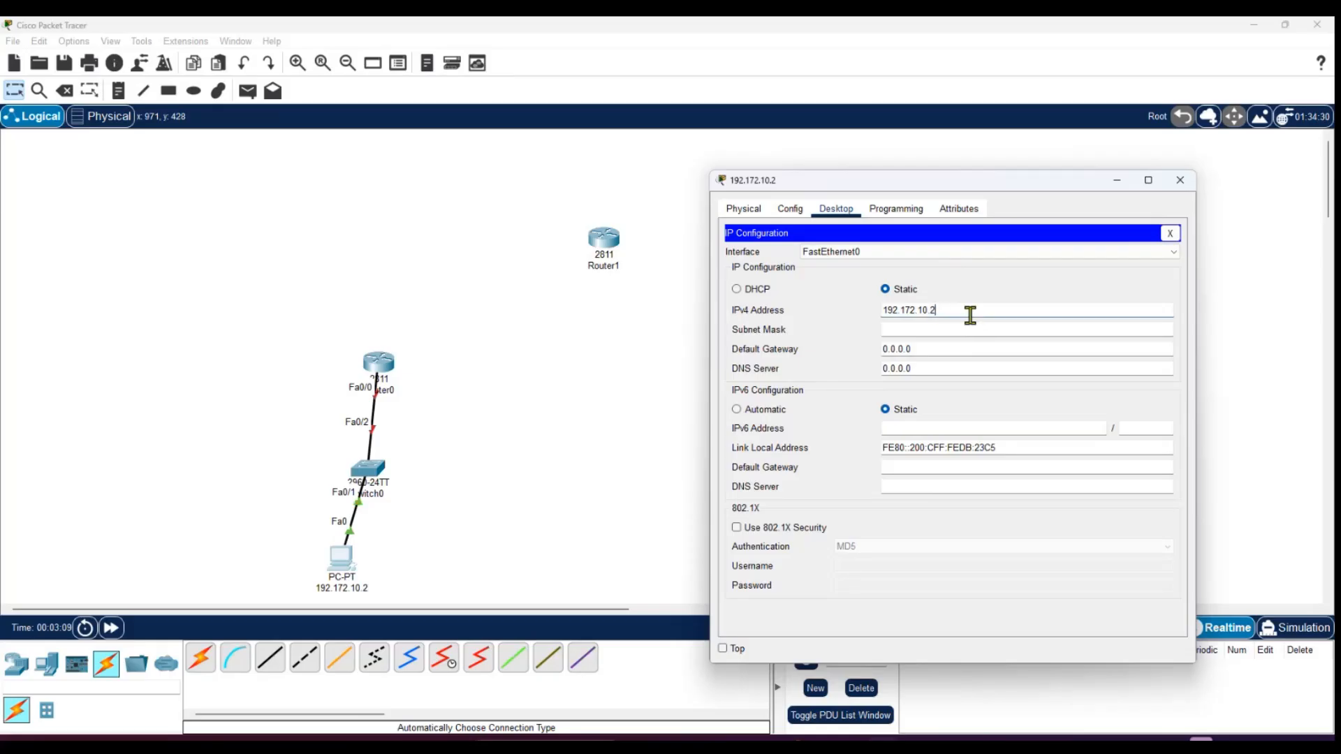
double_click(912, 309)
right_click(917, 322)
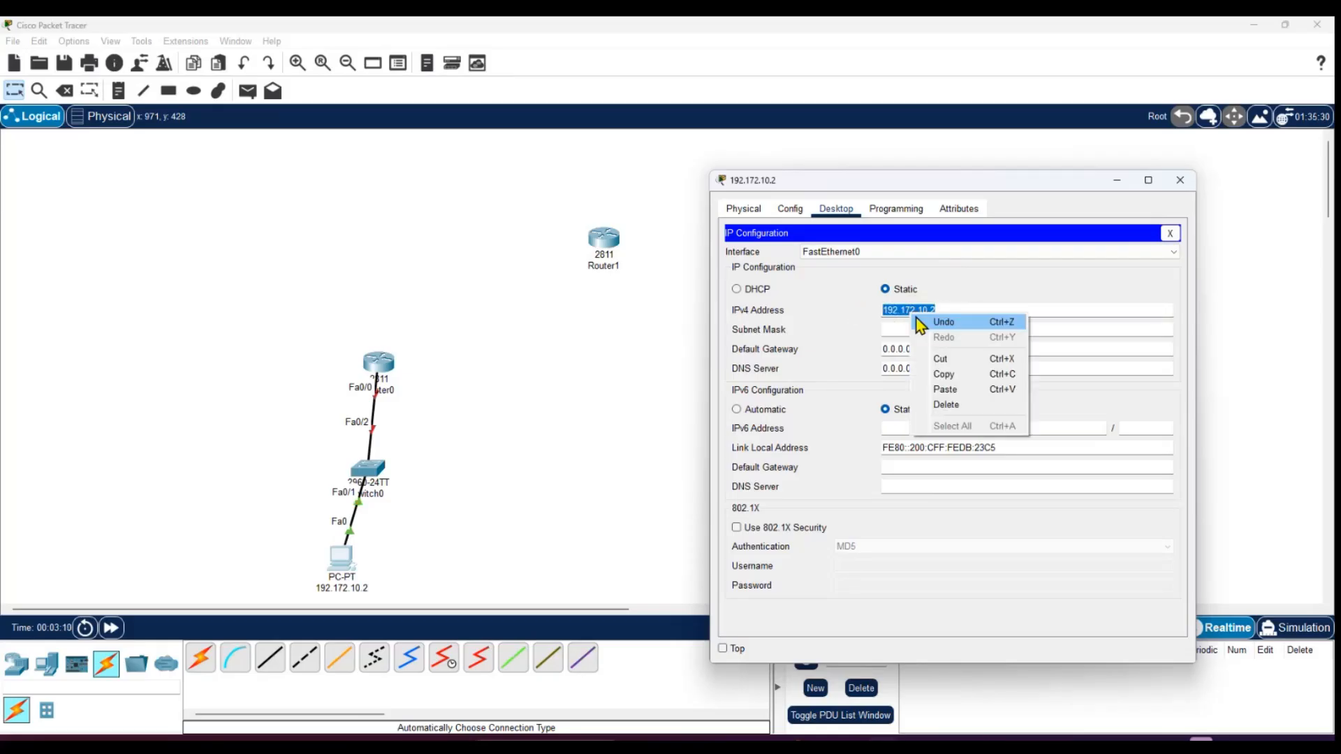
left_click(944, 374)
left_click(927, 329)
Set this PC's default gateway to 192.172.10.1 by pasting the copied address and changing its last digit, and close its configuration.
left_click(889, 349)
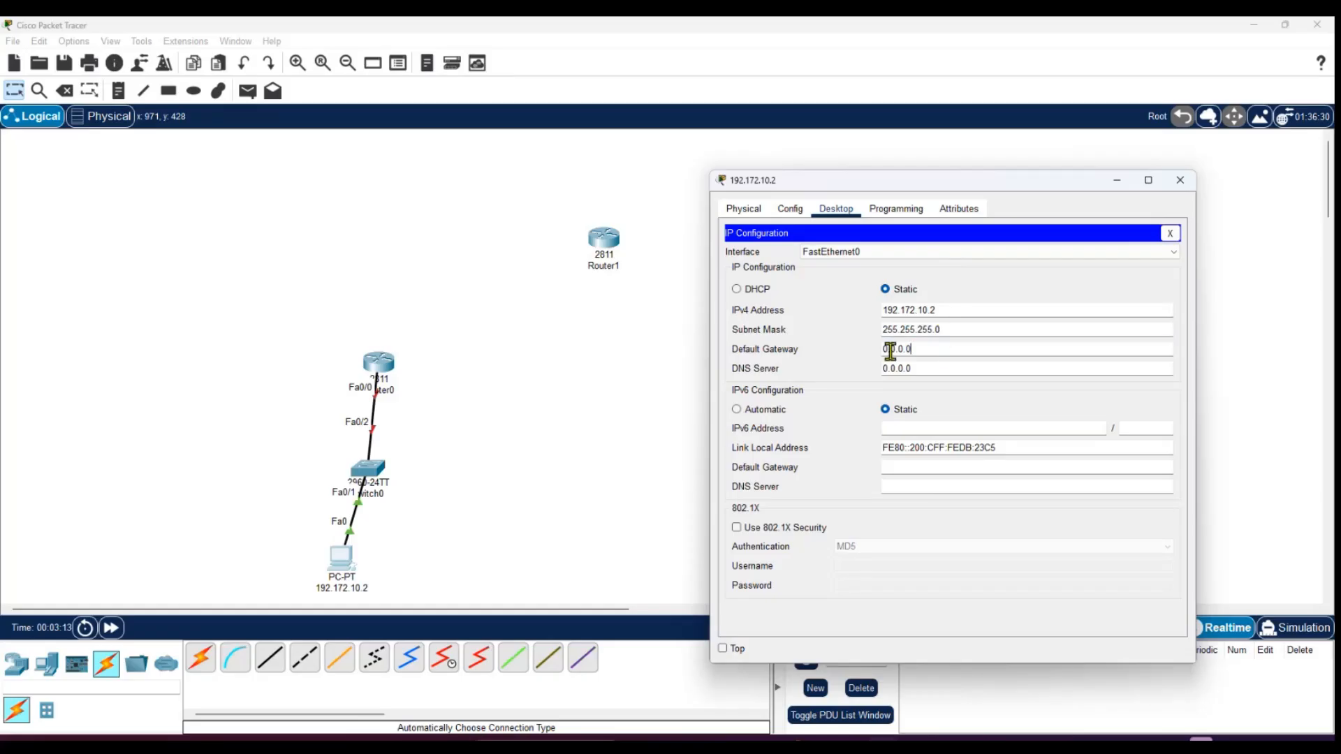
double_click(890, 349)
key("BackSpace")
right_click(988, 349)
left_click(1024, 422)
key("BackSpace")
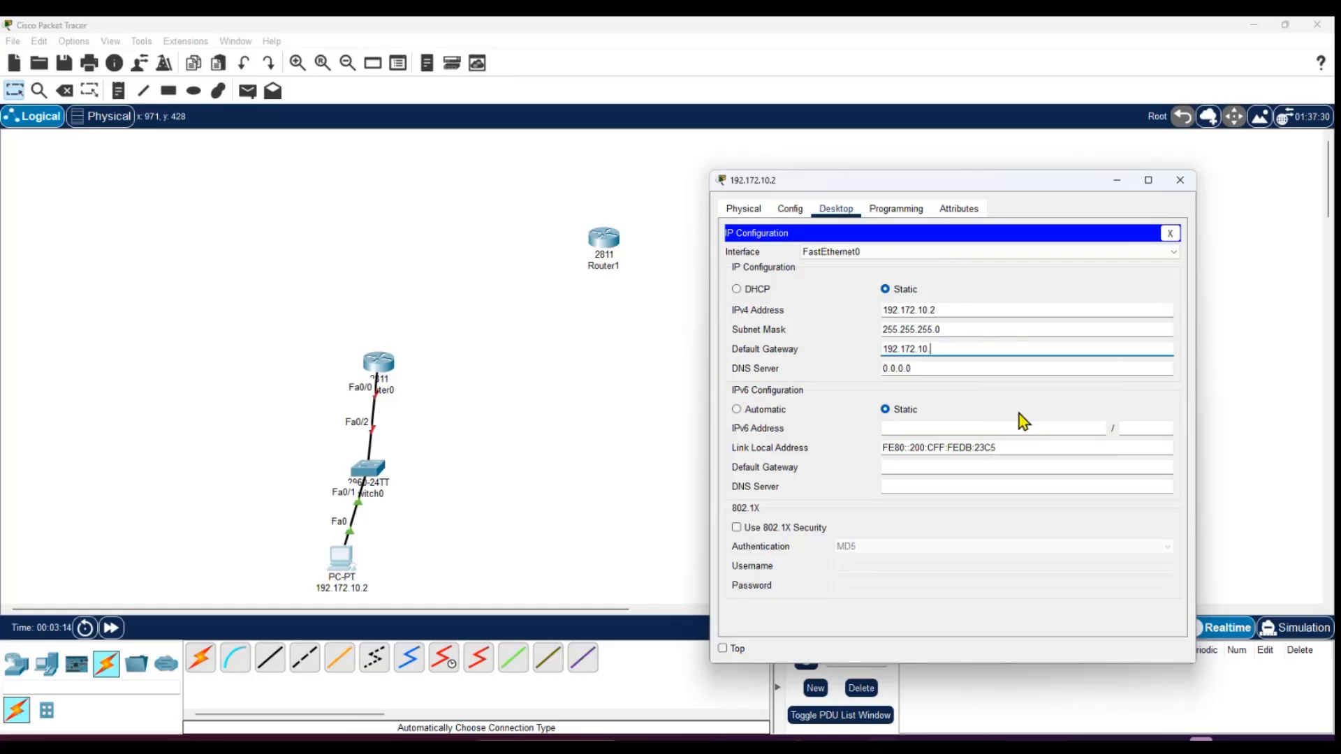
type("1")
left_click(1180, 180)
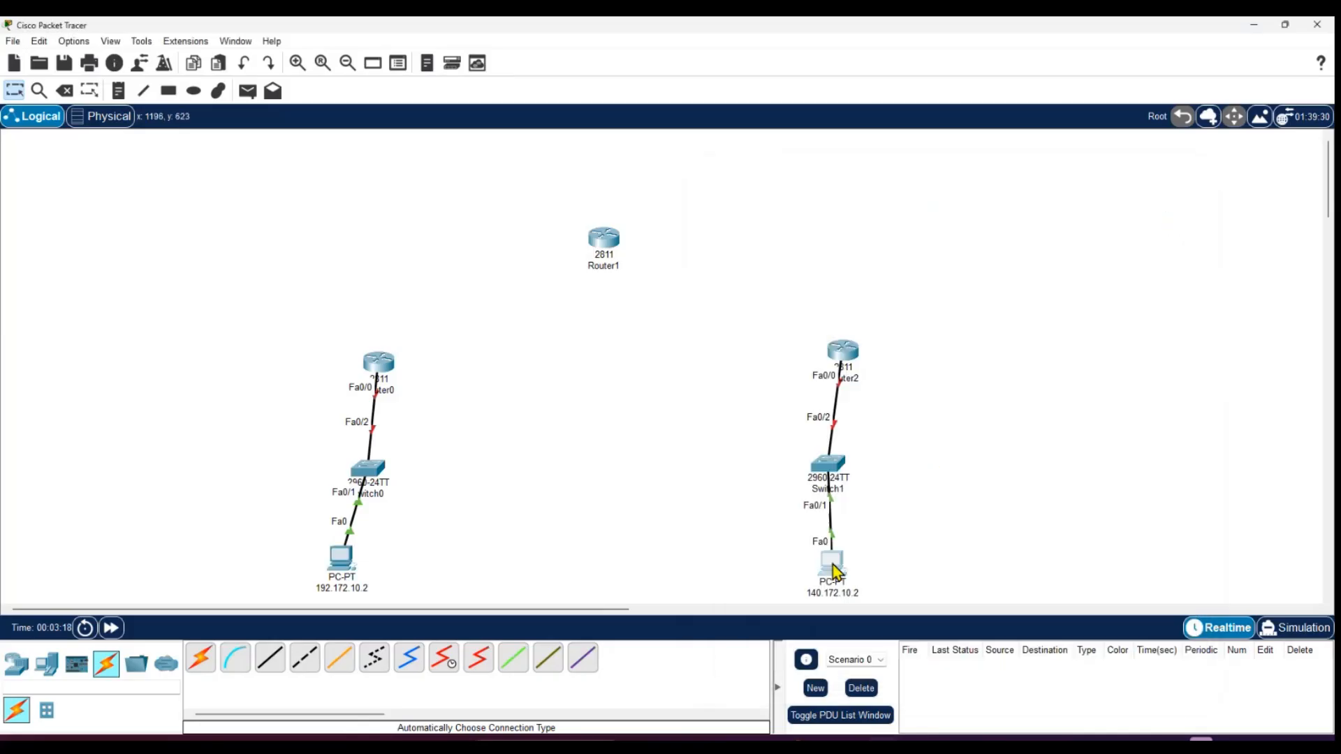
Shift the PC labelled 140.172.10.2 slightly to the left beneath Switch1.
left_click_drag(835, 572, 821, 563)
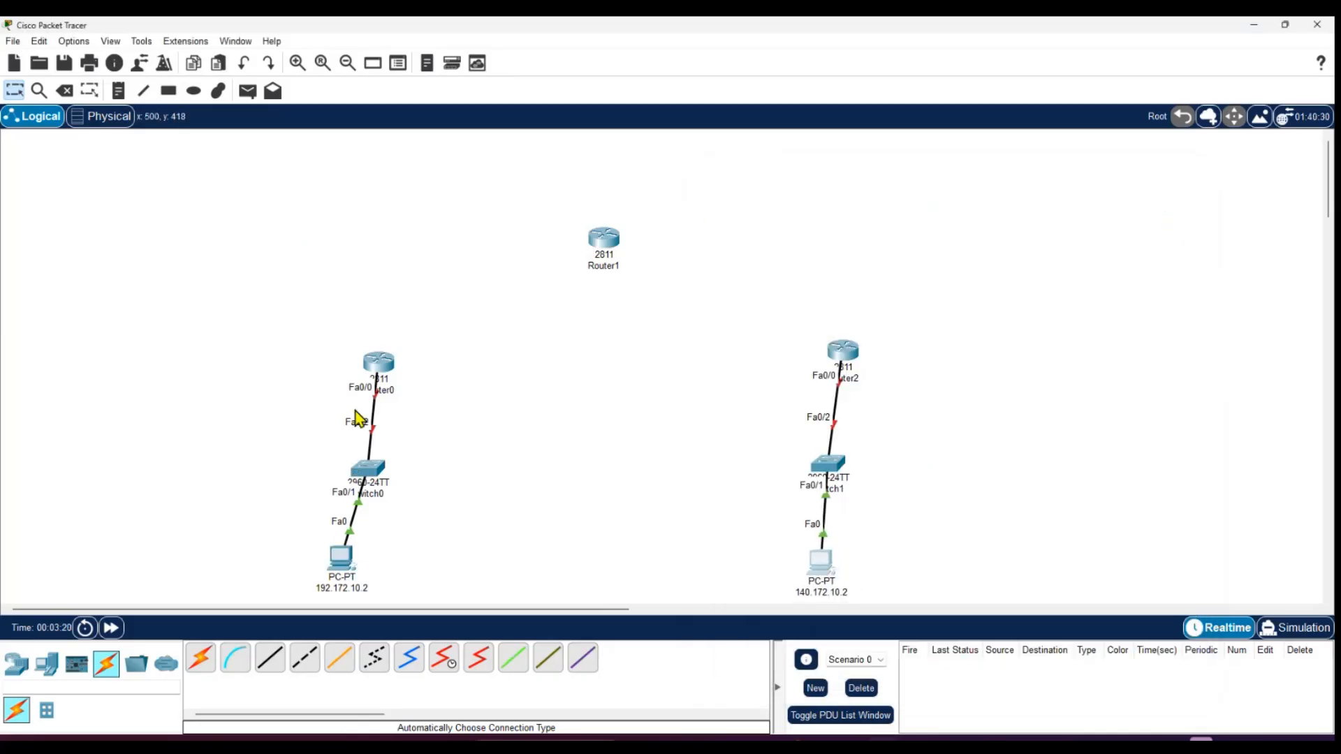
left_click(380, 365)
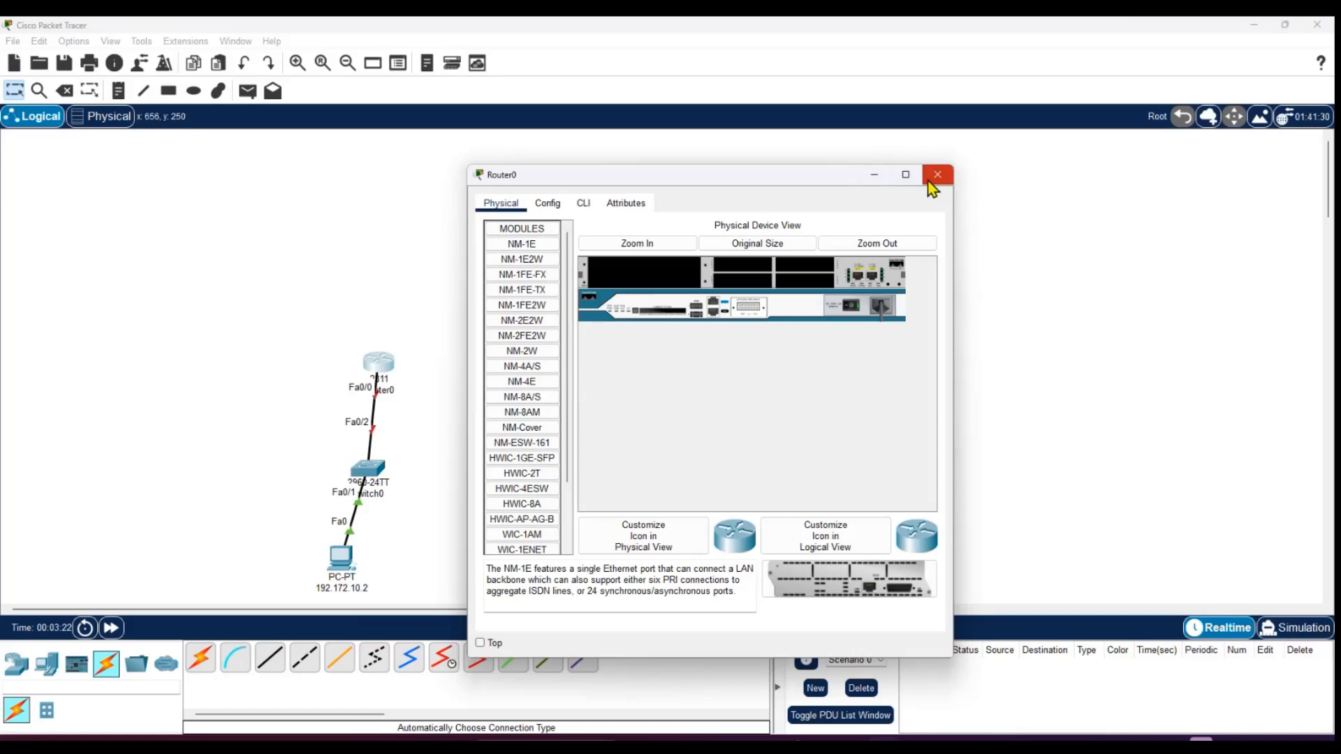
left_click(934, 179)
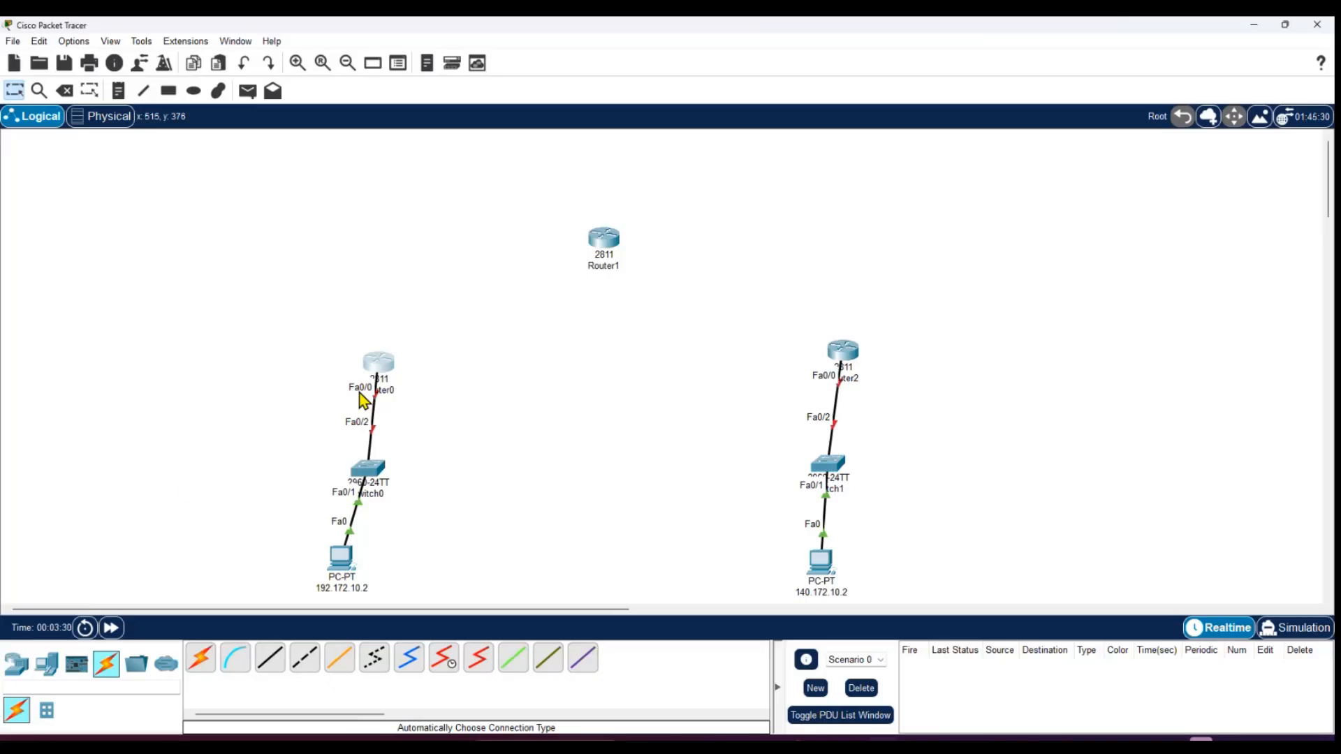
Turn the preference for always showing port labels in the logical workspace off and on again.
left_click(75, 43)
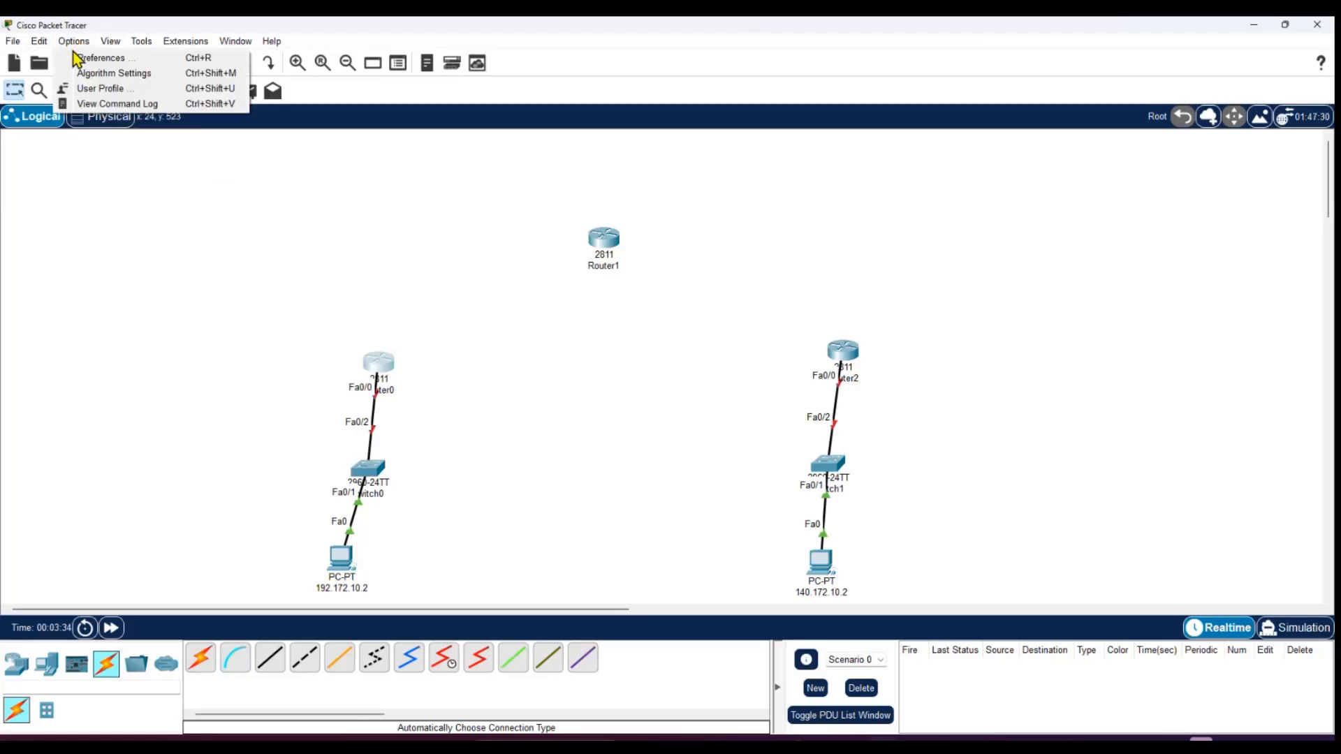
left_click(88, 58)
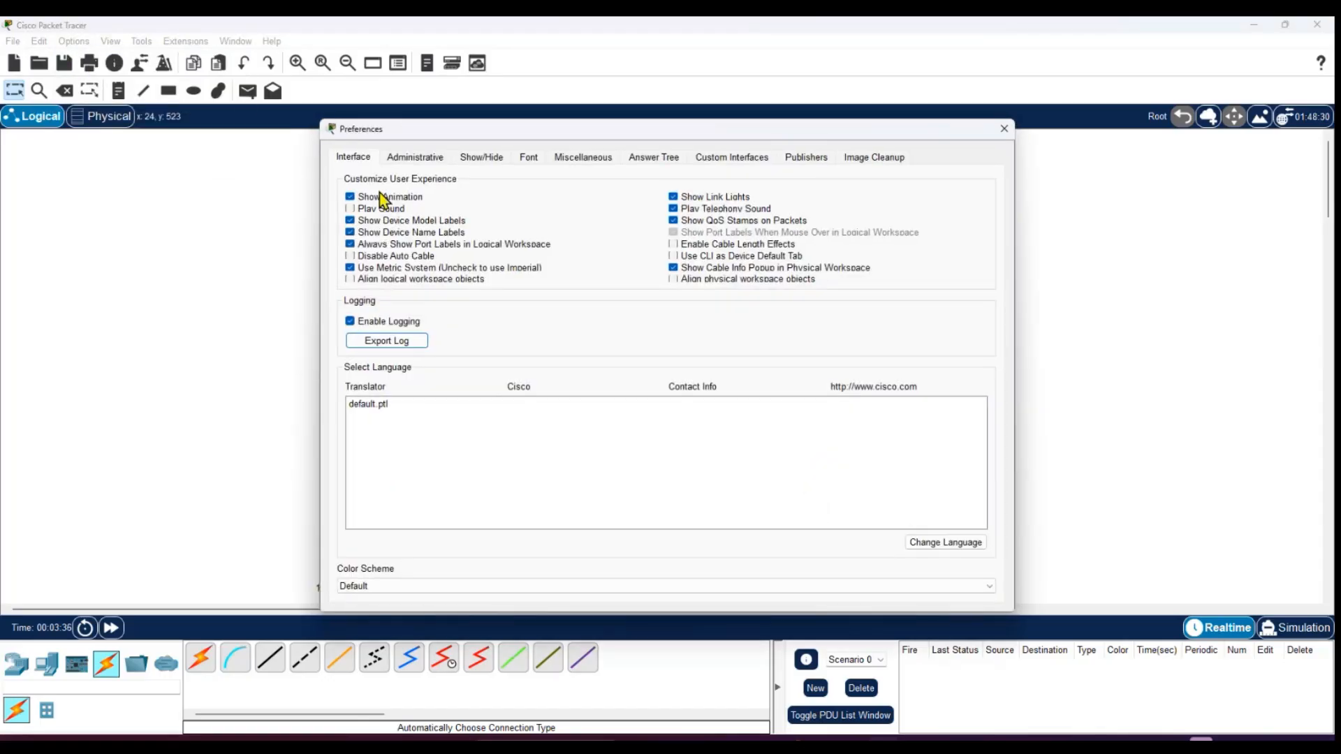
left_click(363, 246)
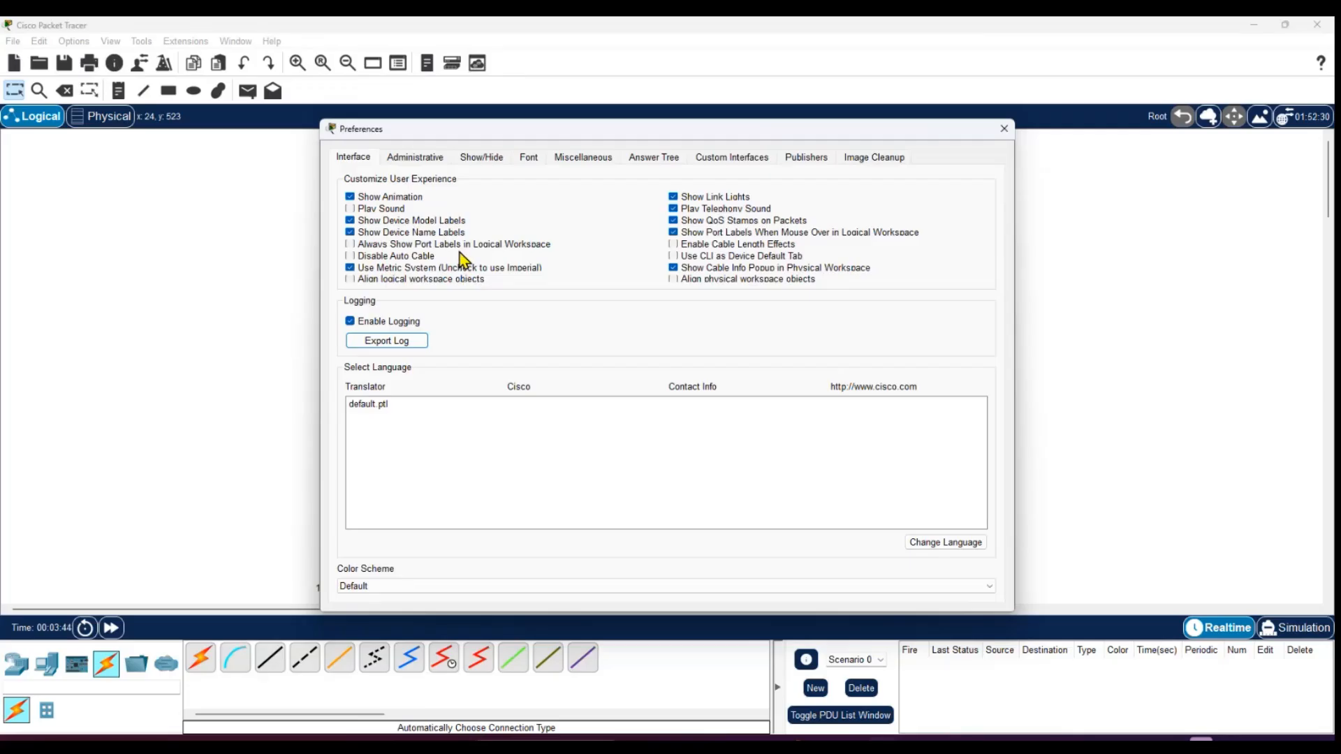
left_click(350, 247)
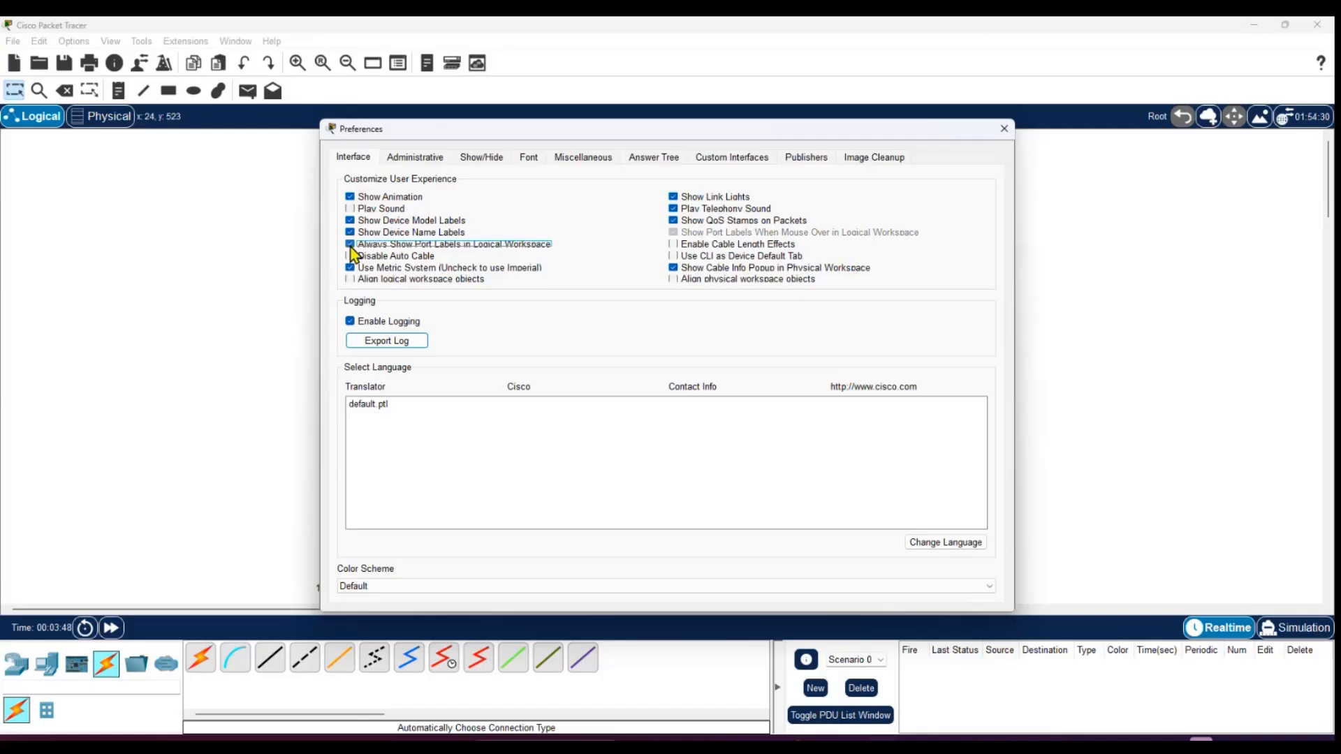
left_click(1003, 128)
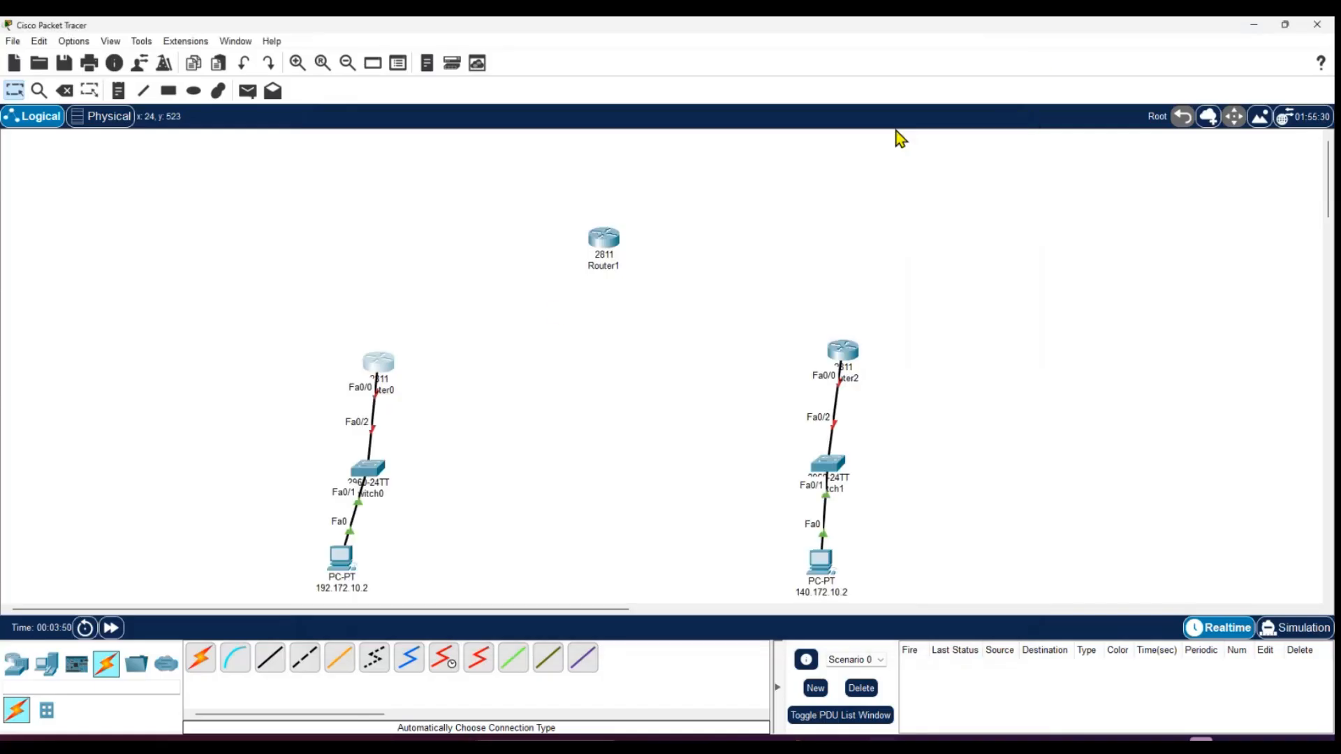
Configure Router0's FastEthernet0/0 with IPv4 address 192.172.10.1 and subnet mask 255.255.255.0, and switch the port on.
left_click(377, 363)
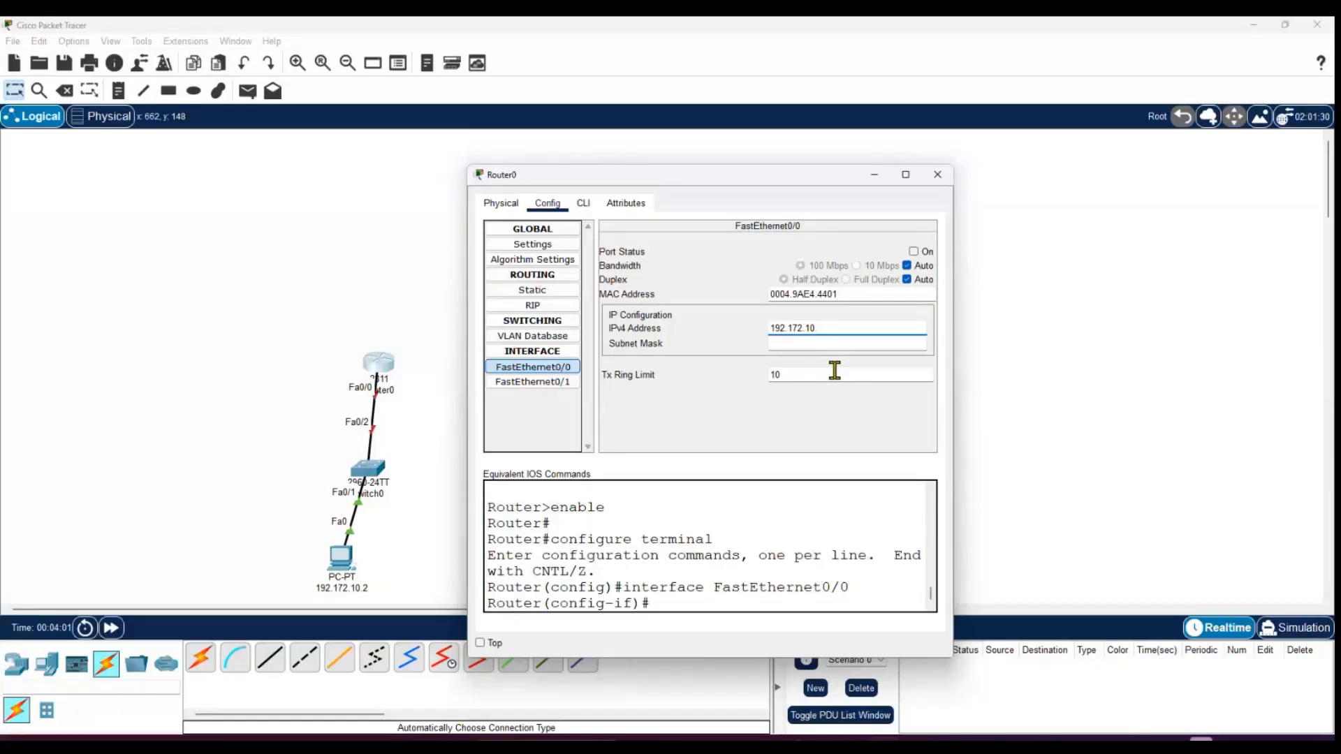
left_click(824, 345)
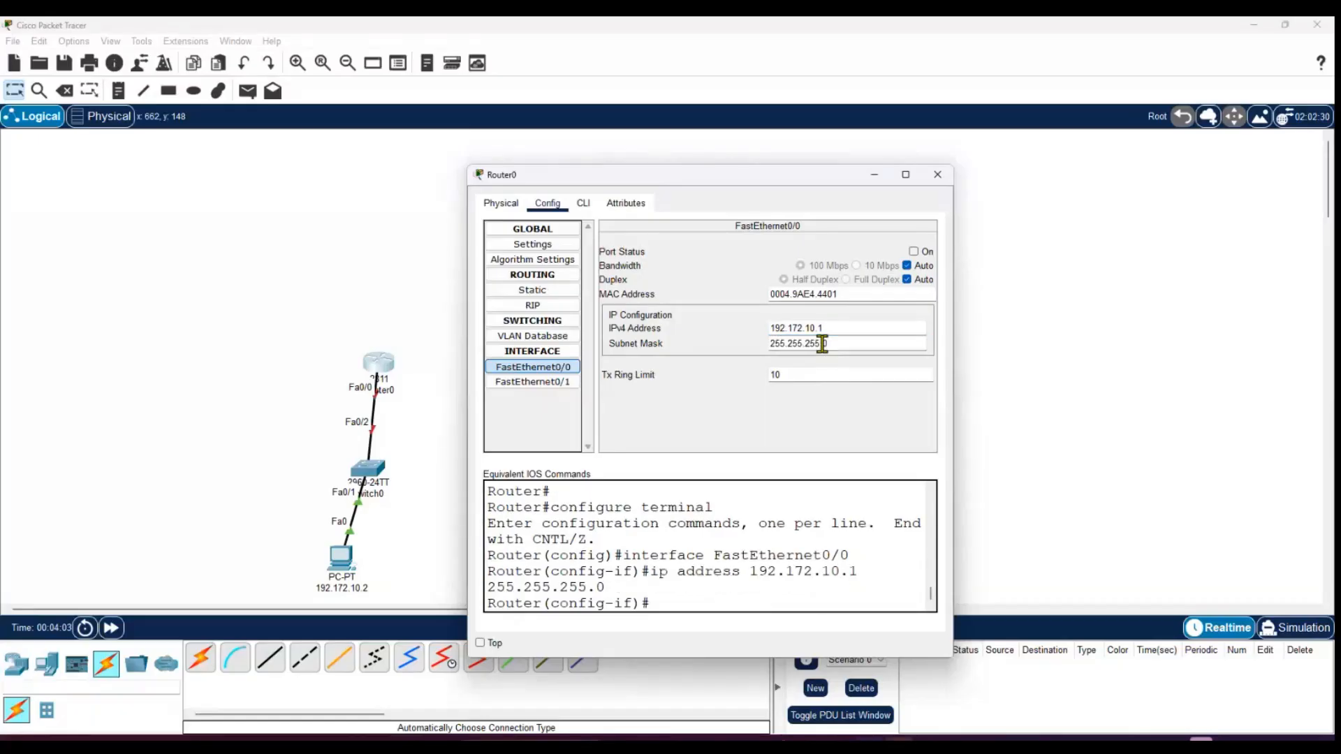
left_click(914, 251)
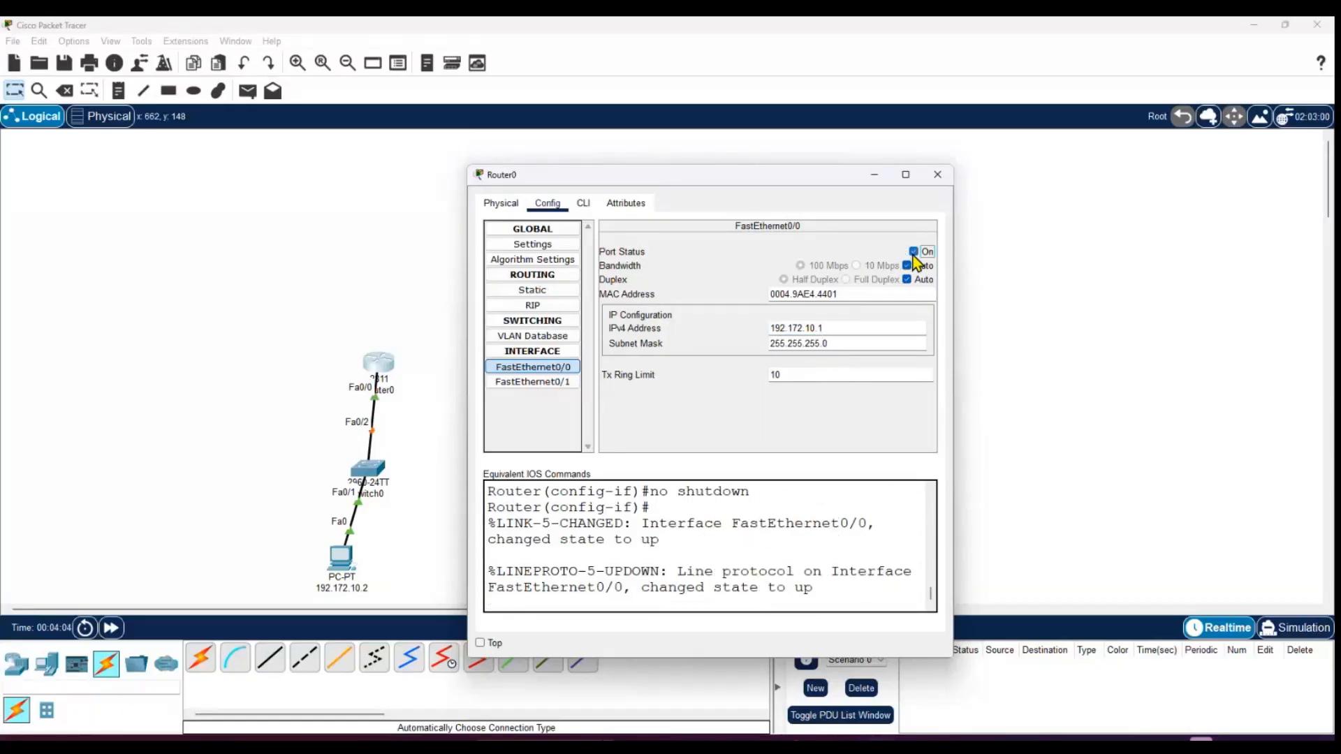
left_click(937, 174)
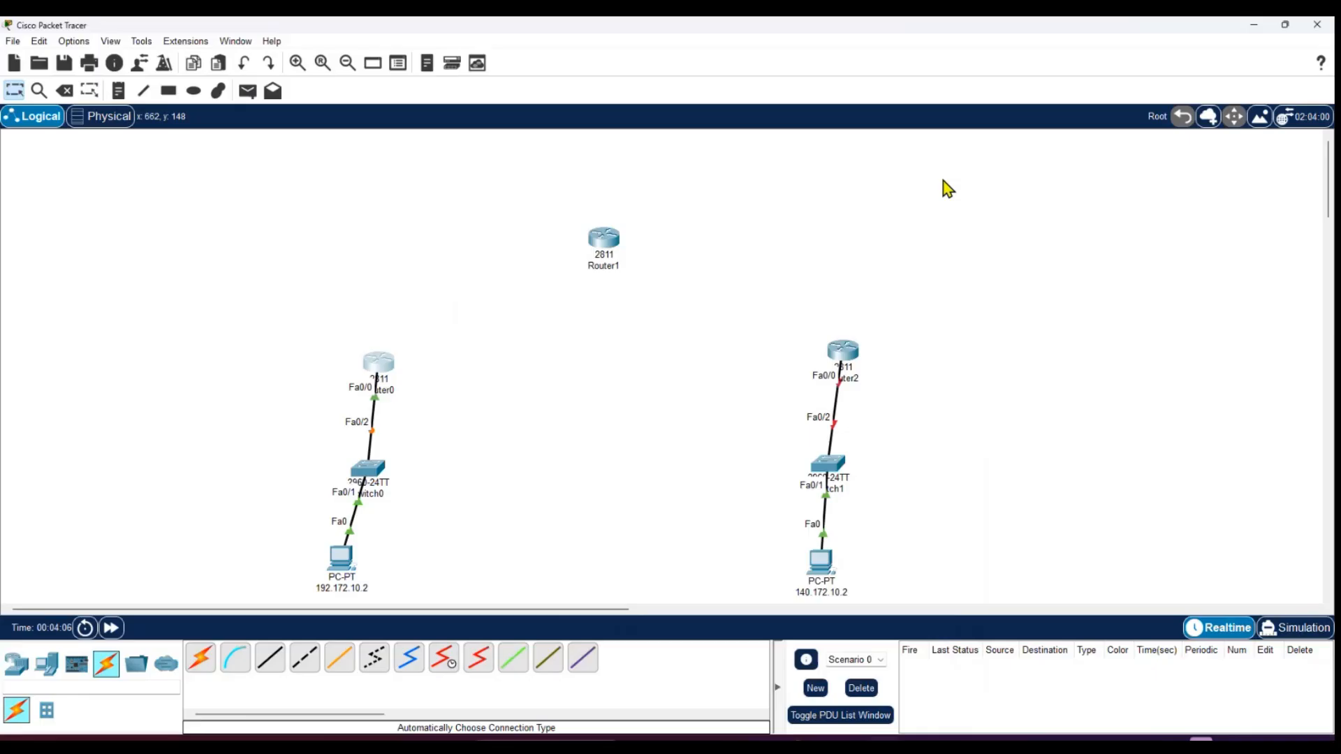
Give the PC labelled 140.172.10.2 the static IPv4 address 140.172.10.2 by pasting the copied address and changing its first octet.
left_click(821, 562)
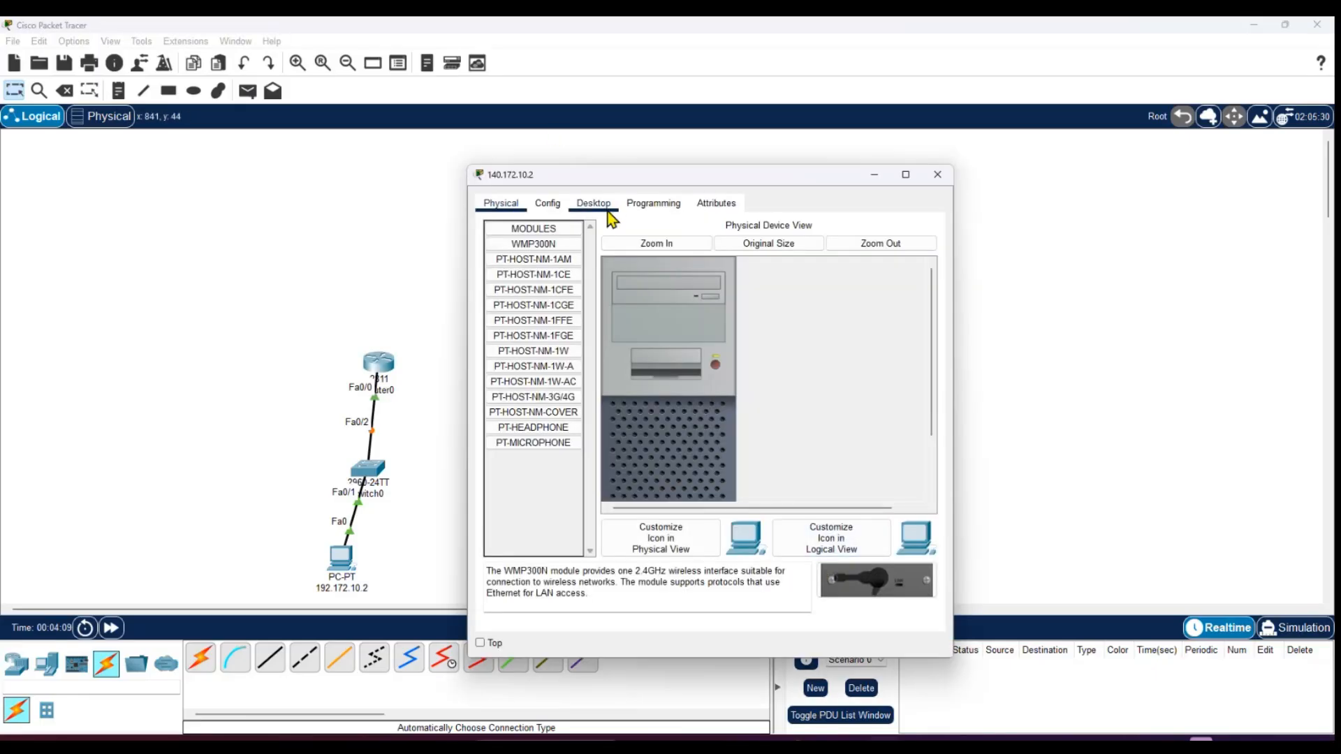
left_click(608, 211)
left_click(544, 260)
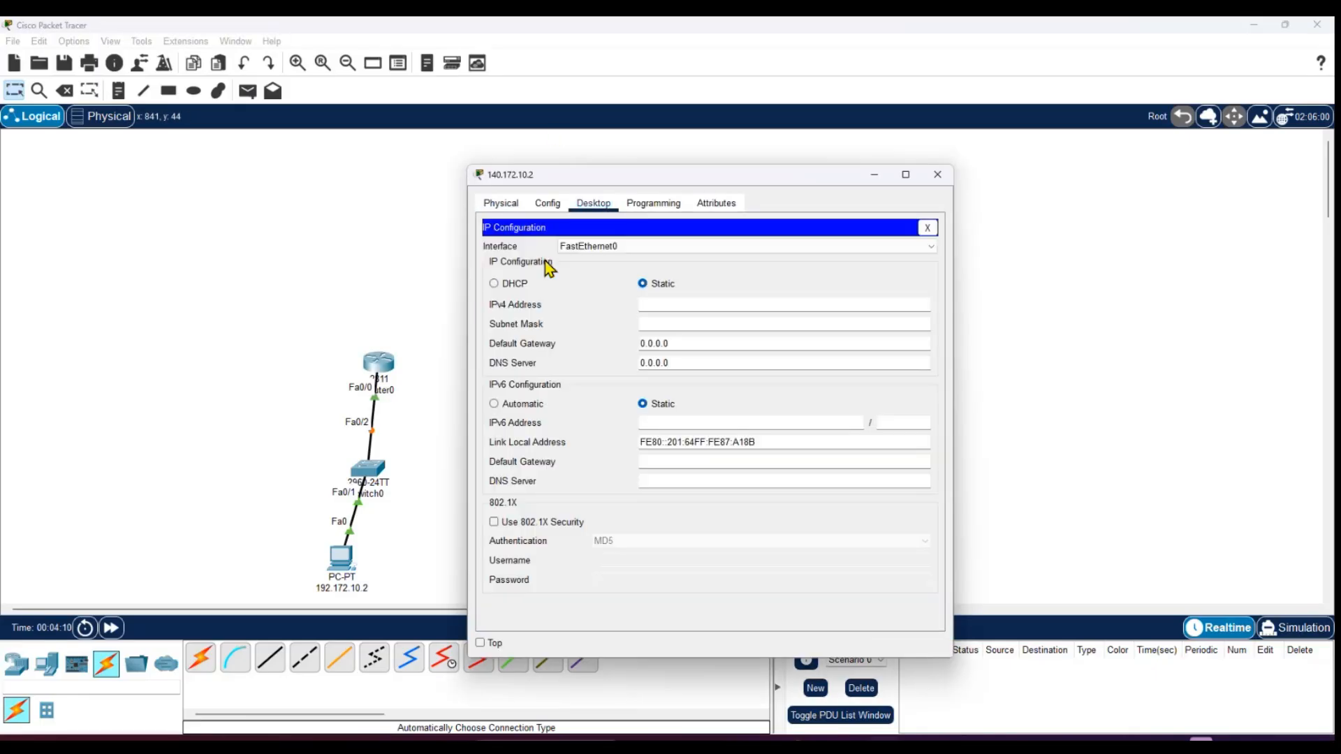
right_click(682, 305)
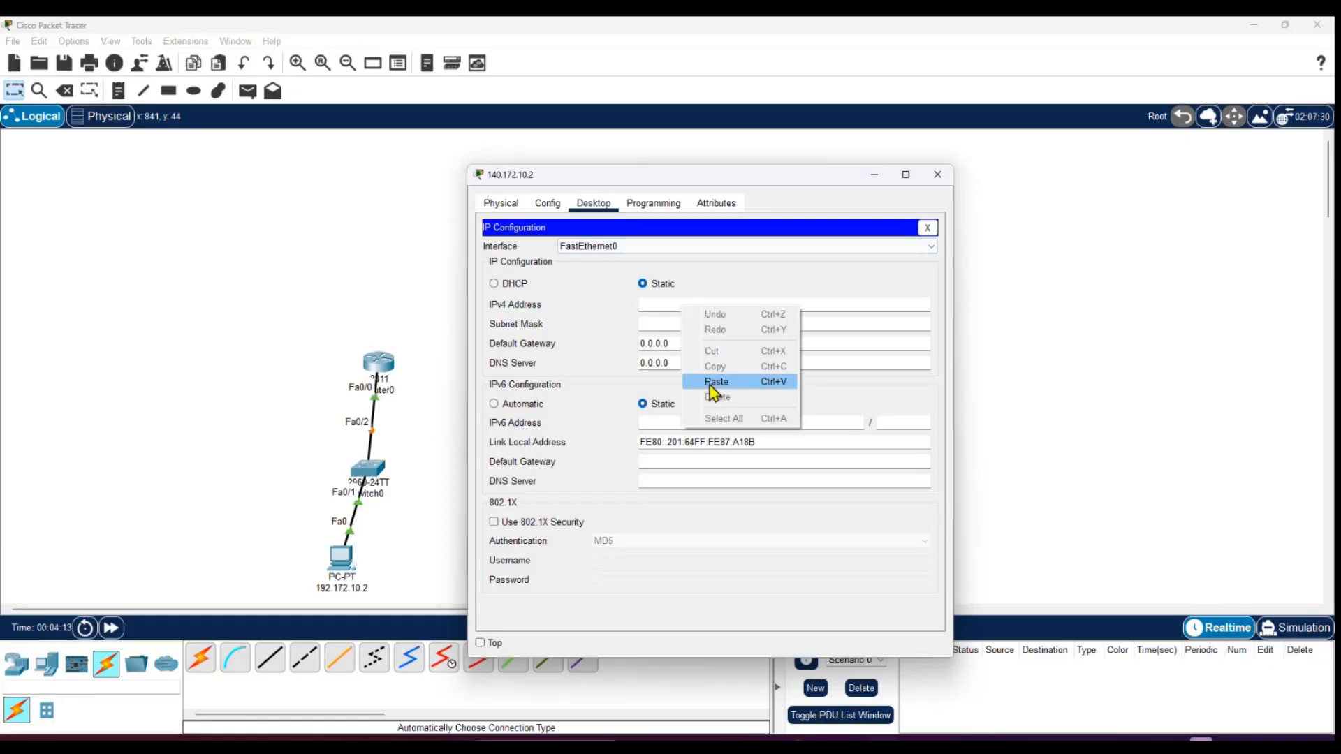
left_click(713, 383)
left_click_drag(760, 180, 1145, 175)
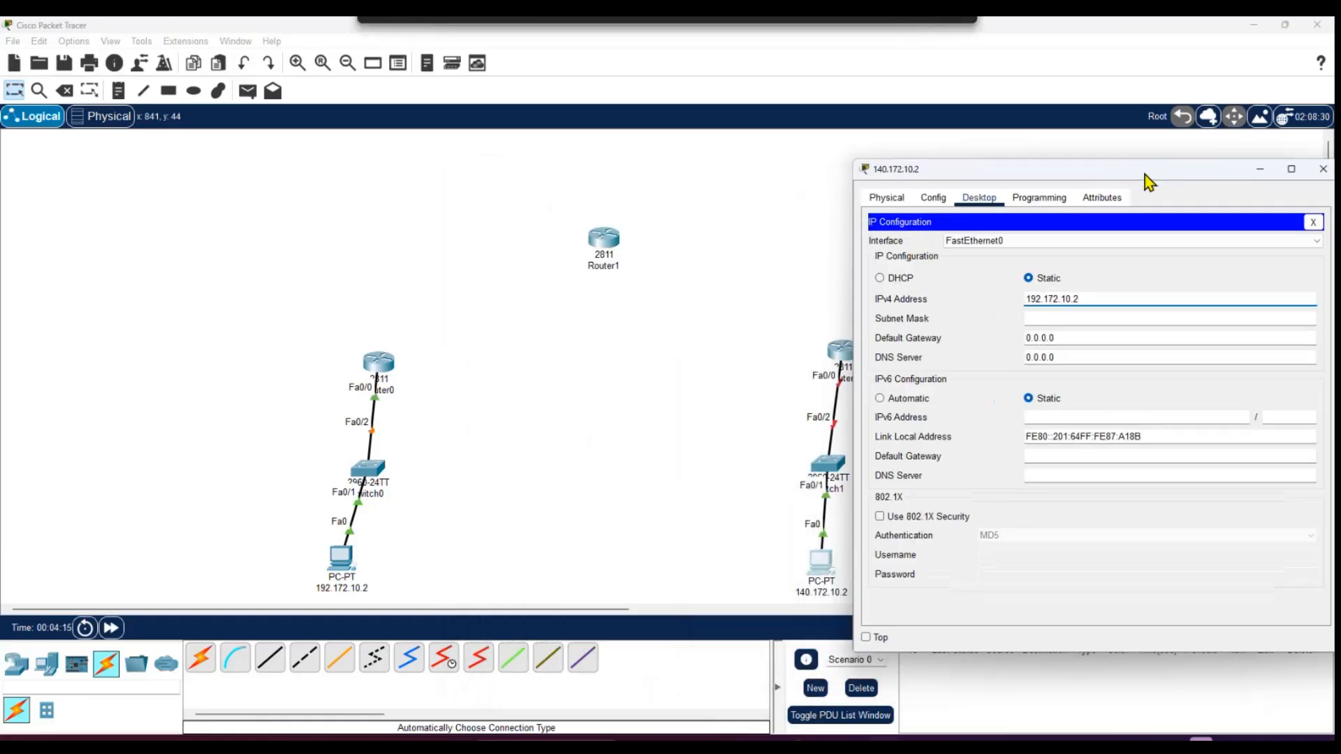
left_click(1042, 296)
key("BackSpace")
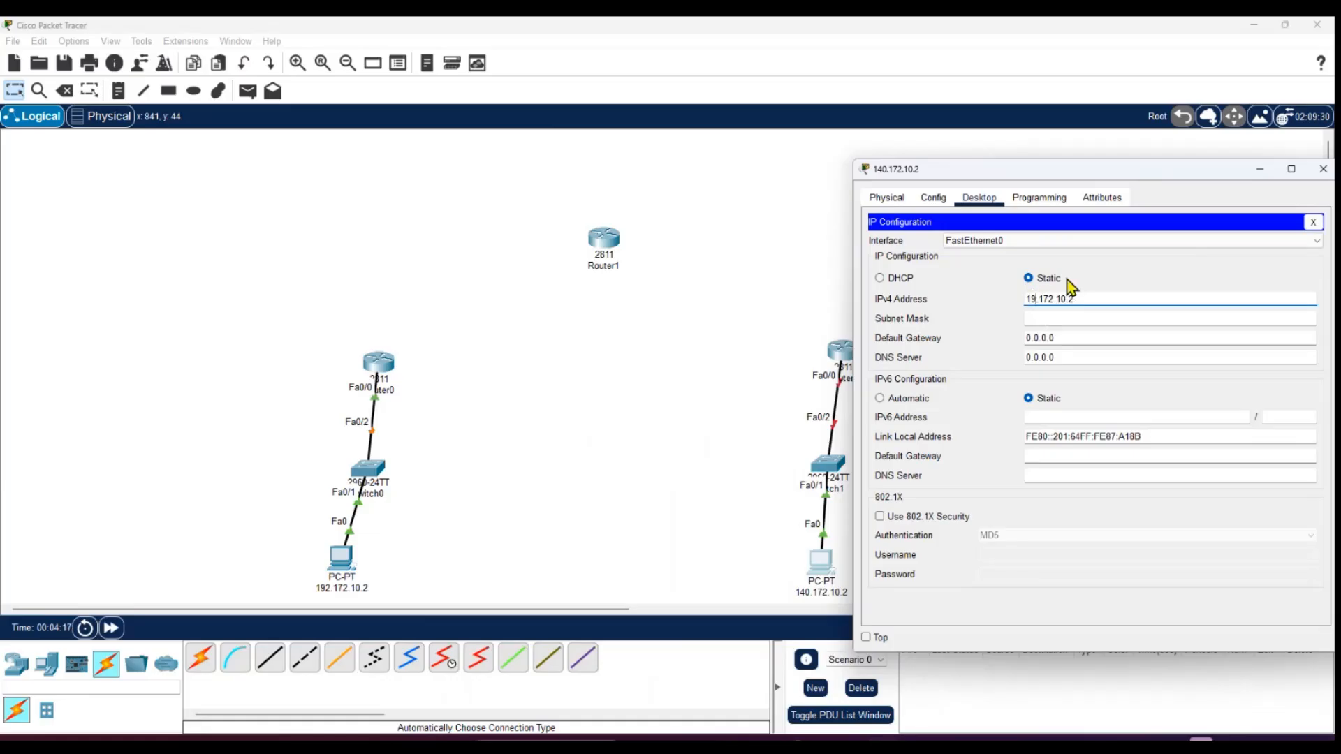
key("BackSpace")
type("40")
Copy this PC's IPv4 address and fill in its default subnet mask of 255.255.0.0.
left_click_drag(1087, 299, 1014, 301)
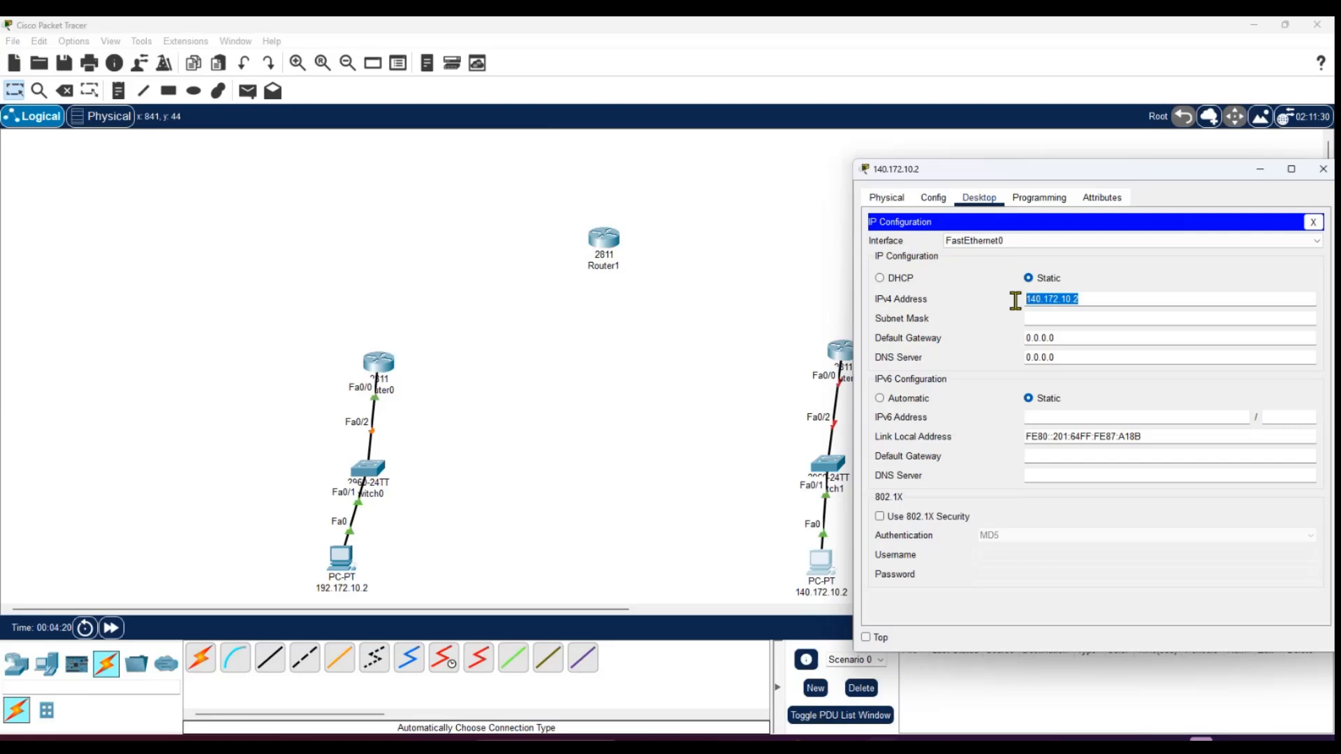
right_click(1076, 300)
left_click(1100, 363)
right_click(1078, 320)
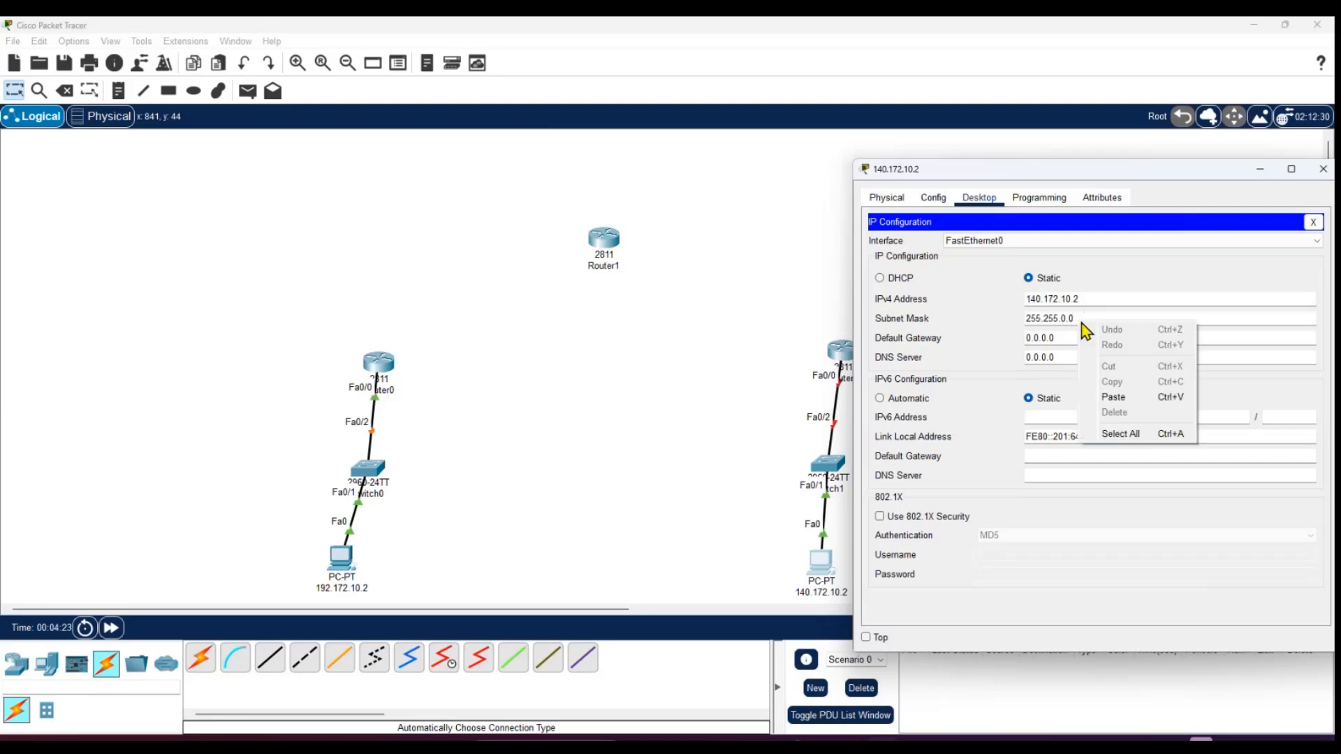
Set this PC's default gateway to 140.172.10.1, reusing the copied address with a changed last digit, and close its configuration.
left_click(1075, 340)
left_click_drag(1075, 340, 1003, 339)
key("BackSpace")
right_click(1032, 337)
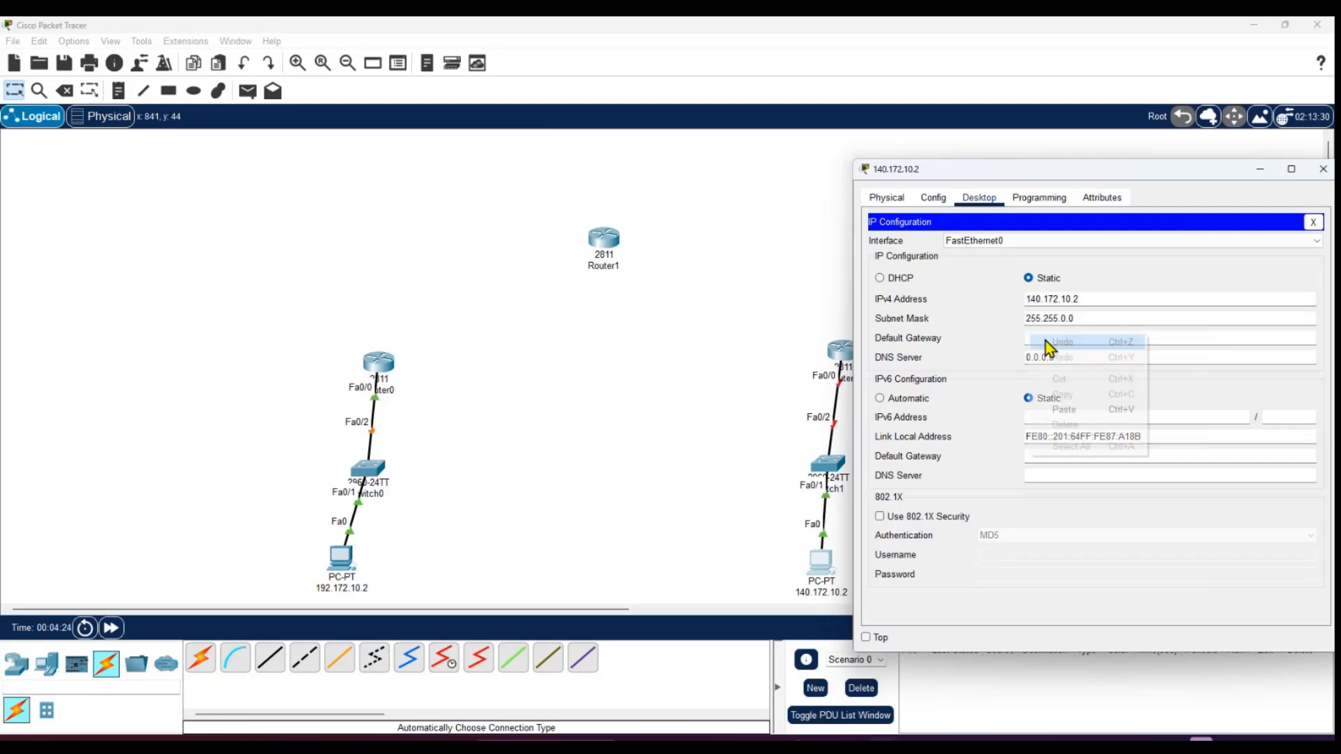
left_click(1067, 410)
key("BackSpace")
type("140.172.10.1")
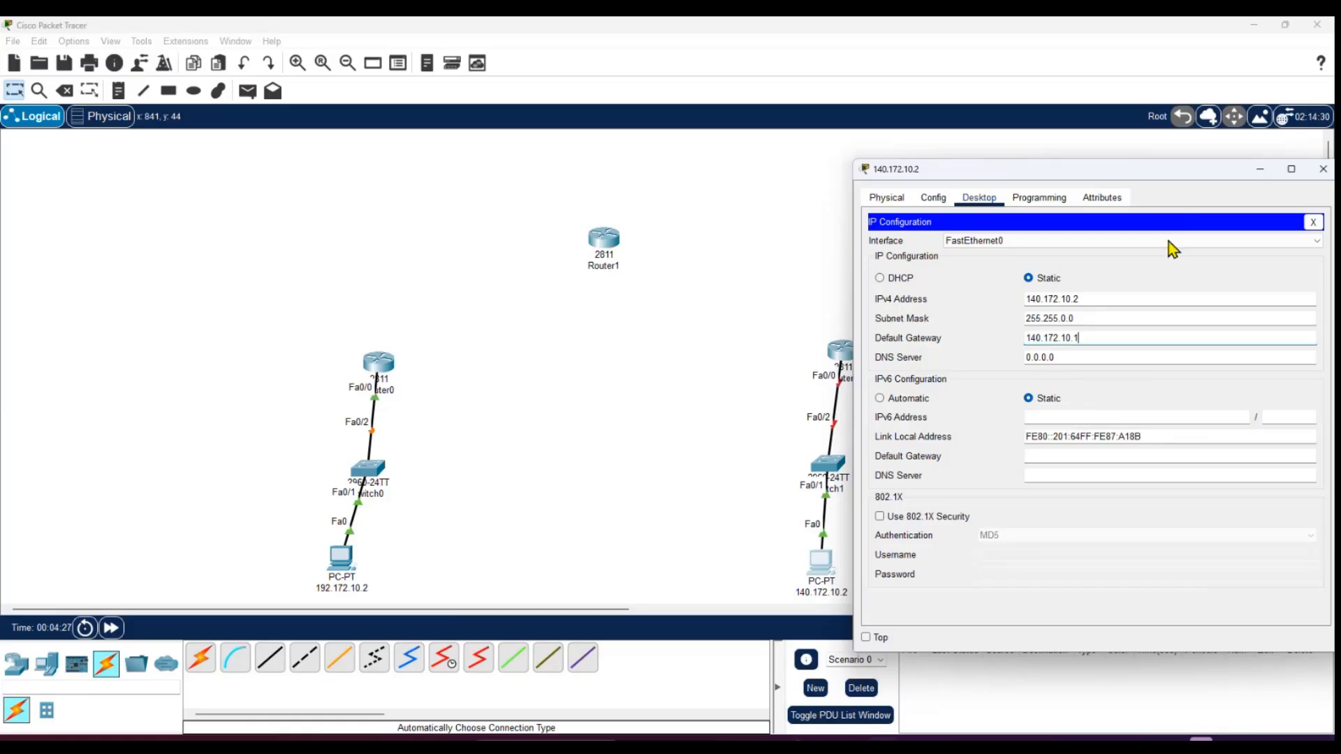
left_click_drag(1163, 169, 1030, 192)
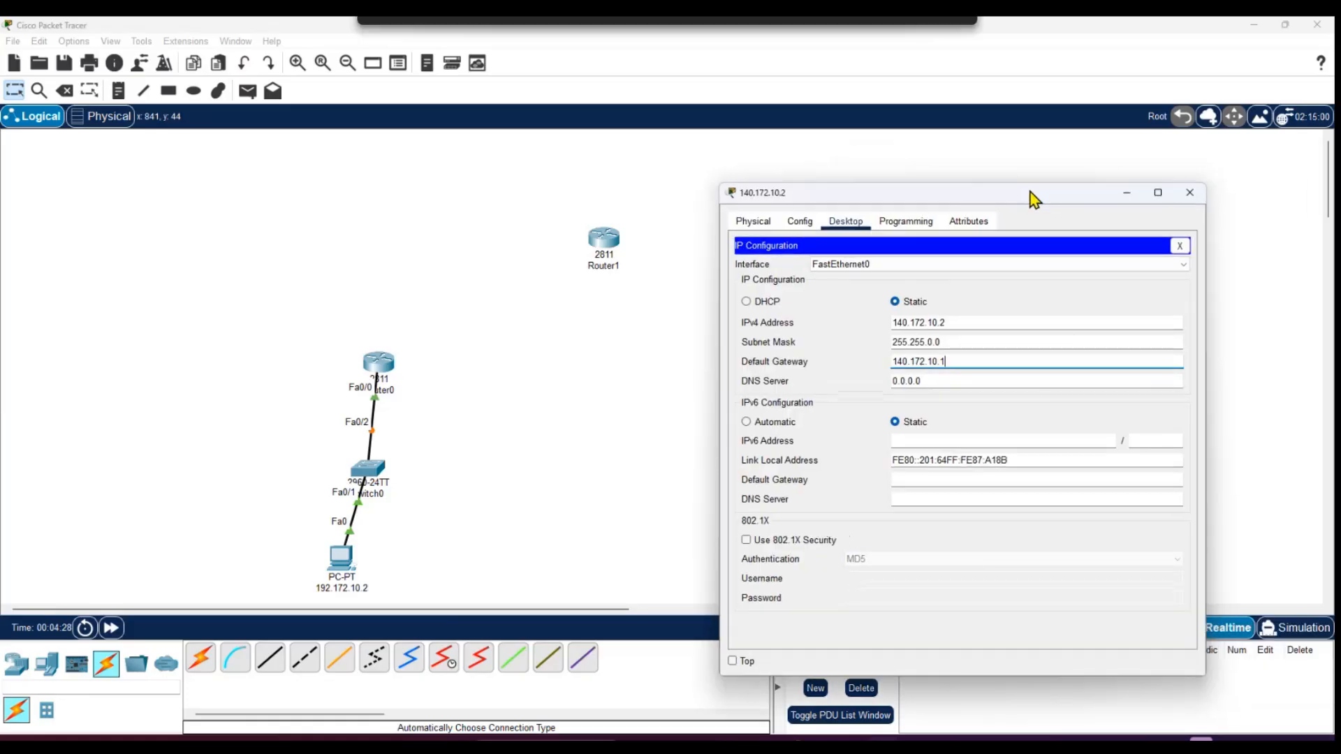
left_click(1191, 193)
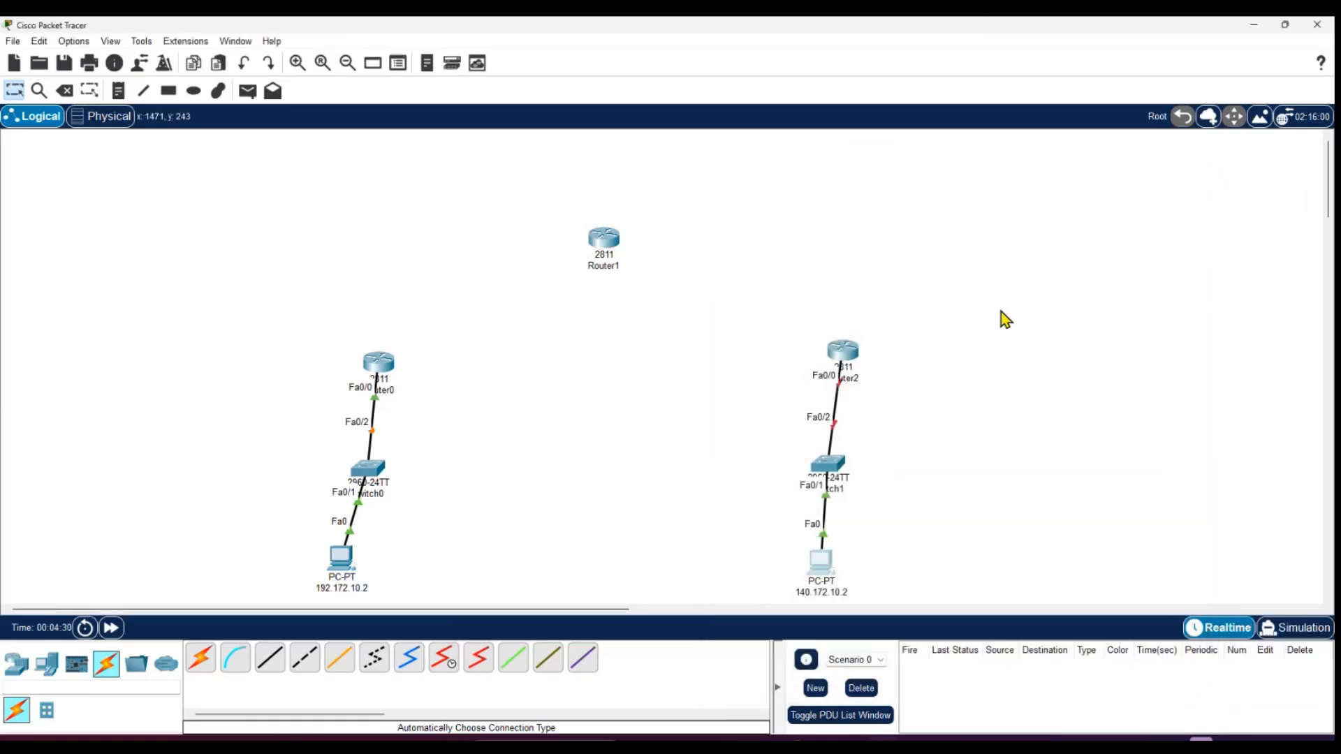
Configure Router2's FastEthernet0/0 with IPv4 address 140.172.10.1 and subnet mask 255.255.0.0, switch the port on, and close the router's configuration.
double_click(845, 349)
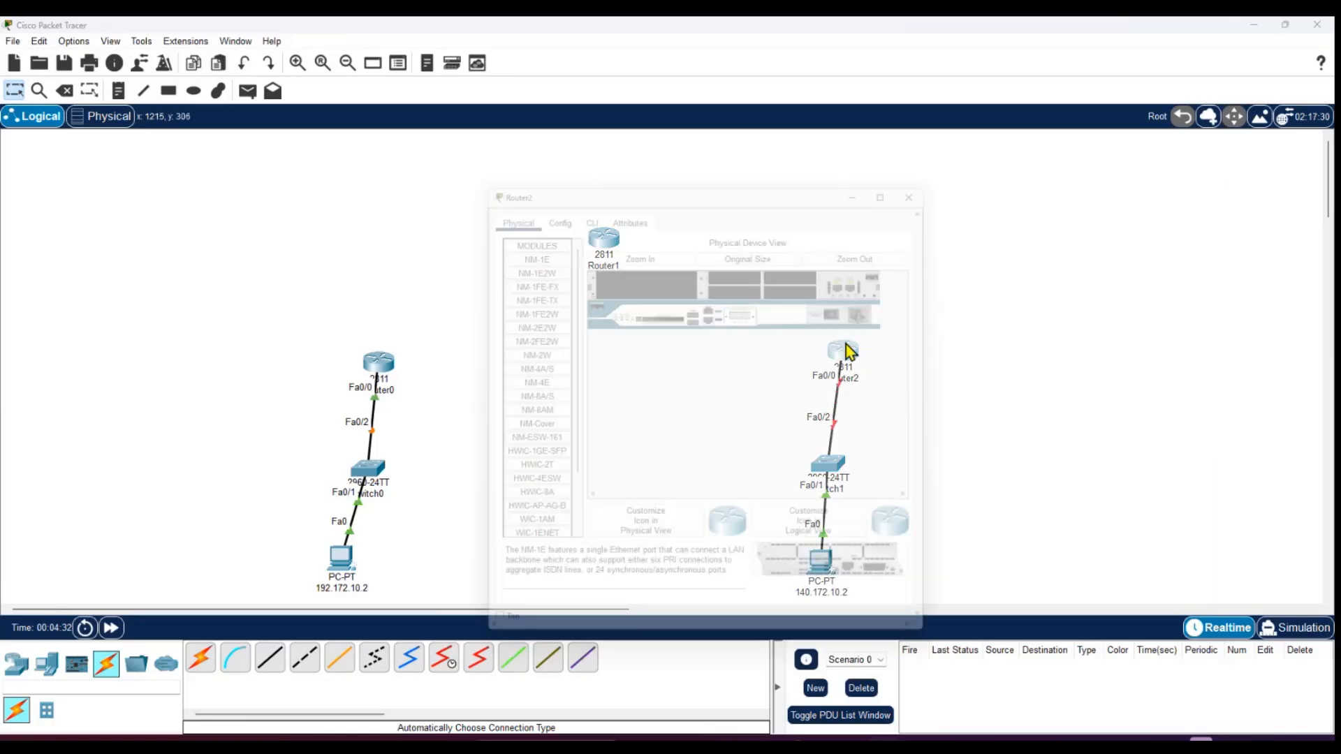
left_click(567, 204)
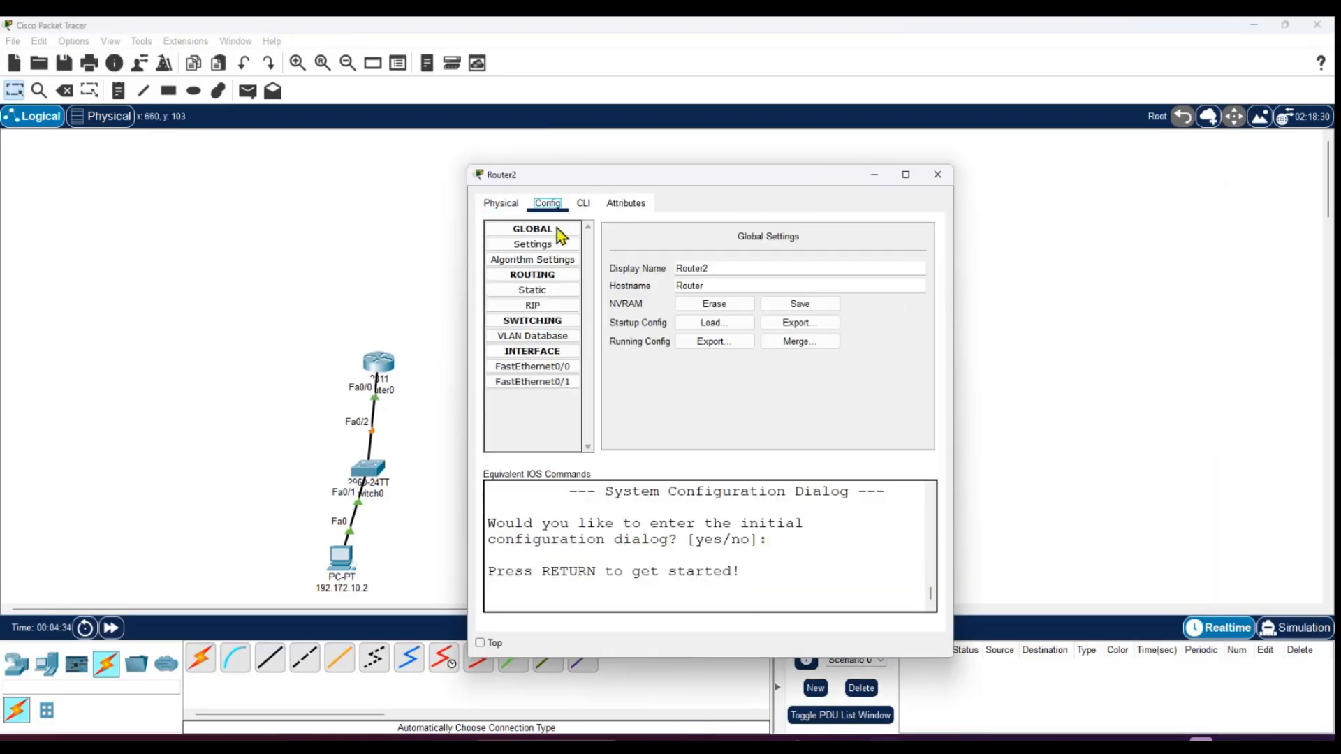
left_click(554, 367)
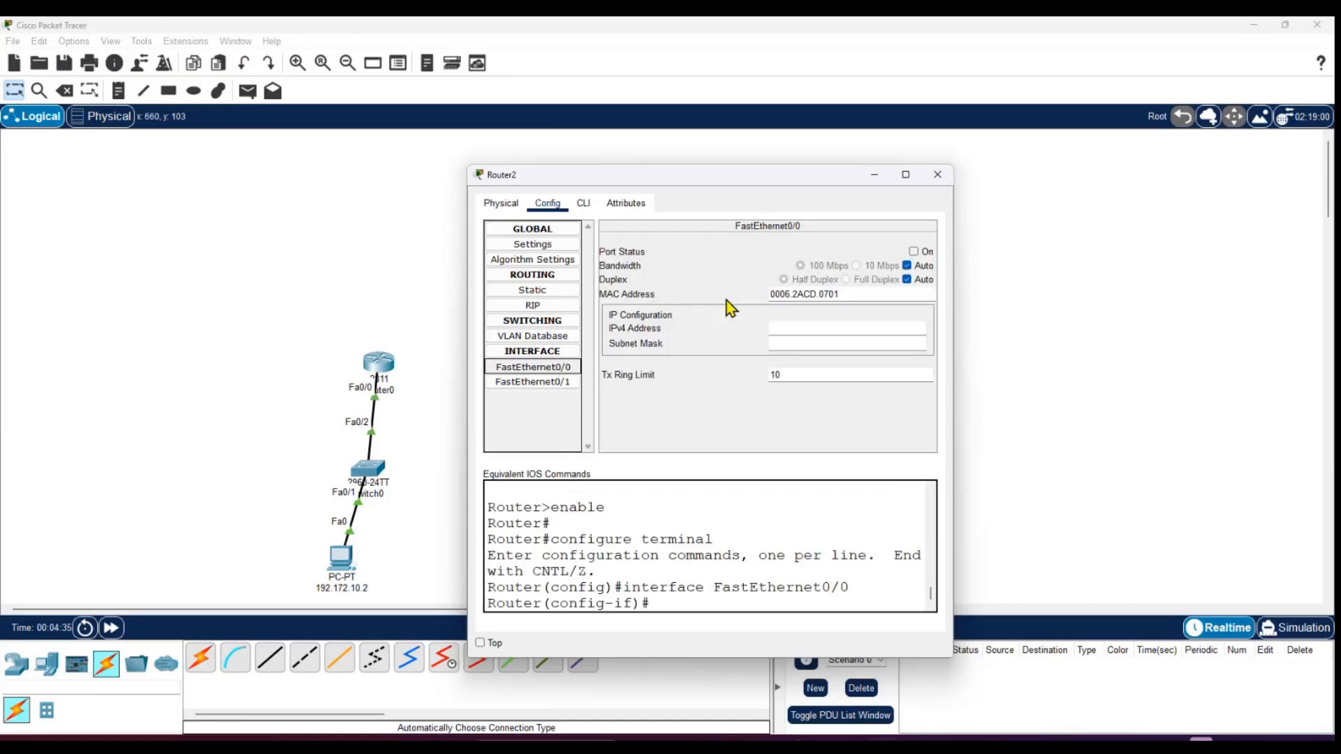
right_click(800, 330)
left_click(838, 409)
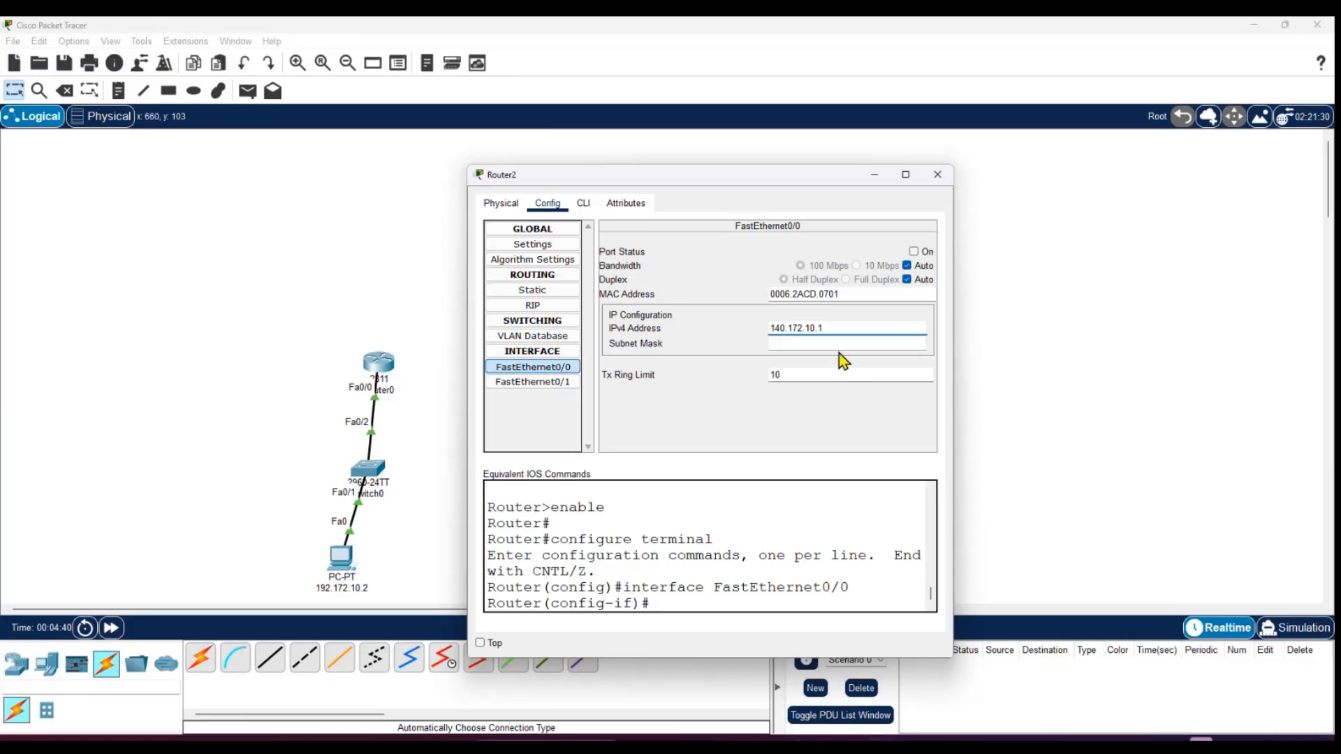
left_click(837, 339)
left_click(915, 252)
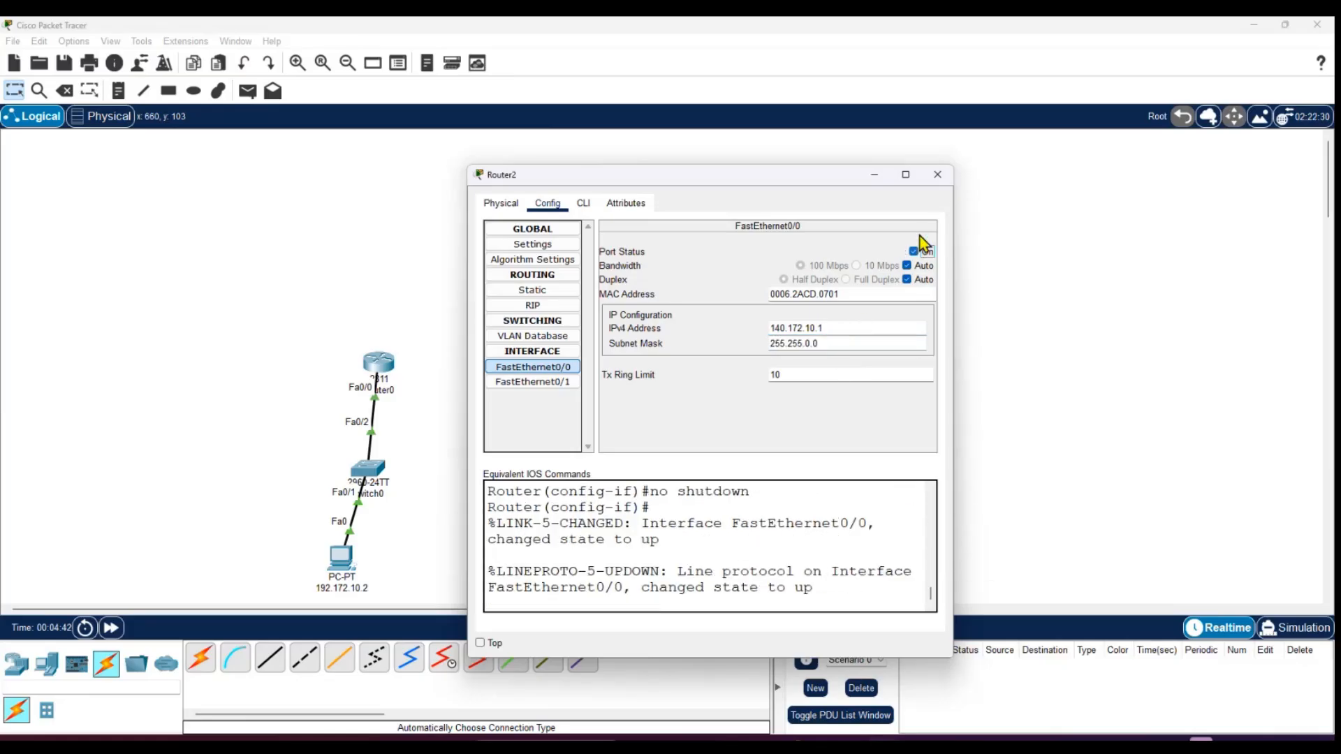
left_click(937, 174)
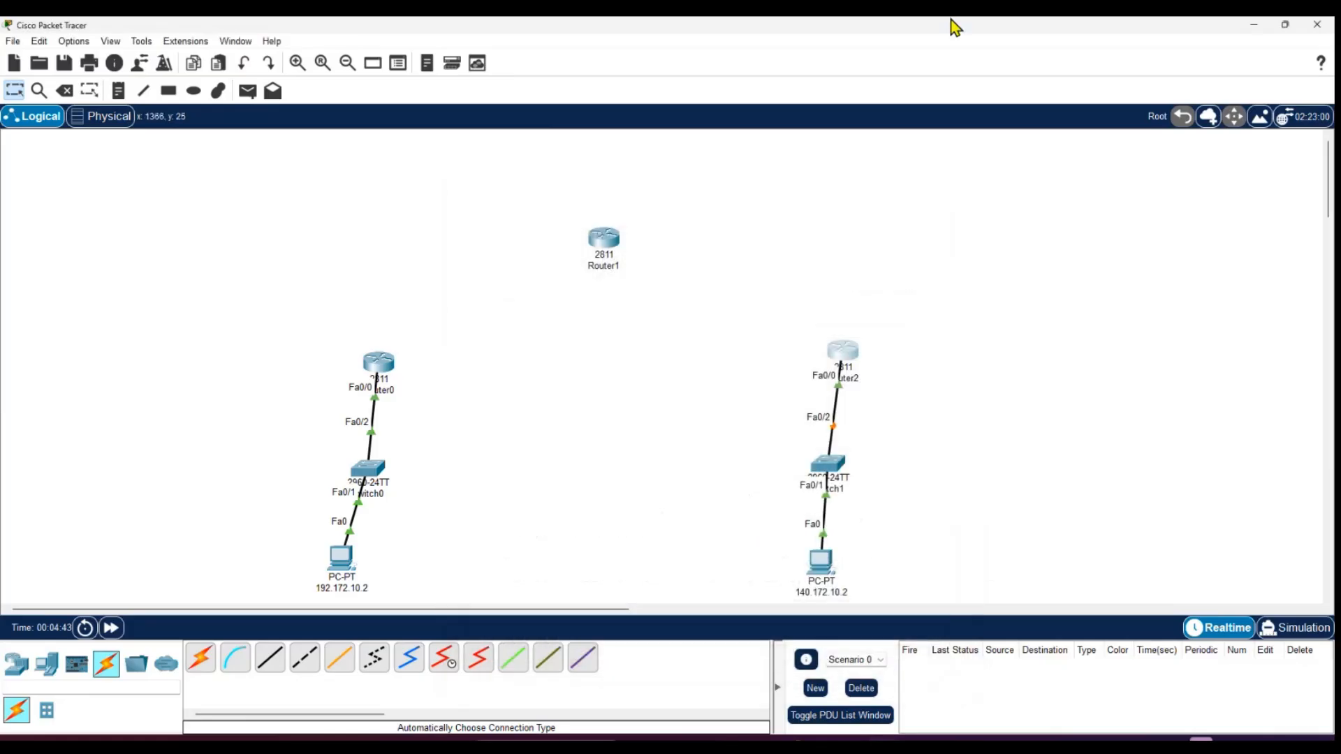
left_click(478, 660)
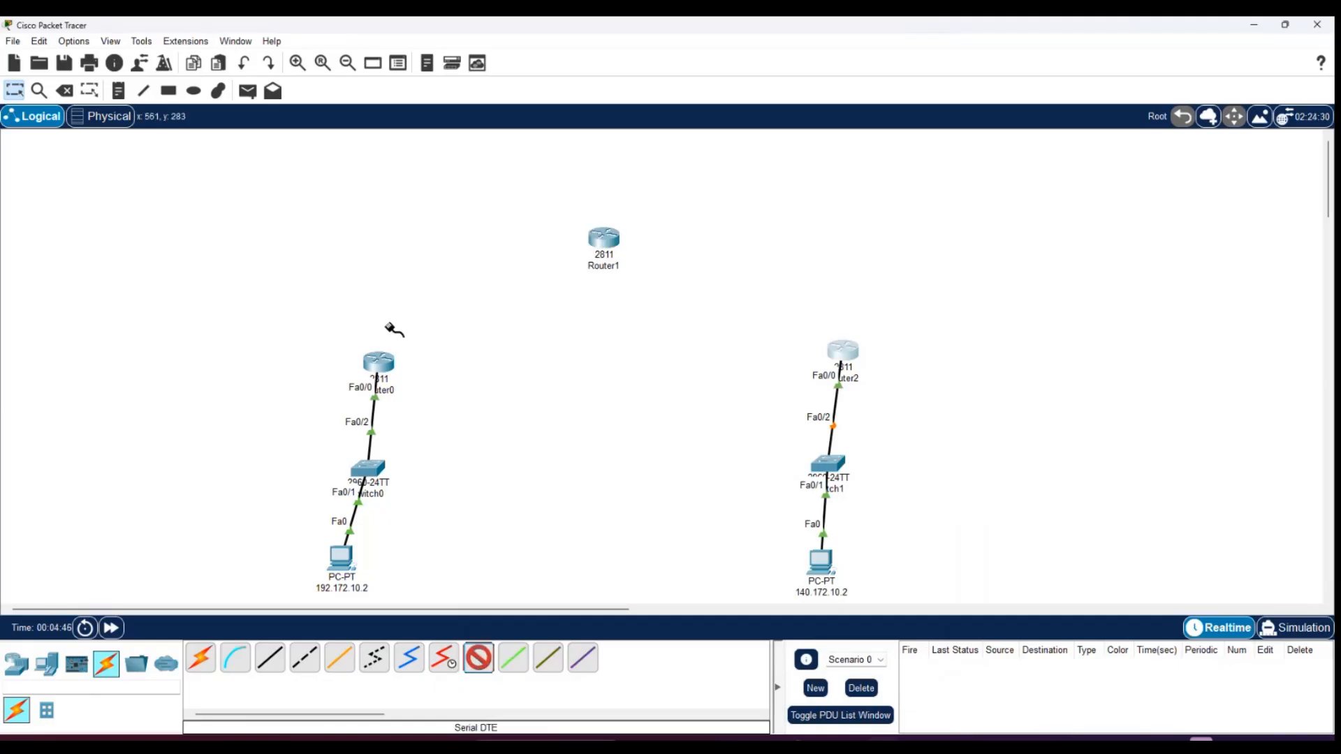
left_click(382, 358)
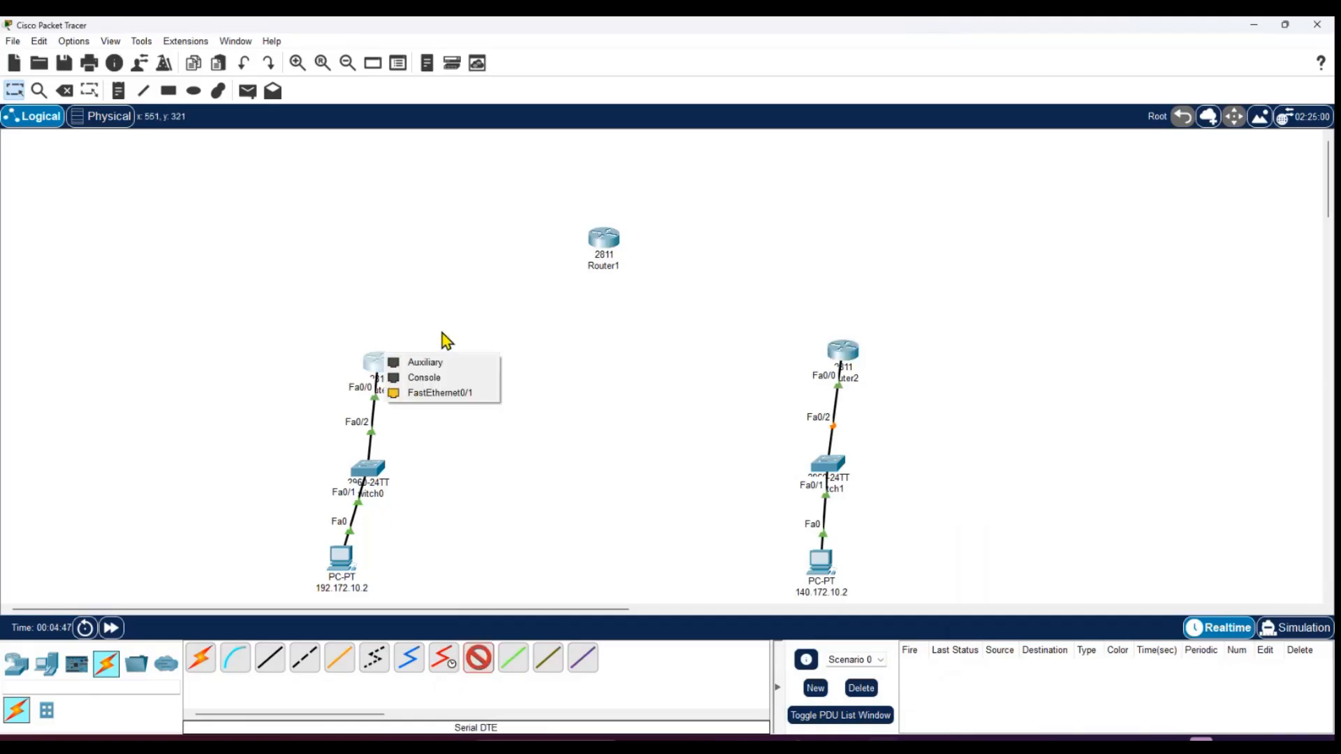
left_click(464, 263)
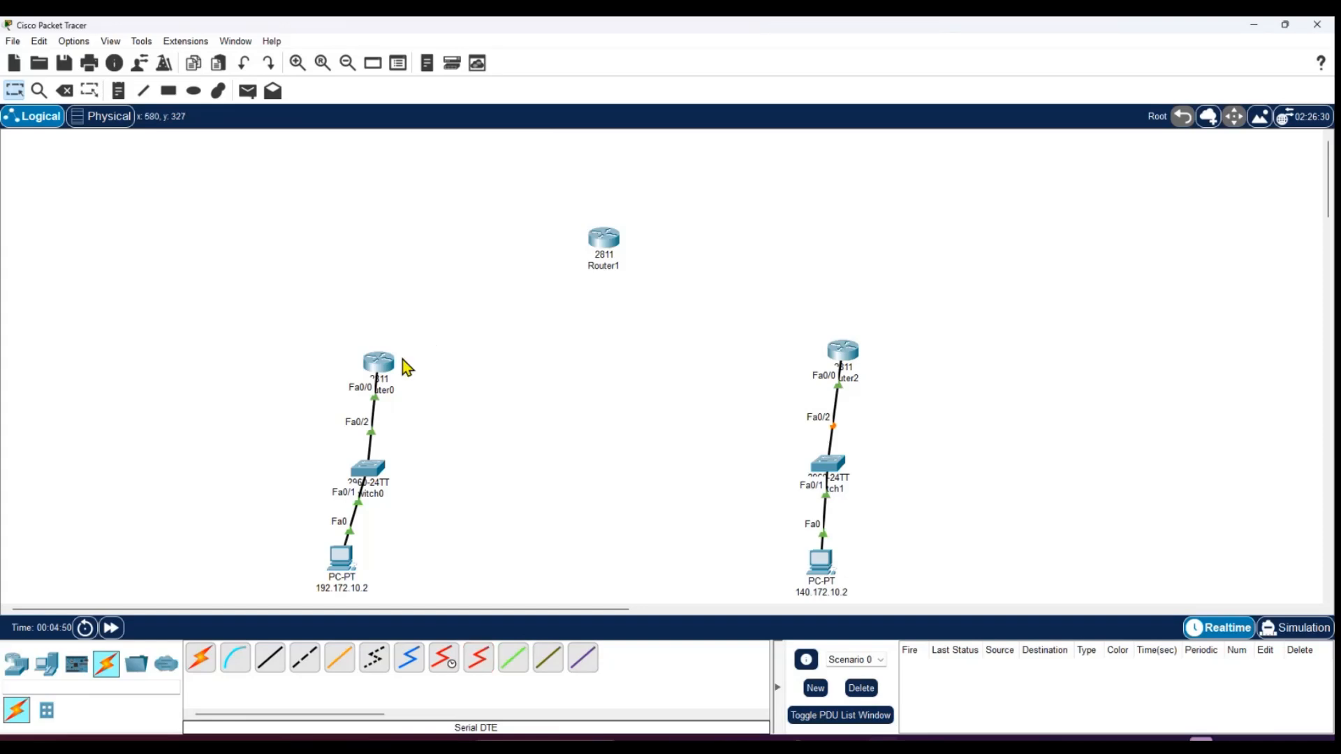
Power off Router0, install an HWIC-2T serial module in a free interface card slot, and close its window.
left_click(380, 363)
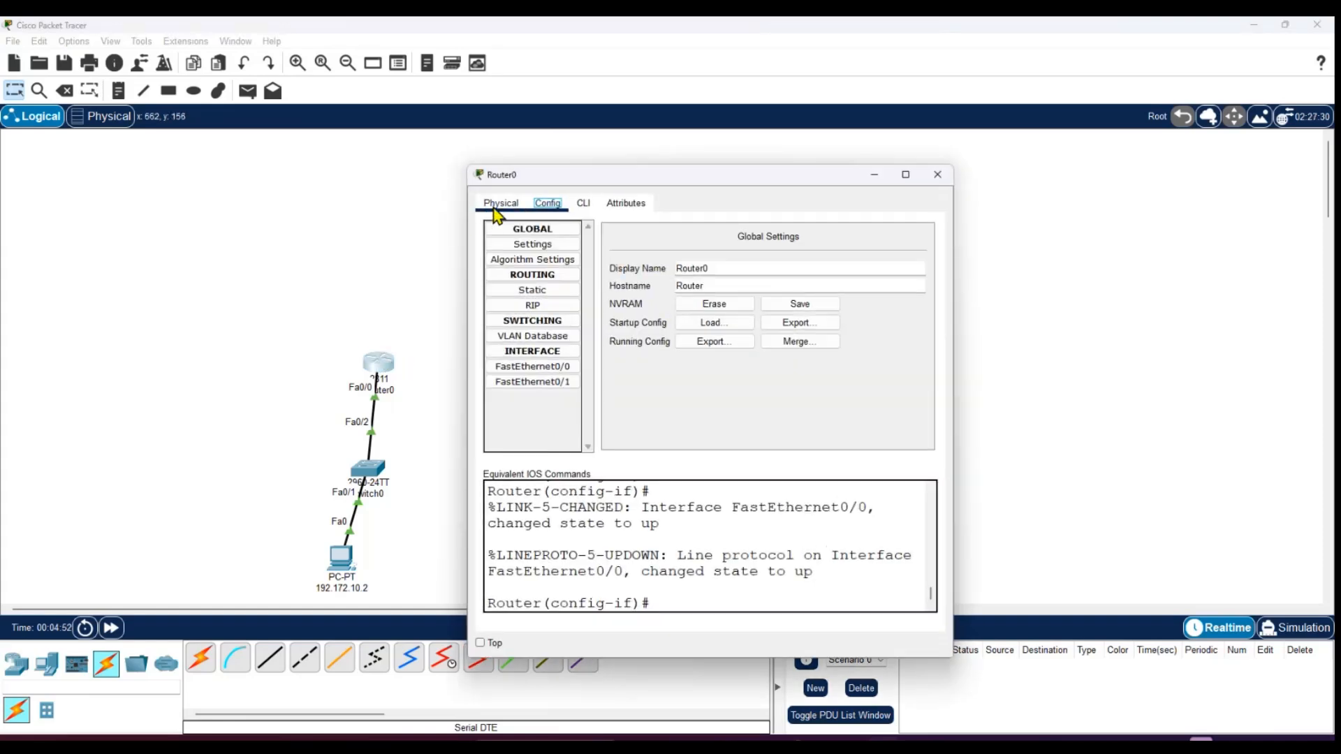
left_click(498, 204)
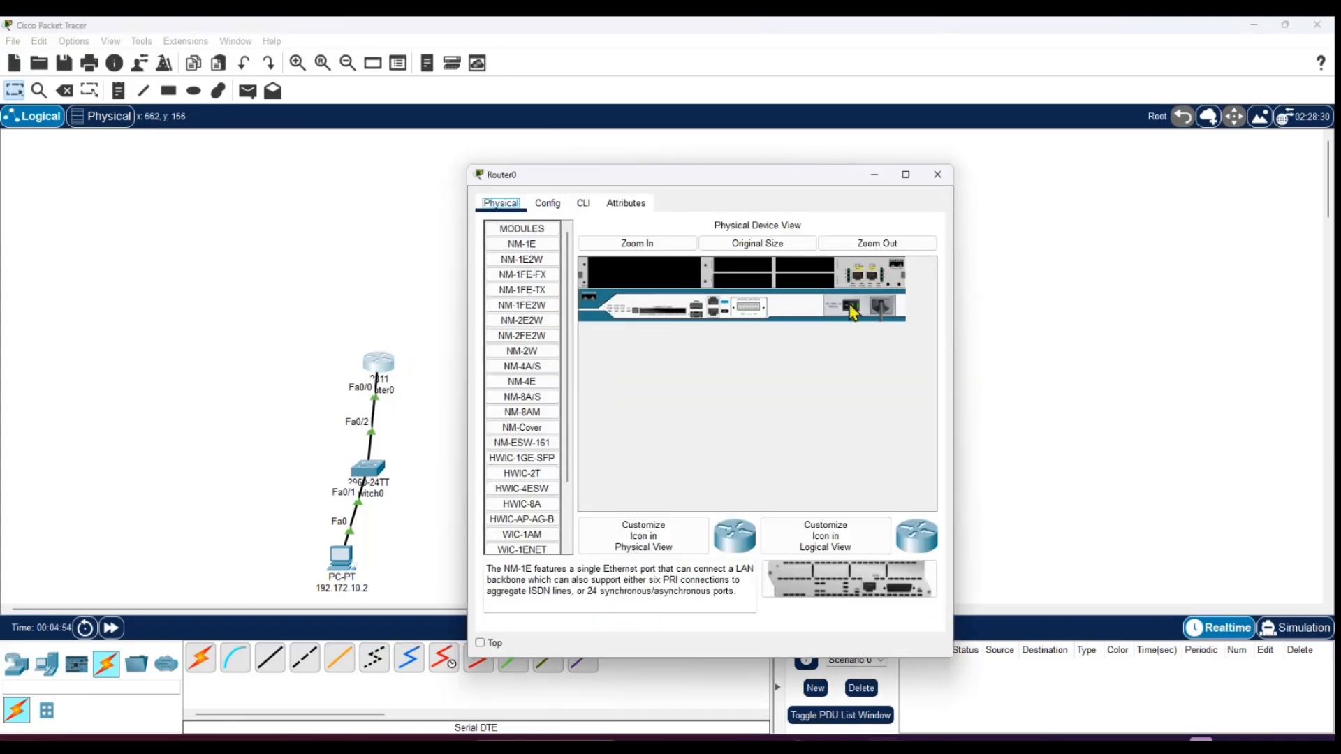
left_click(544, 433)
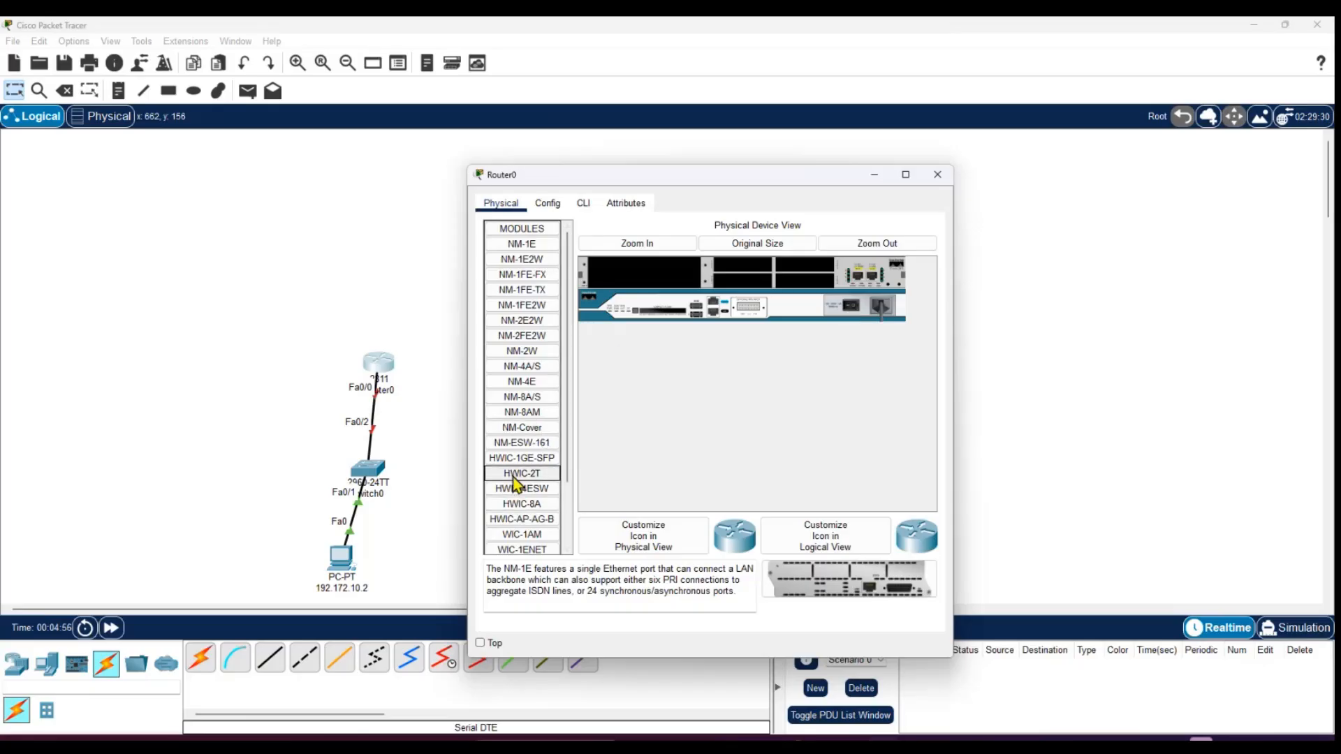
left_click_drag(525, 482, 748, 275)
left_click(936, 174)
Install an HWIC-2T serial module in a free interface card slot of Router1 and close its window.
left_click(609, 245)
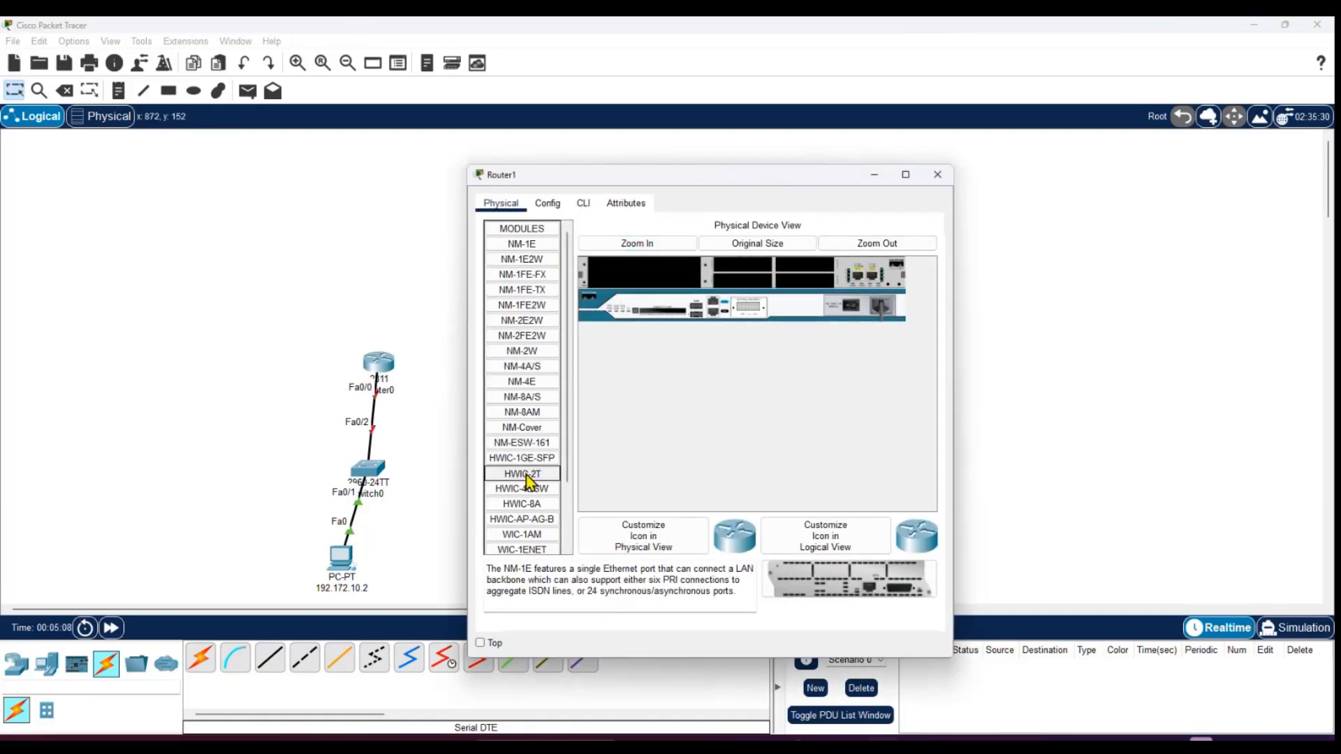
left_click_drag(522, 473, 745, 266)
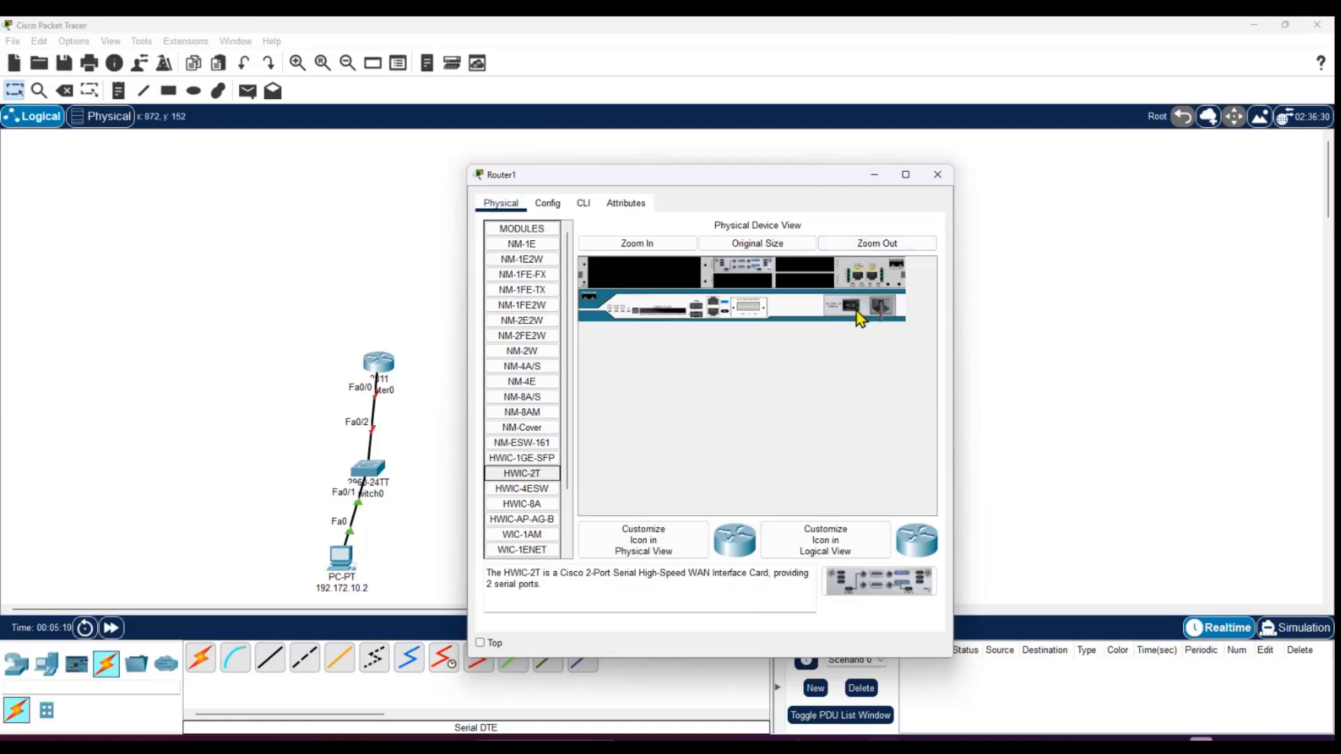
left_click(937, 175)
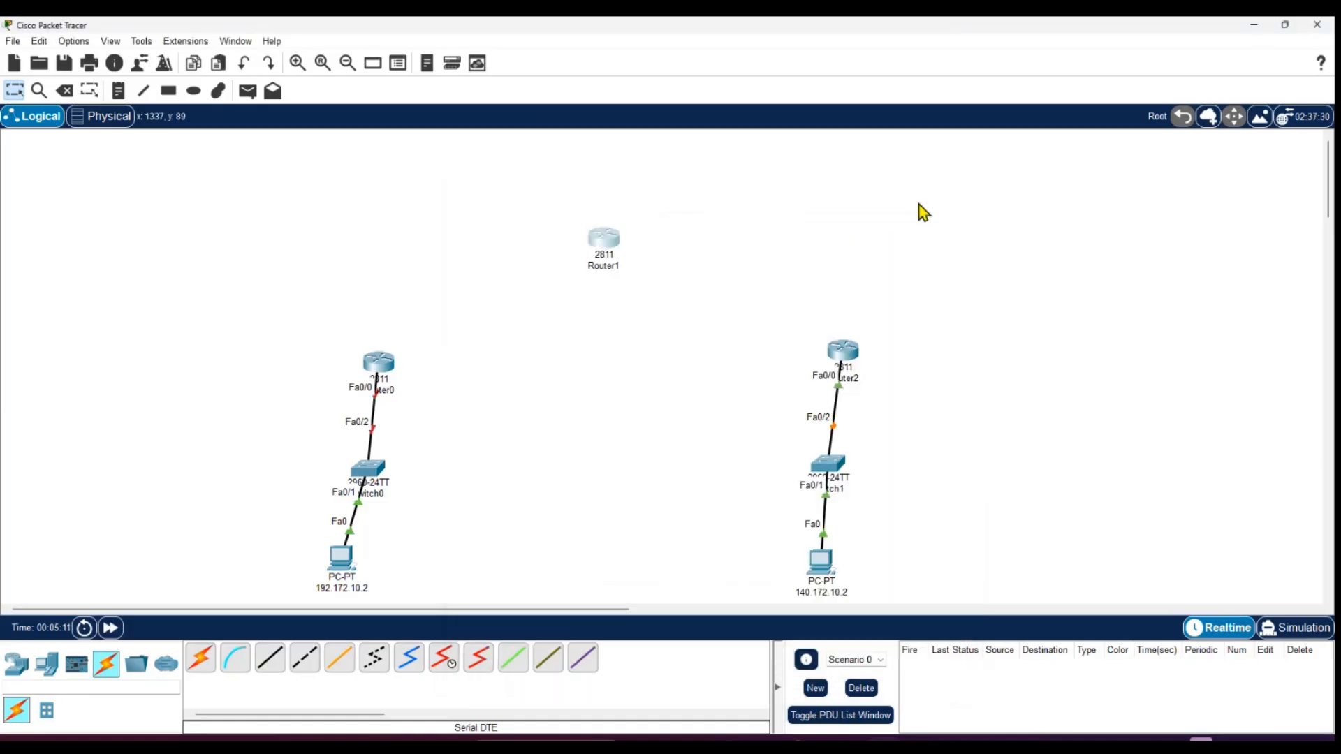
Install an HWIC-2T serial module in a free interface card slot of the powered-off Router2 and close its window.
double_click(846, 354)
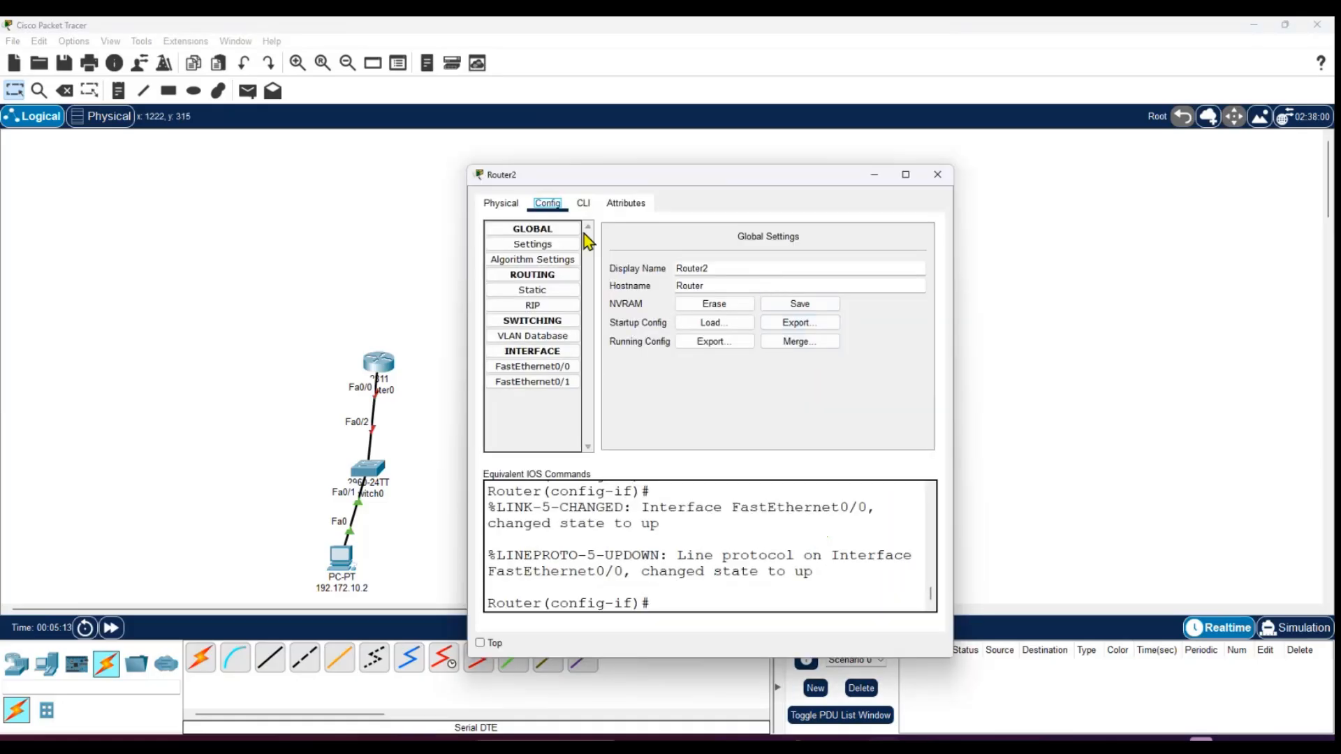
left_click(501, 203)
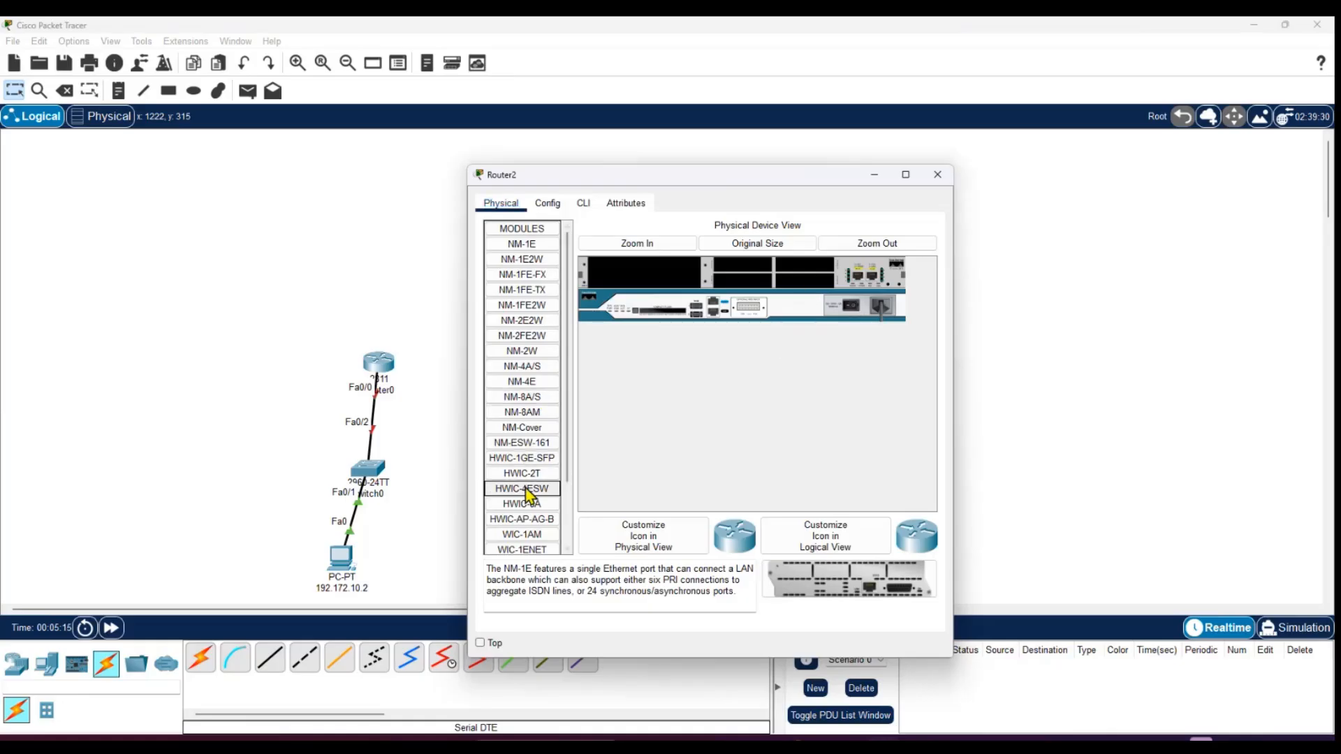
left_click_drag(521, 474, 853, 313)
left_click(936, 180)
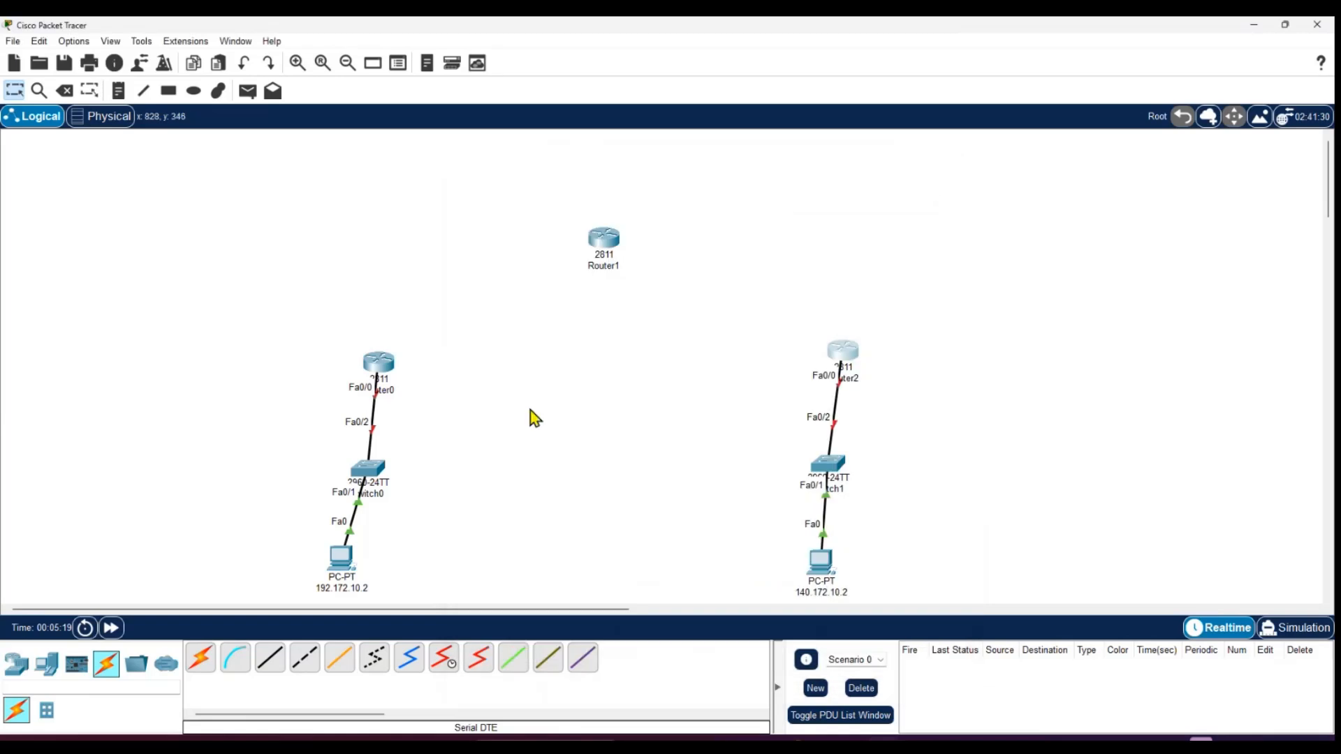
Connect Router0's Serial0/3/0 to Router1's Serial0/3/0 with a Serial DTE cable.
left_click(484, 662)
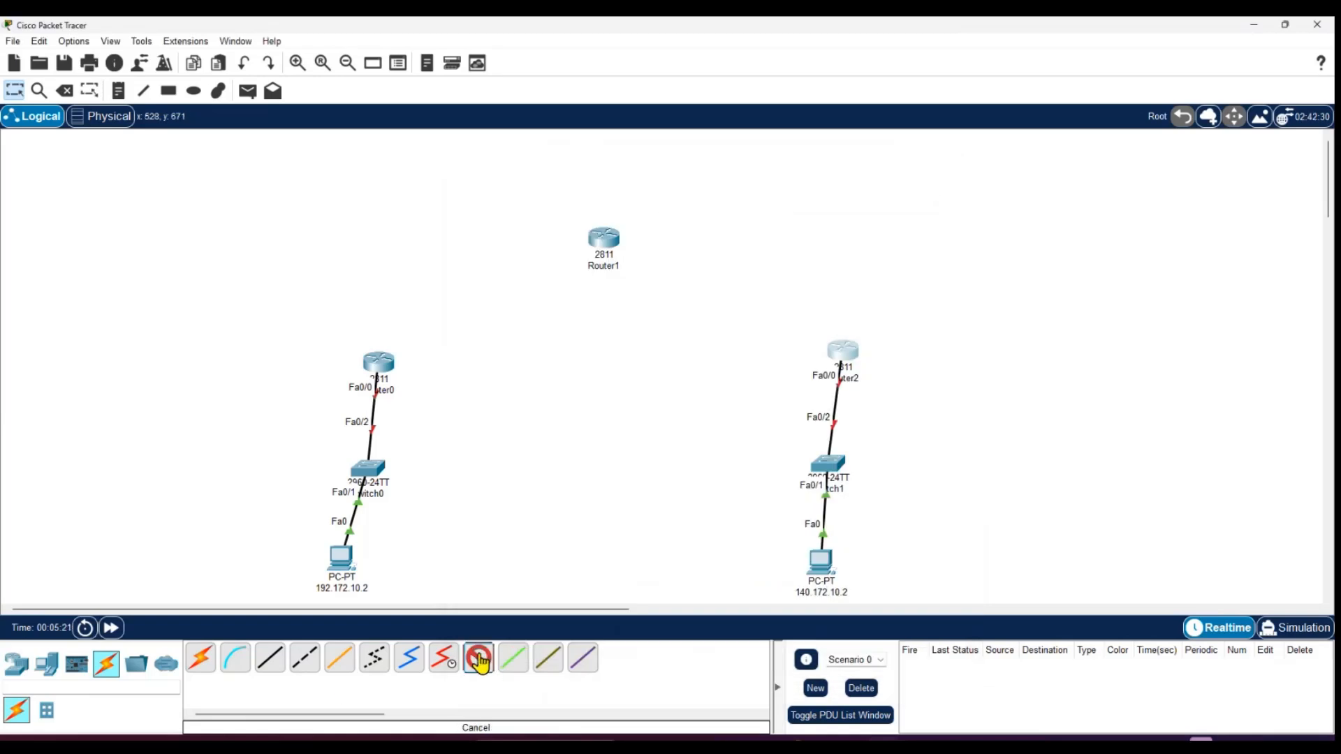
left_click(384, 365)
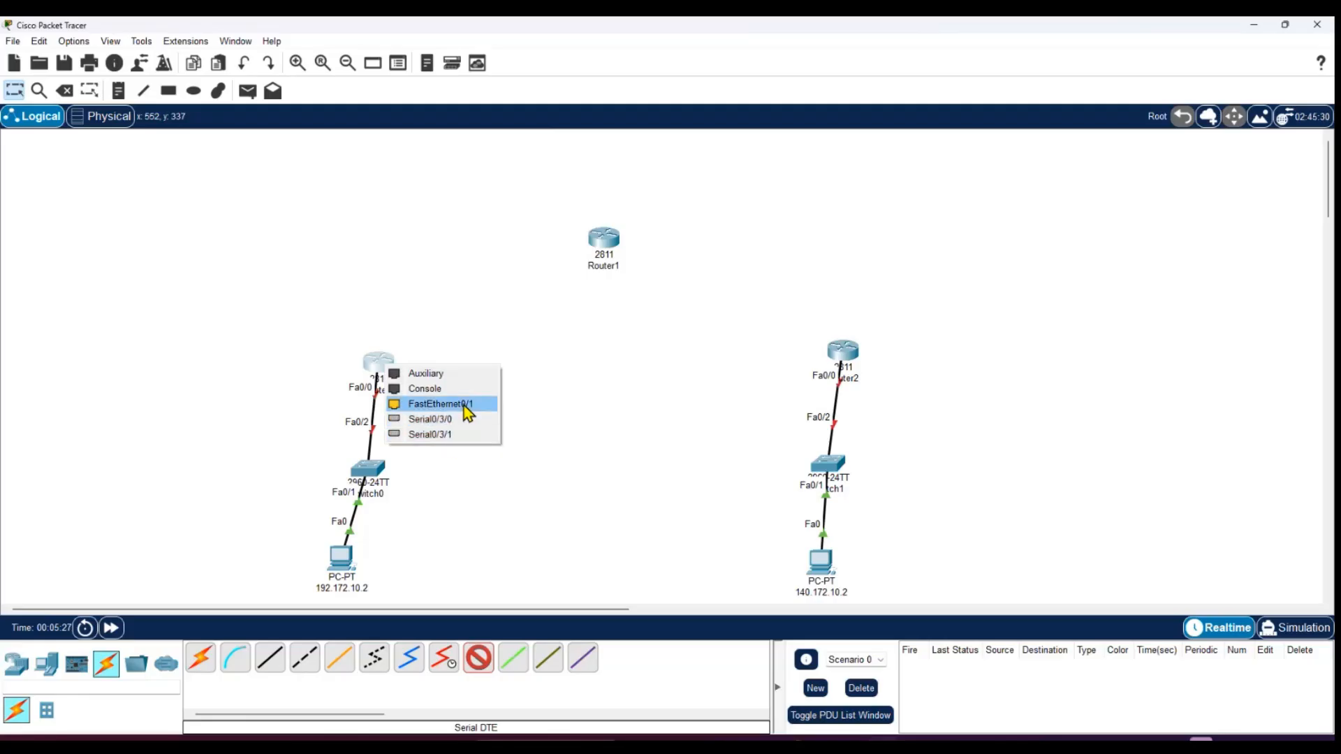
left_click(472, 429)
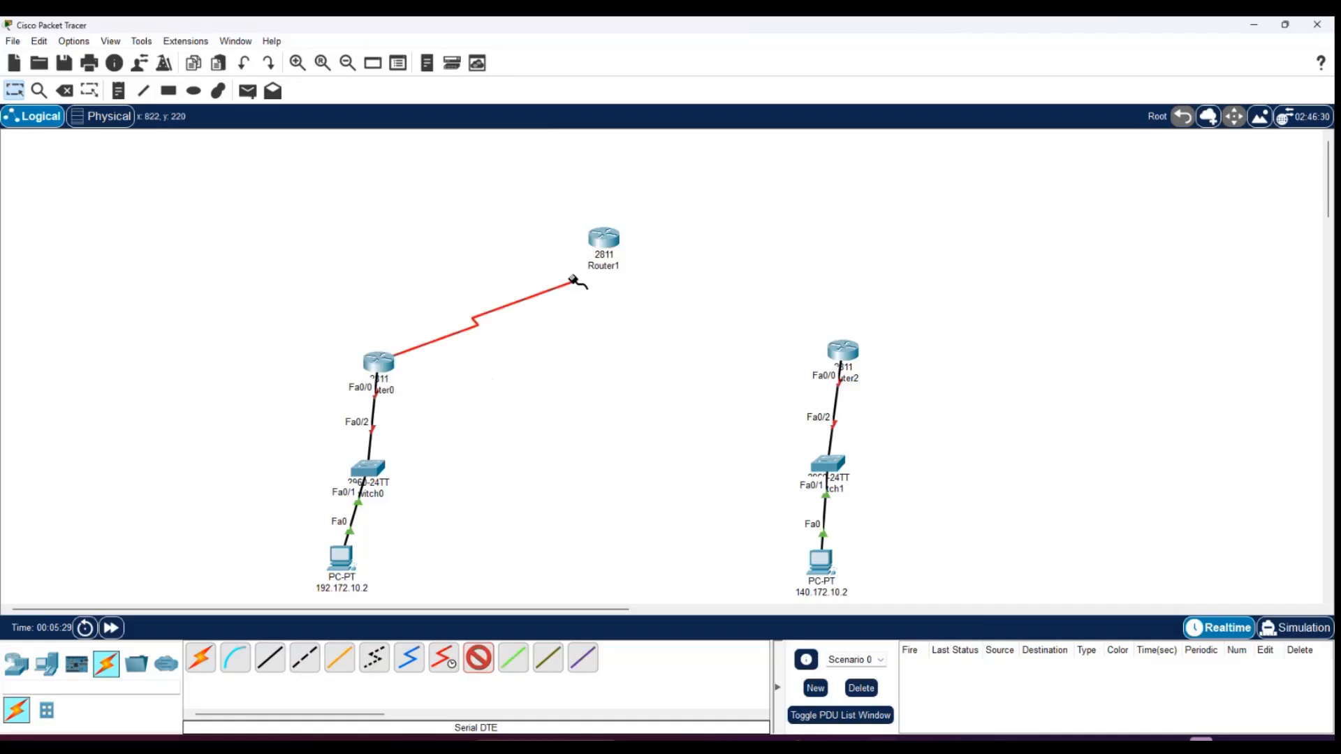
left_click(602, 239)
left_click(645, 311)
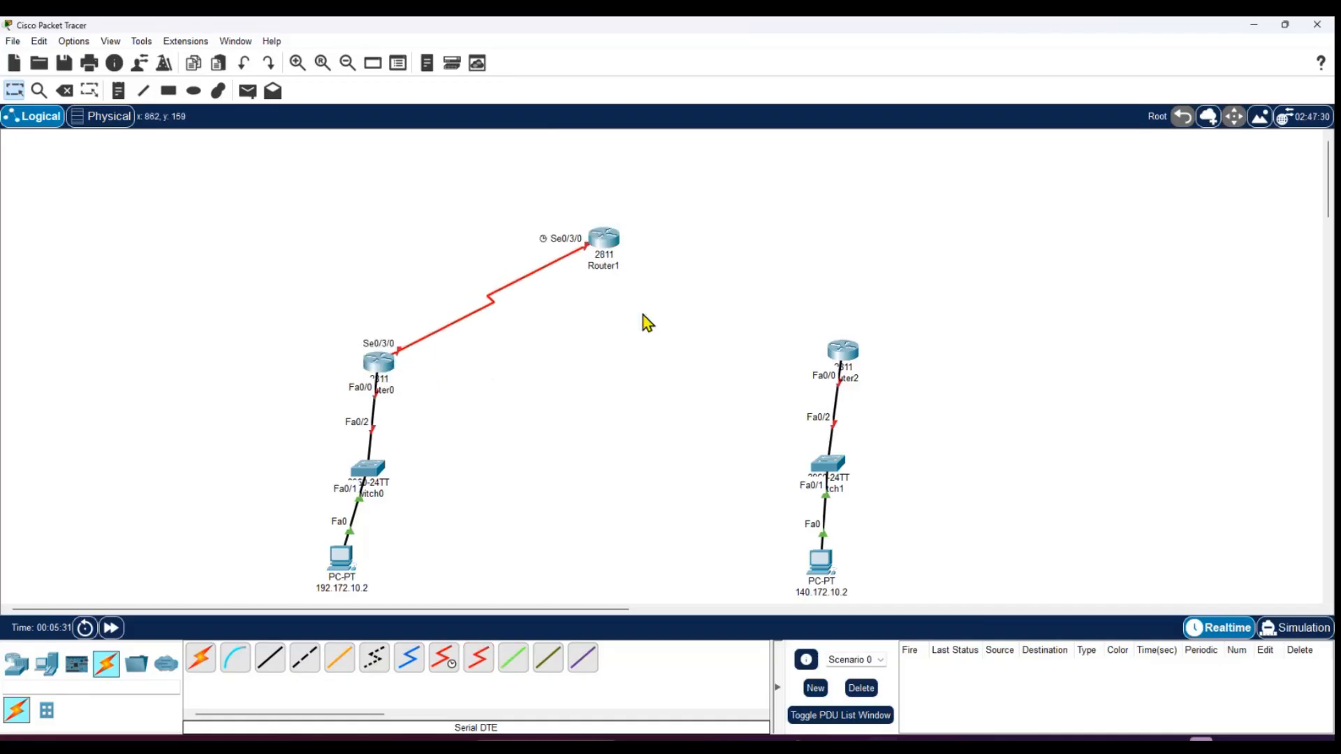
Place a text note reading 10.10.10.1 beside the serial link, just above Router0.
left_click(118, 91)
left_click(414, 307)
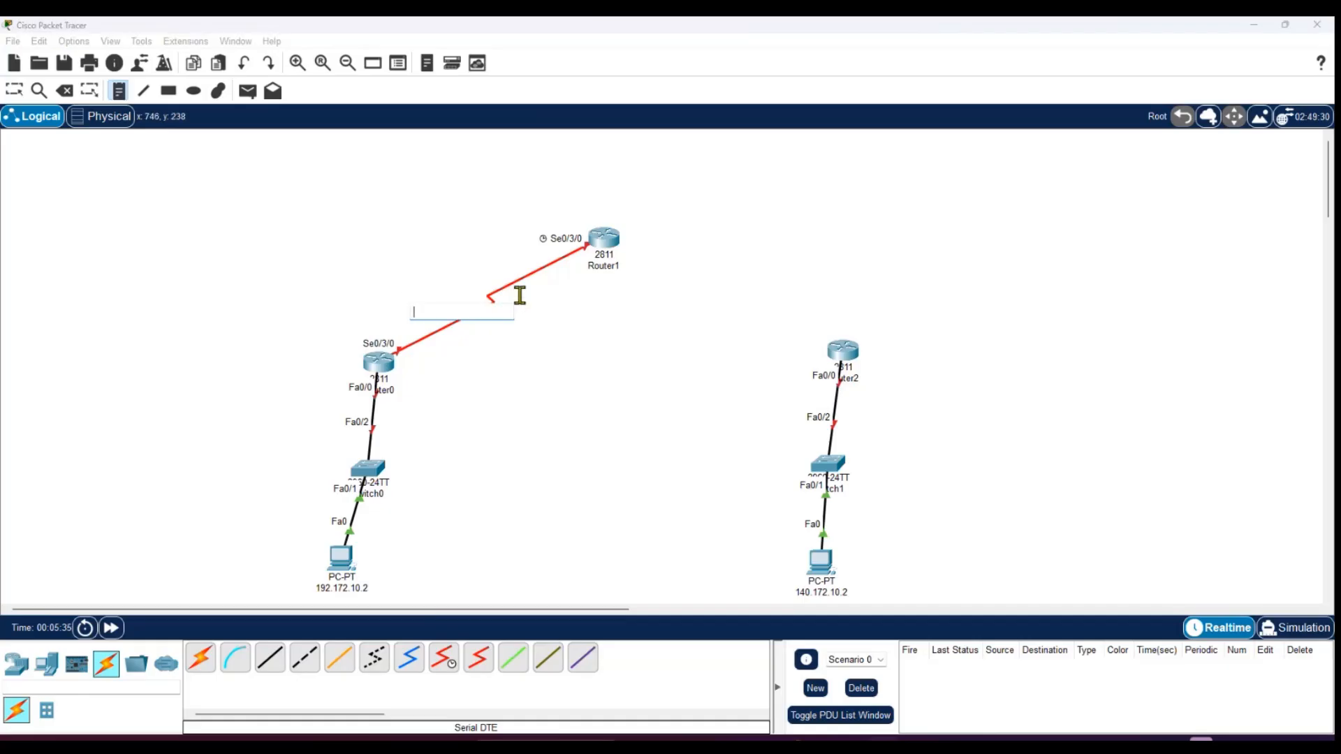
type("10.10.10.1")
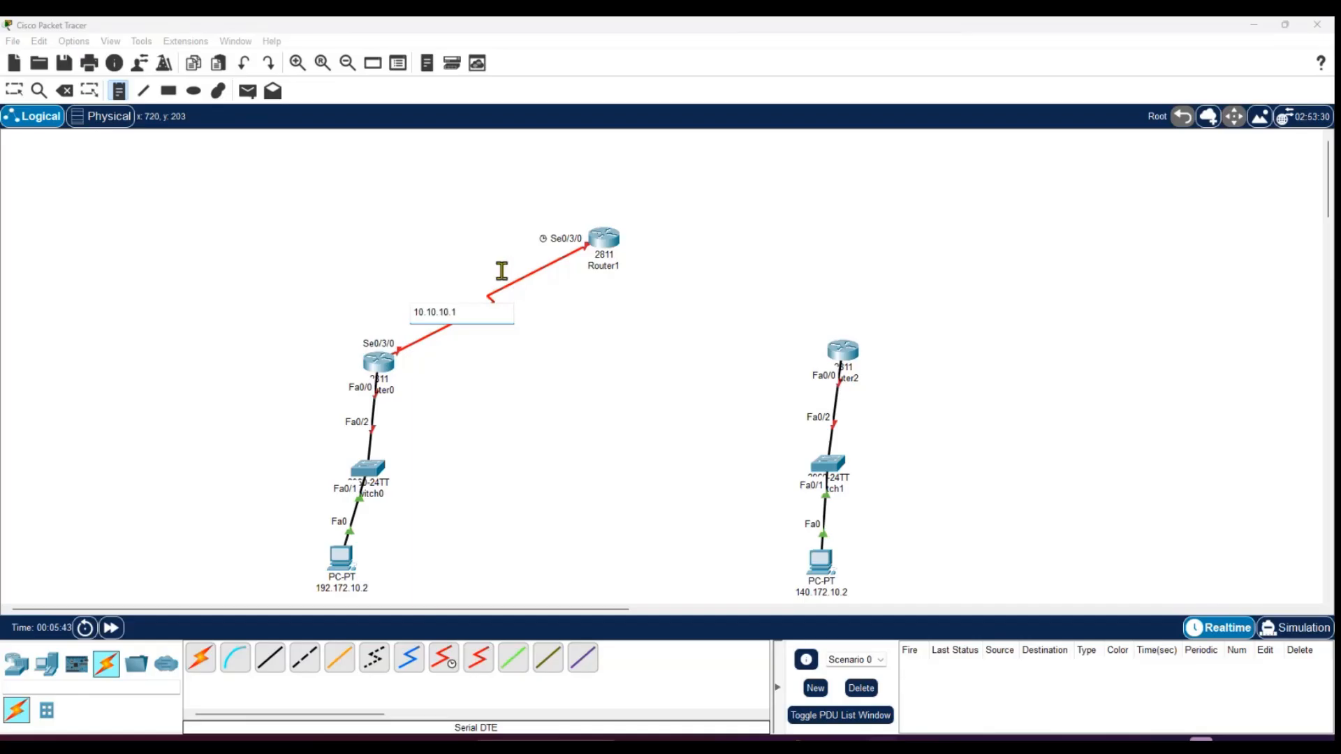
Place a text note reading 10.10.10.2 beside the serial link, just below Router1.
left_click(512, 271)
type("10.10.10.2")
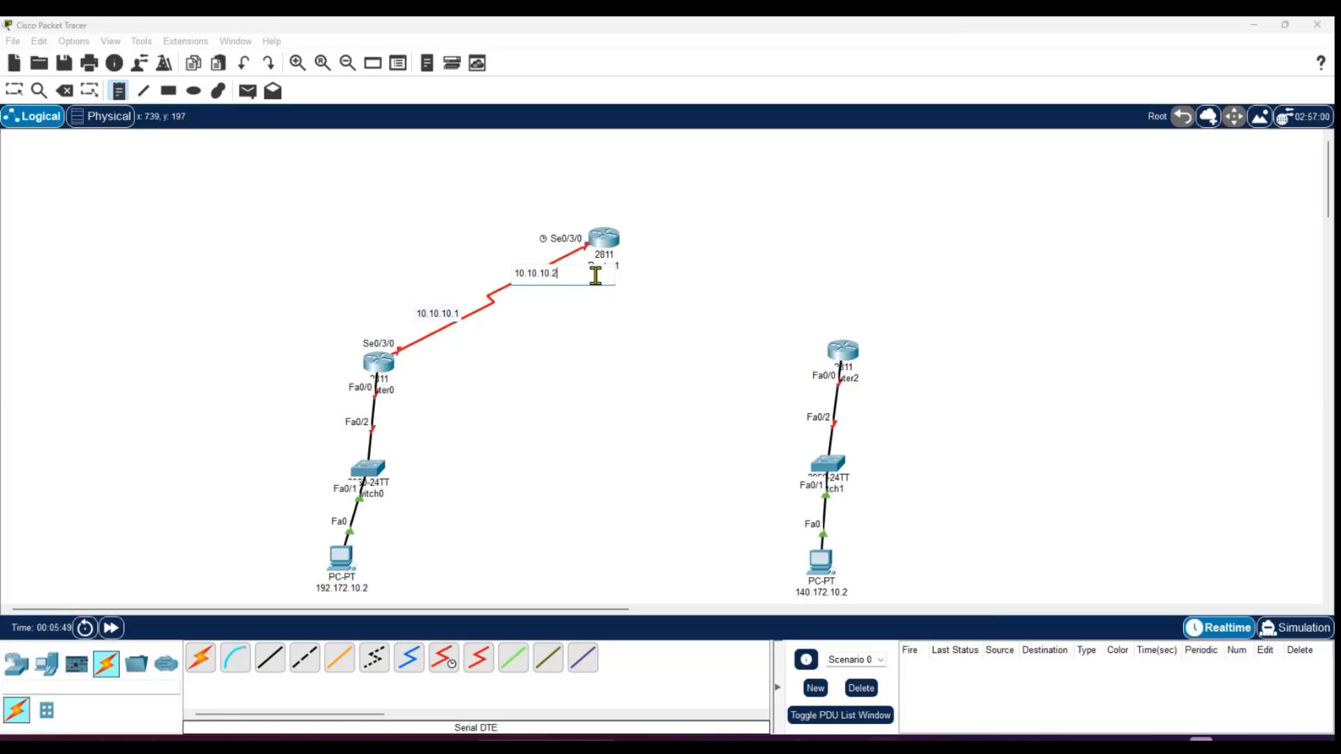
key("Escape")
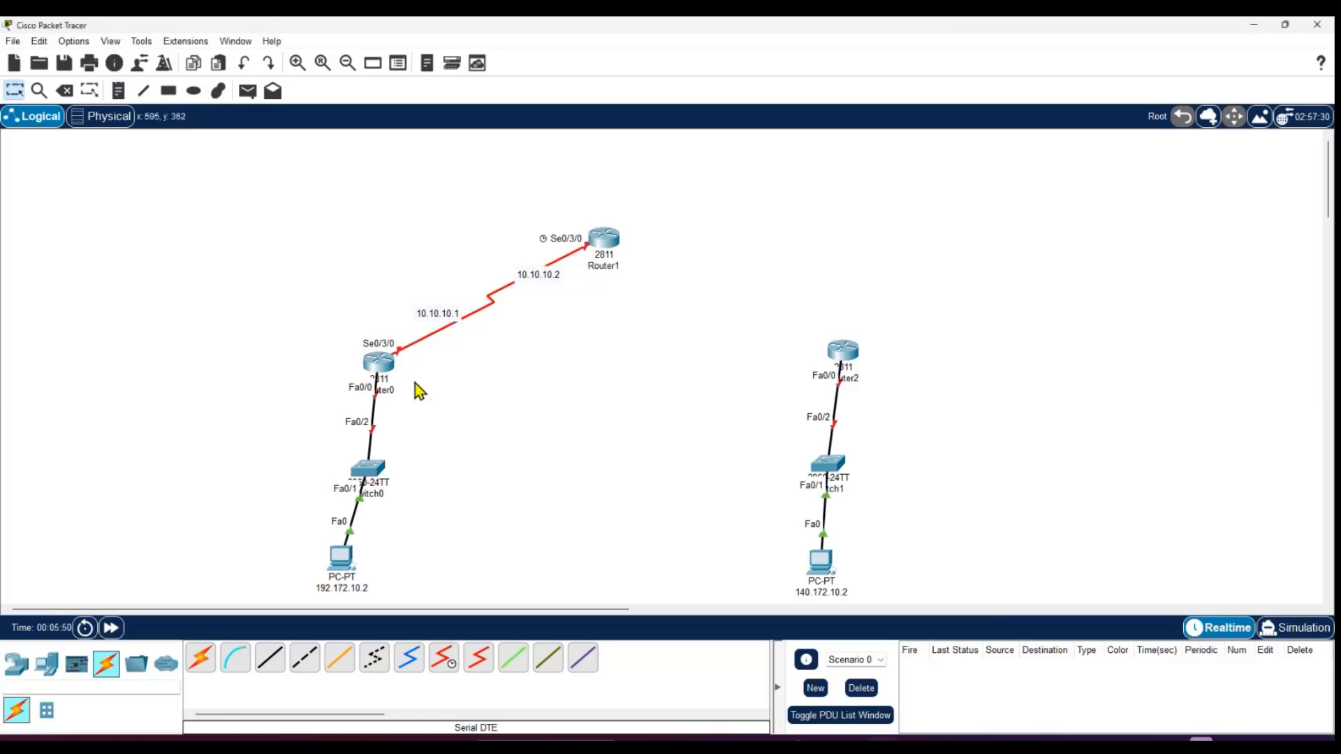
Give Router0's Serial0/3/0 the IPv4 address 10.10.10.1 with mask 255.0.0.0, switch the port on and close the router window.
left_click(380, 363)
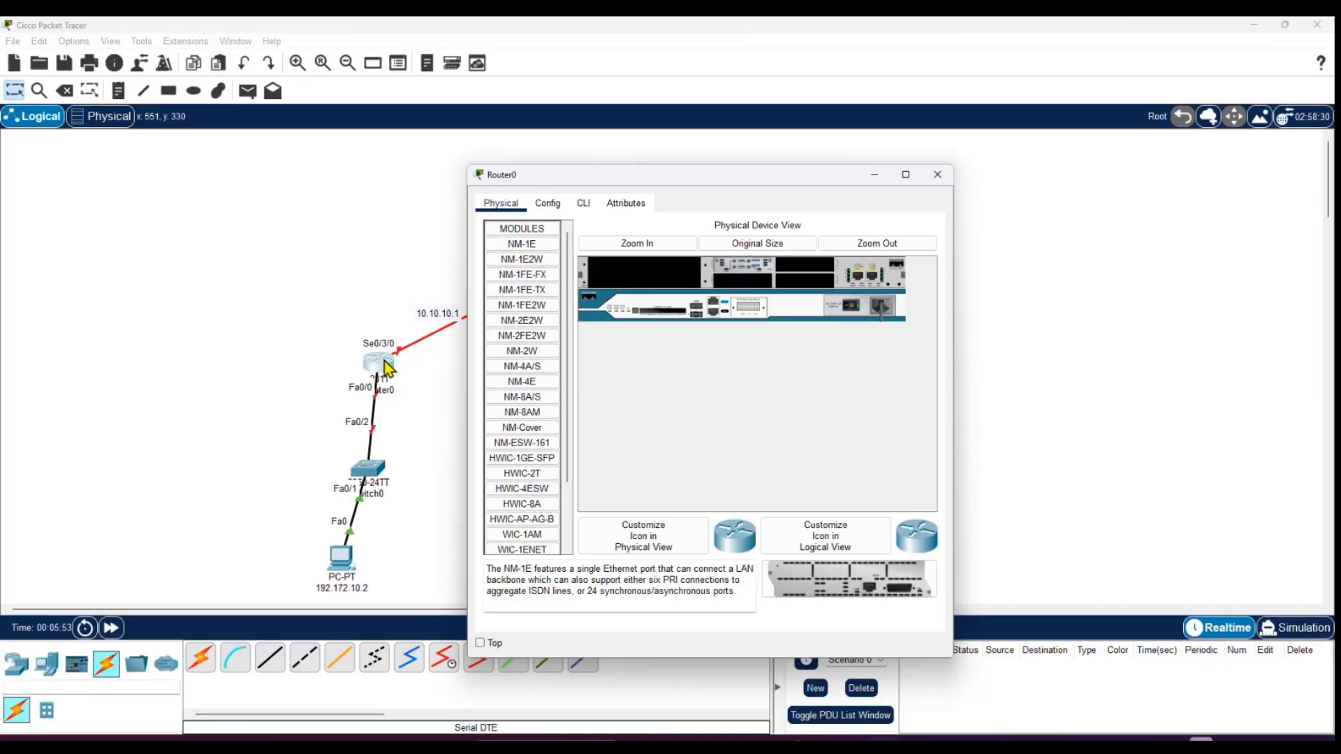
left_click(547, 204)
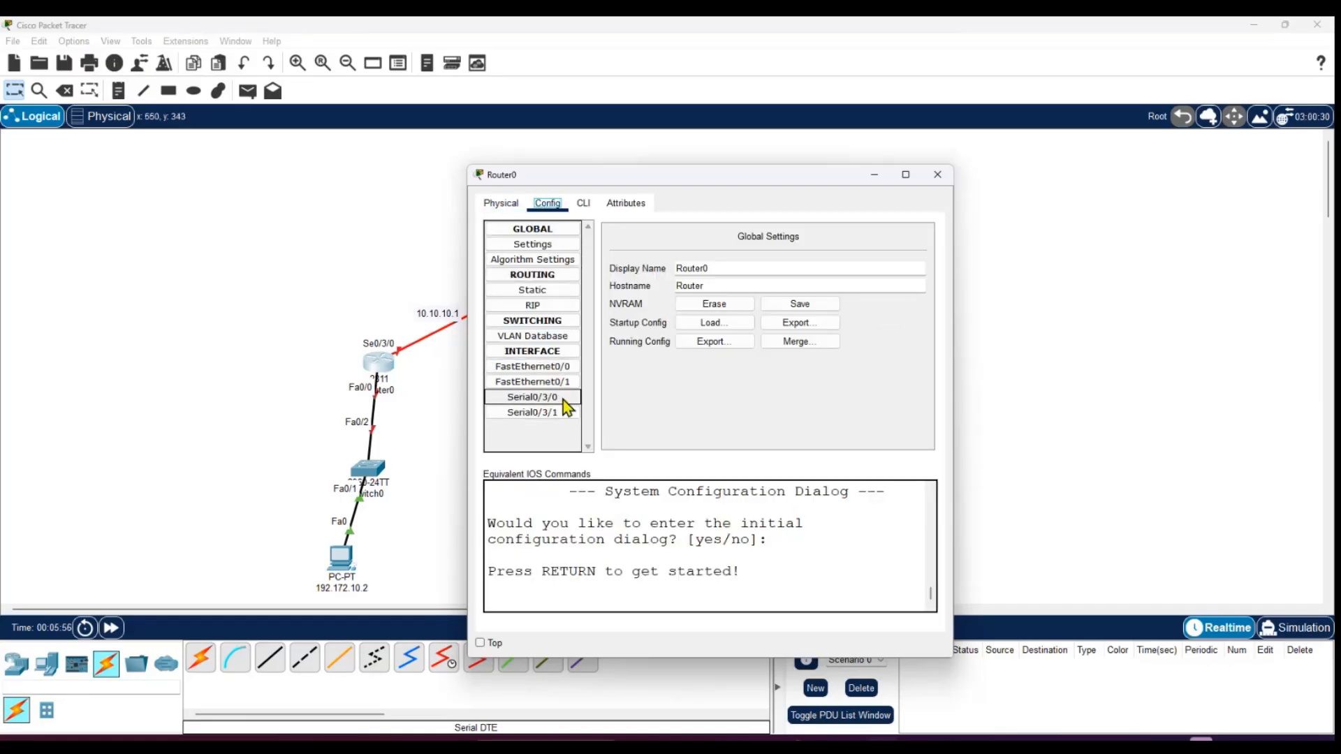
left_click(558, 400)
left_click_drag(653, 187, 719, 207)
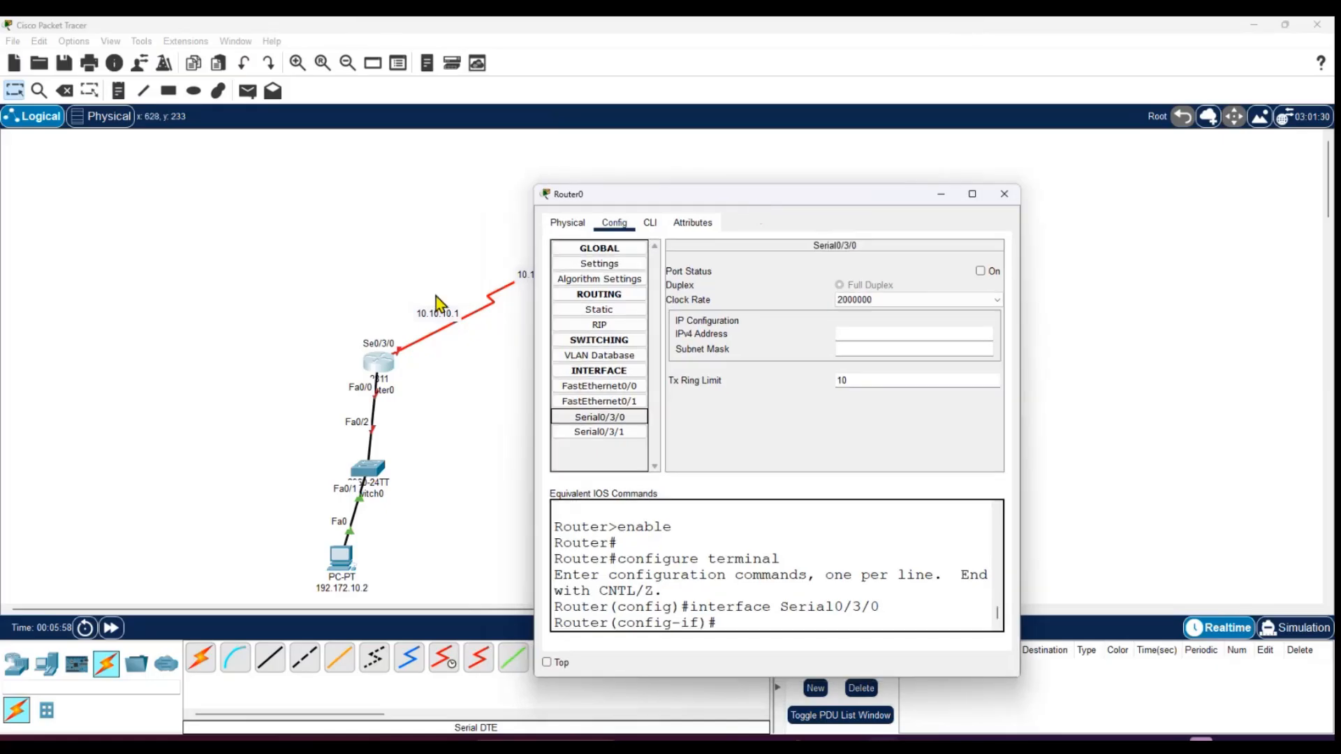
left_click(850, 334)
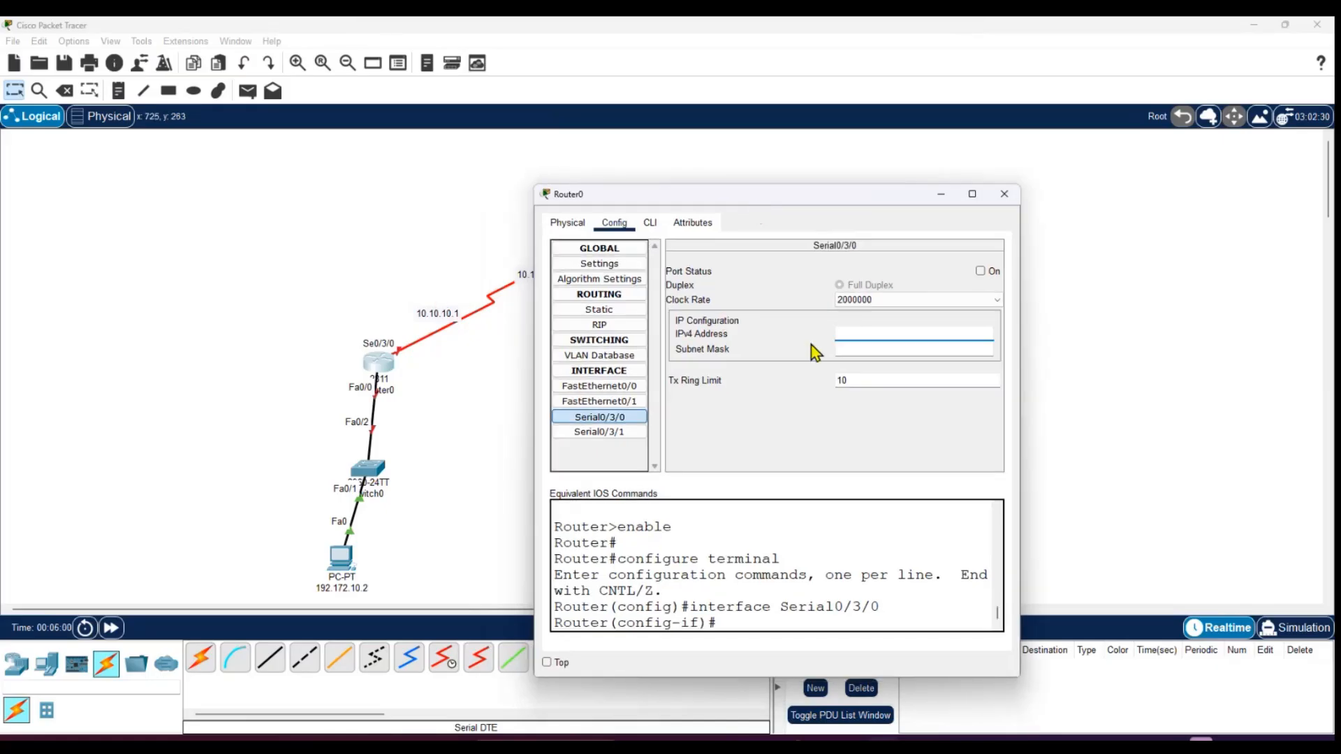
type("10.10.10.1")
left_click(861, 350)
left_click(981, 271)
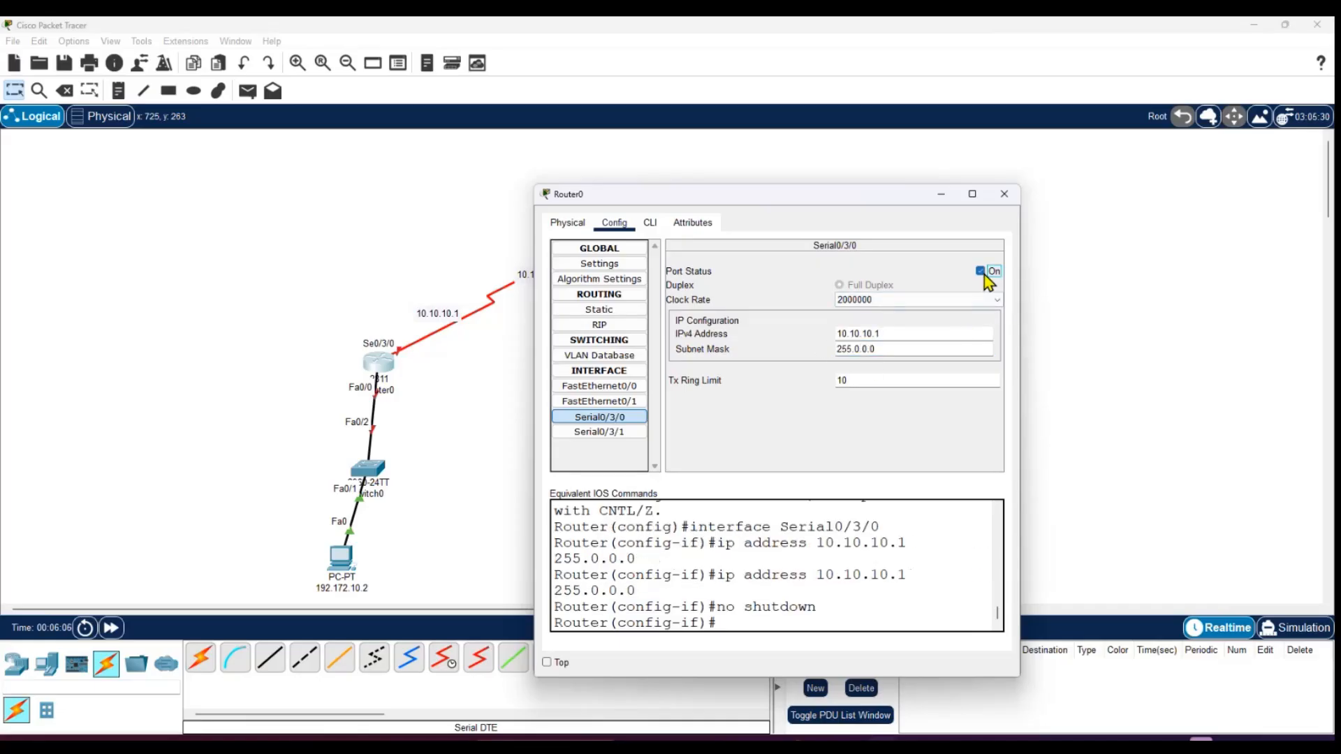
left_click(1005, 195)
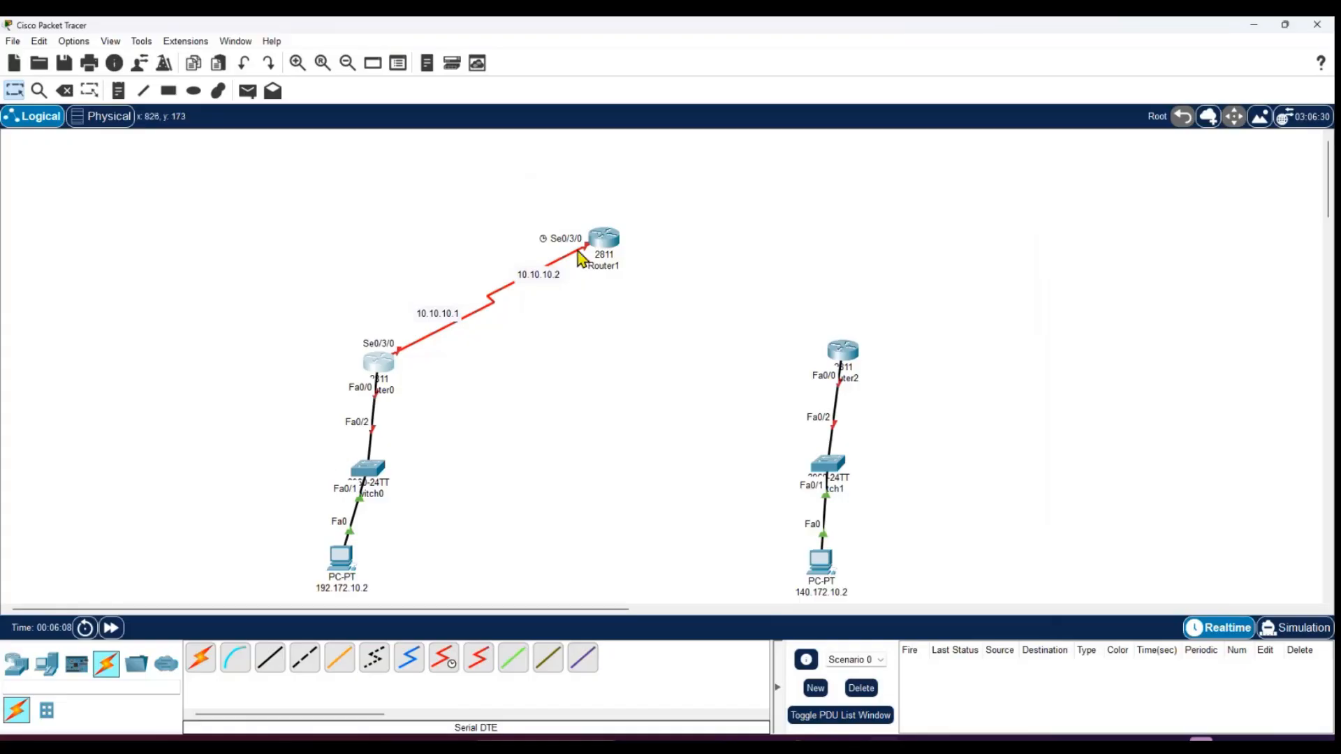
Give Router1's Serial0/3/0 the IPv4 address 10.10.10.2 with mask 255.0.0.0, switch the port on and close the router window.
left_click(602, 241)
left_click_drag(617, 179, 903, 200)
left_click(837, 222)
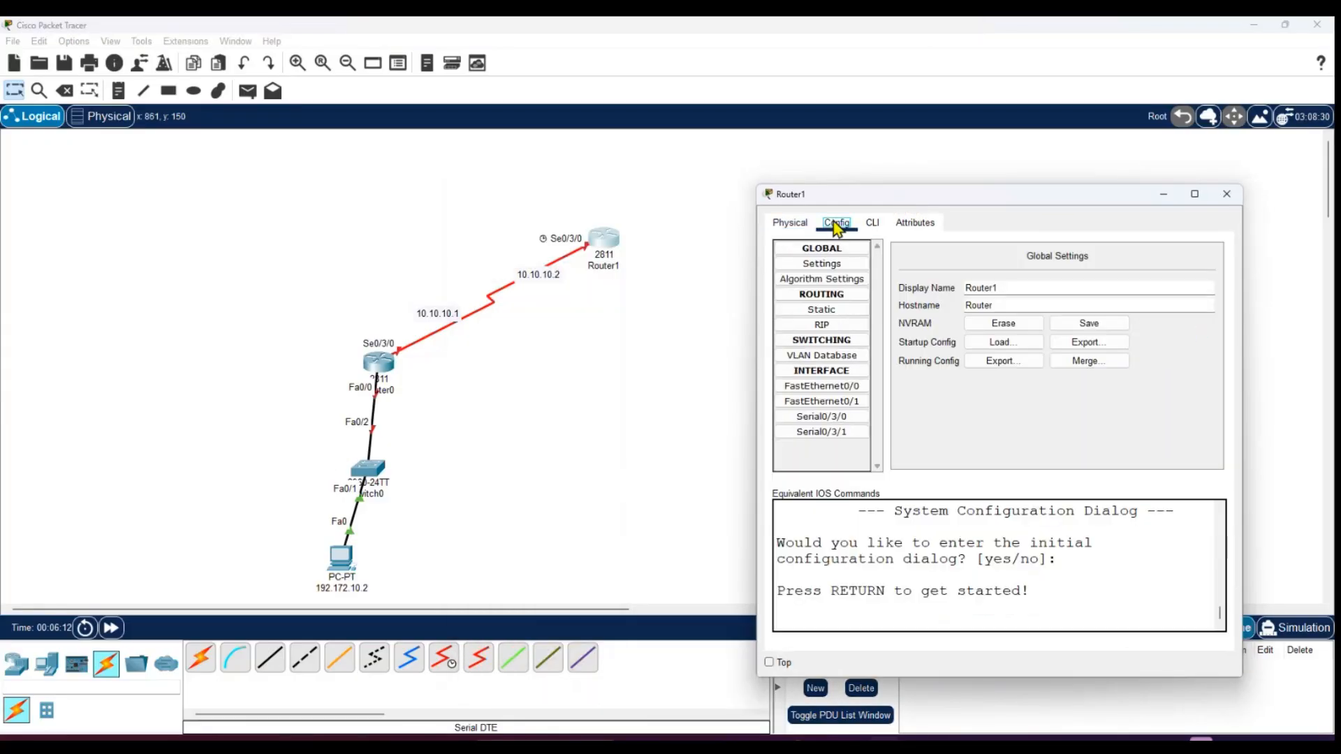
left_click(839, 418)
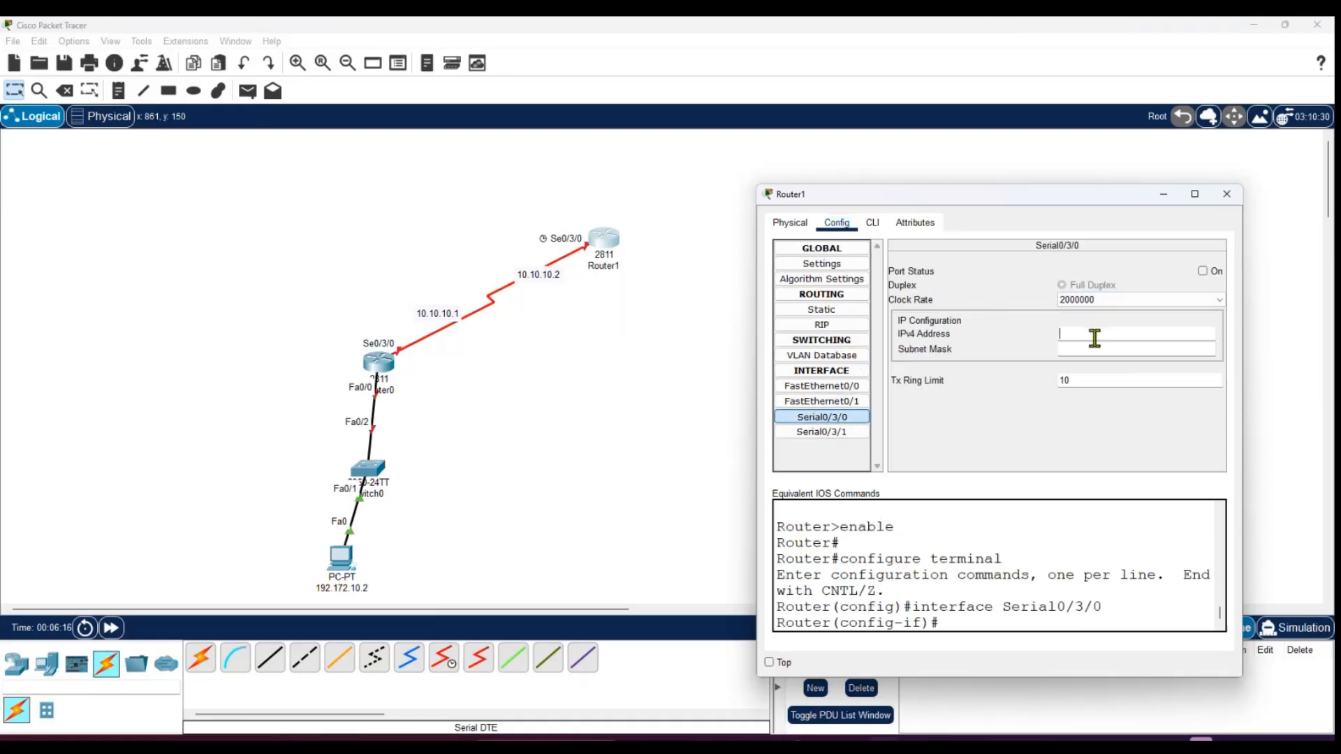
left_click(1094, 338)
type("10.10.10.2")
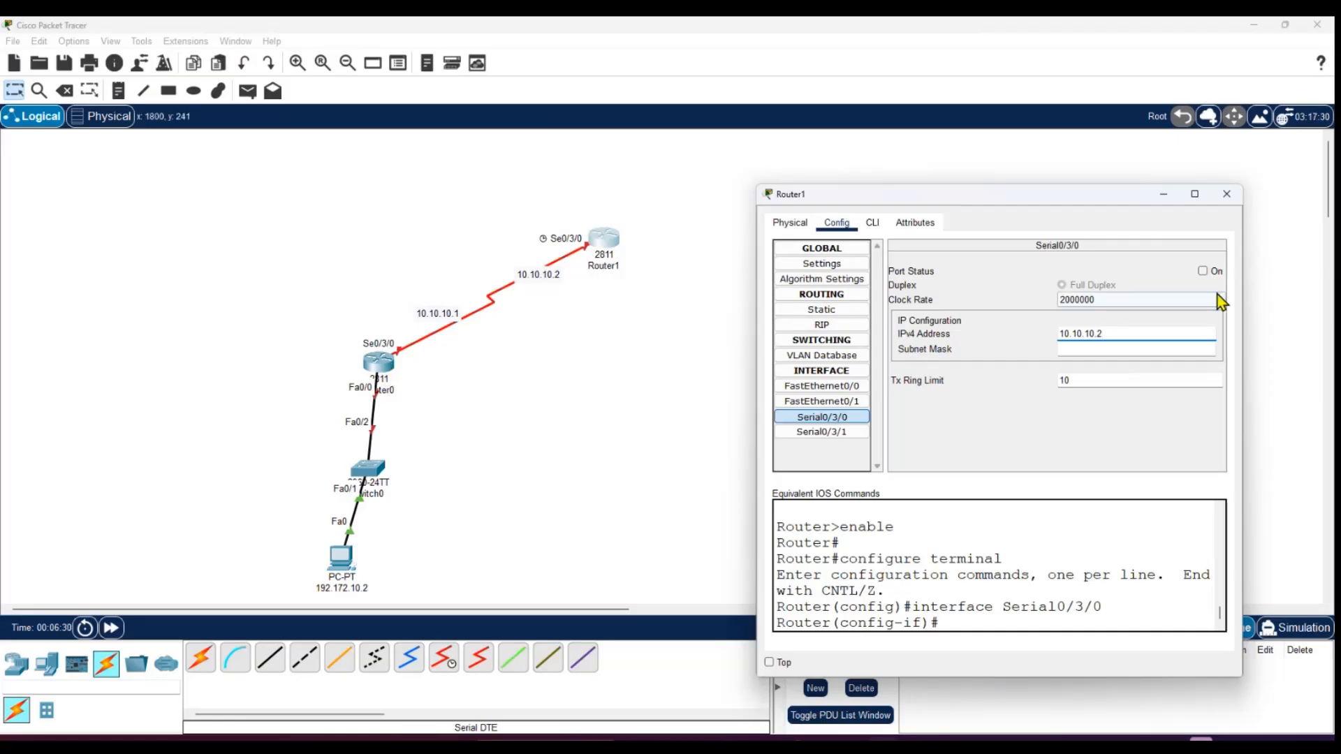
left_click(1202, 271)
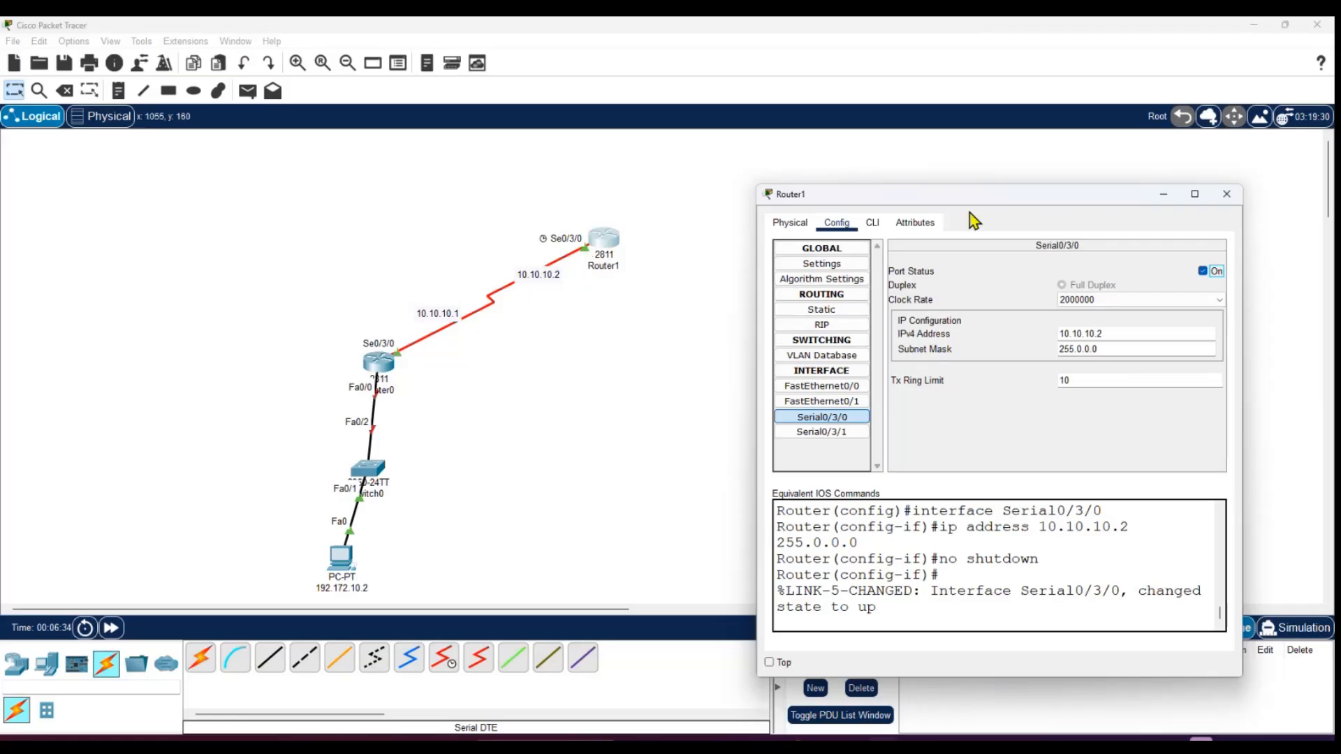
left_click(1226, 193)
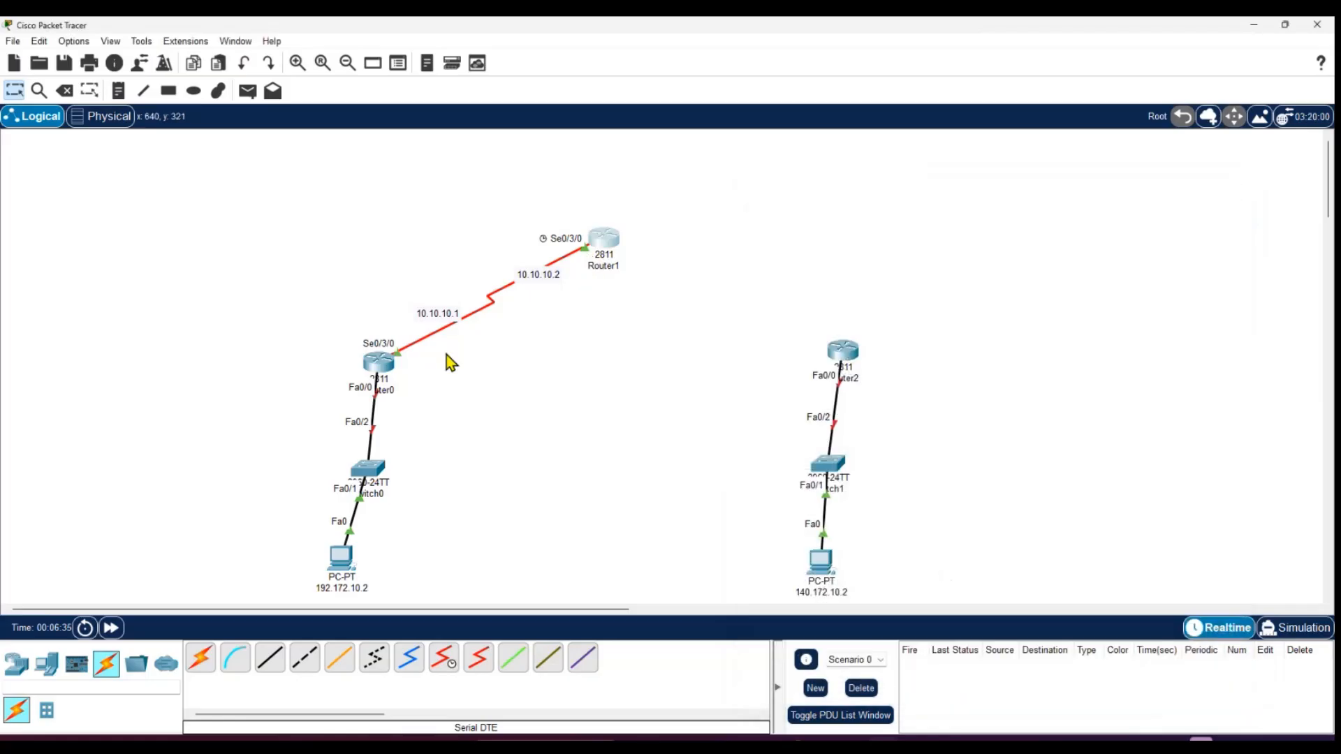
Examine Router0's FastEthernet interface settings and Switch0's configuration to find which port serves the LAN link.
left_click(382, 369)
left_click(537, 368)
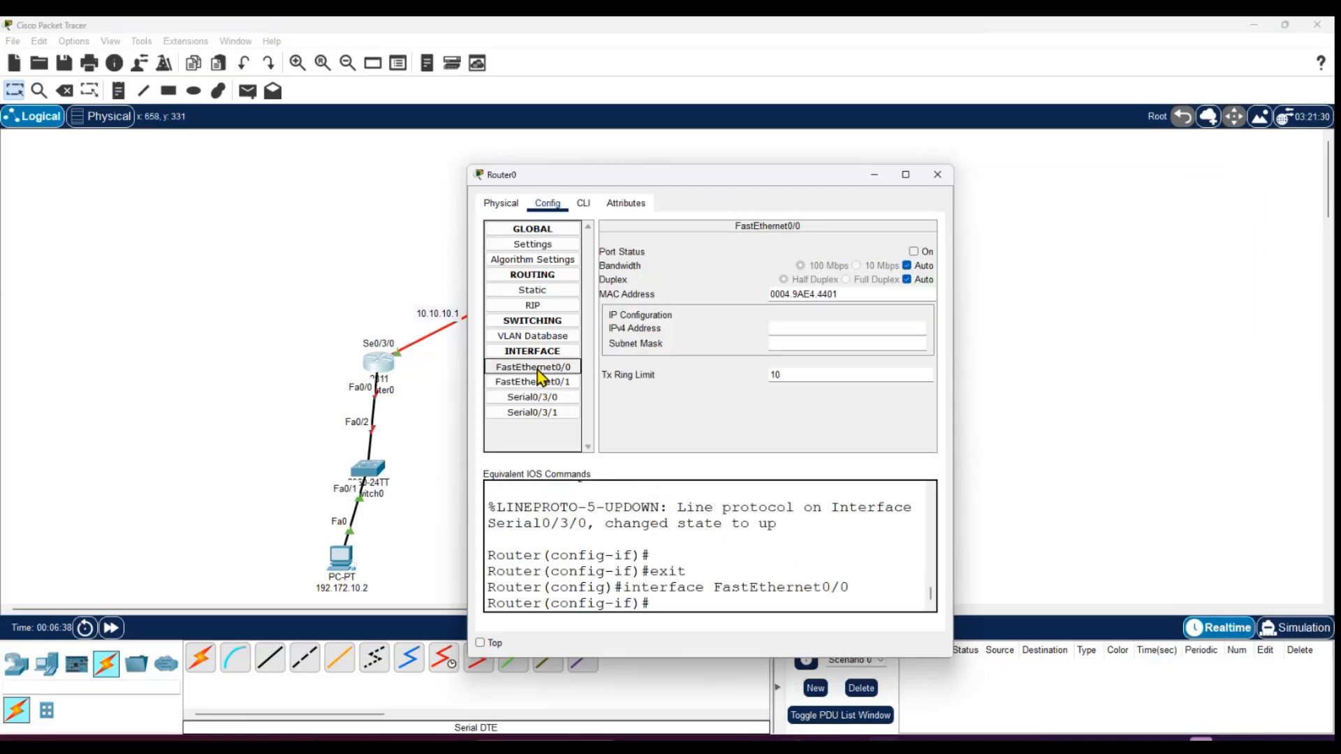
left_click(937, 174)
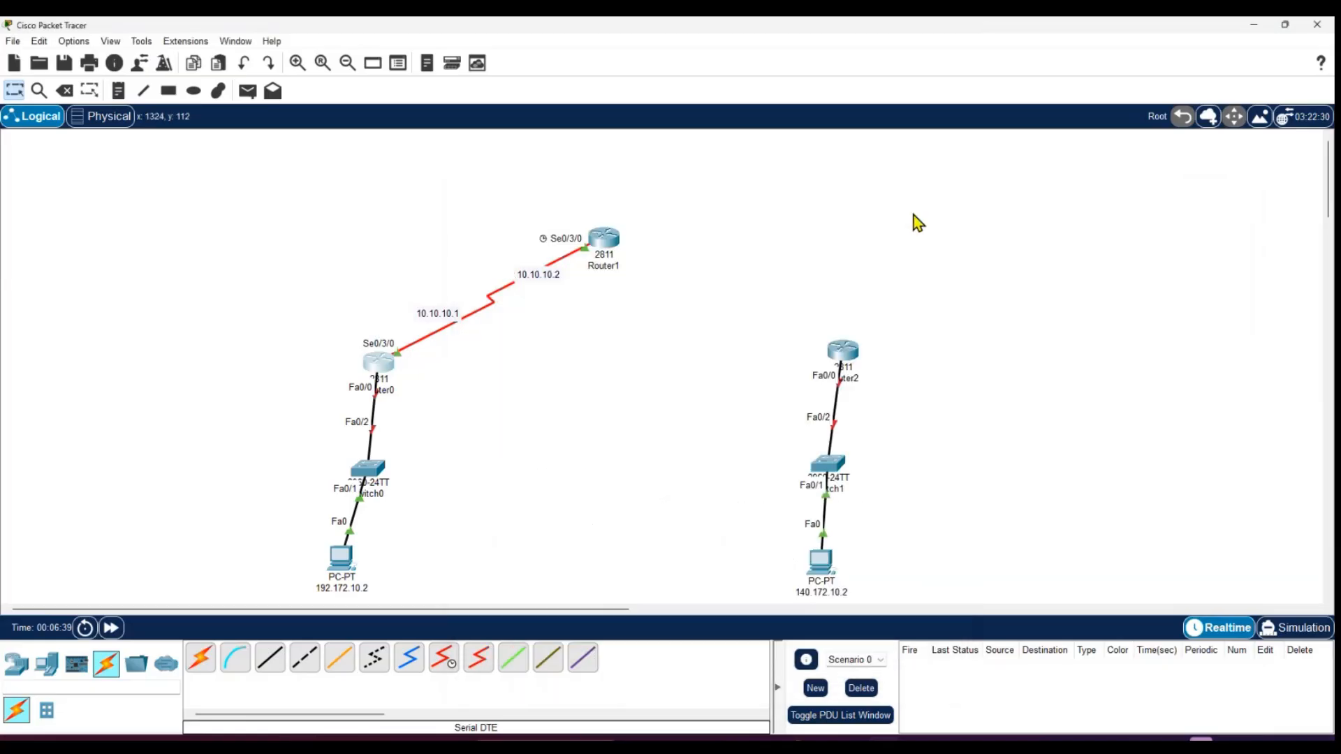
left_click(371, 473)
left_click(548, 203)
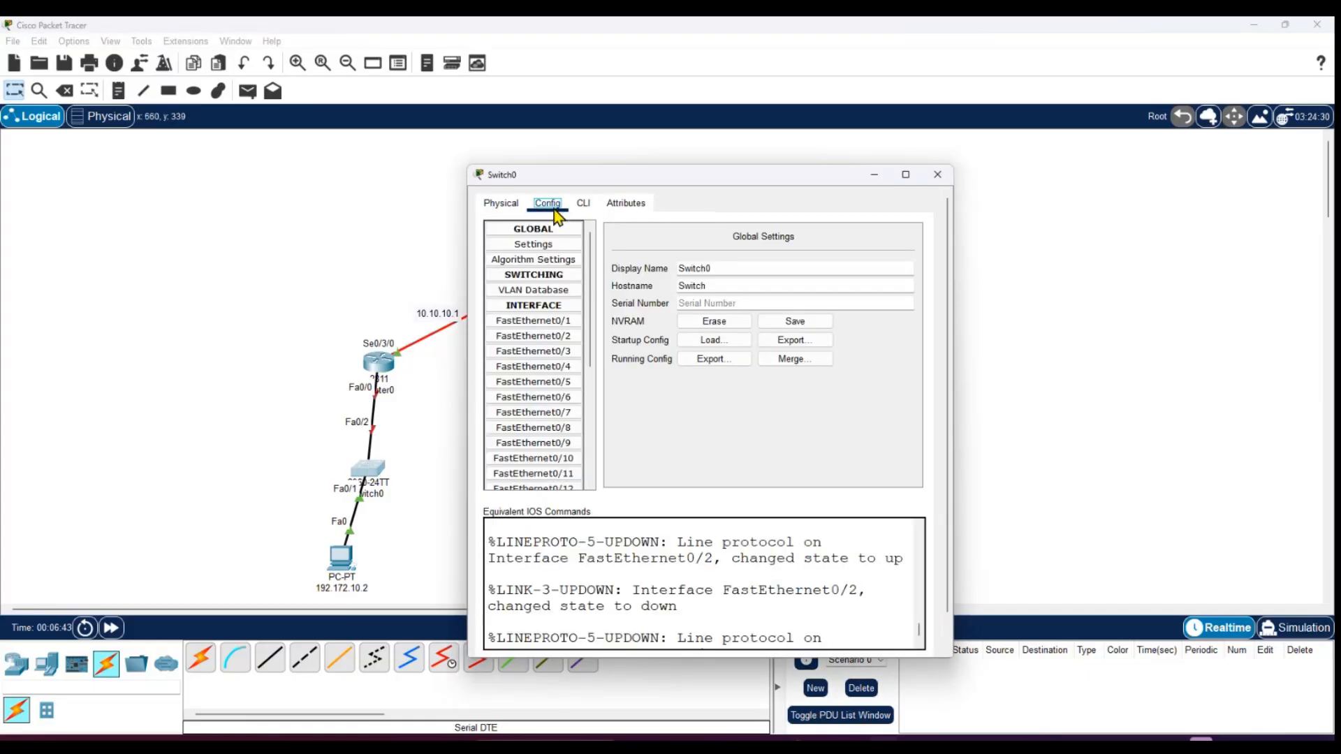
left_click(937, 175)
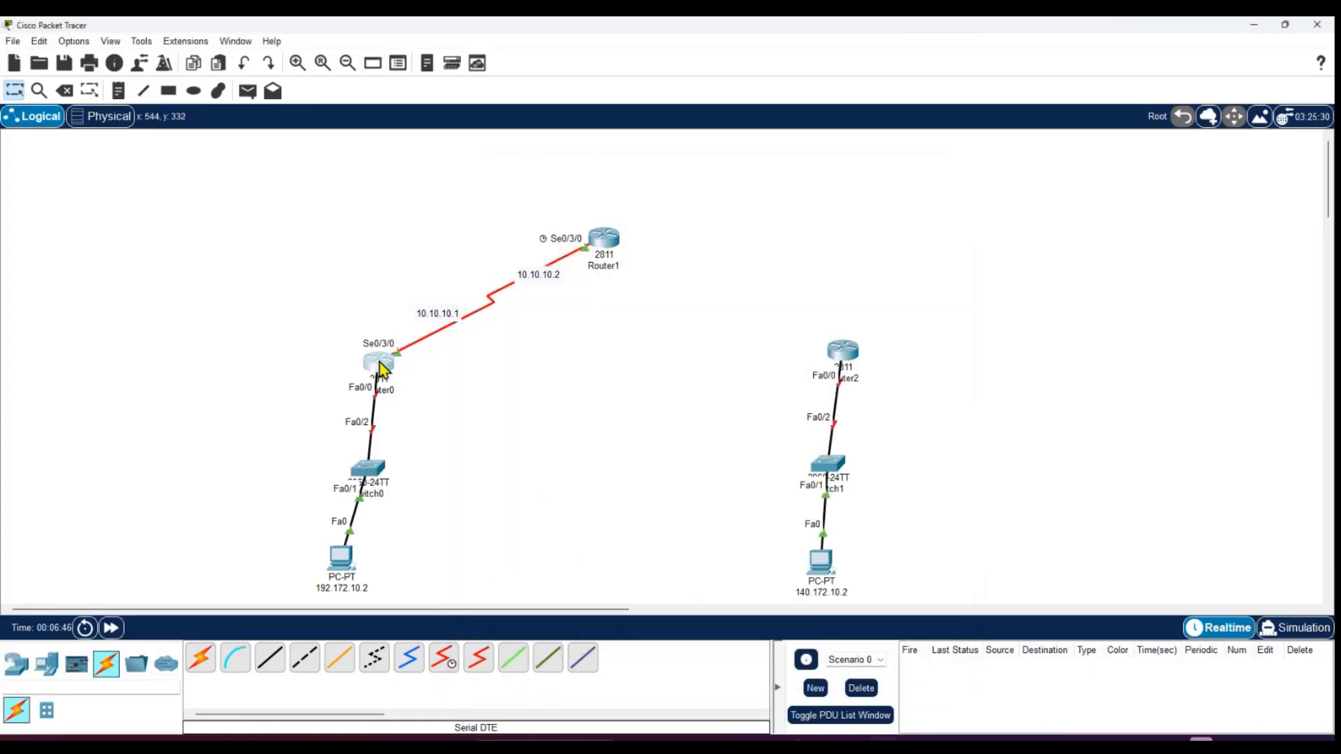
left_click(382, 366)
left_click(538, 383)
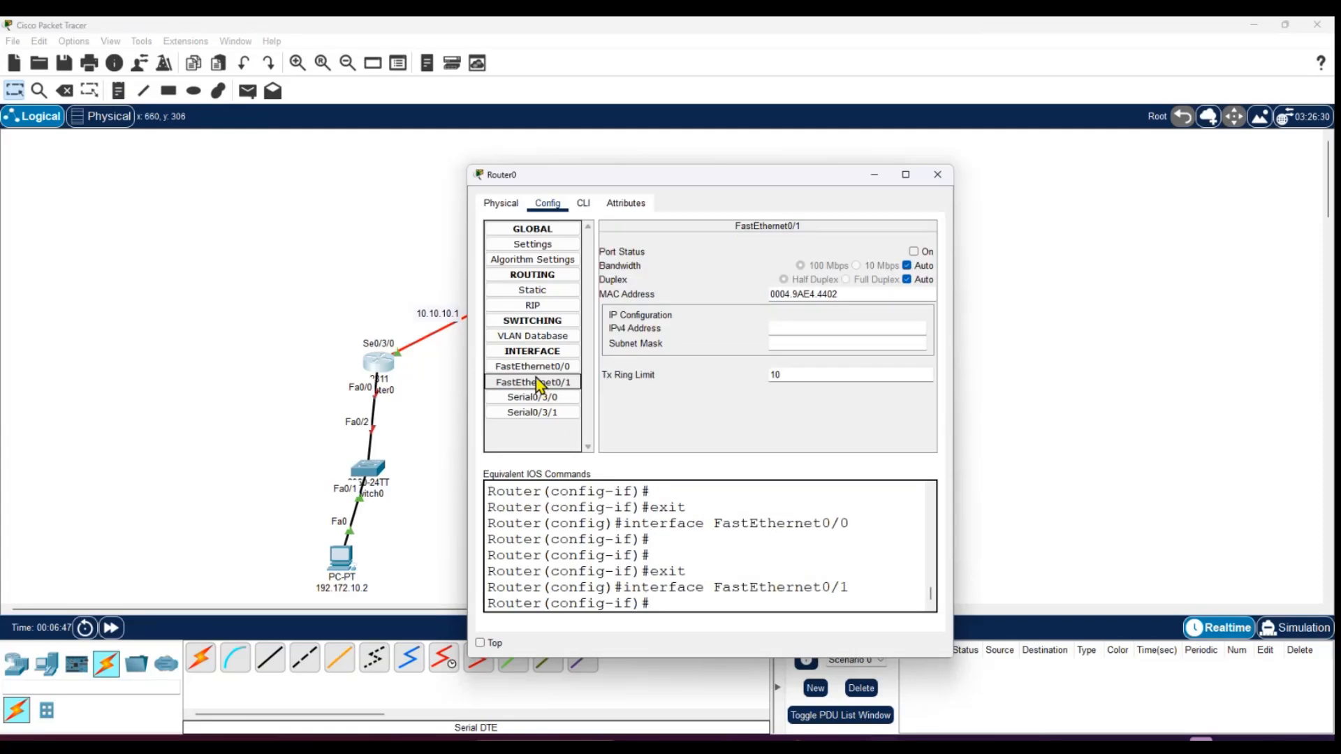
left_click(535, 368)
left_click(937, 175)
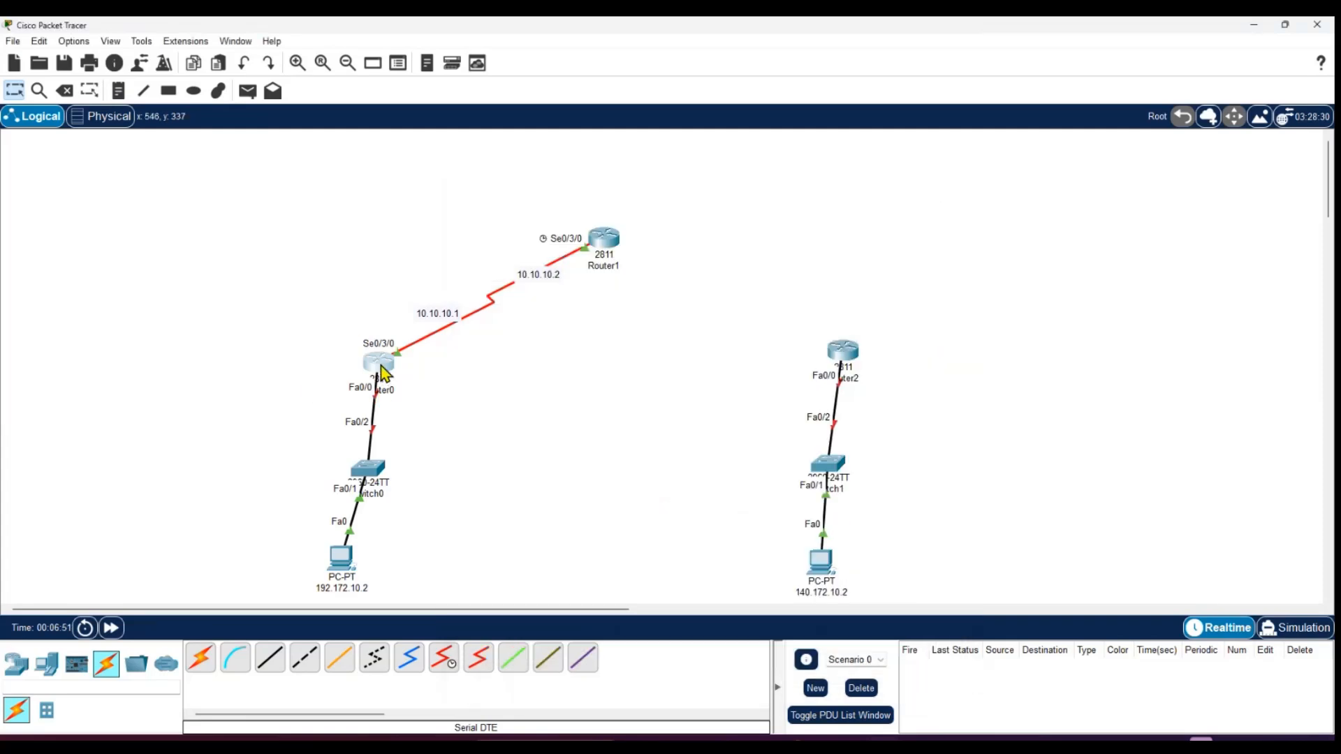
left_click(381, 366)
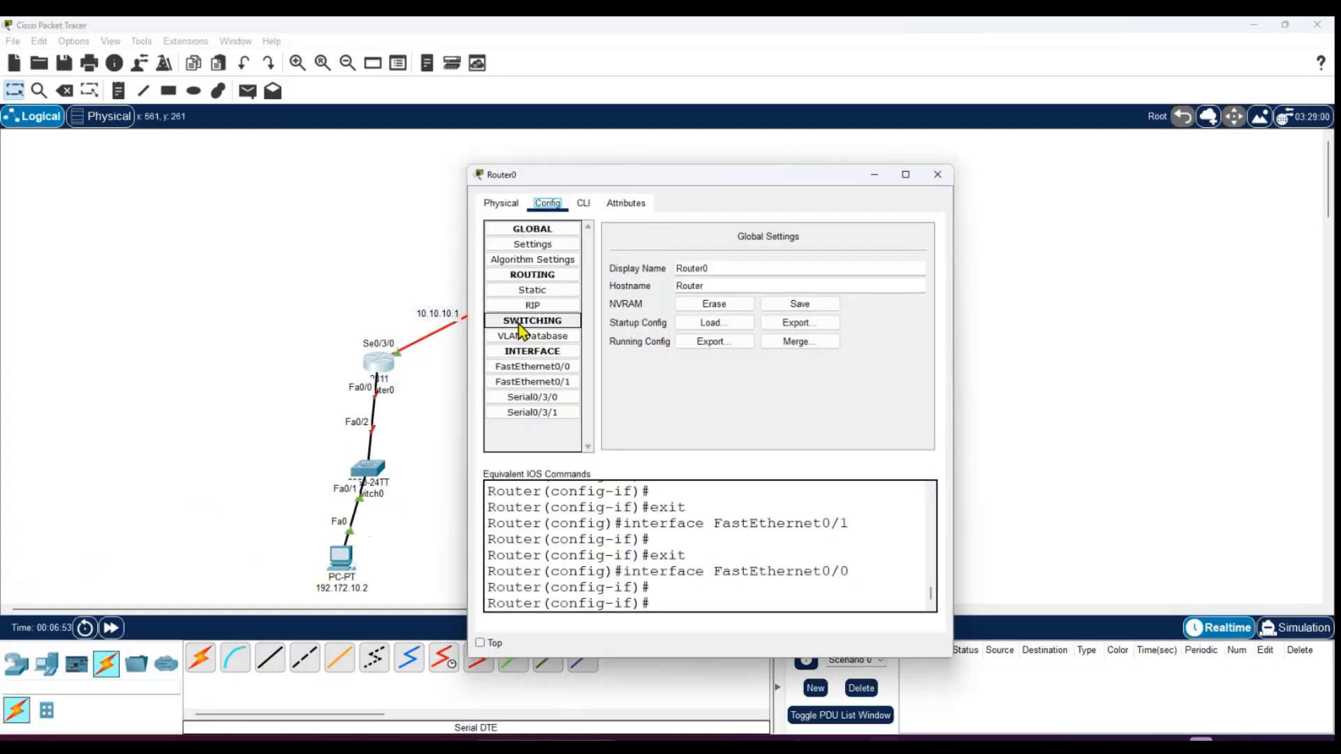
left_click(535, 366)
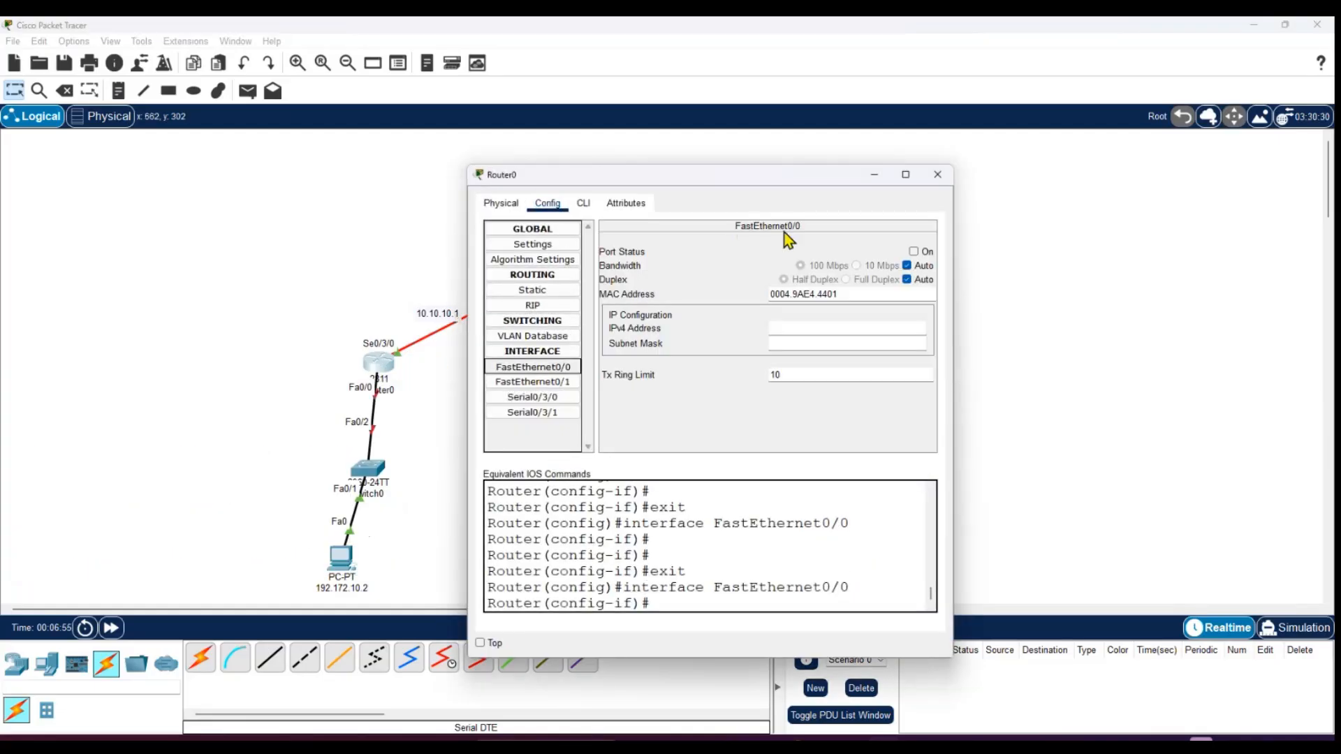
left_click(937, 176)
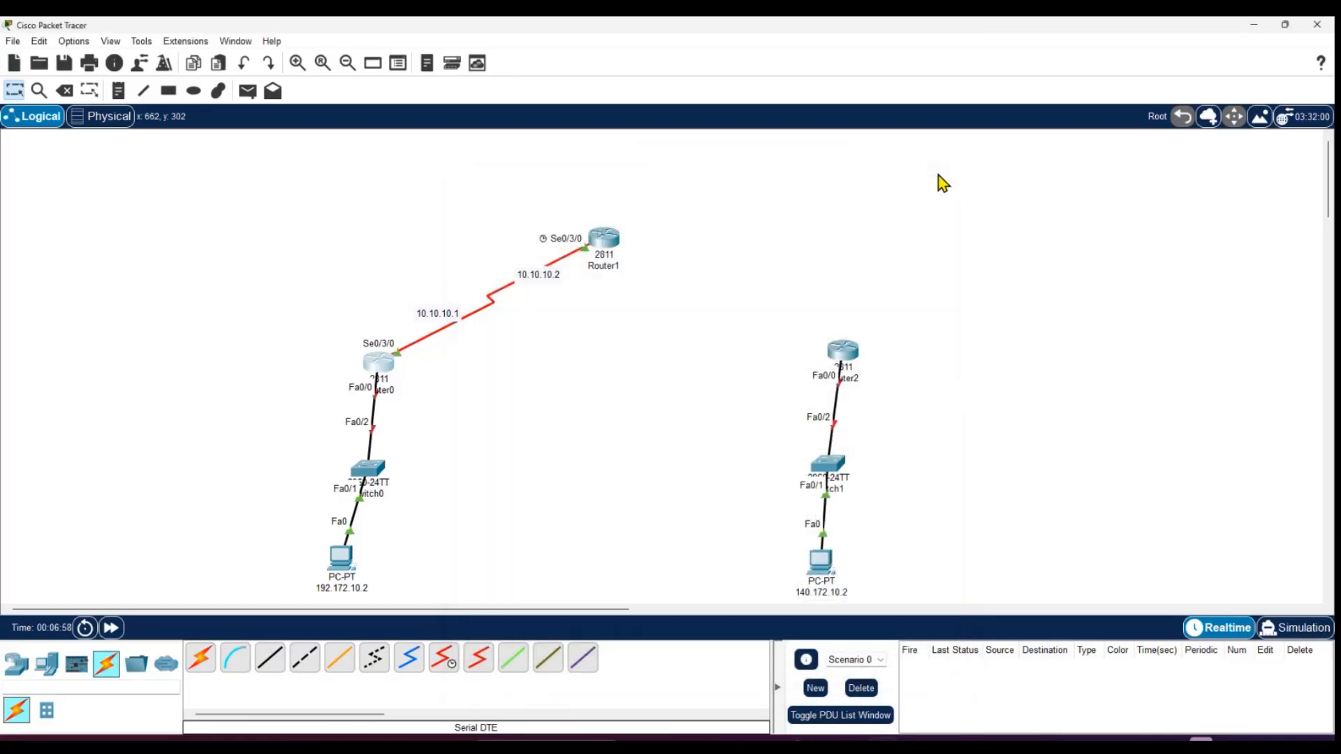
Give Router0's FastEthernet0/0 the IPv4 address 192.172.10.1 with mask 255.255.255.0, switch the port on and close the router window.
left_click(383, 363)
left_click(552, 367)
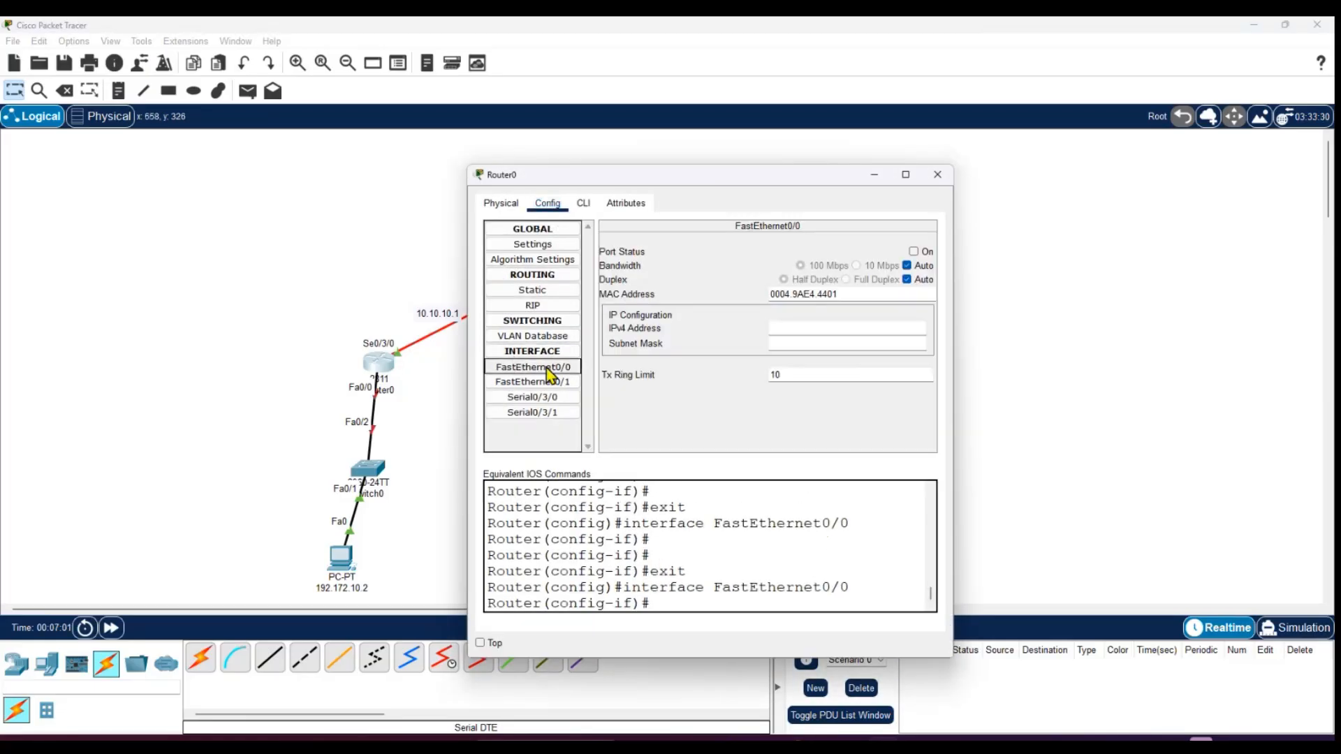
left_click(807, 330)
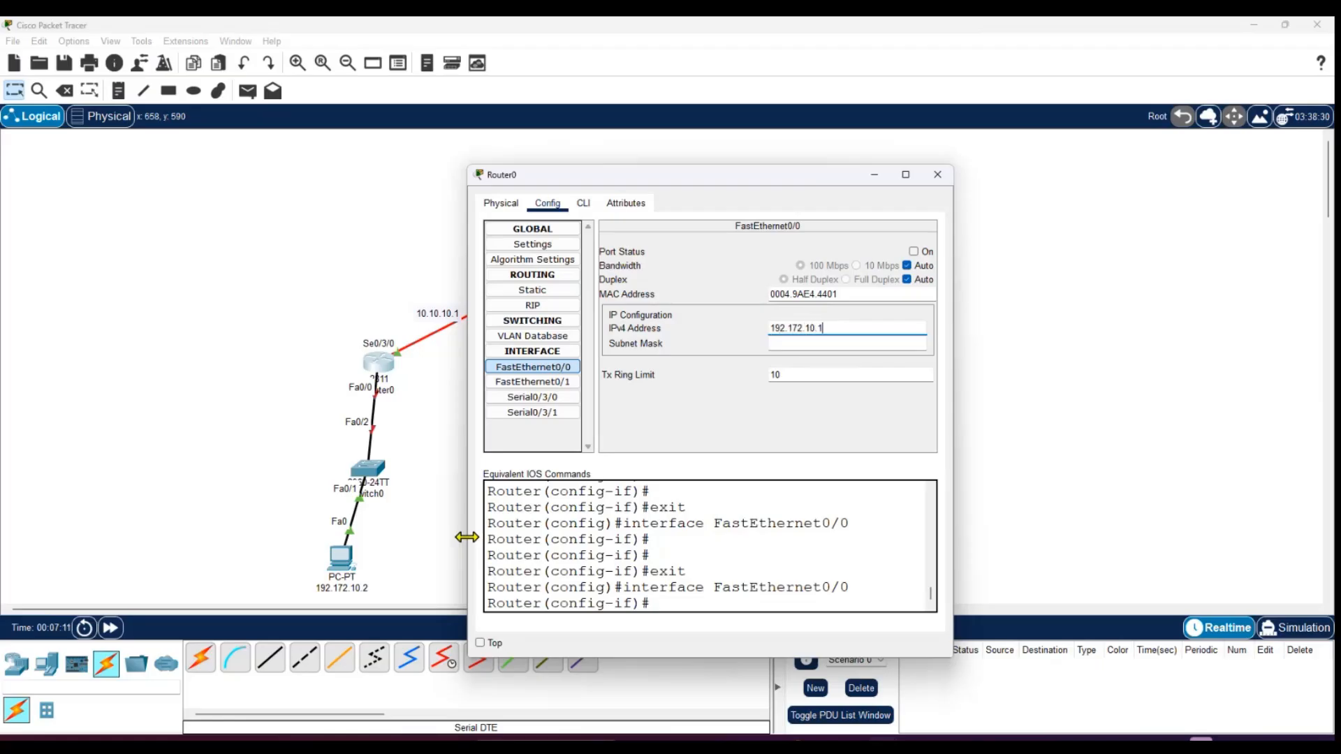
left_click(808, 344)
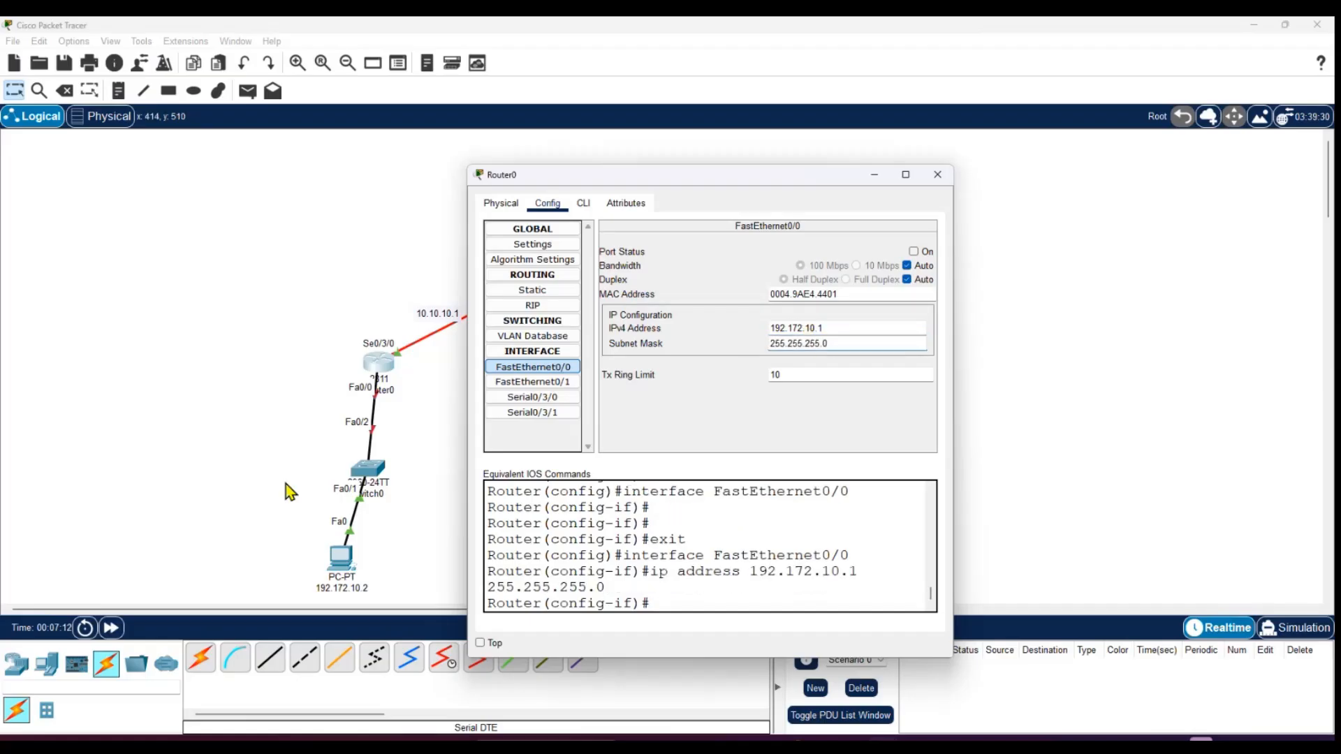
left_click(914, 253)
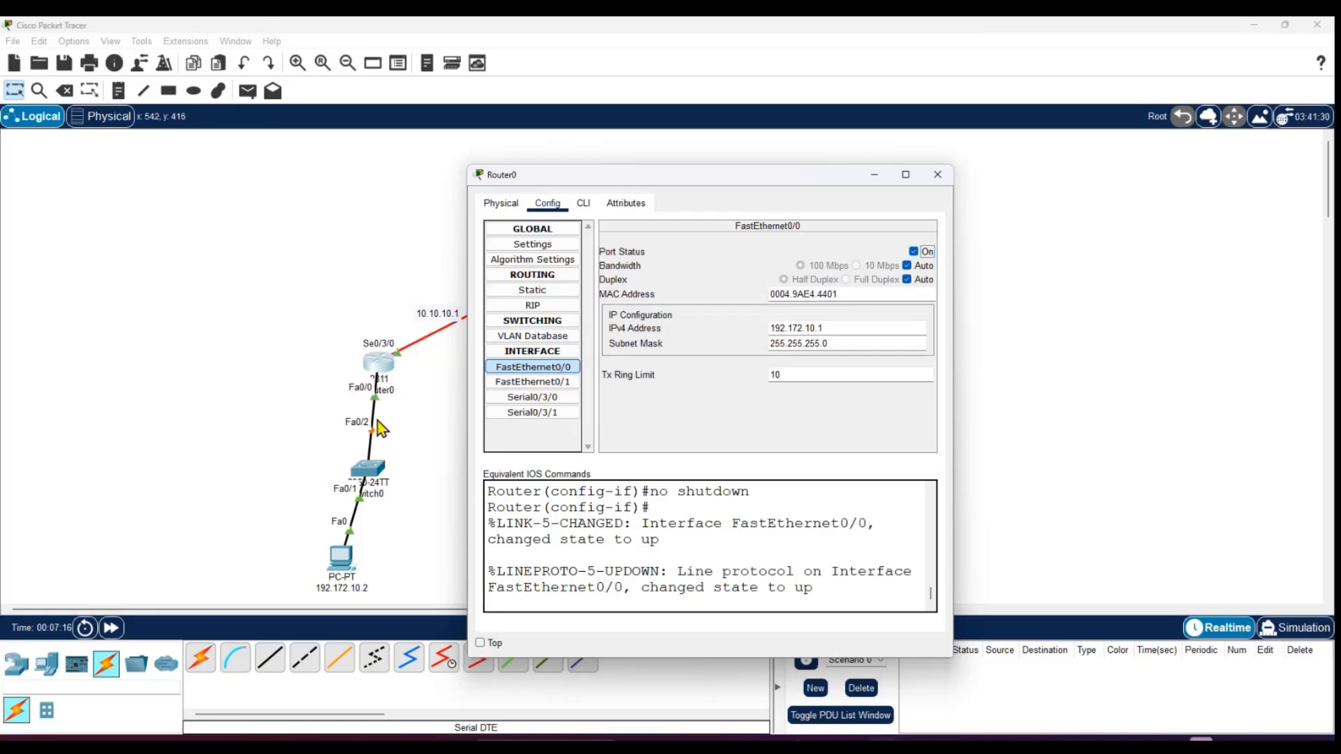
left_click(937, 174)
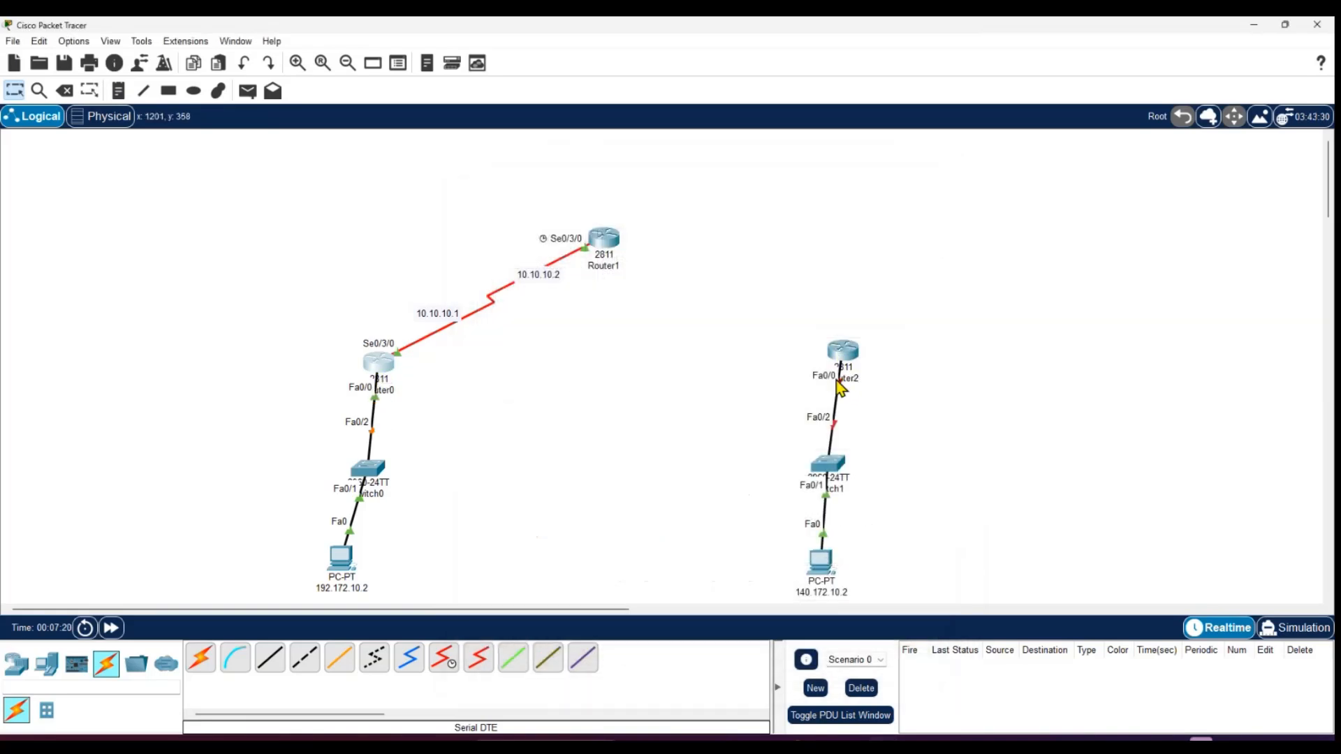
Give Router2's FastEthernet0/0 the IPv4 address 140.172.10.1 with mask 255.255.0.0 and switch the port on.
left_click(844, 351)
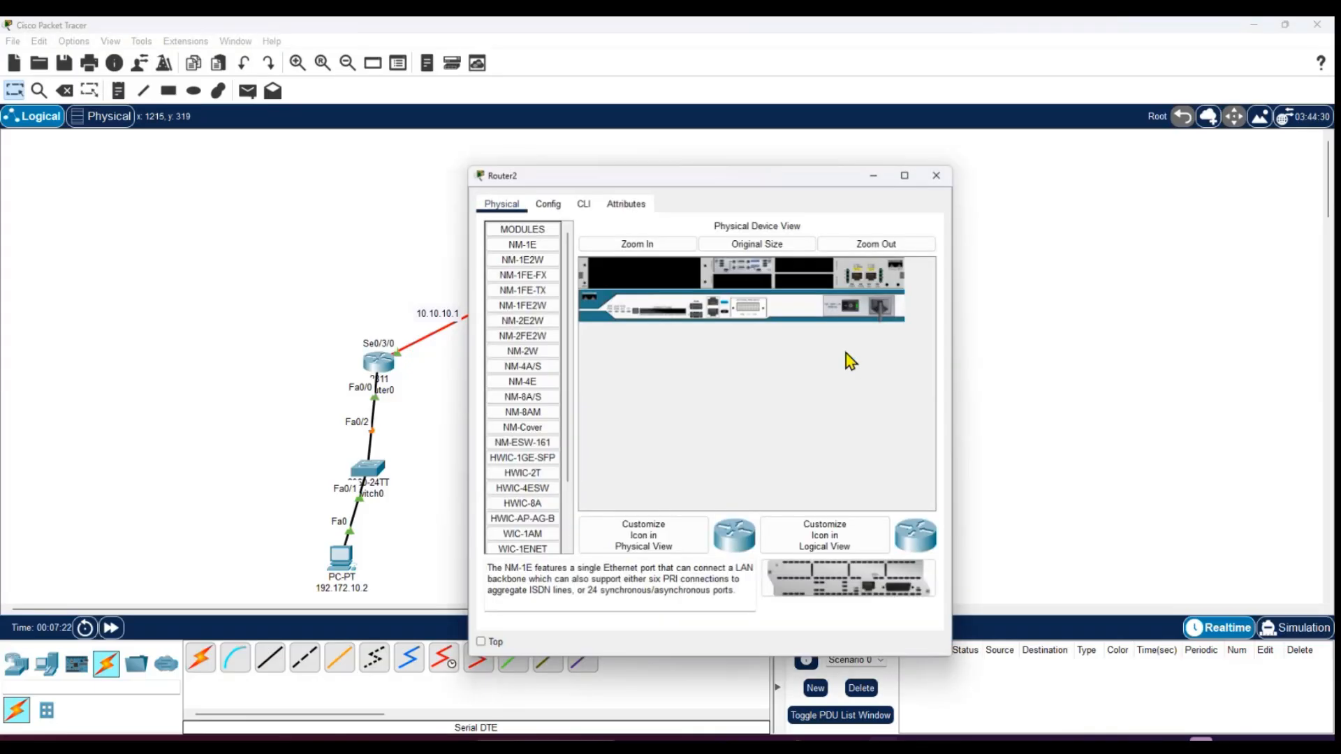
left_click(549, 204)
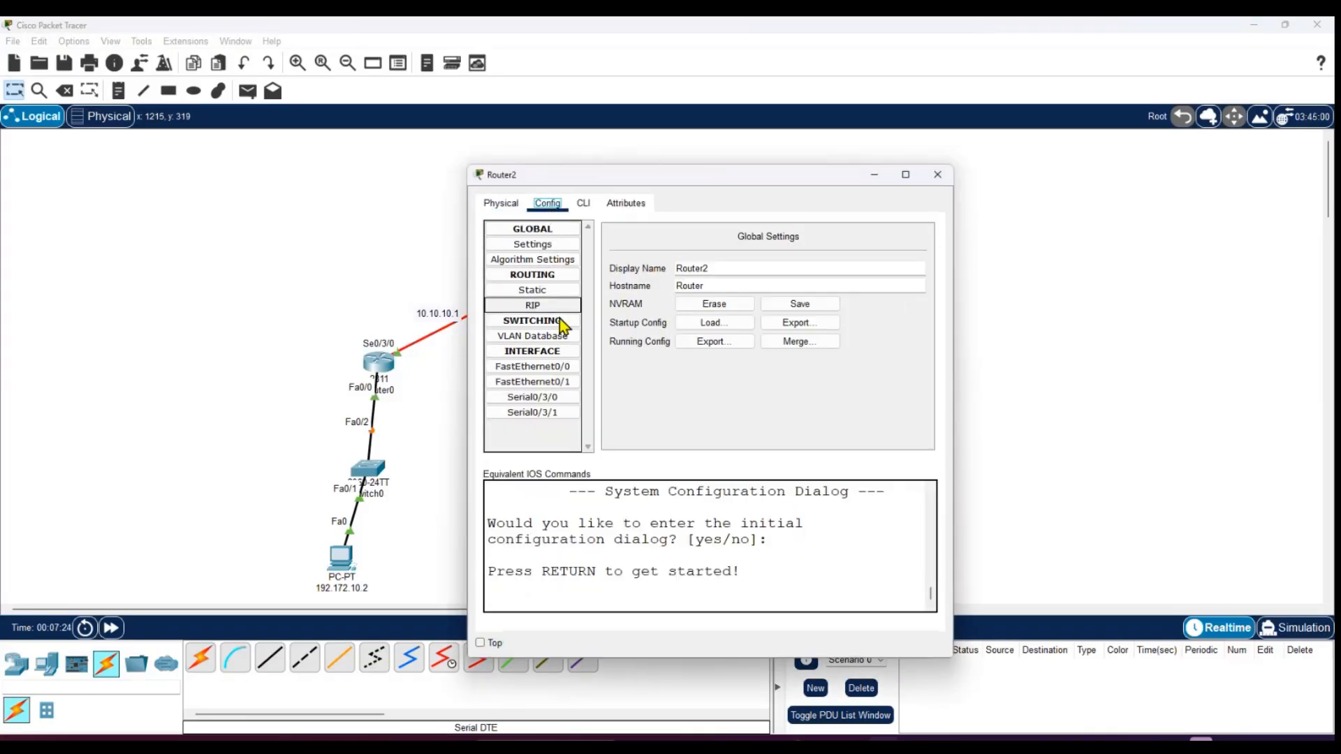
left_click(555, 366)
left_click_drag(768, 176, 1333, 174)
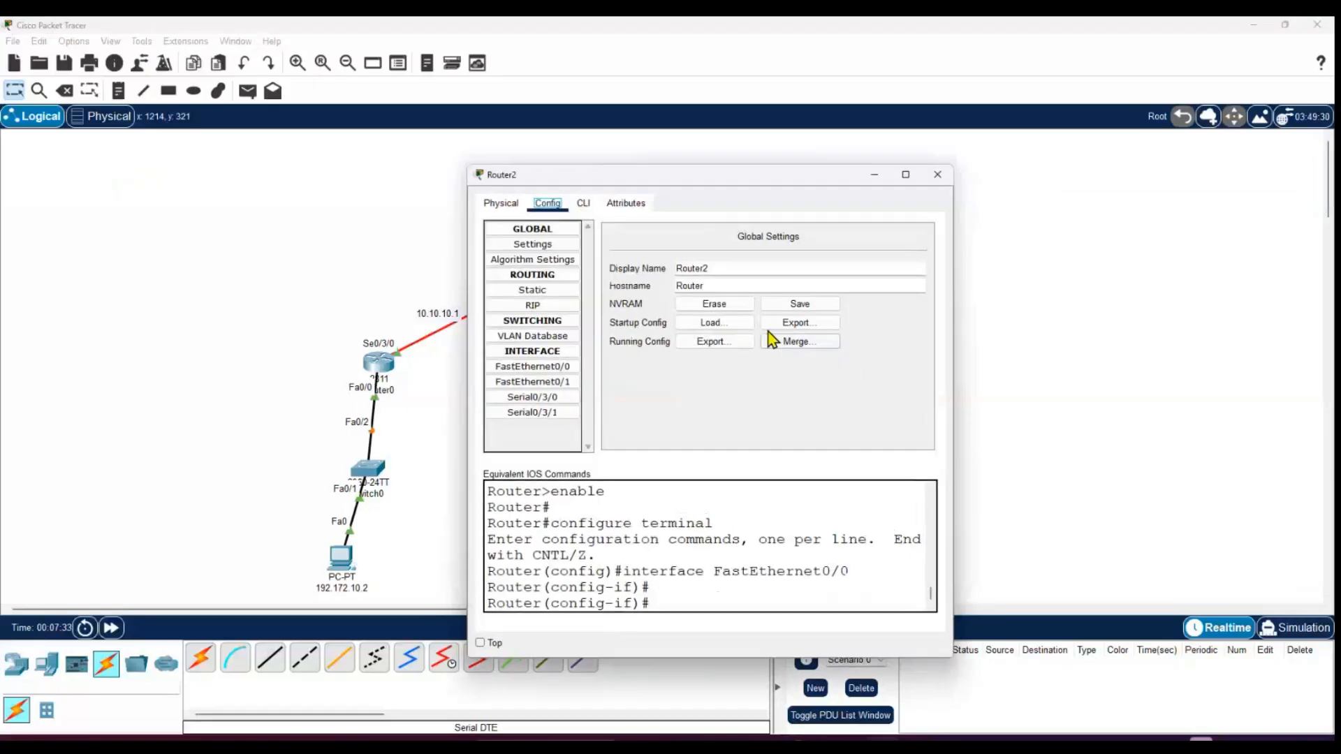
left_click(573, 366)
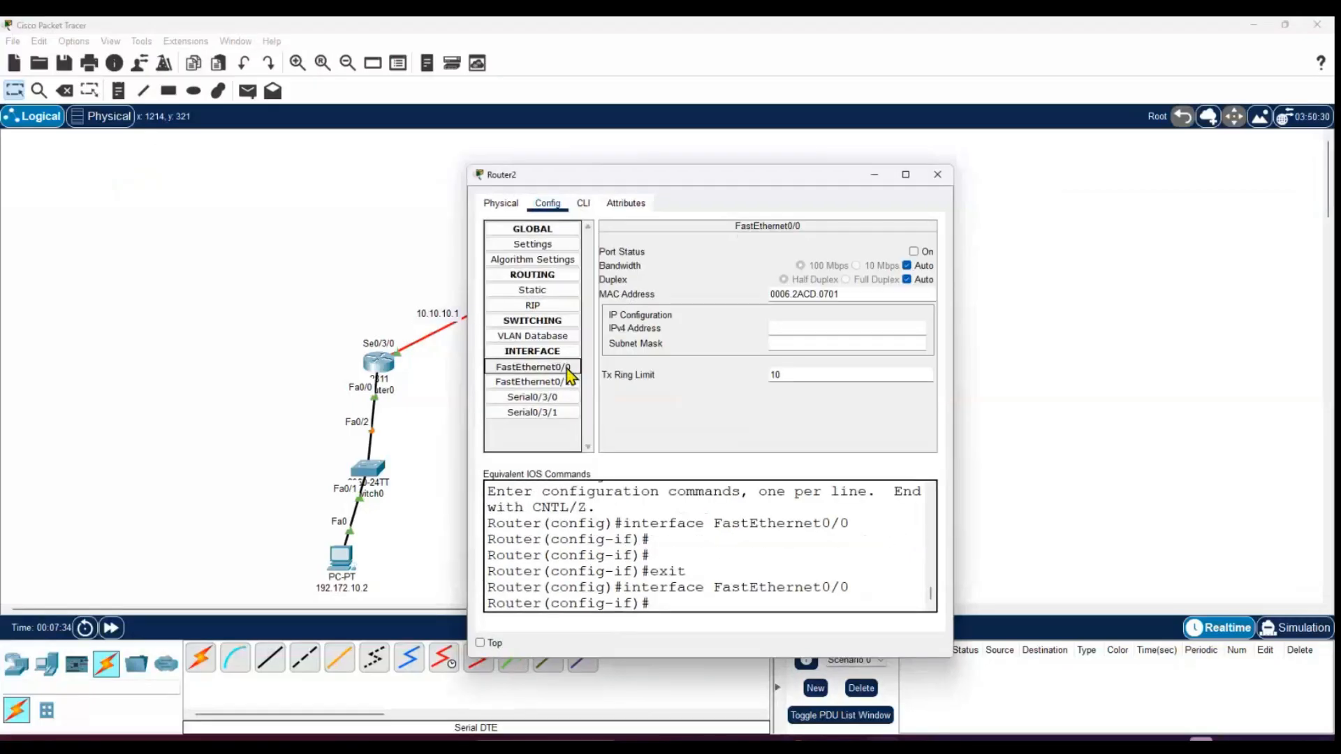
left_click_drag(761, 182, 1154, 199)
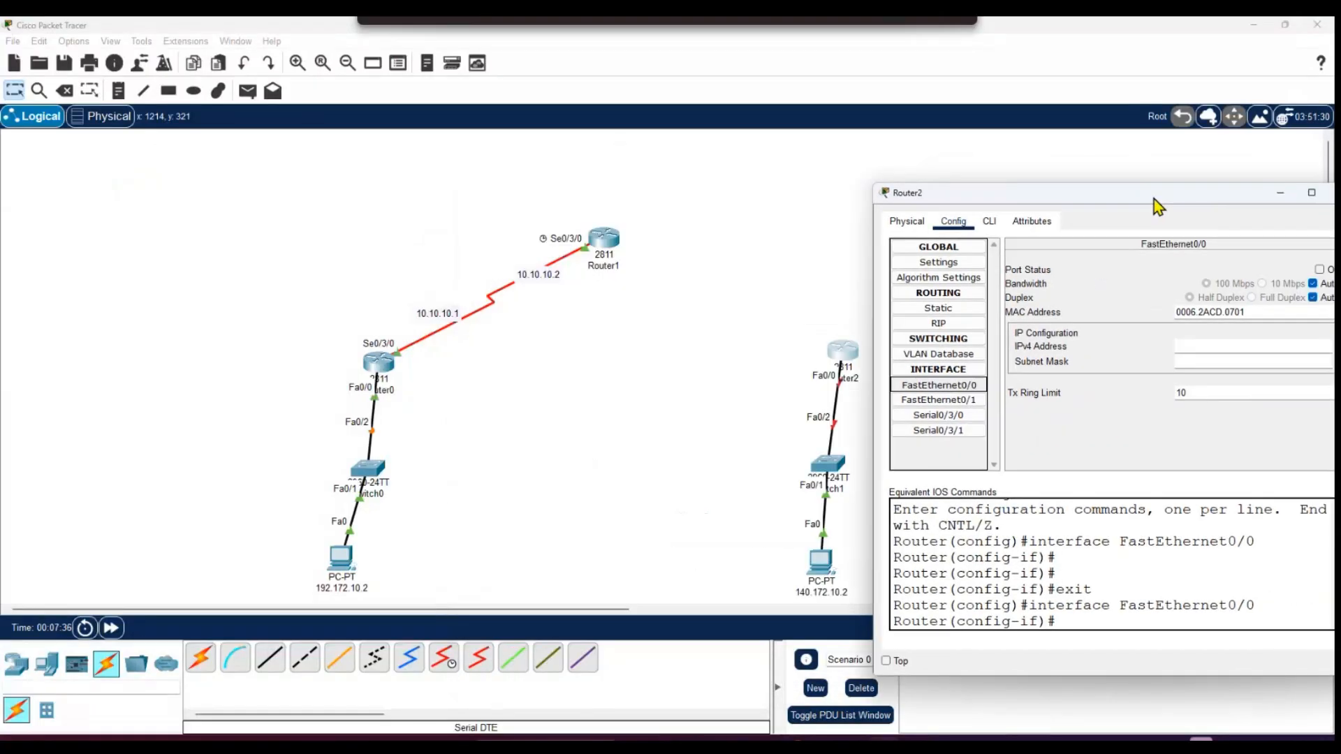
left_click(1202, 344)
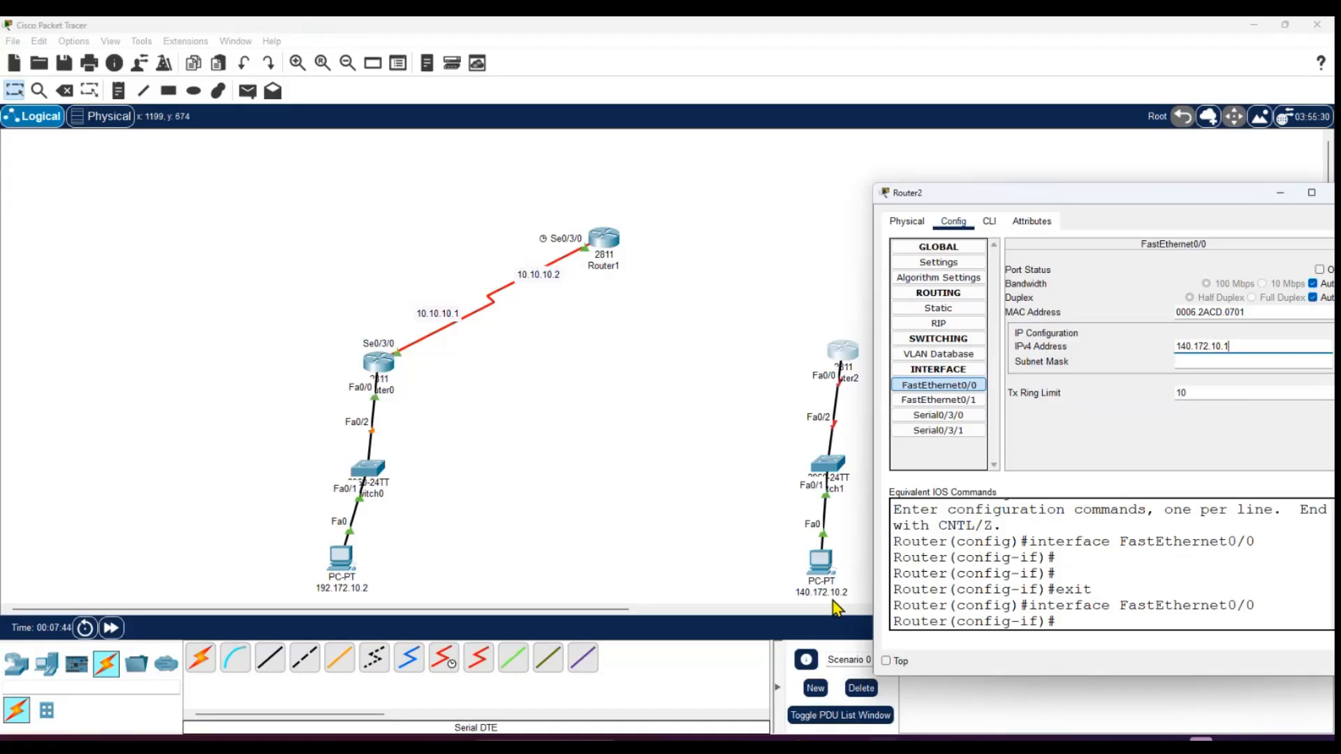
key("Tab")
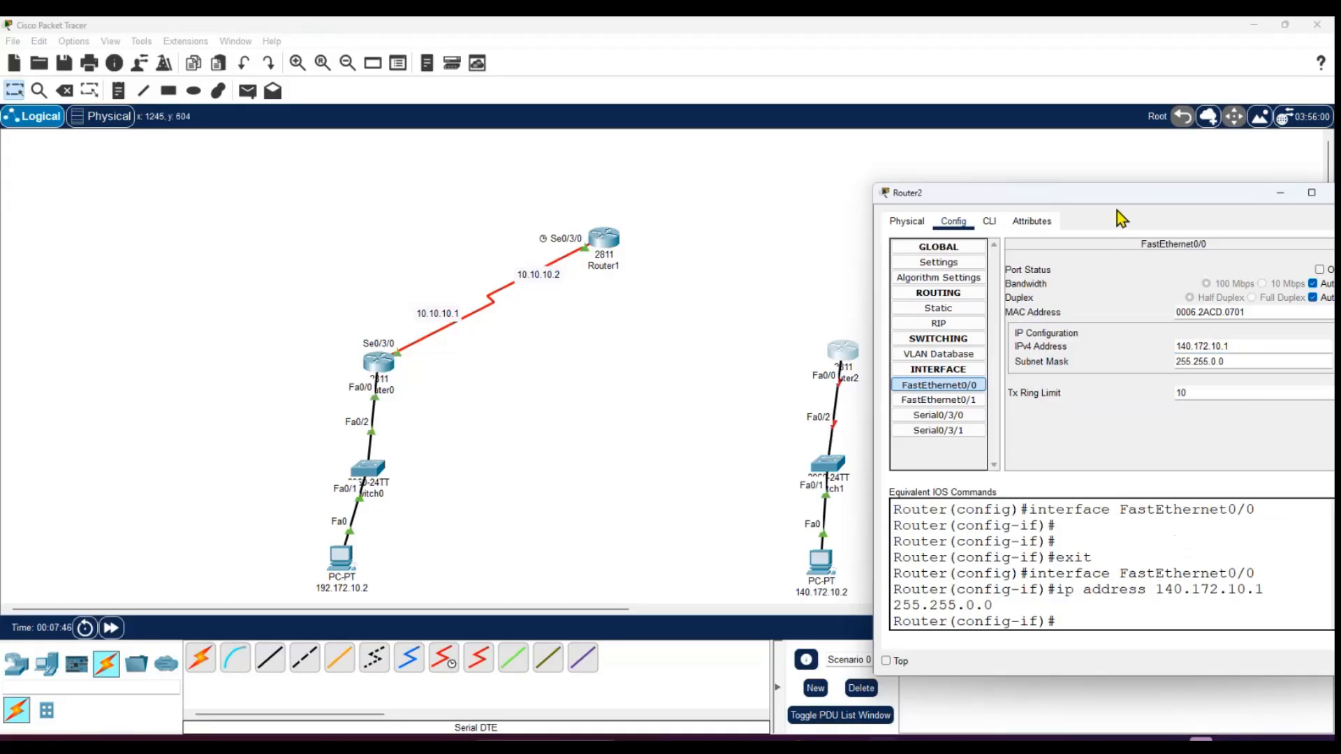
left_click_drag(1154, 199, 1268, 268)
left_click(1082, 283)
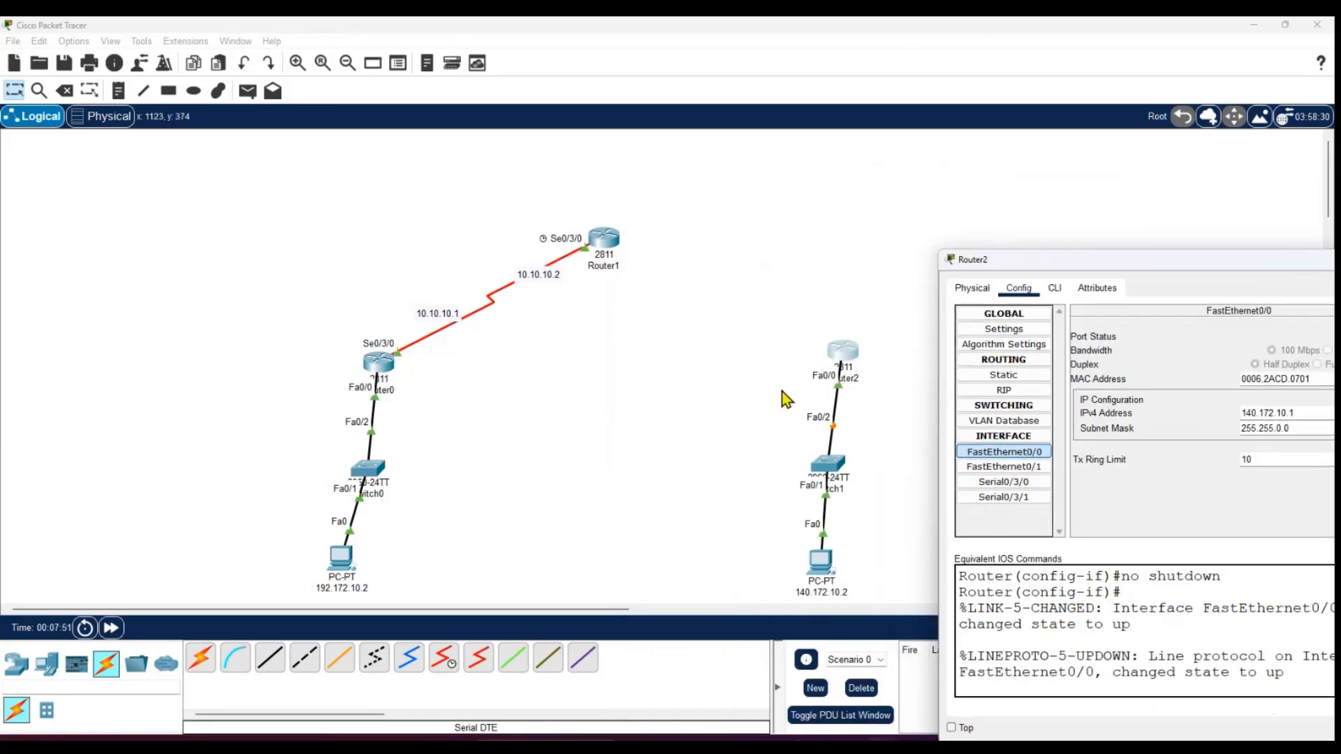
Close Router2's window and connect Router0's Serial0/3/1 to Router2's Serial0/3/0 with a Serial DTE cable.
left_click_drag(1142, 265, 884, 279)
left_click(1151, 274)
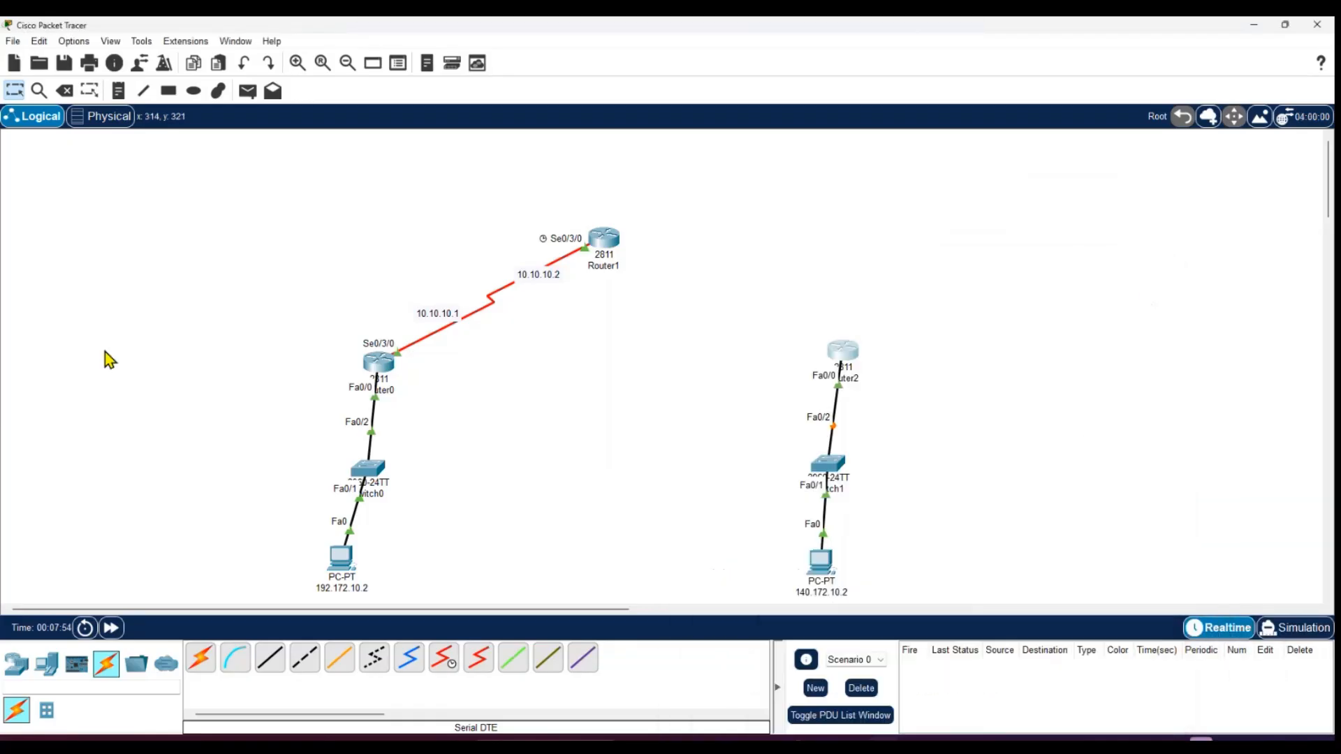
left_click(478, 658)
left_click(384, 366)
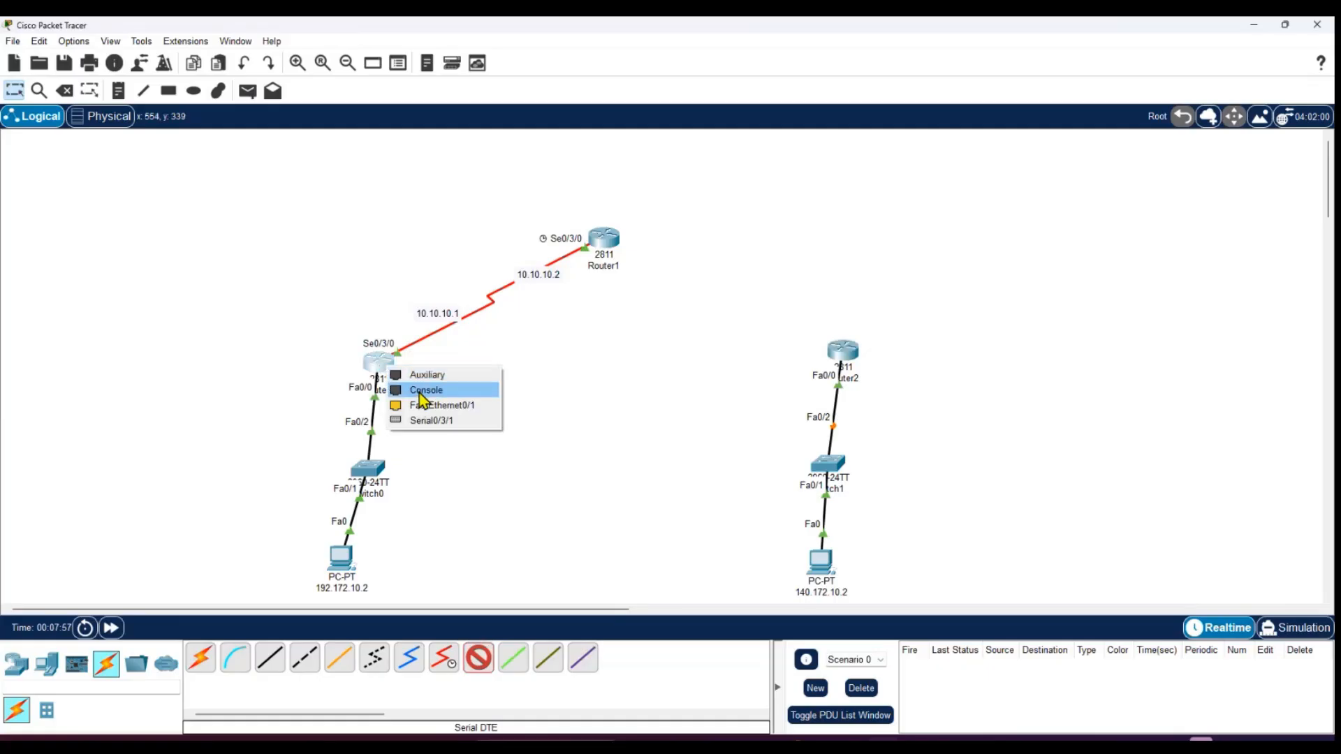
left_click(438, 420)
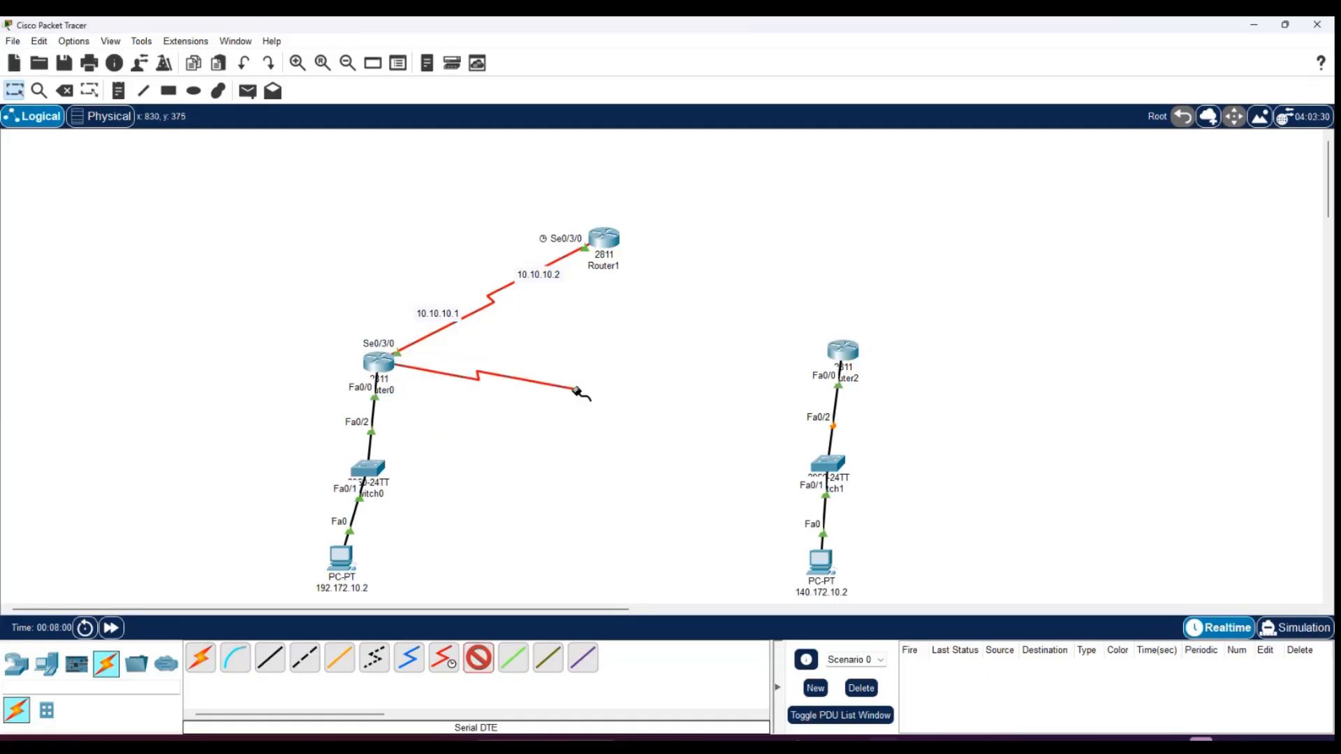
left_click(838, 351)
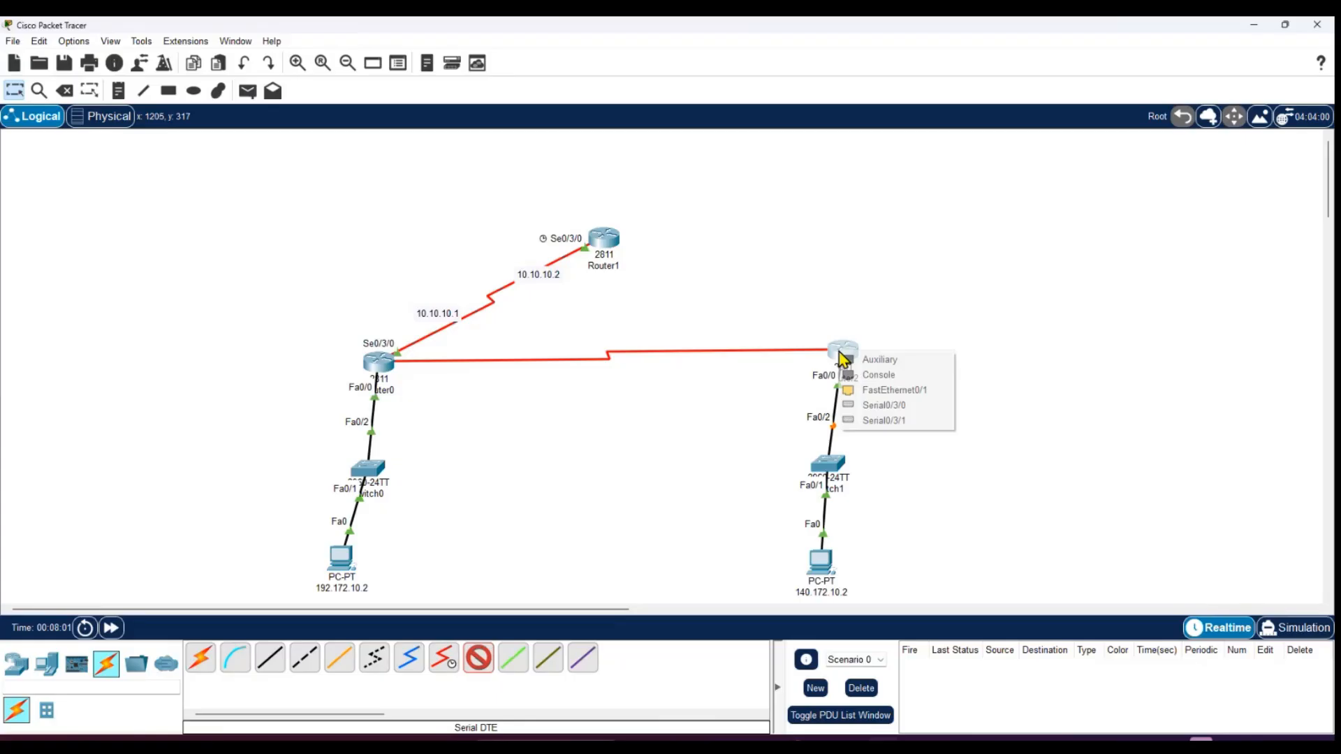
left_click(870, 408)
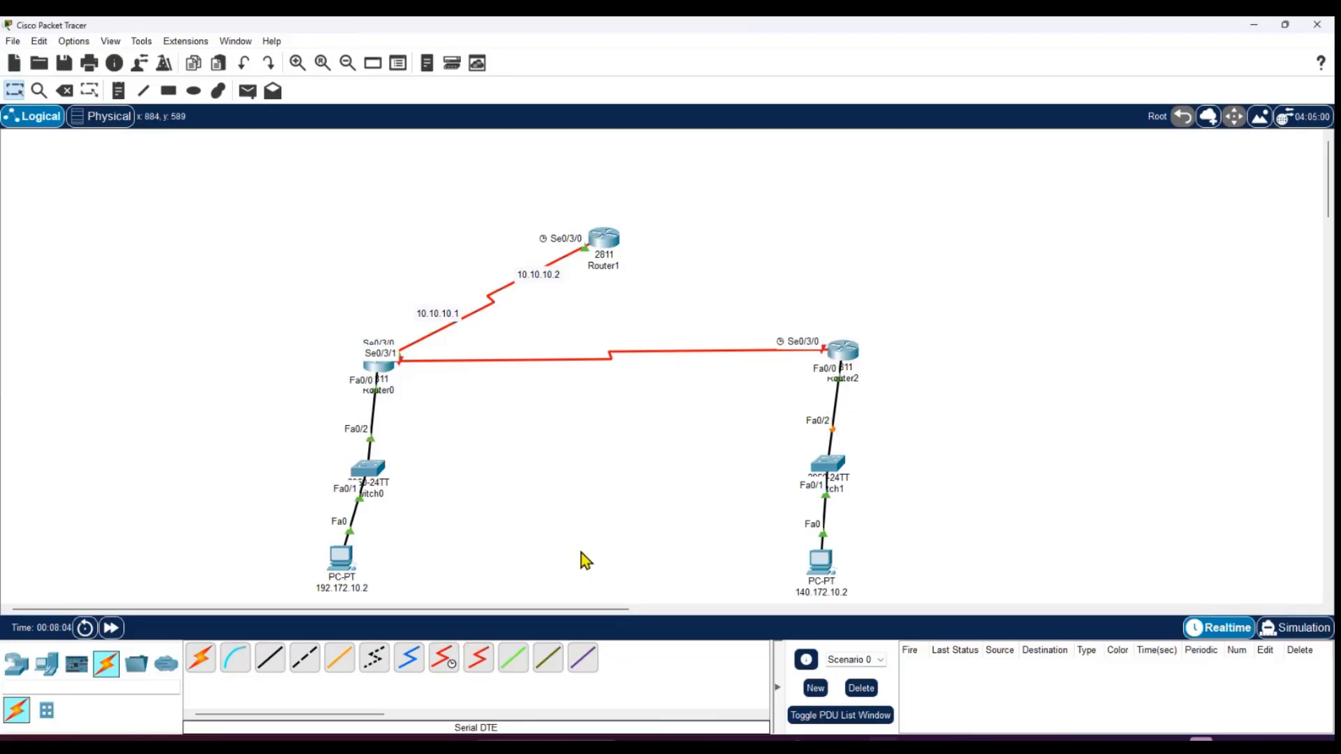
Label the Router0–Router2 serial link with notes 20.20.20.1 near Router0 and 20.20.20.2 near Router2.
left_click(119, 90)
left_click(455, 372)
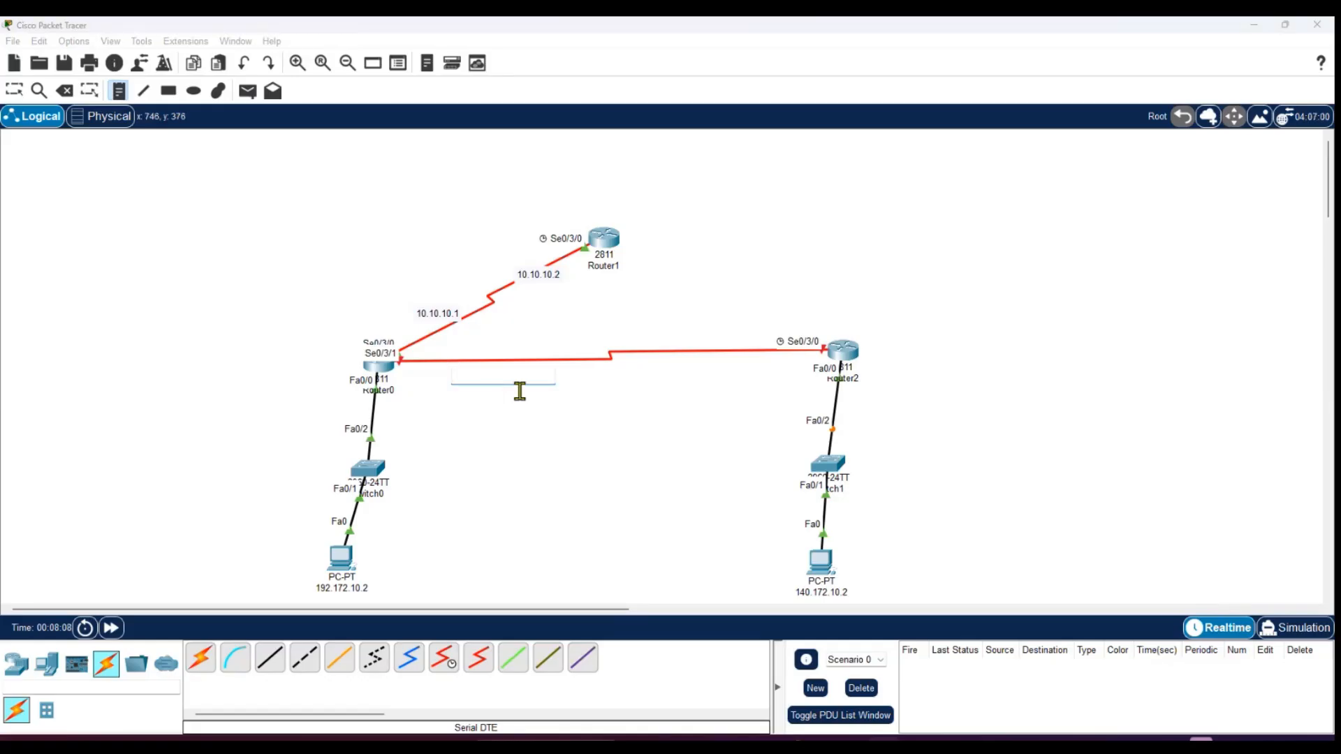
type("20.20.20.1")
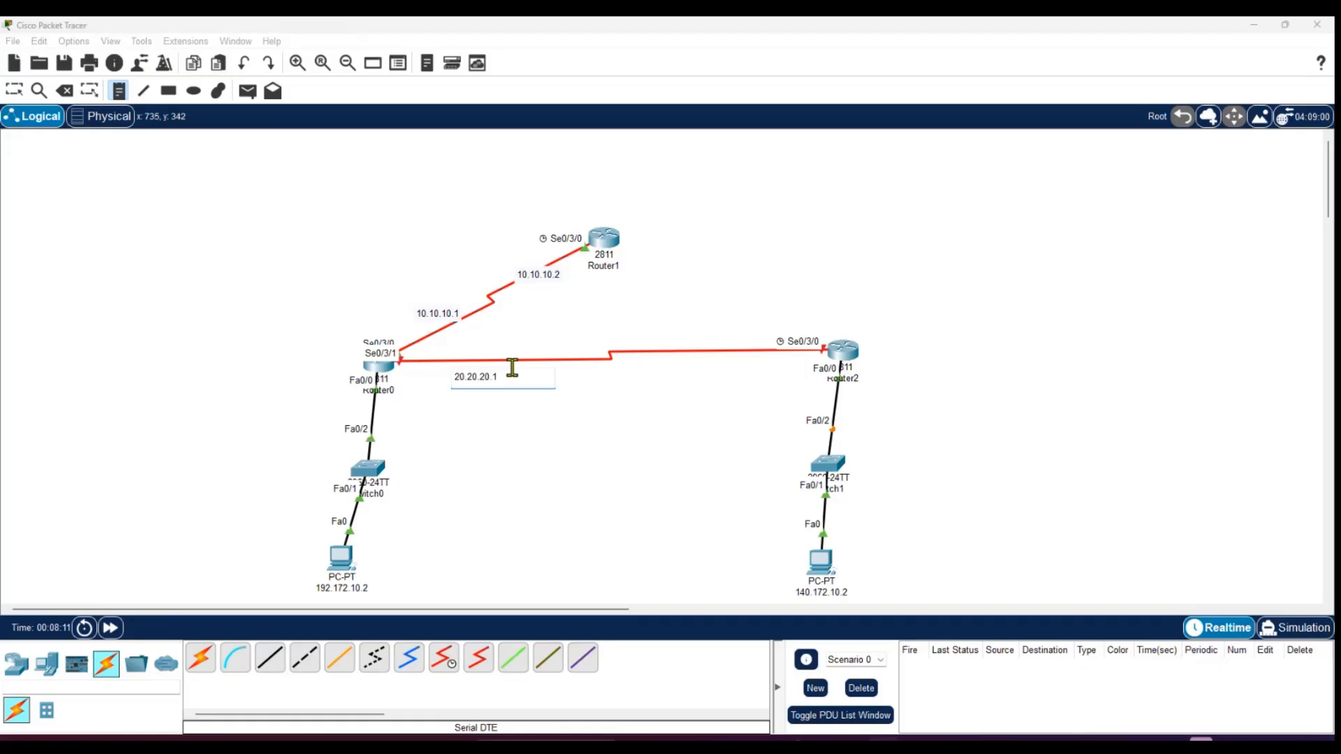
left_click(701, 361)
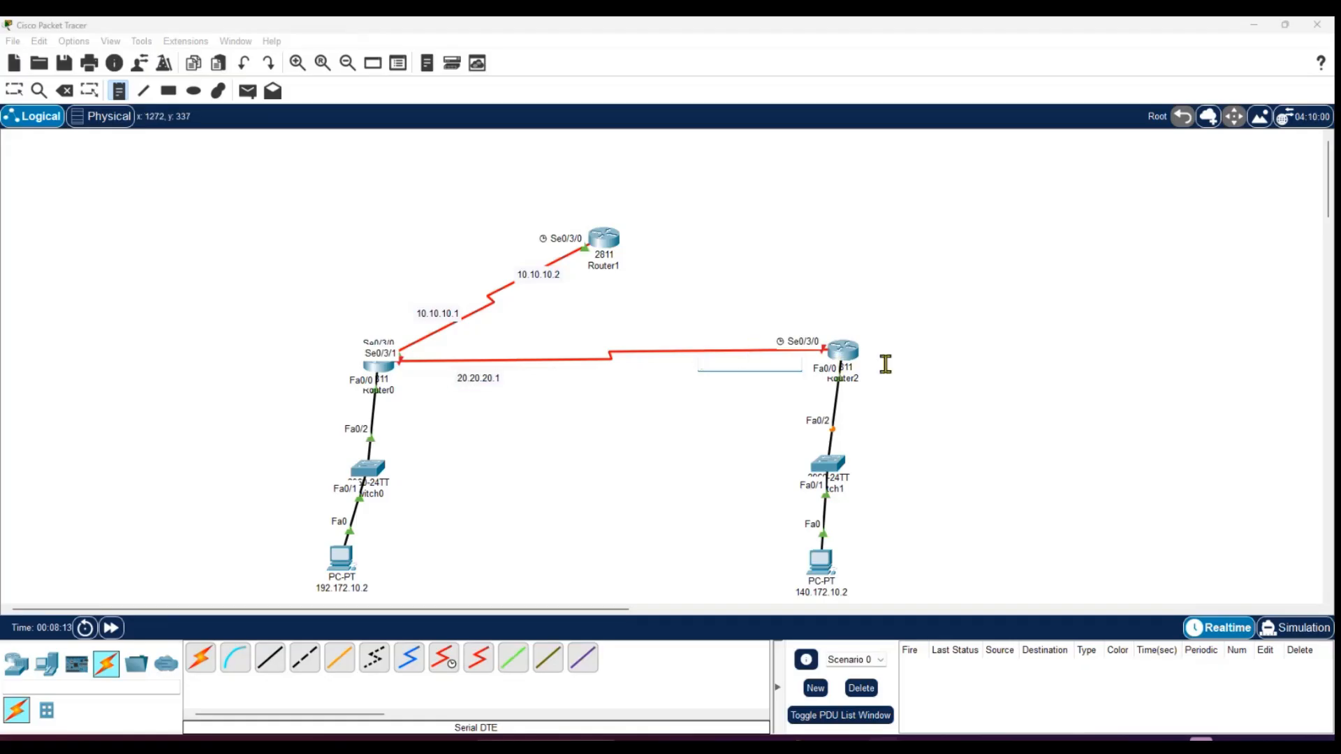
type("20.20.20.2")
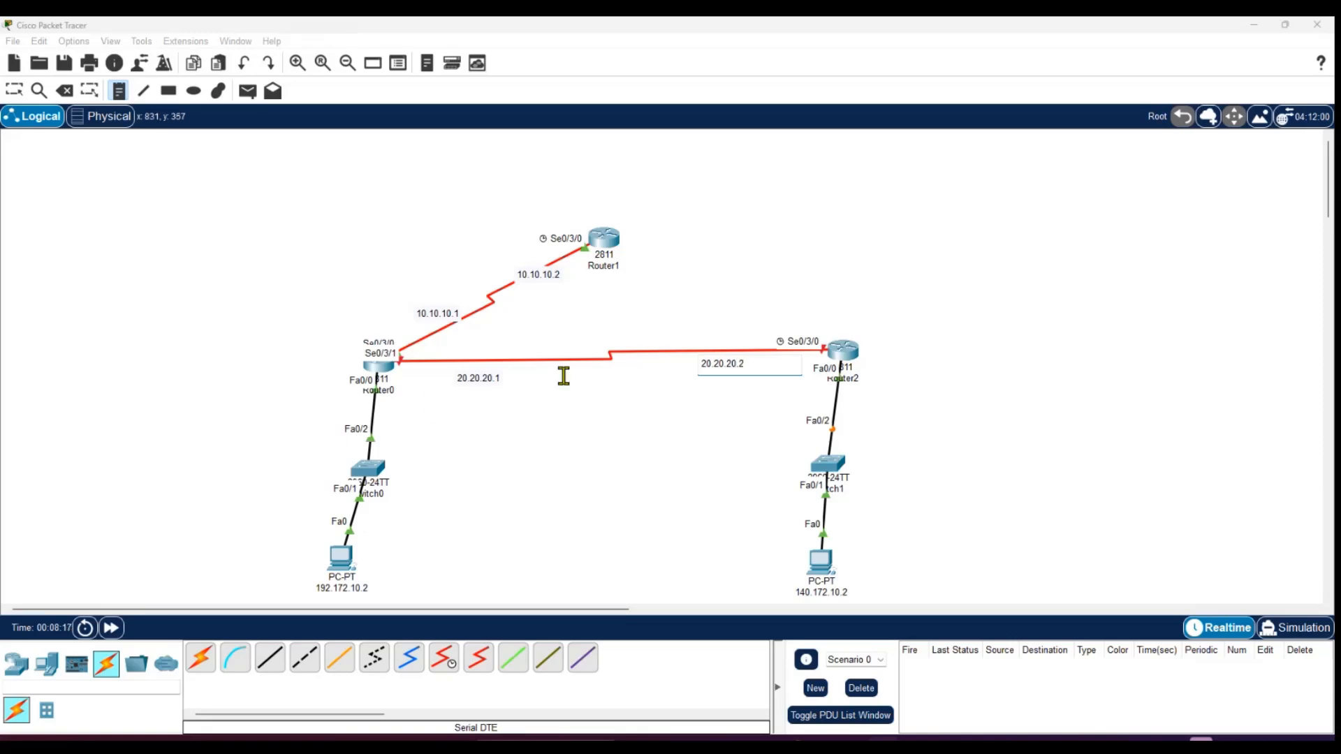
left_click(481, 458)
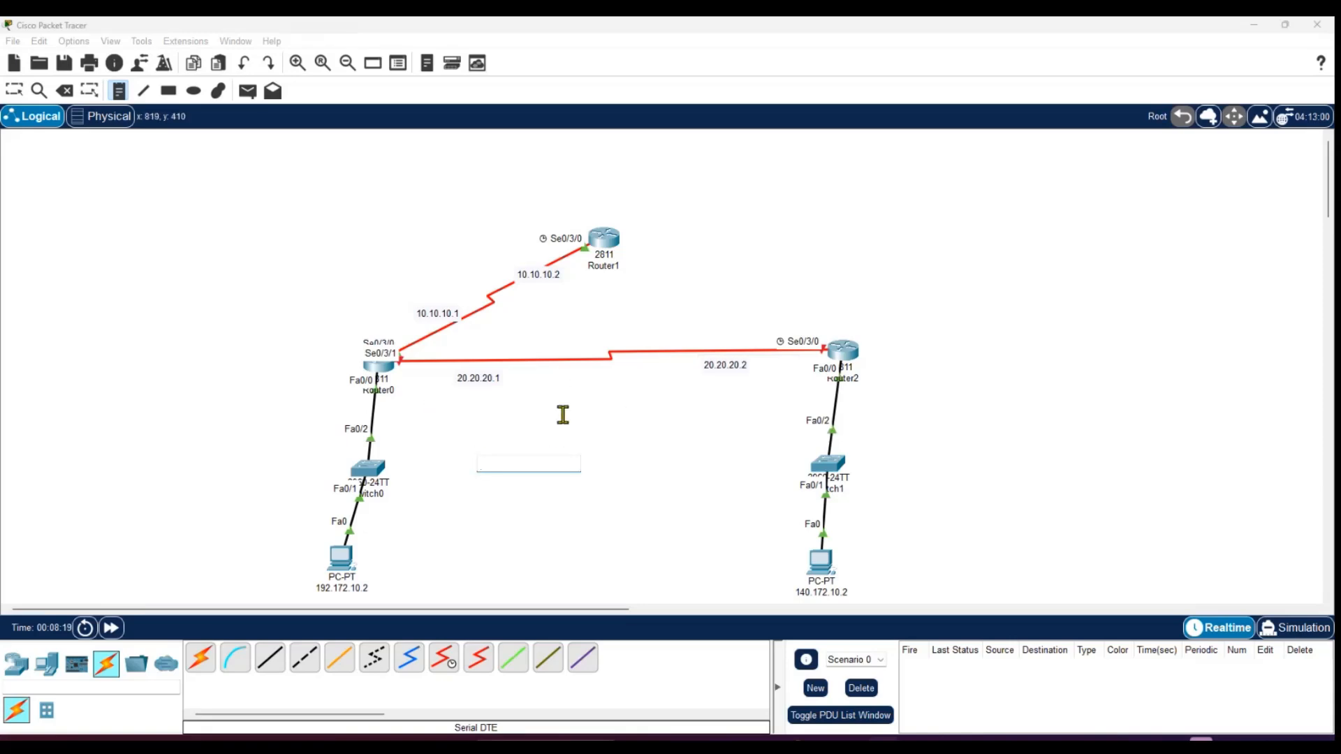
key("Escape")
Give Router0's Serial0/3/1 the IPv4 address 20.20.20.1 with mask 255.0.0.0, switch the port on and close the router window.
left_click(391, 366)
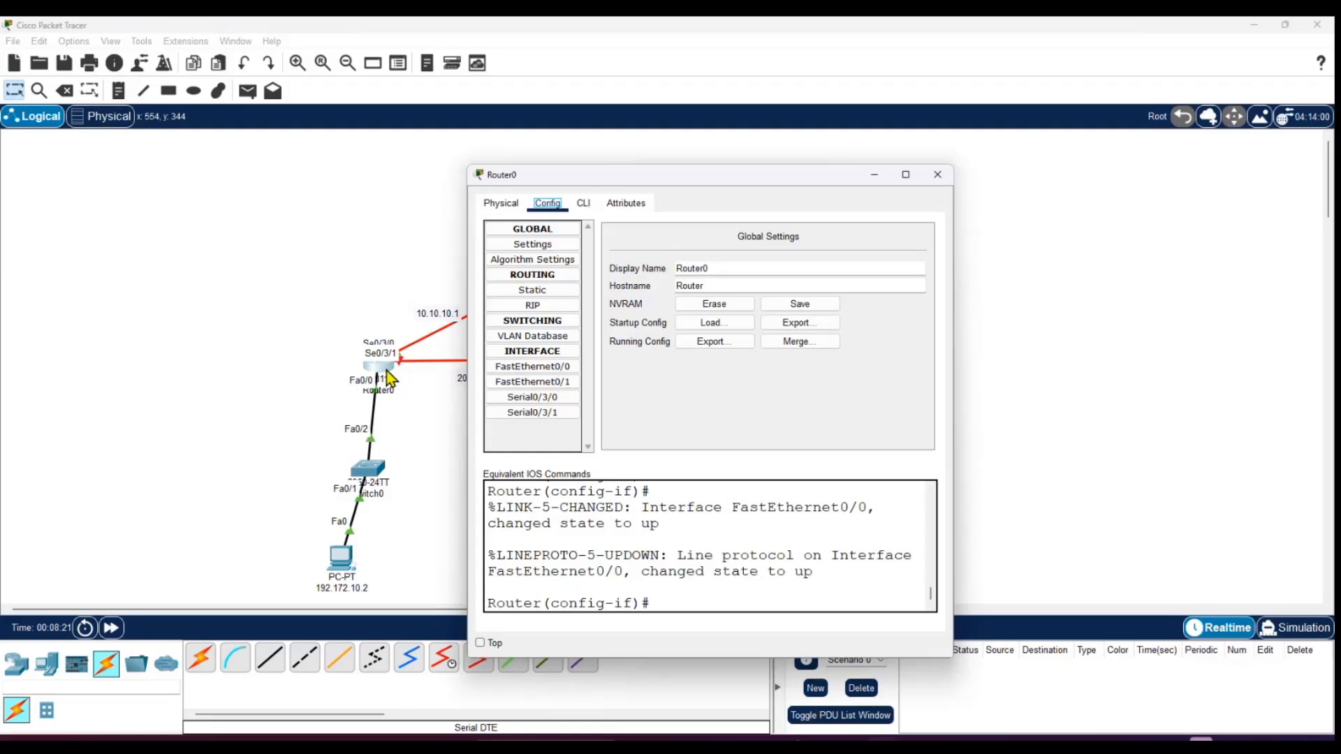
left_click(532, 412)
left_click(809, 315)
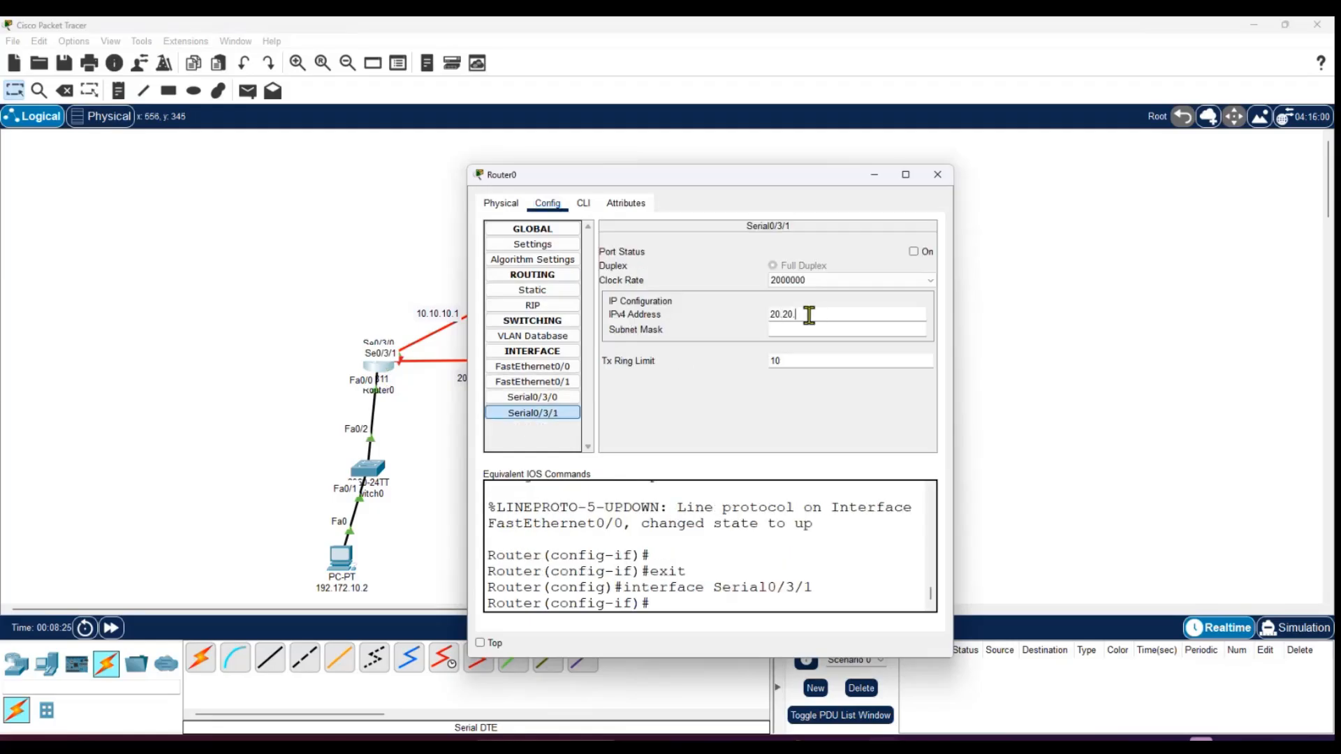
type("20.20.20.1")
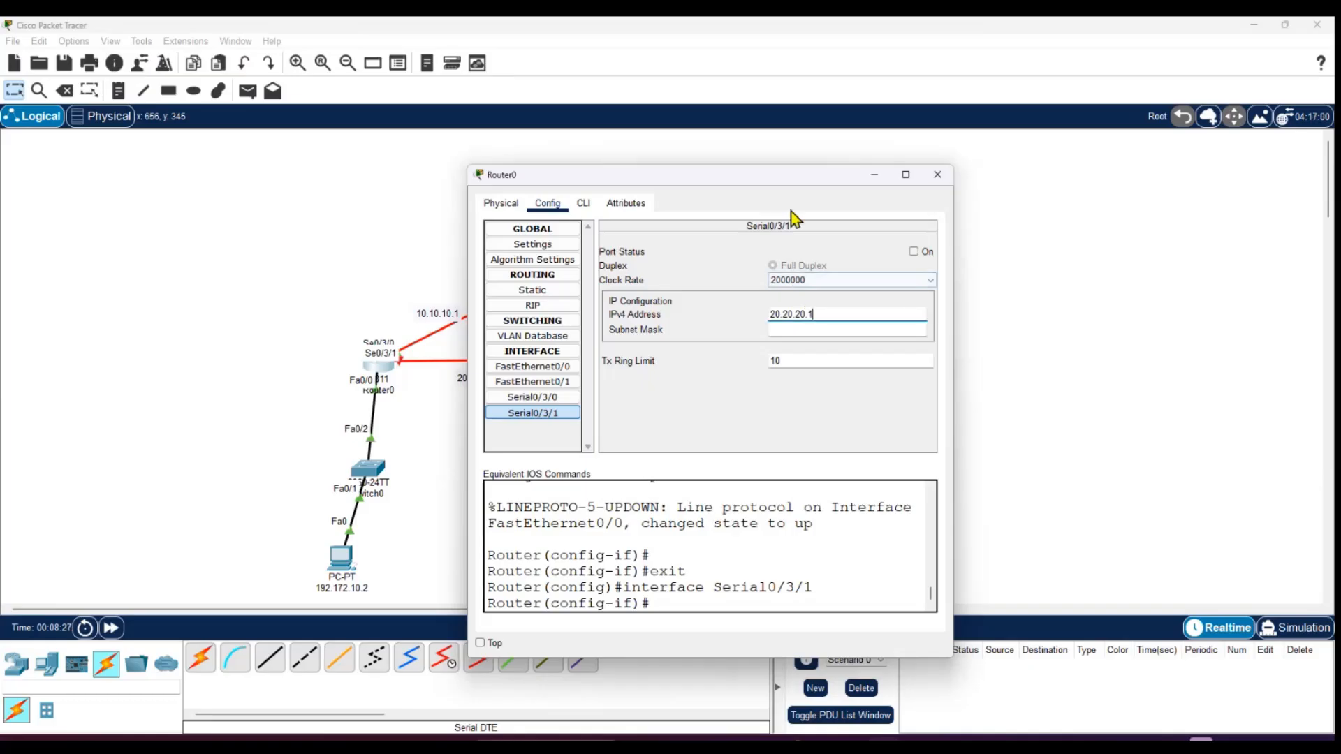
left_click_drag(789, 184, 990, 190)
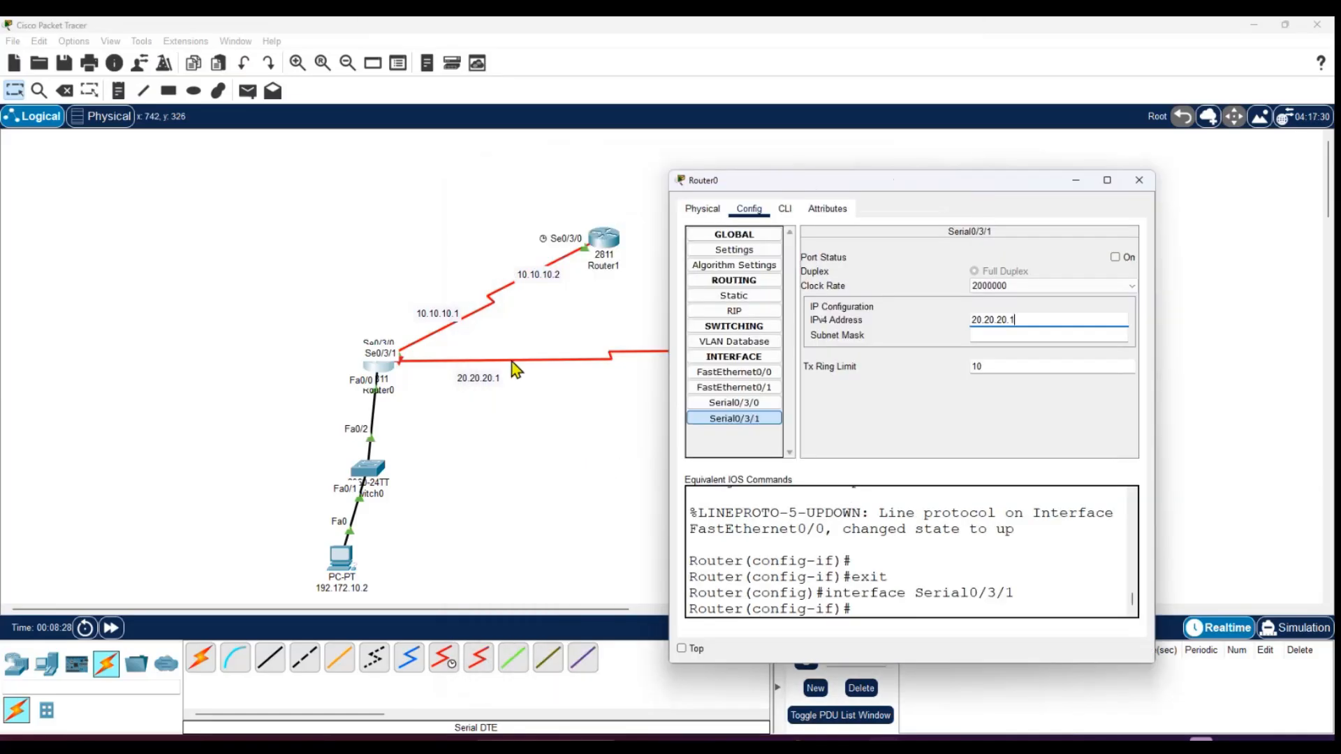
left_click(1005, 338)
left_click(1113, 258)
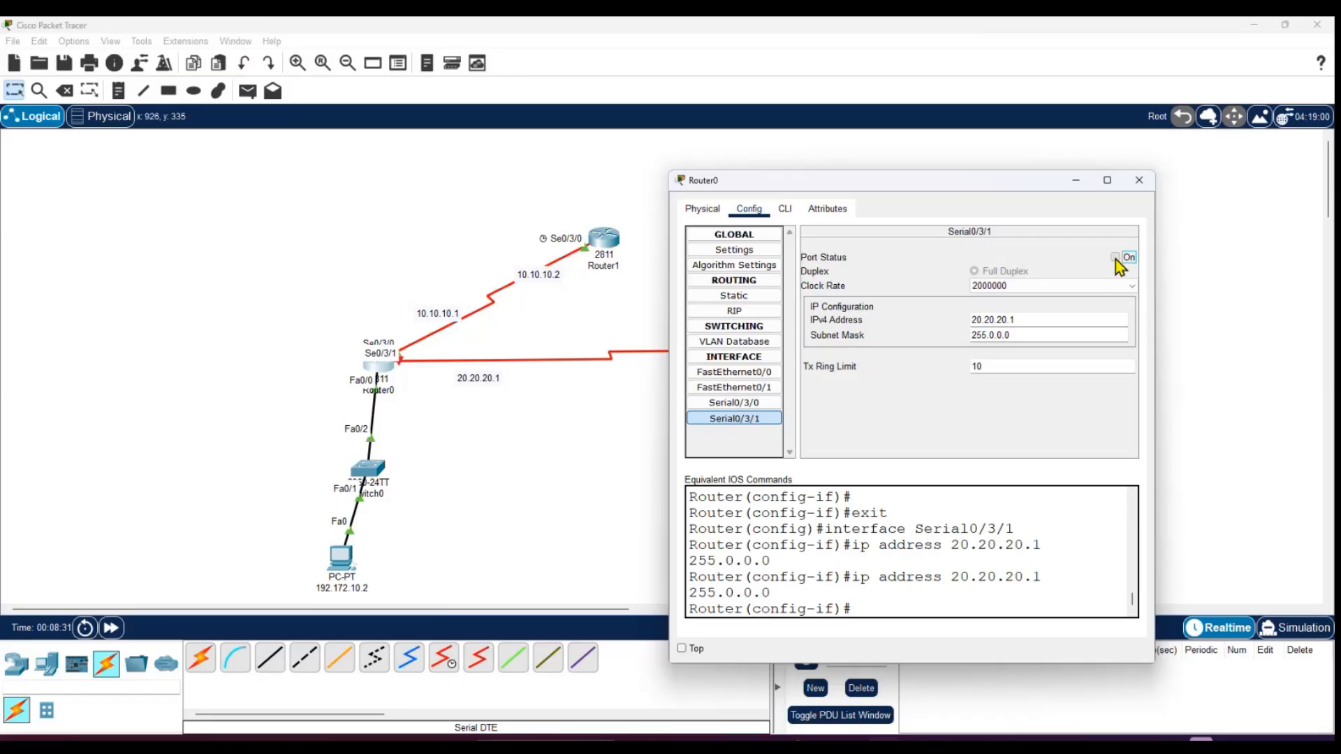
left_click(1116, 259)
left_click(1139, 179)
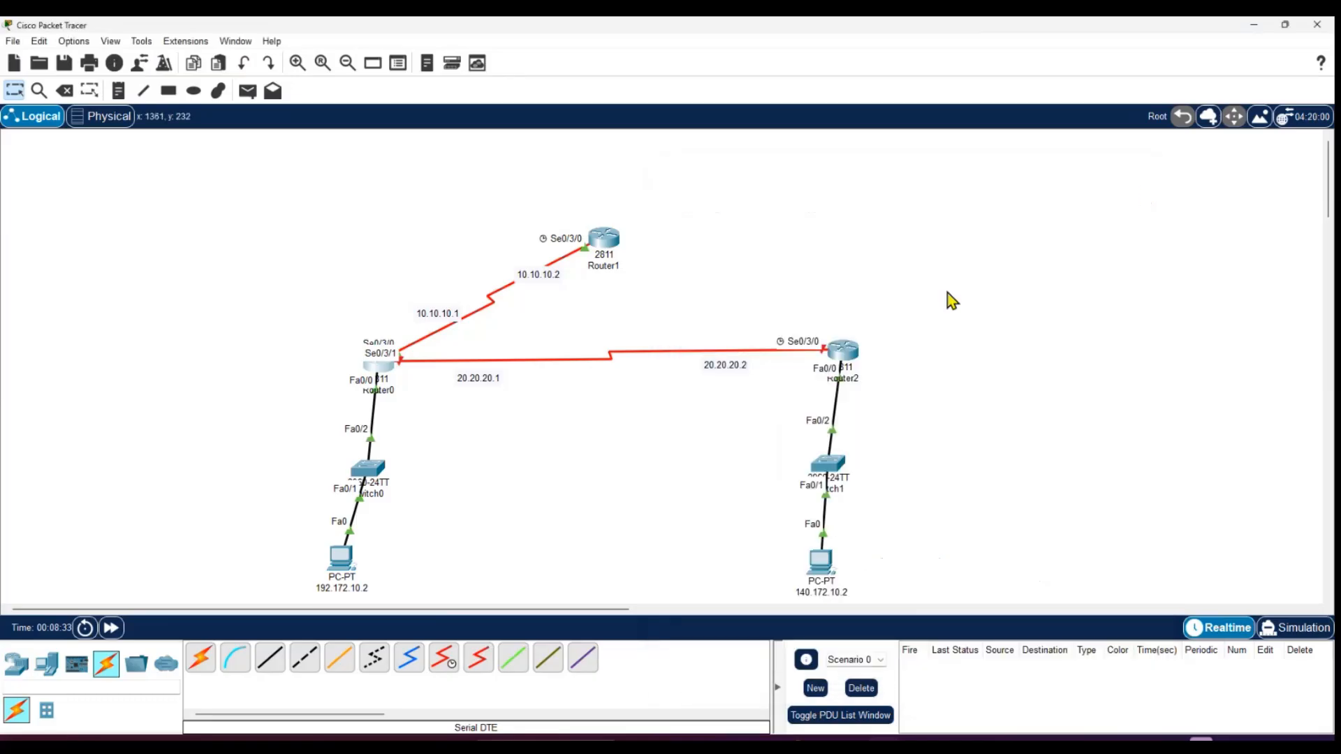
Give Router2's Serial0/3/0 the IPv4 address 20.20.20.2 with mask 255.0.0.0, switch the port on and close the router window.
left_click(838, 352)
left_click_drag(818, 190, 1227, 213)
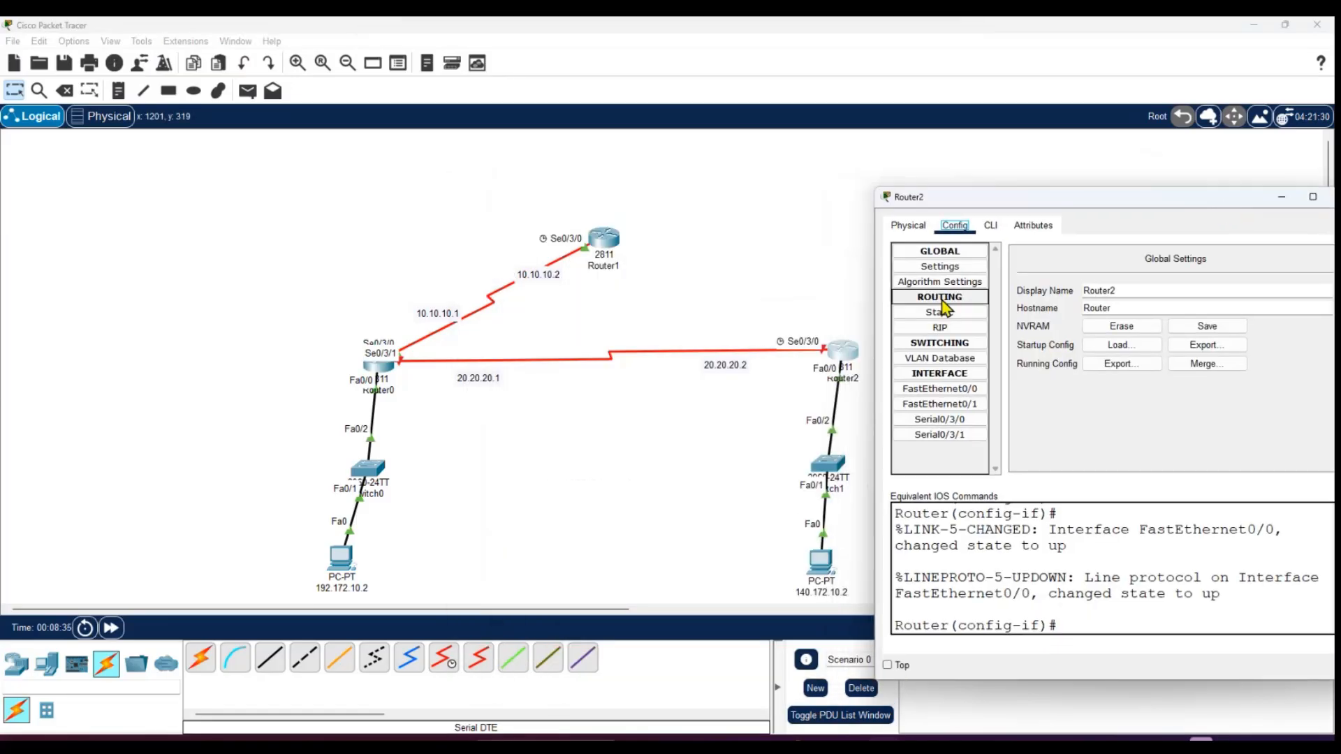
left_click(968, 421)
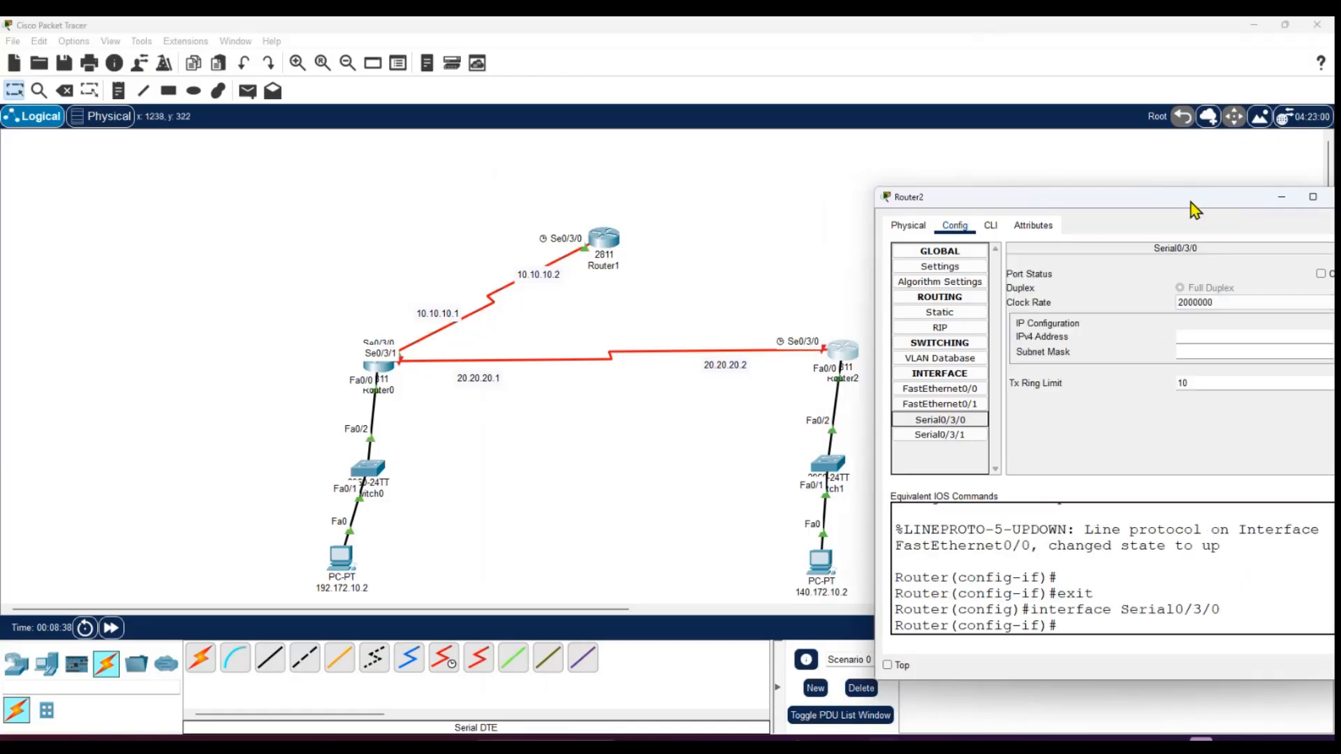
left_click_drag(1192, 202, 688, 432)
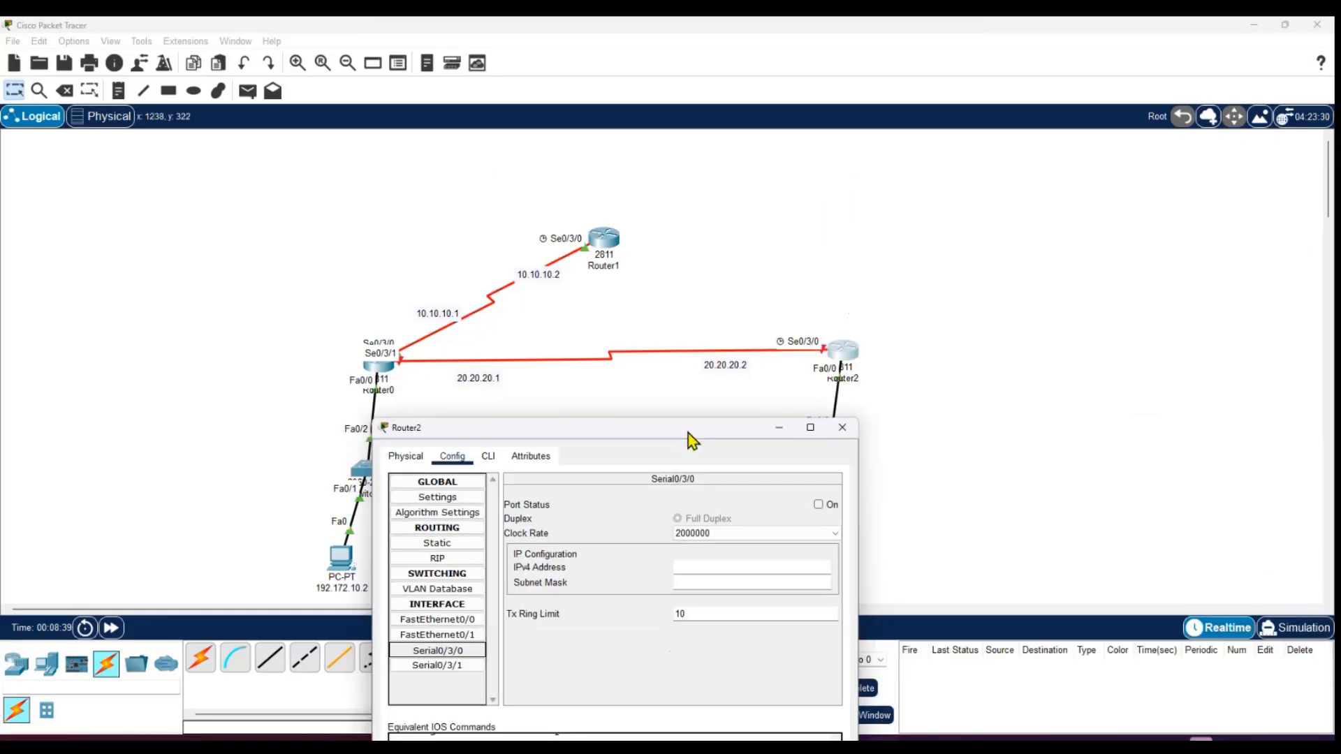
left_click(720, 574)
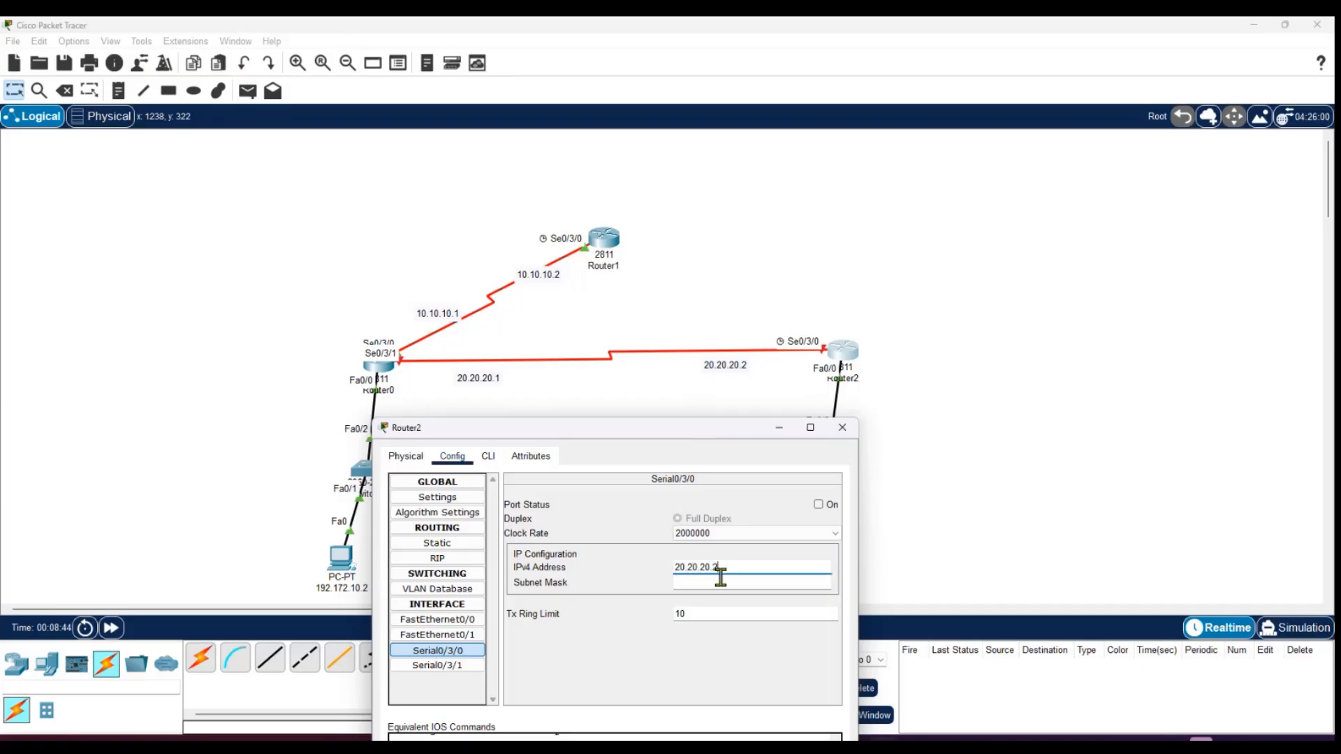
type("20.20.20.2")
left_click(685, 583)
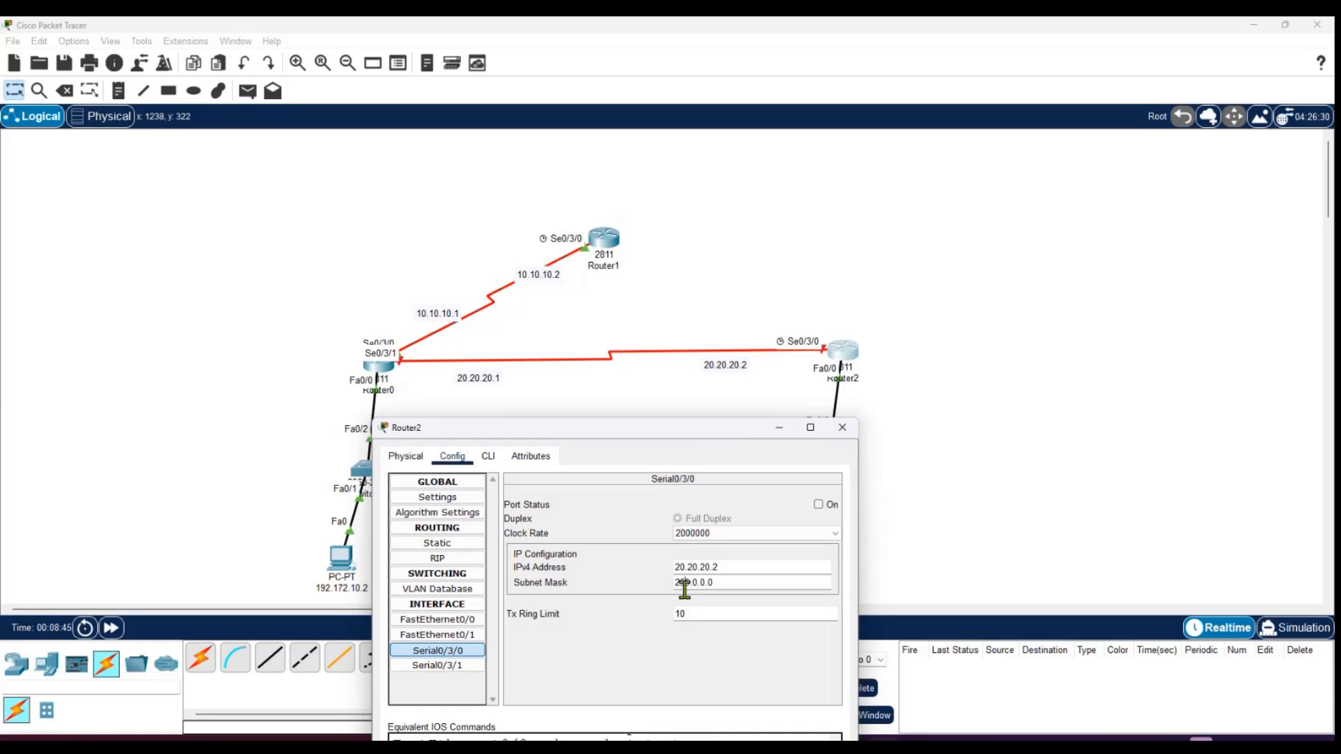
left_click(818, 505)
left_click(840, 428)
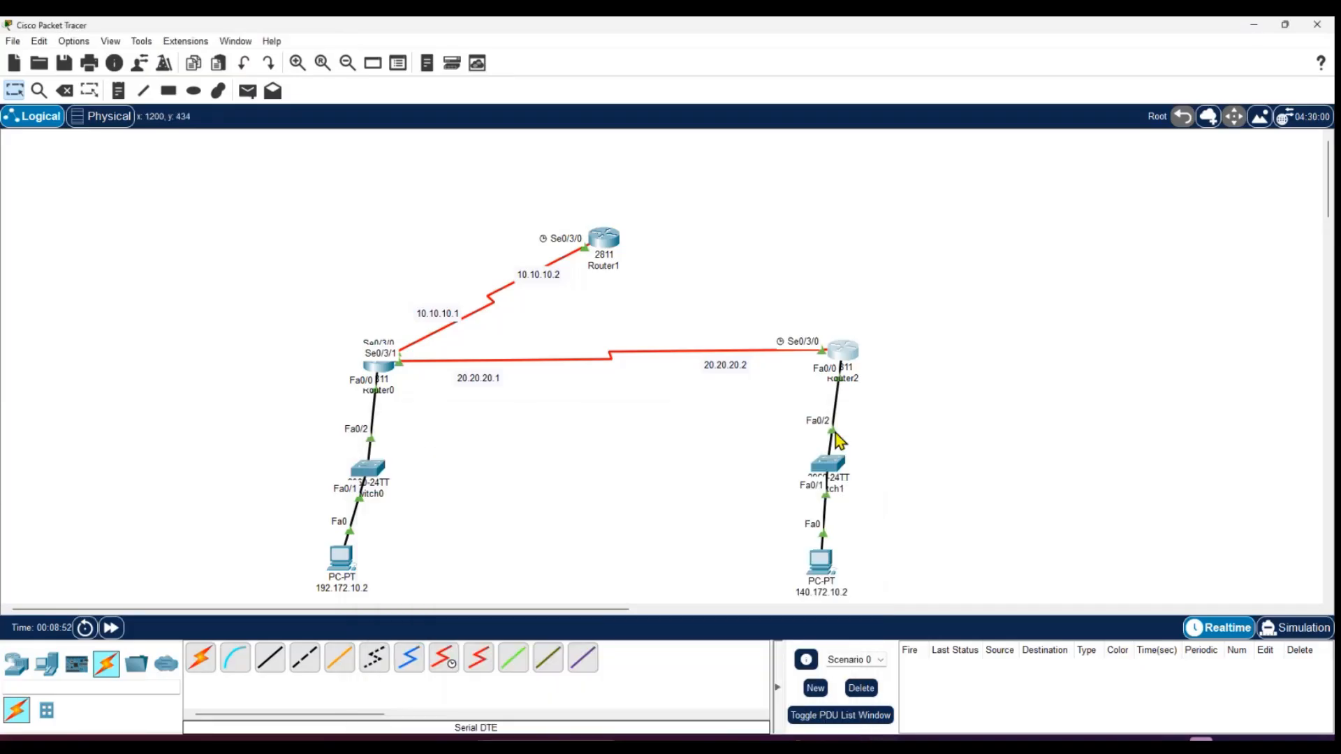
left_click(201, 663)
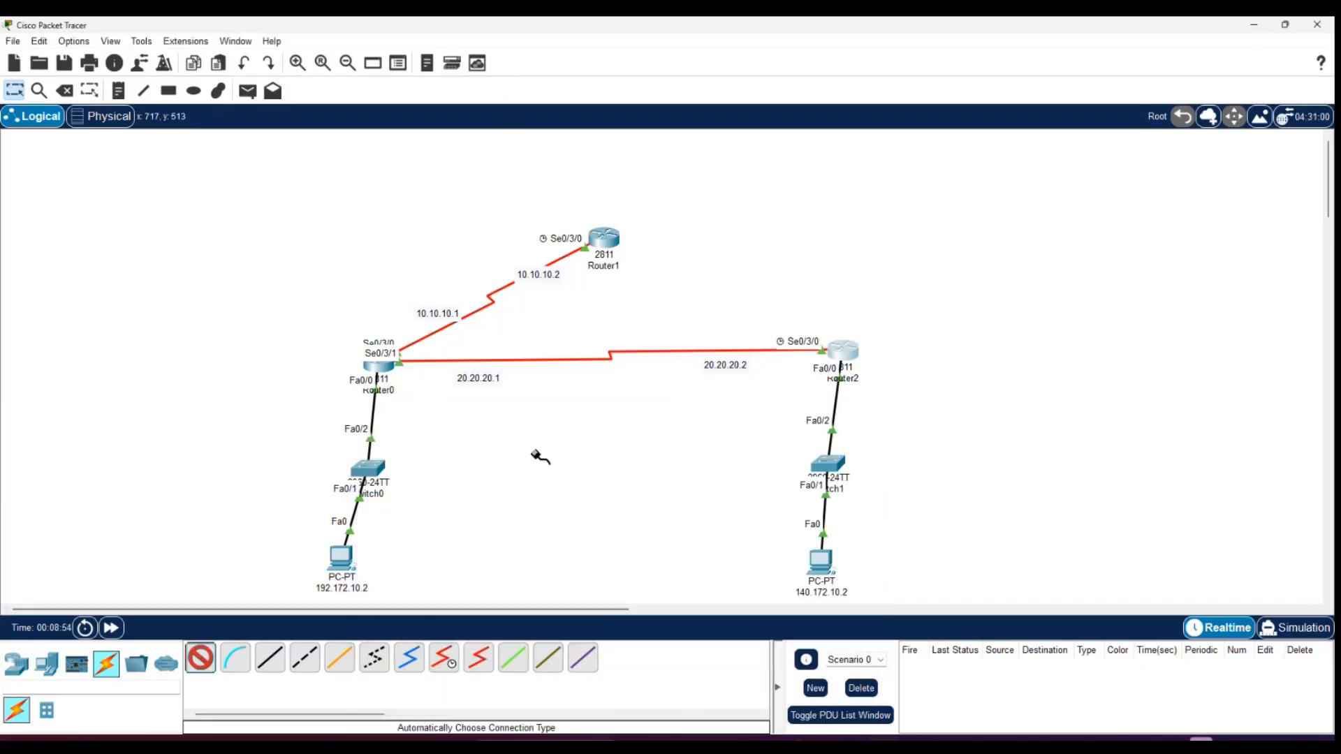
left_click(604, 239)
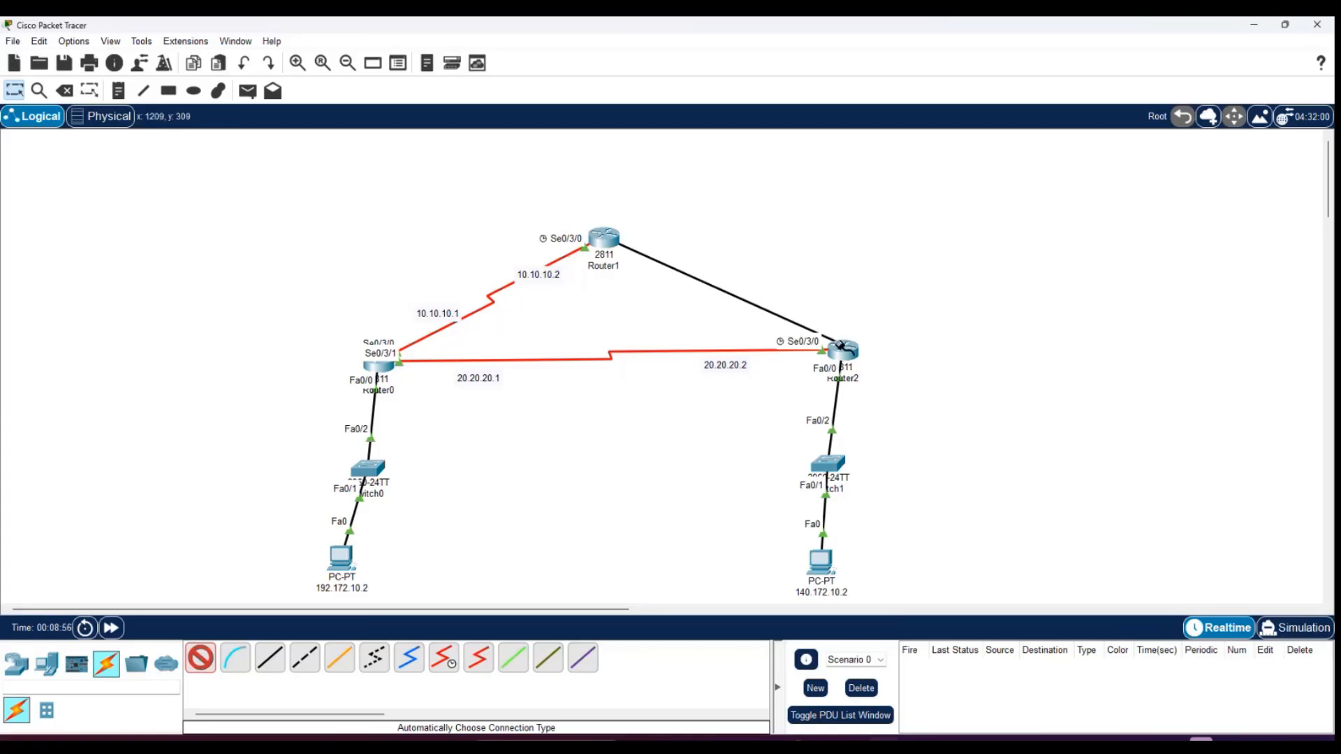
key("Escape")
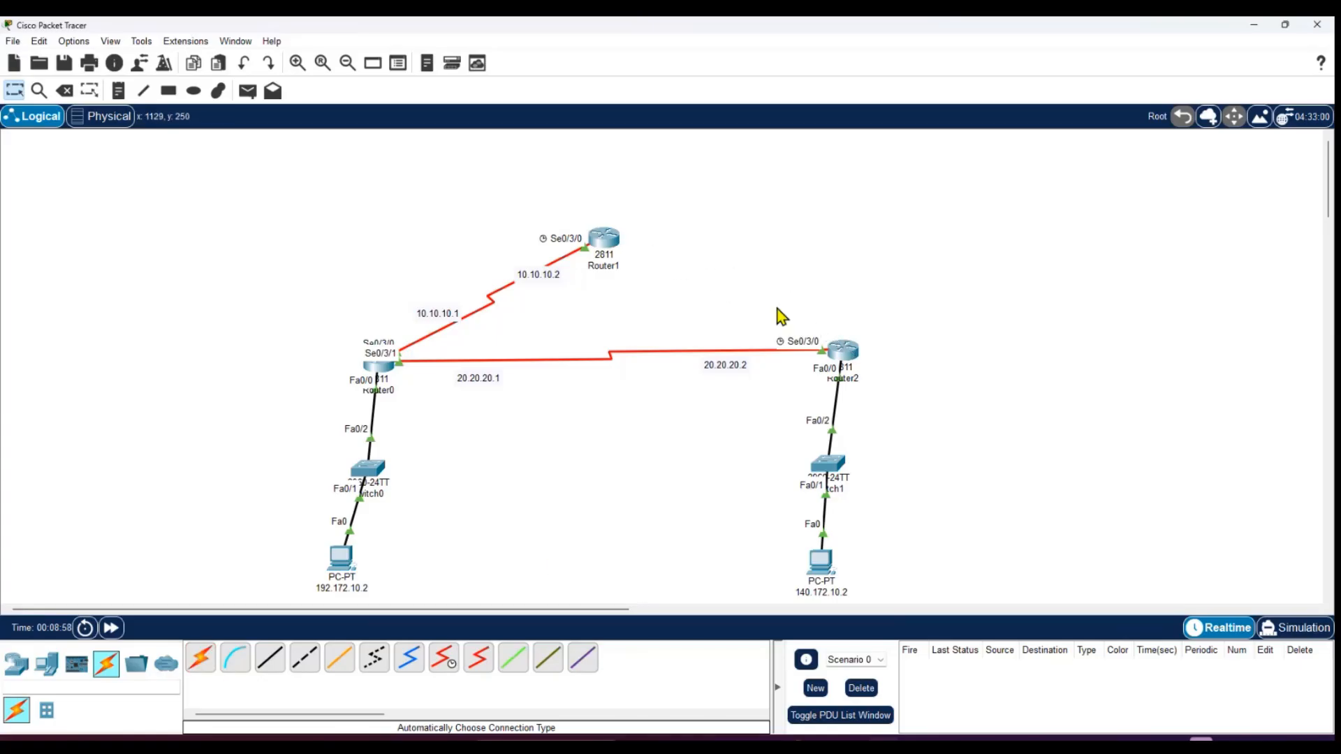
Connect Router1's Serial0/3/1 to Router2's Serial0/3/1 with a Serial DTE cable.
left_click(478, 657)
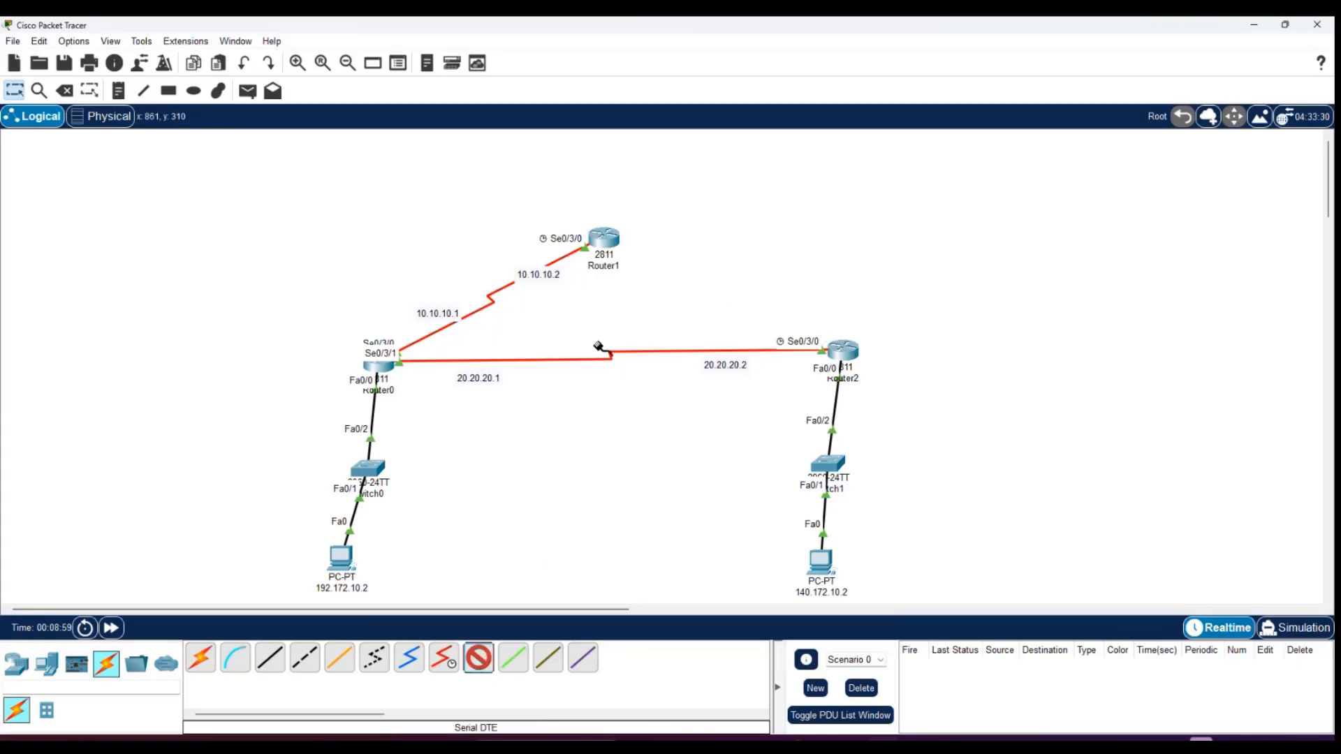
left_click(604, 244)
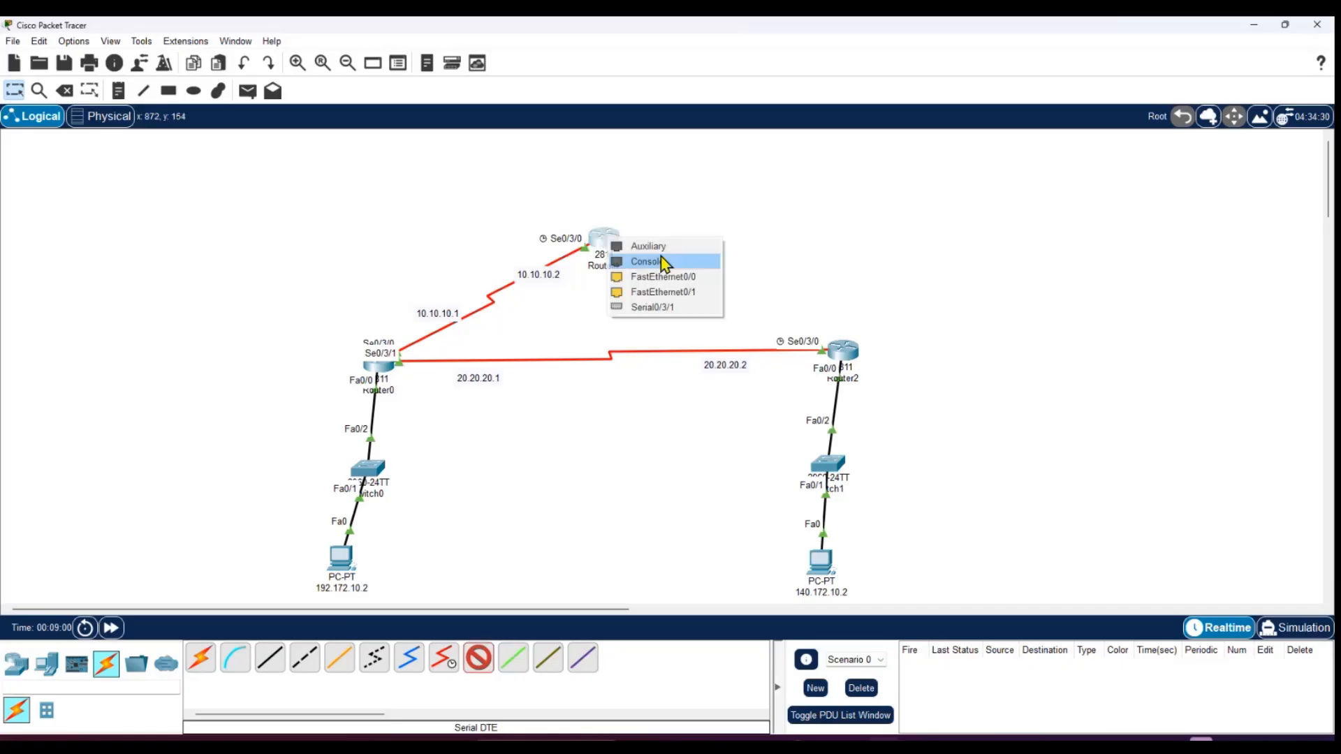
left_click(684, 308)
left_click(843, 348)
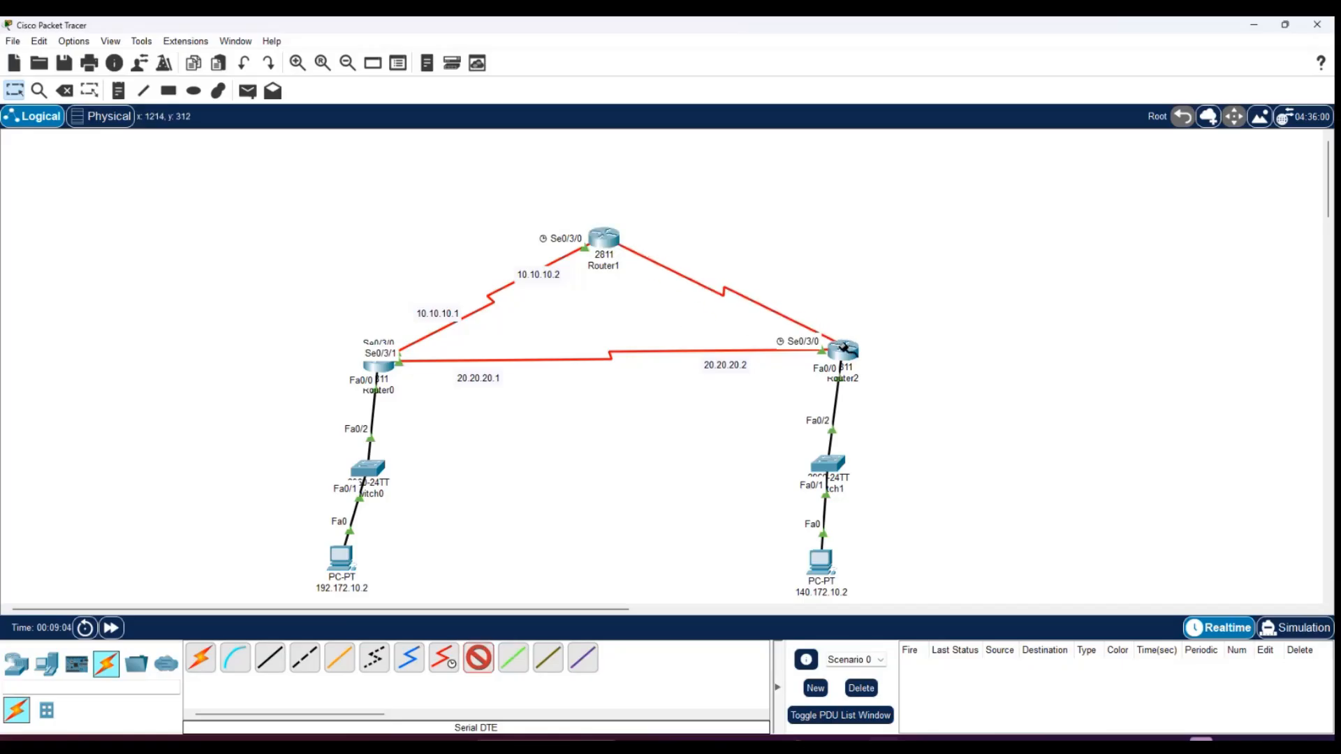
left_click(889, 403)
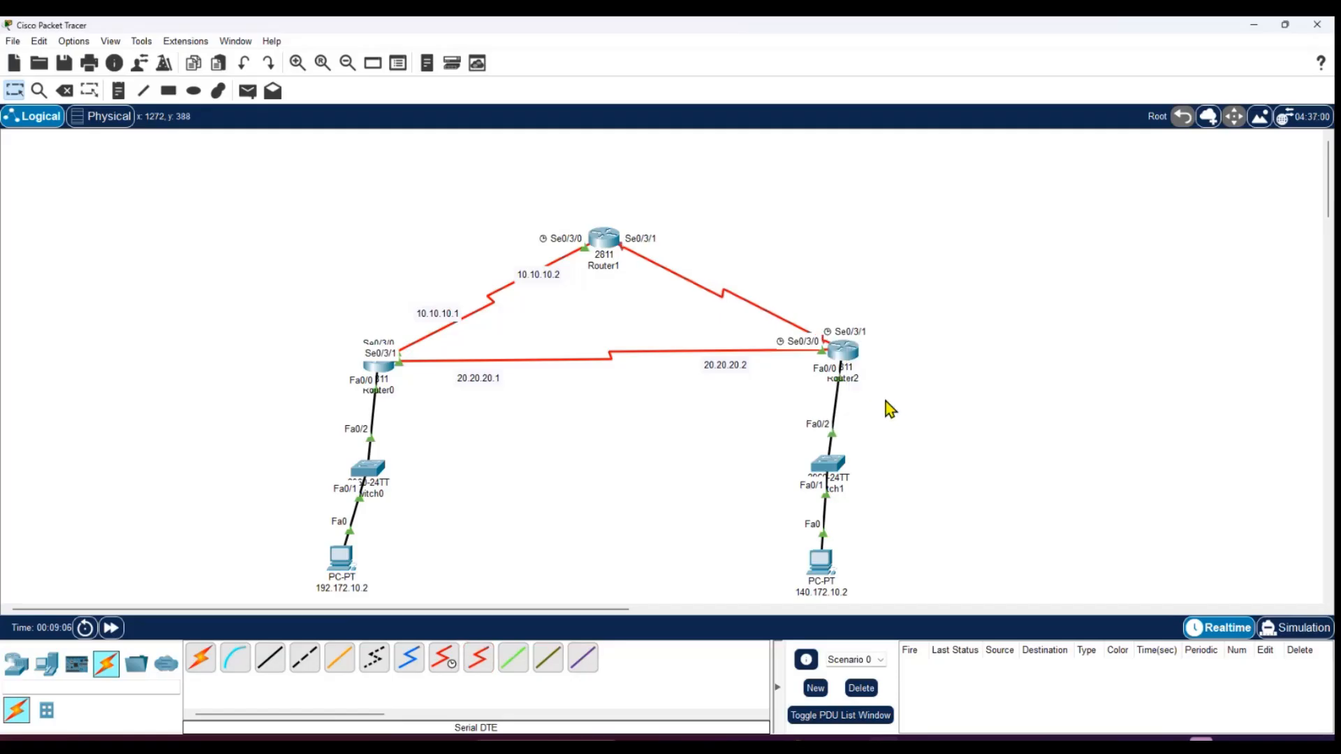
Label the Router1–Router2 serial link with notes 30.30.30.1 near Router1 and 30.30.30.2 near Router2.
left_click(118, 91)
left_click(646, 259)
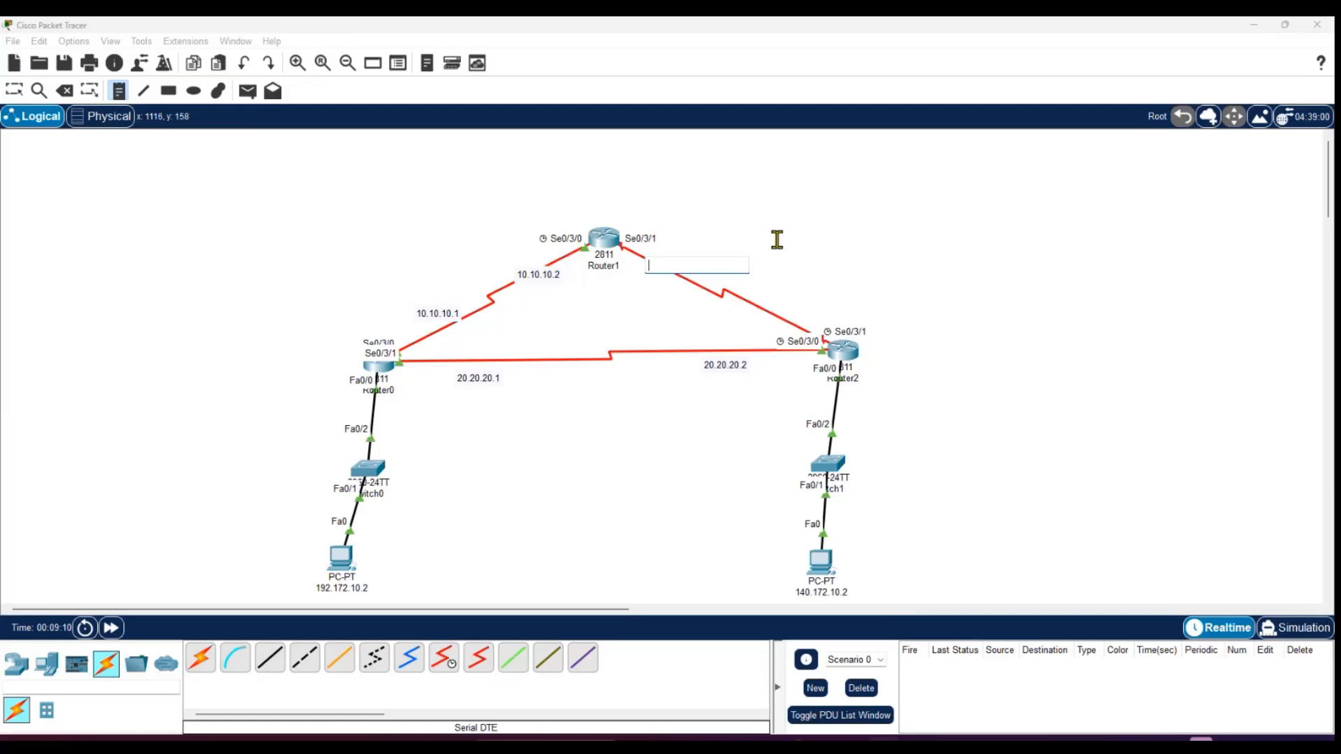
type("30.30.30.1")
left_click(751, 308)
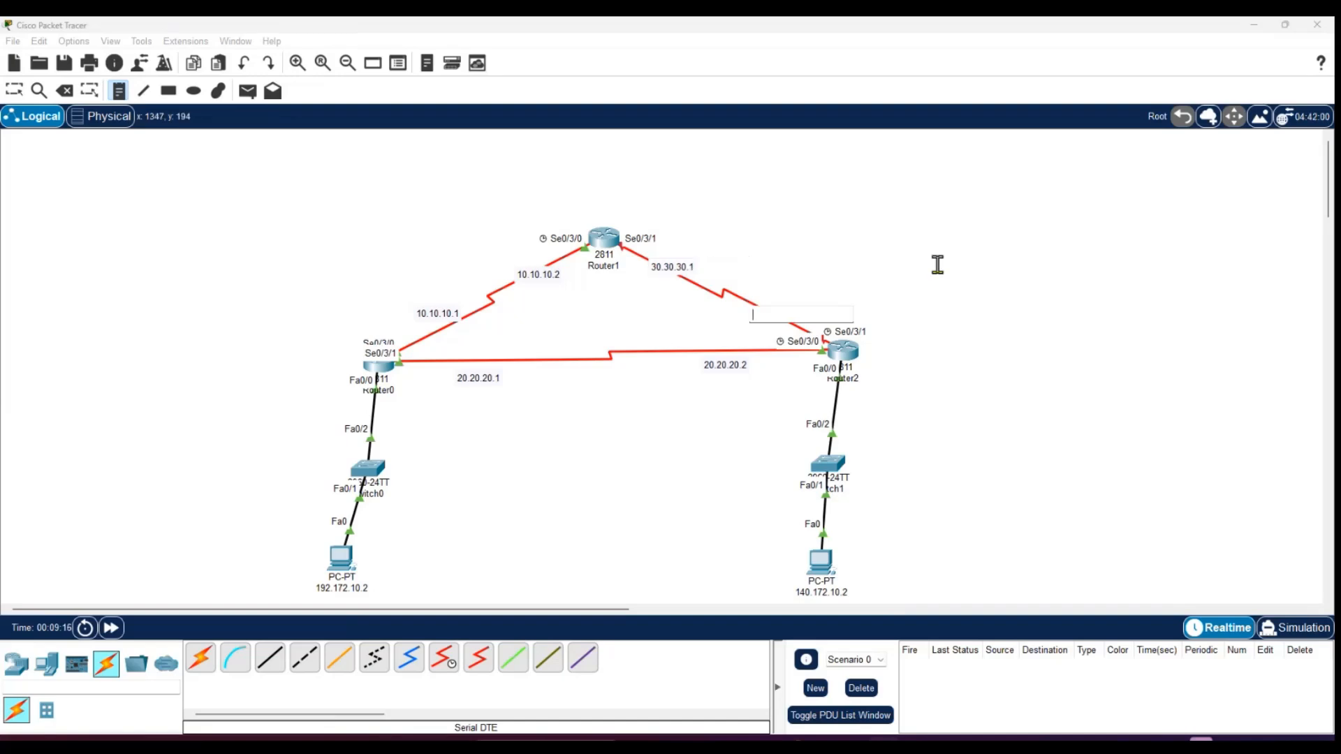
type("30.30.30.2")
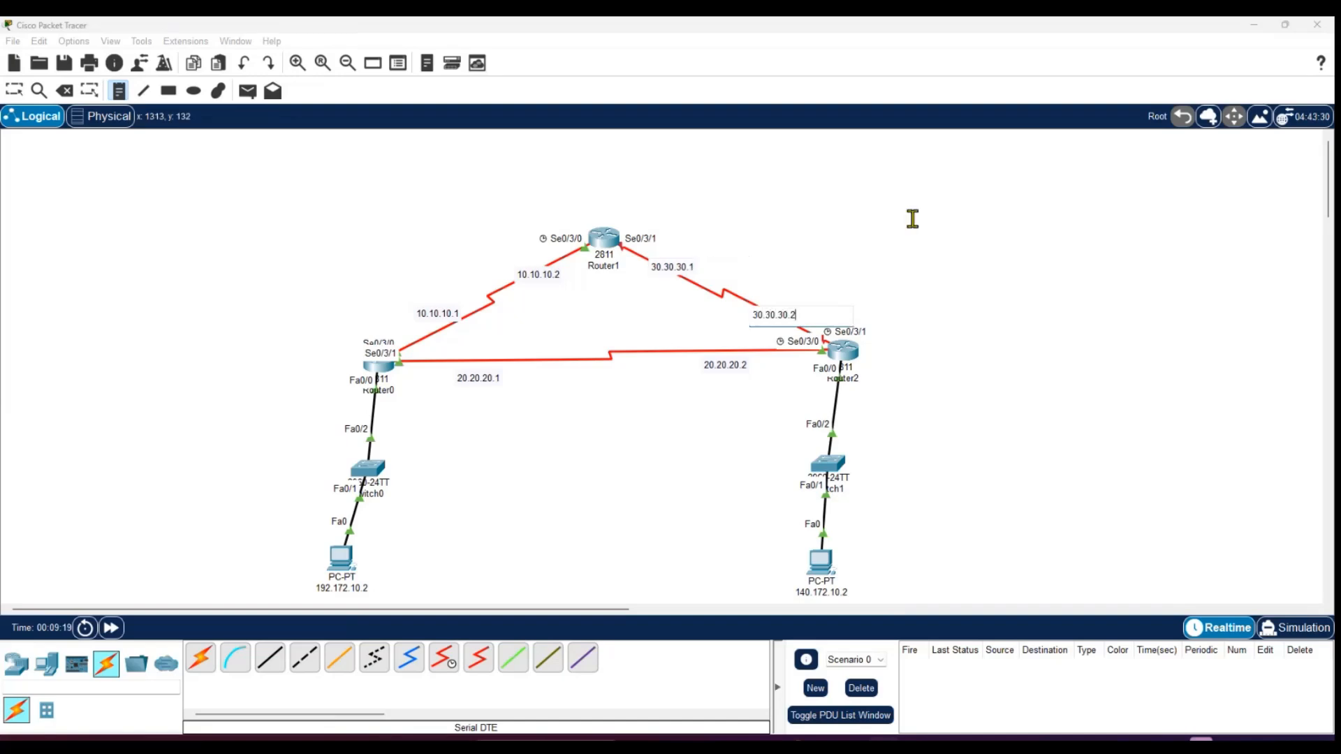
key("Escape")
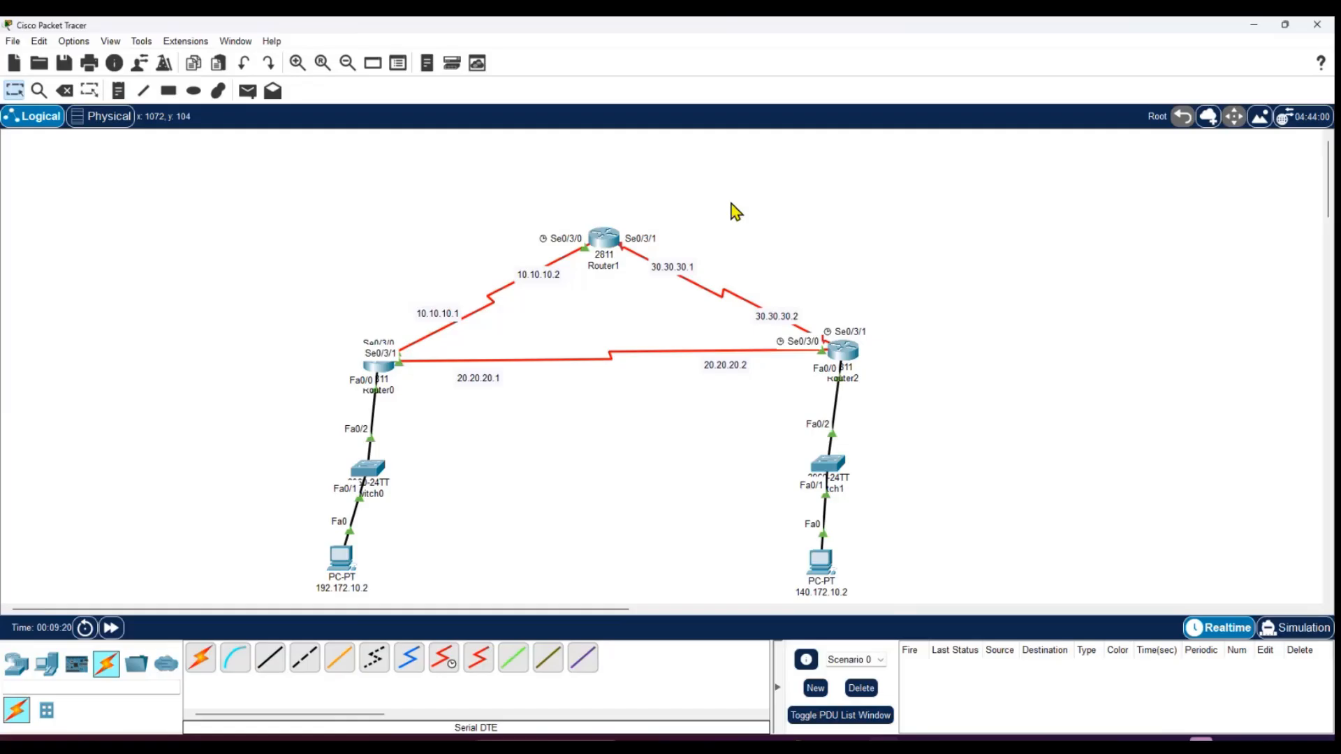
Give Router1's Serial0/3/1 the IPv4 address 30.30.30.1 with mask 255.0.0.0, switch the port on and close the router window.
left_click(600, 239)
left_click_drag(709, 182, 1123, 182)
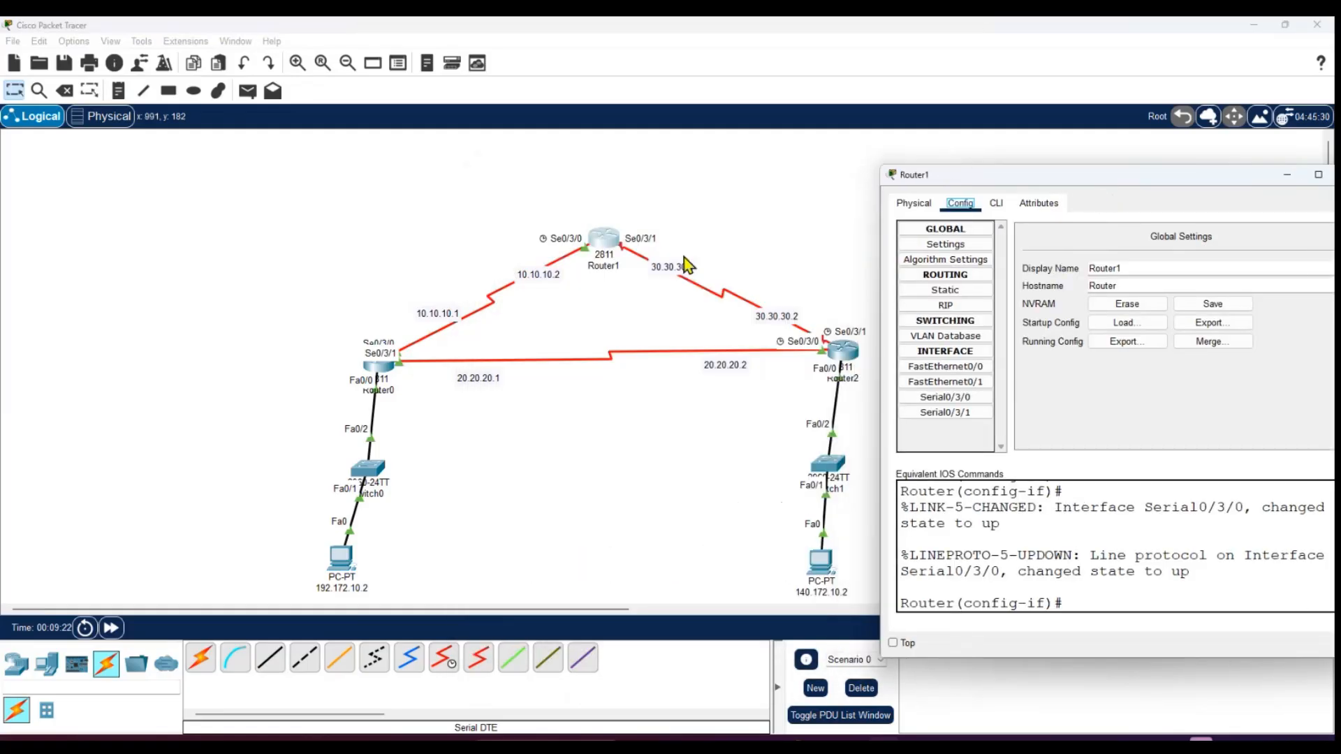
left_click(944, 414)
left_click_drag(1079, 177, 572, 434)
left_click(700, 566)
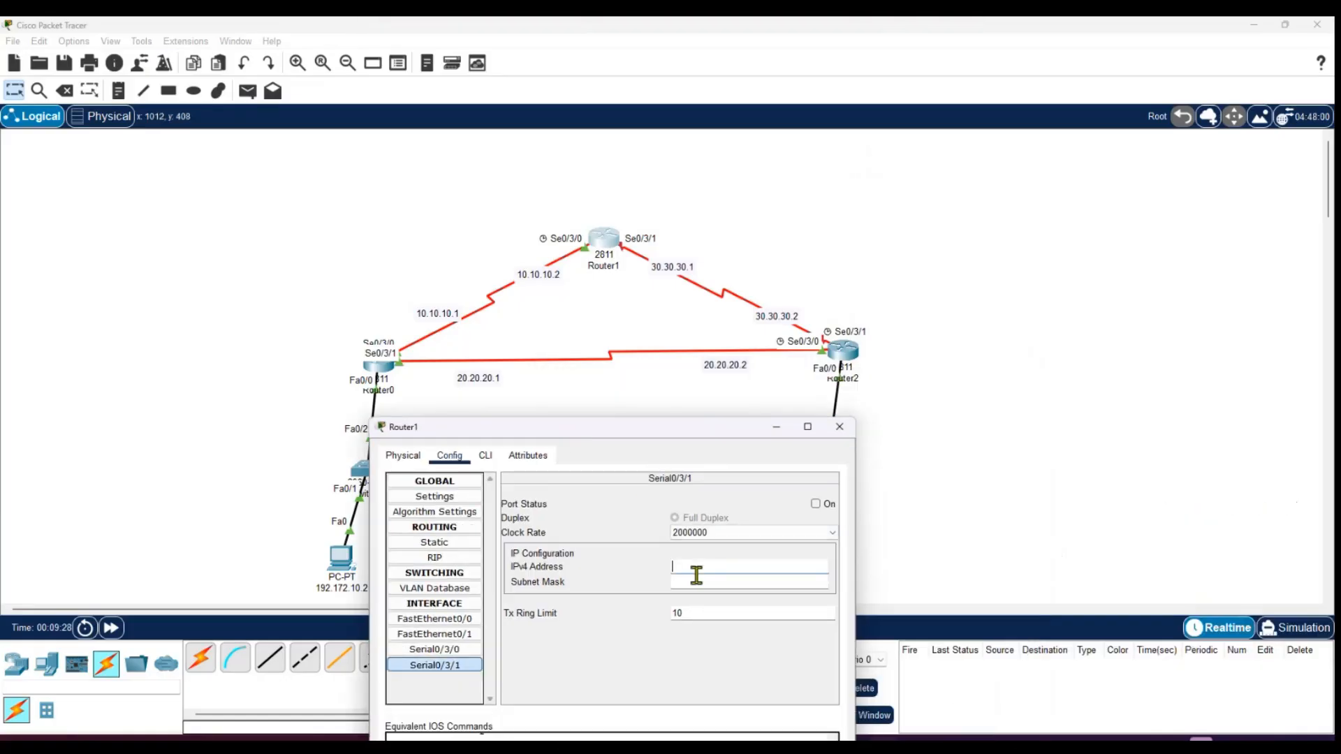
type("30.30.30.1")
left_click(697, 581)
left_click(815, 504)
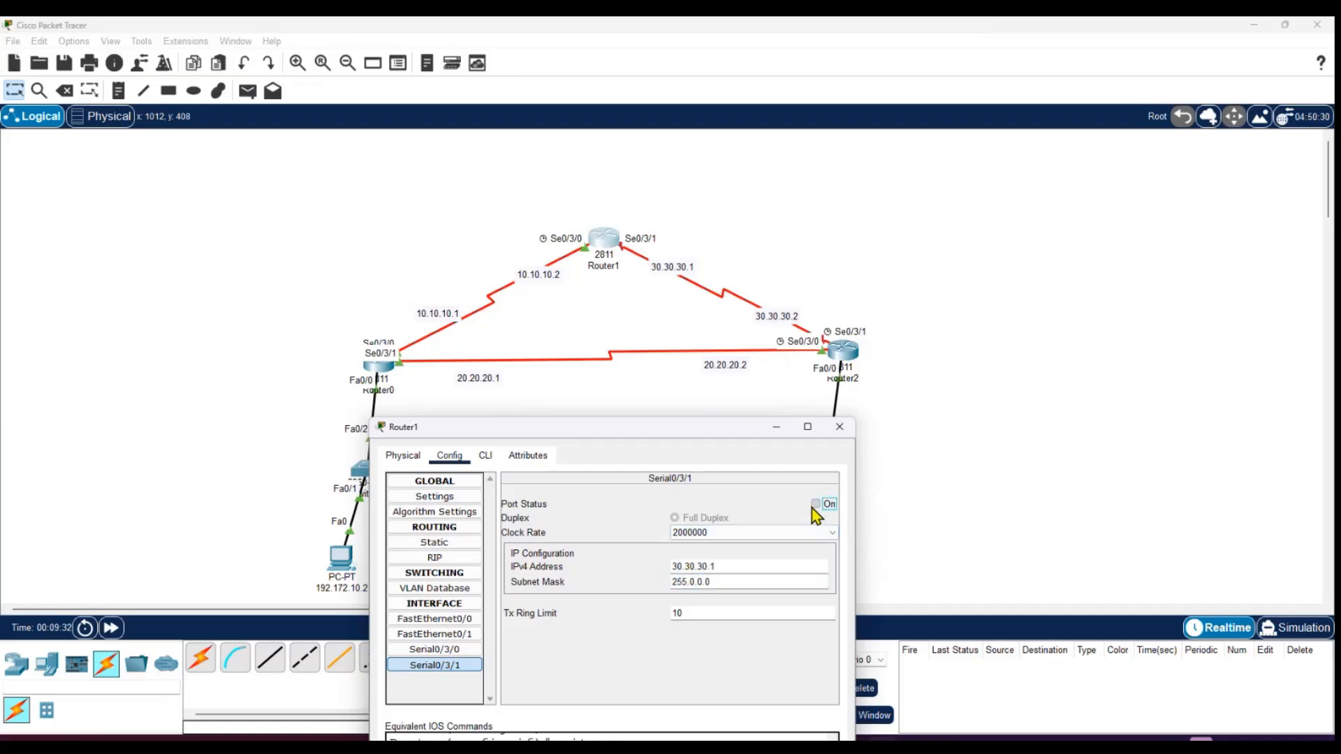
left_click(838, 433)
Give Router2's Serial0/3/1 the IPv4 address 30.30.30.2 with mask 255.0.0.0, switch the port on and close the router window.
left_click(845, 346)
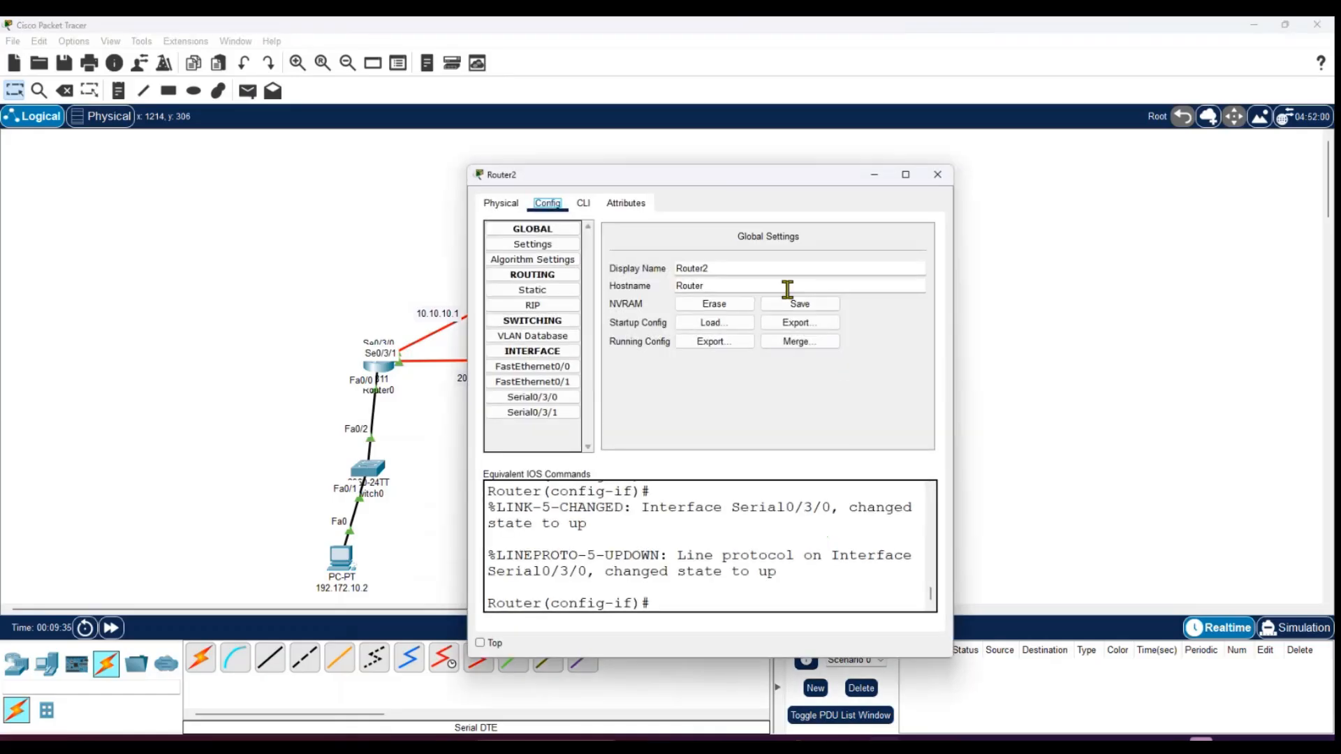
left_click_drag(766, 182, 663, 452)
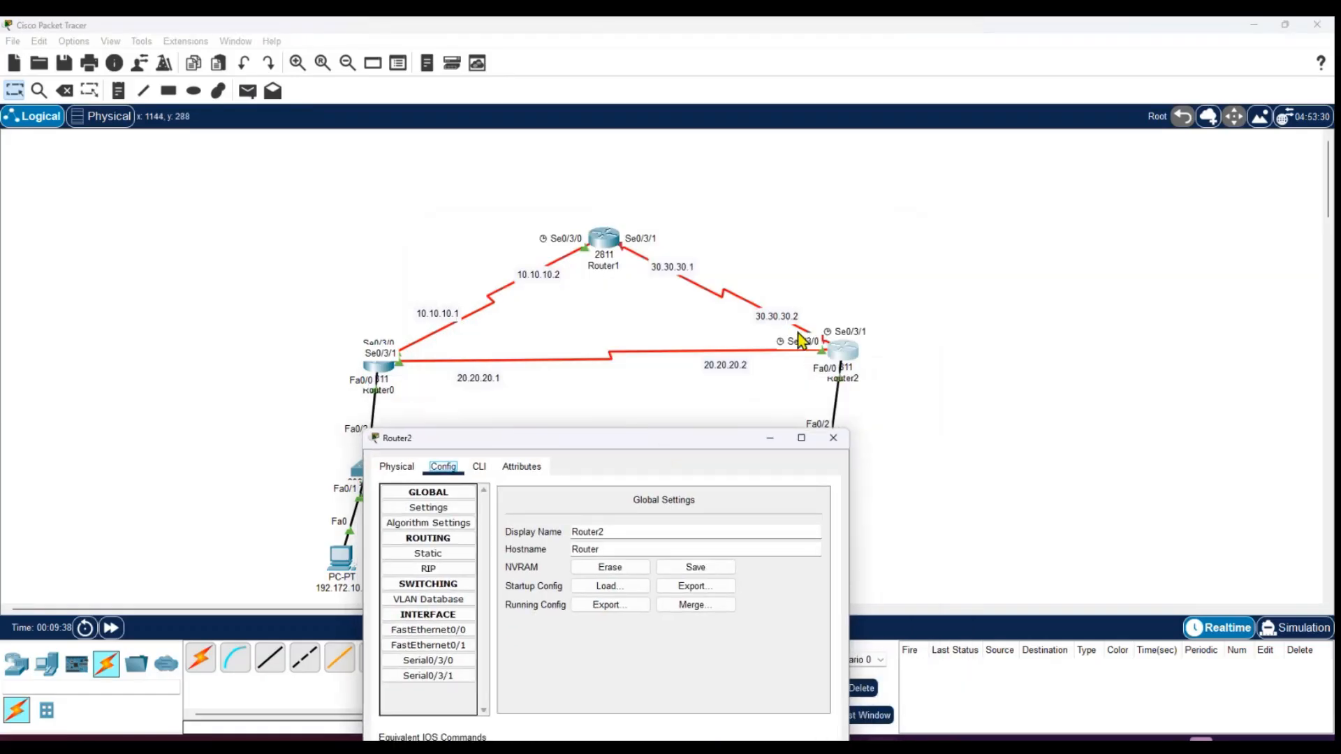
left_click(438, 677)
left_click(716, 580)
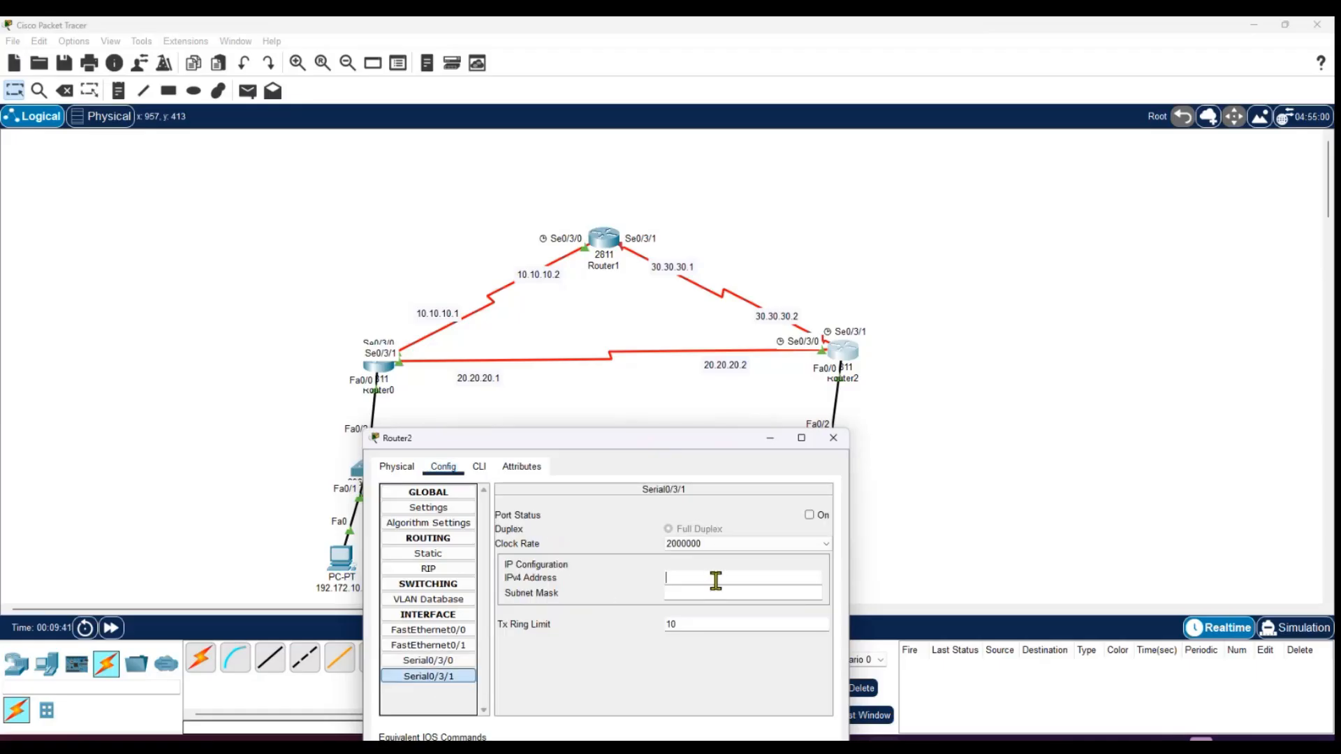
type("30.30.30.2")
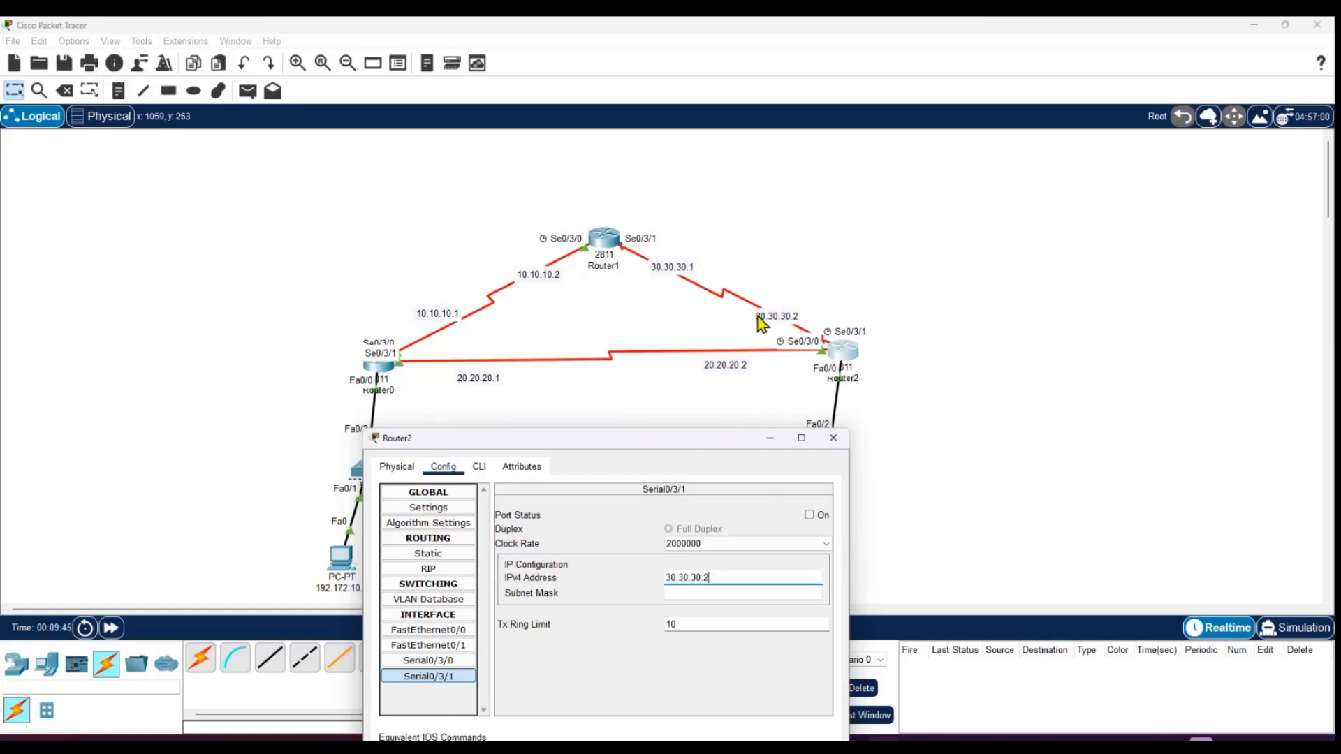
left_click(689, 593)
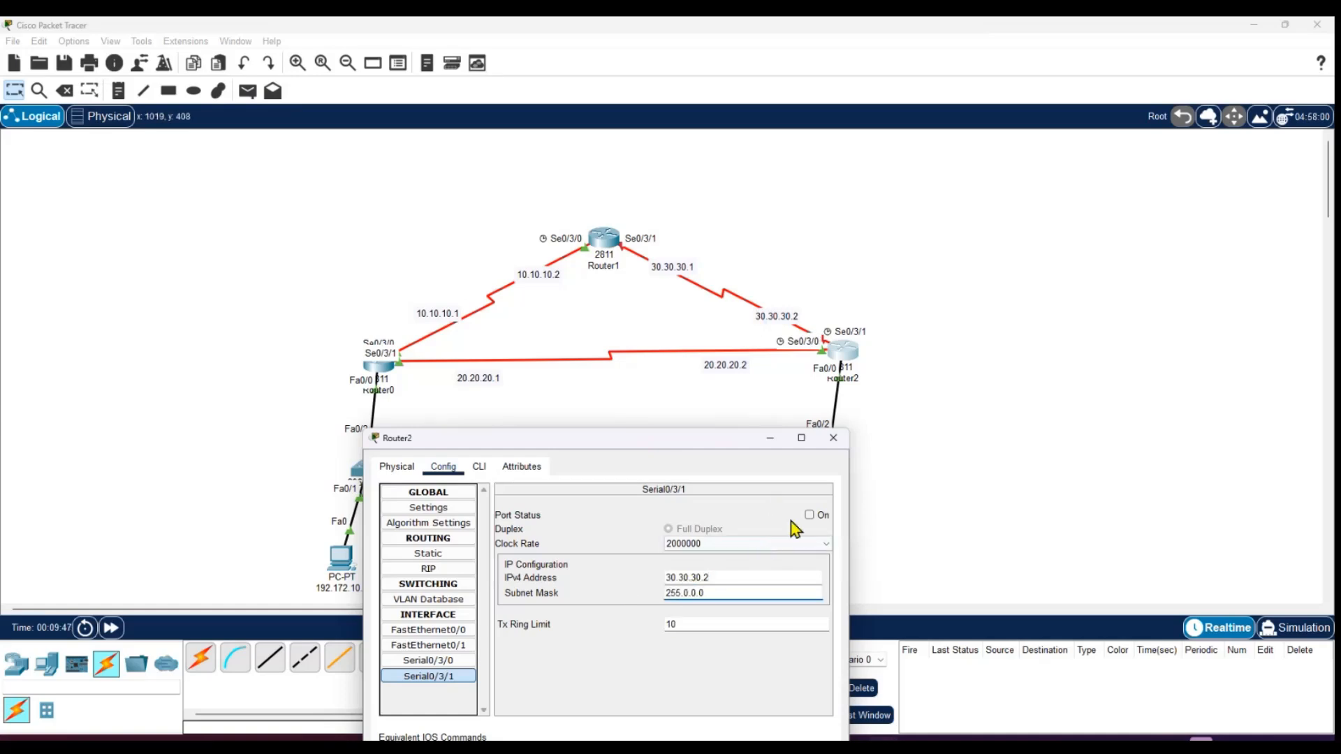
left_click(809, 515)
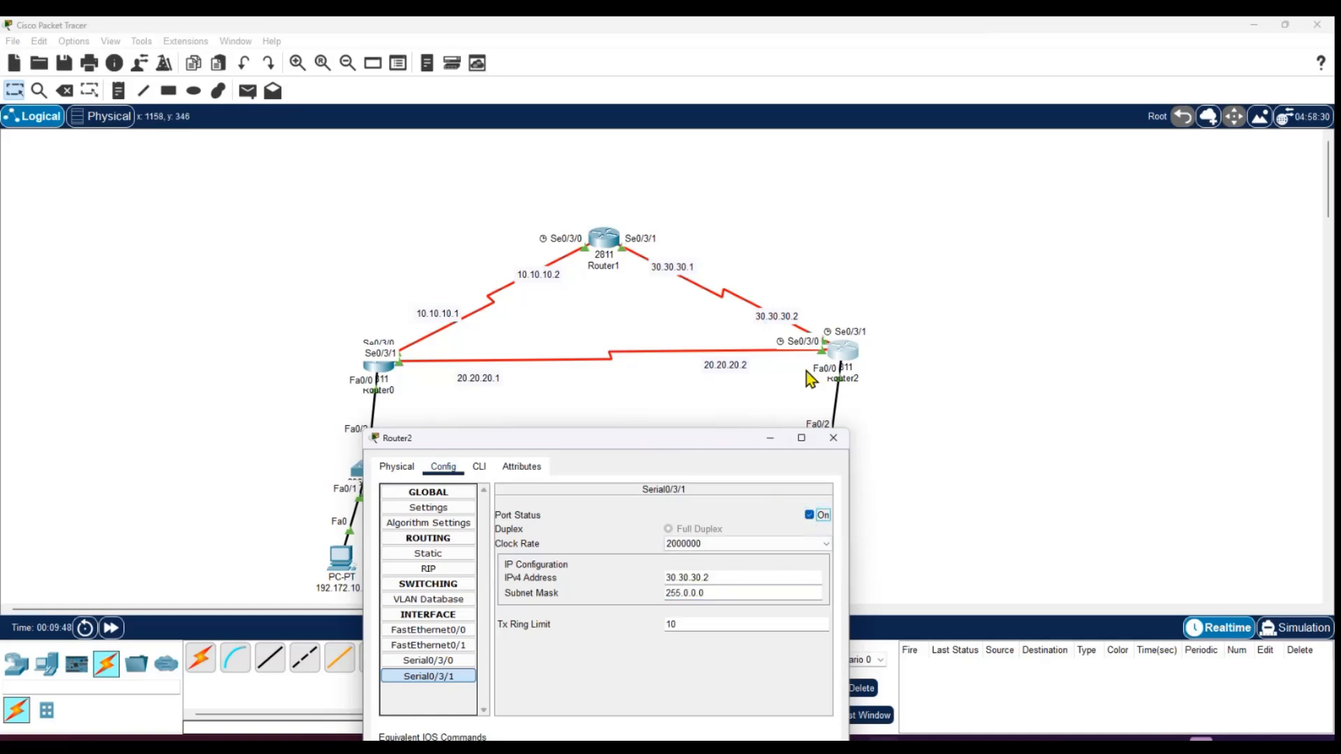
left_click(833, 438)
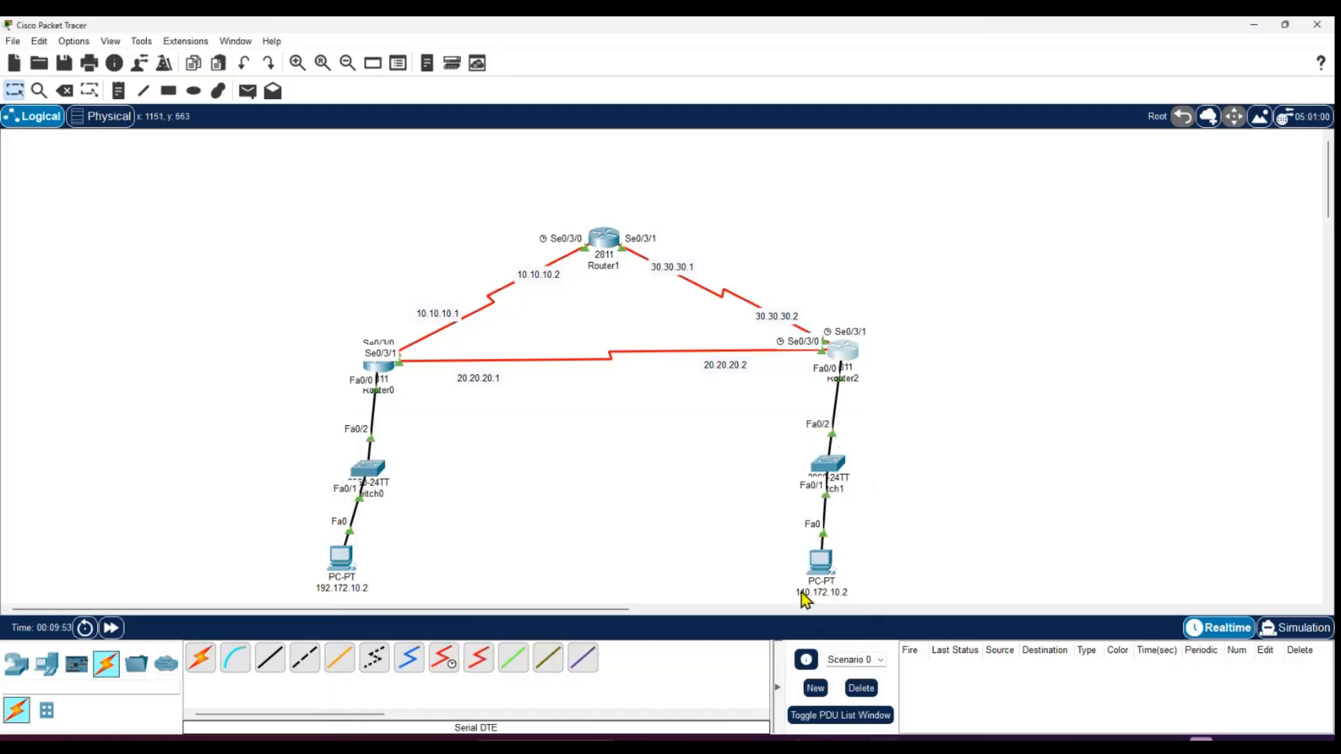
Open Router0's RIP routing configuration and place its window below the topology's serial links.
left_click(379, 377)
left_click_drag(658, 190, 592, 429)
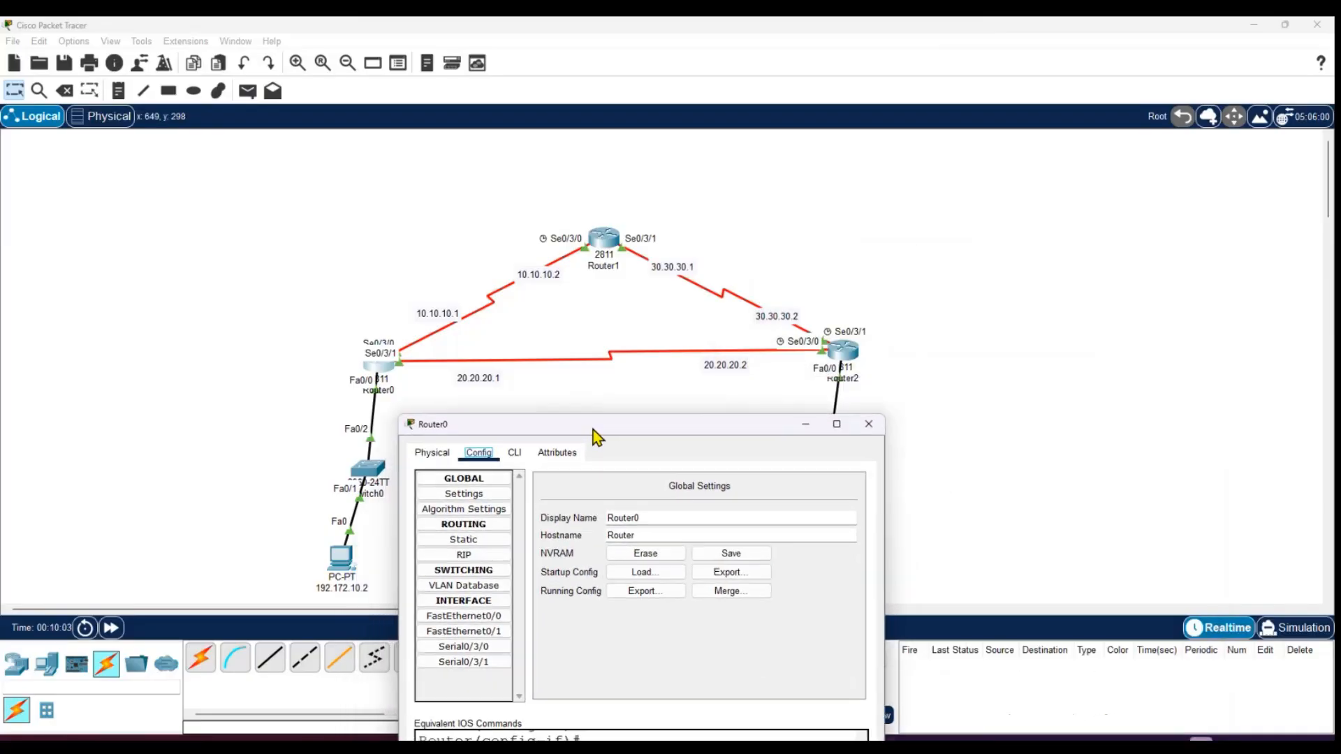
left_click(484, 556)
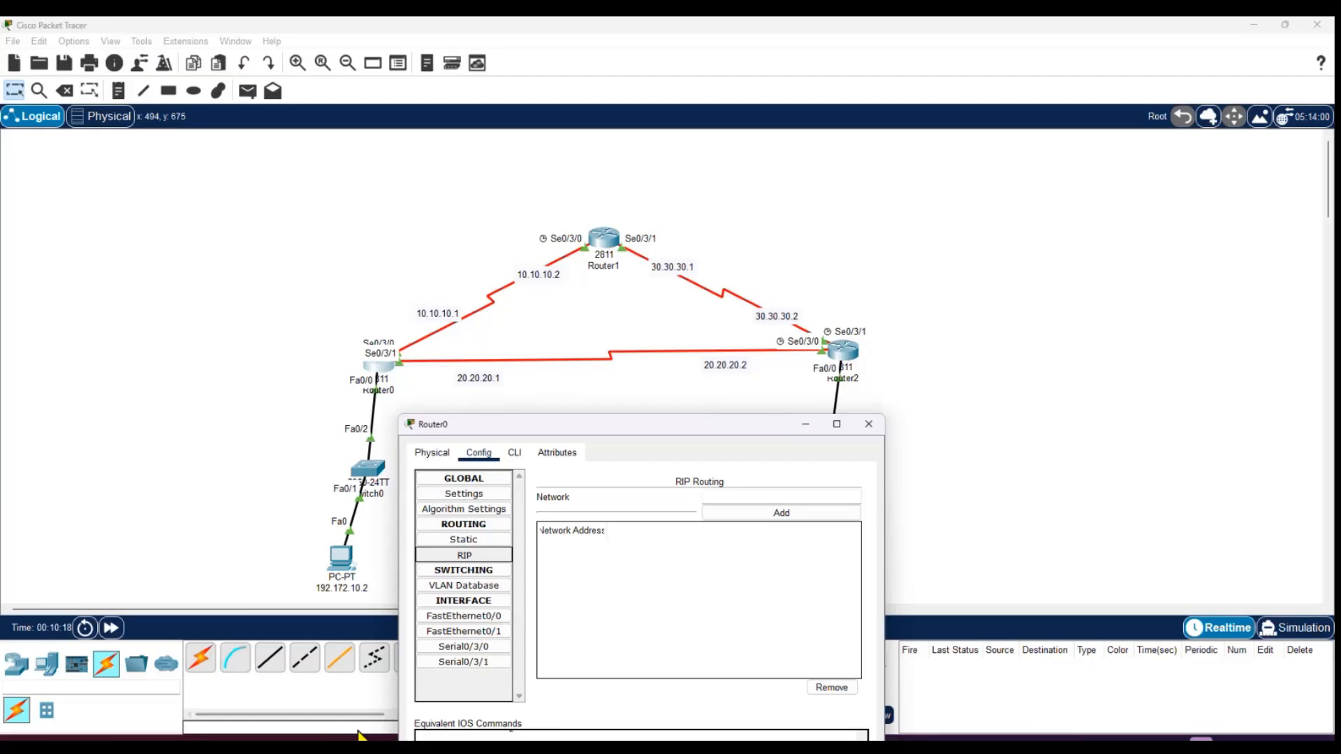
Switch to Dynamic.pdf in Microsoft Edge, examine the network address formats for classes C, B and A, and return to Packet Tracer.
mouse_move(729, 740)
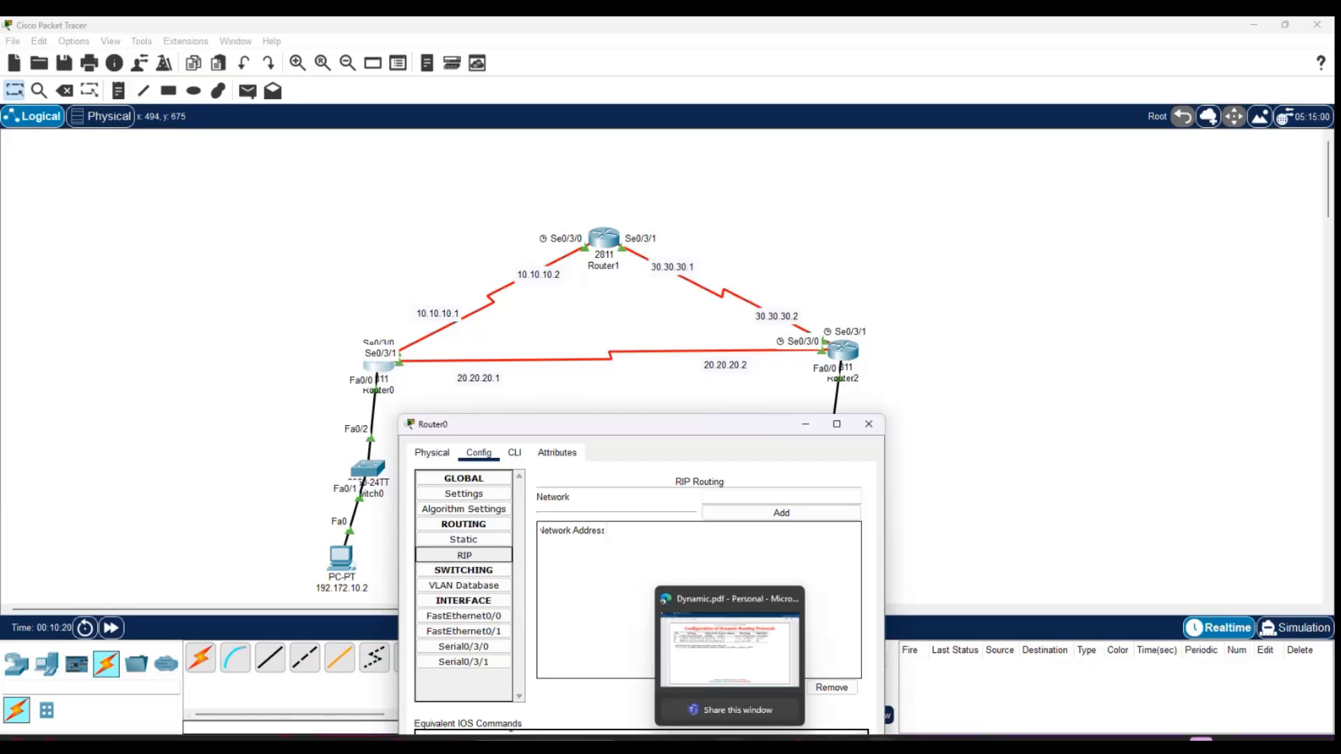
left_click(673, 646)
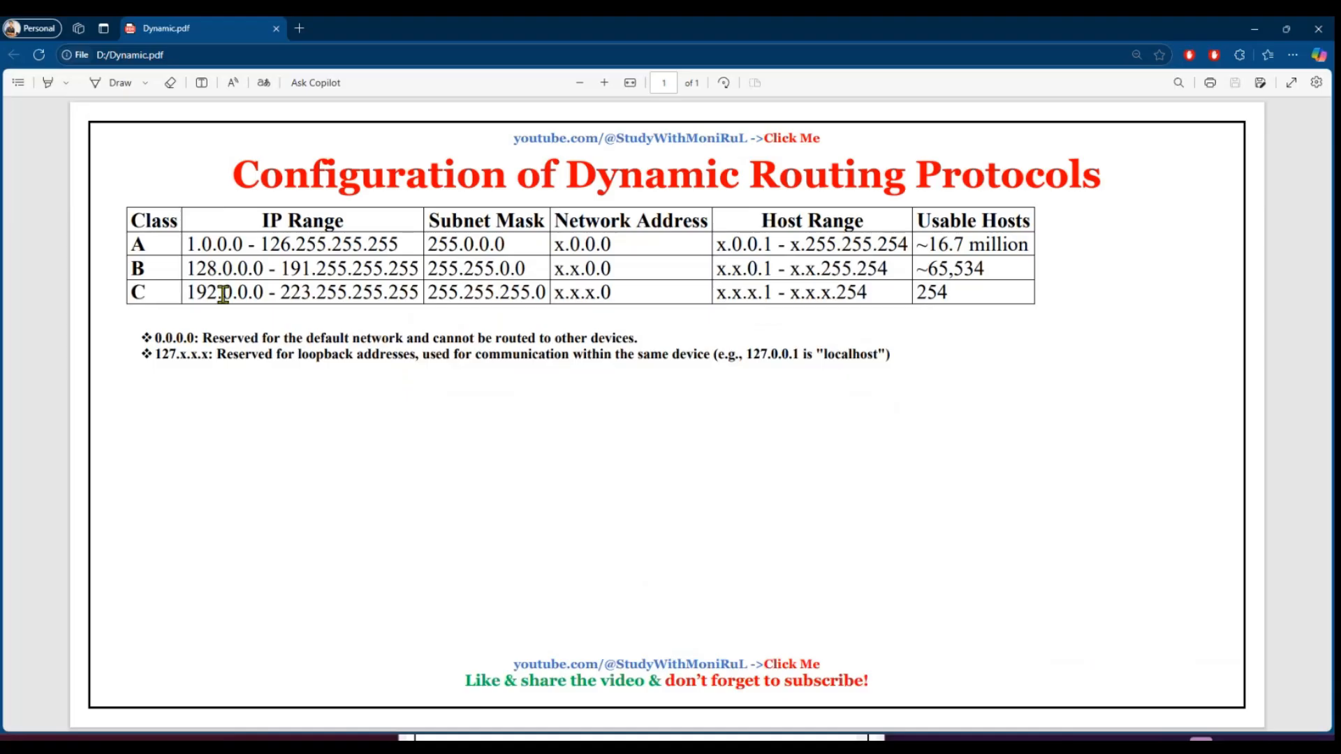
left_click_drag(188, 291, 263, 292)
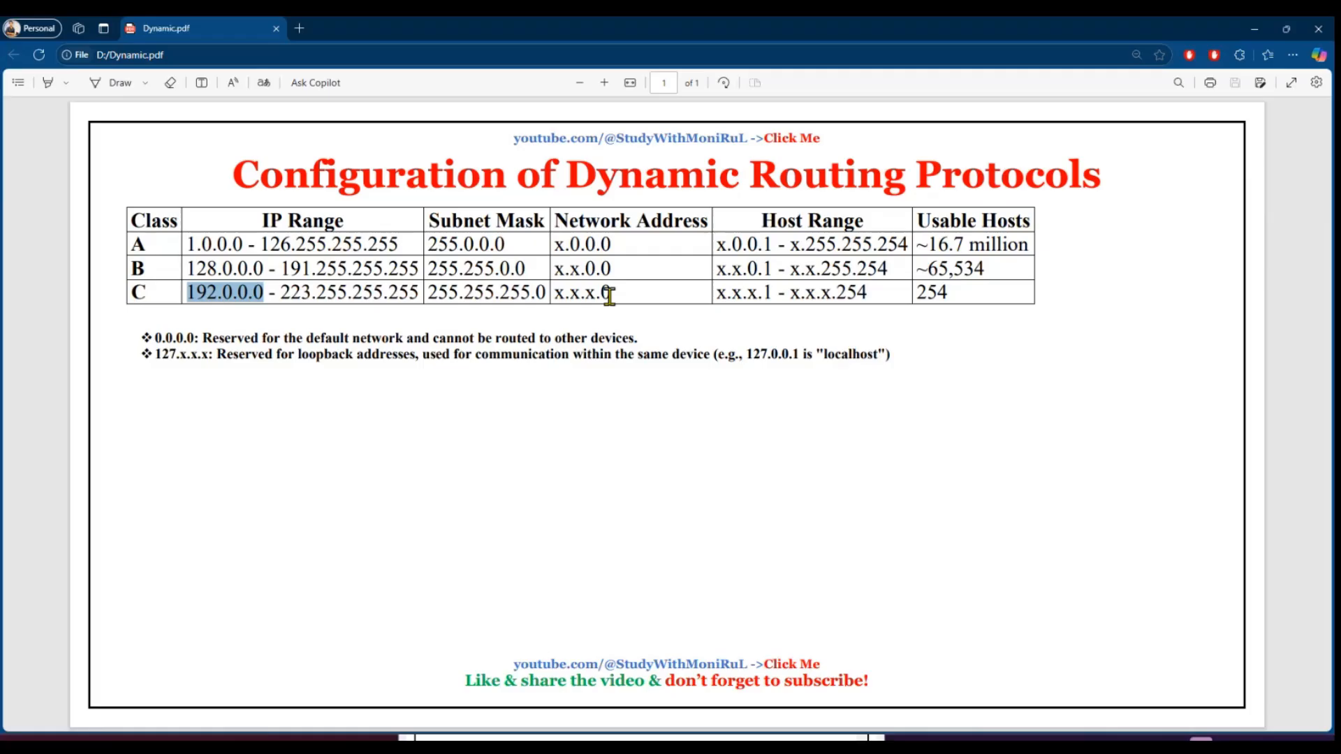
left_click_drag(609, 296, 560, 294)
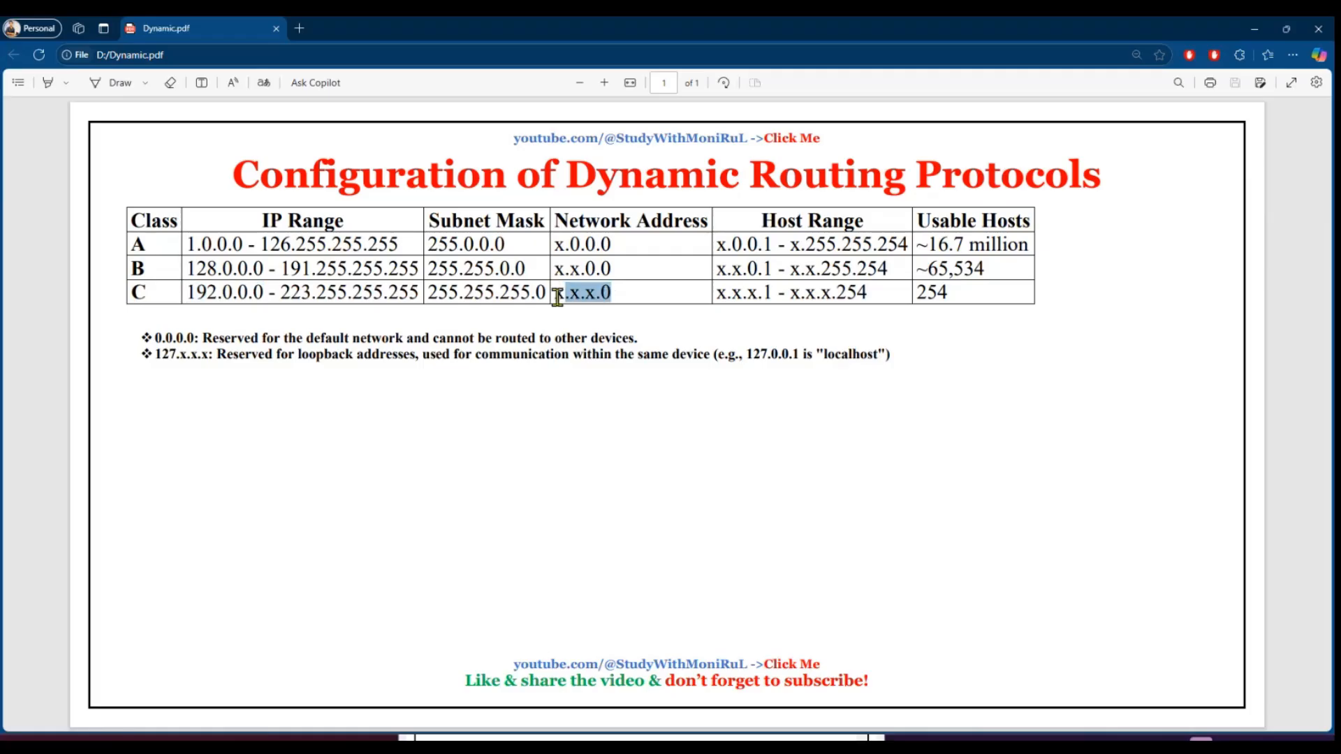
left_click(635, 297)
left_click_drag(613, 269, 557, 287)
left_click(642, 274)
left_click_drag(572, 244, 602, 244)
left_click(648, 269)
left_click(1256, 30)
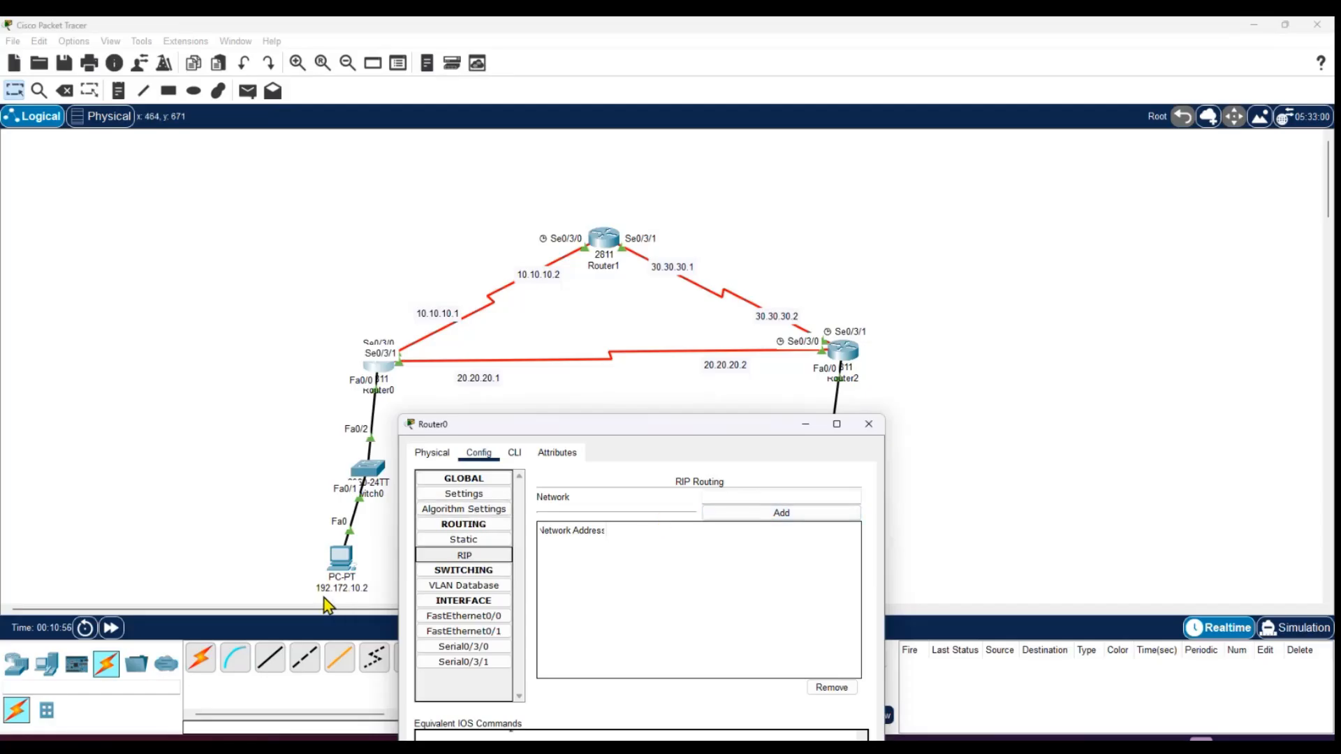
Add the networks 192.172.10.0 and 10.0.0.0 to Router0's RIP routing.
left_click(739, 495)
type("19")
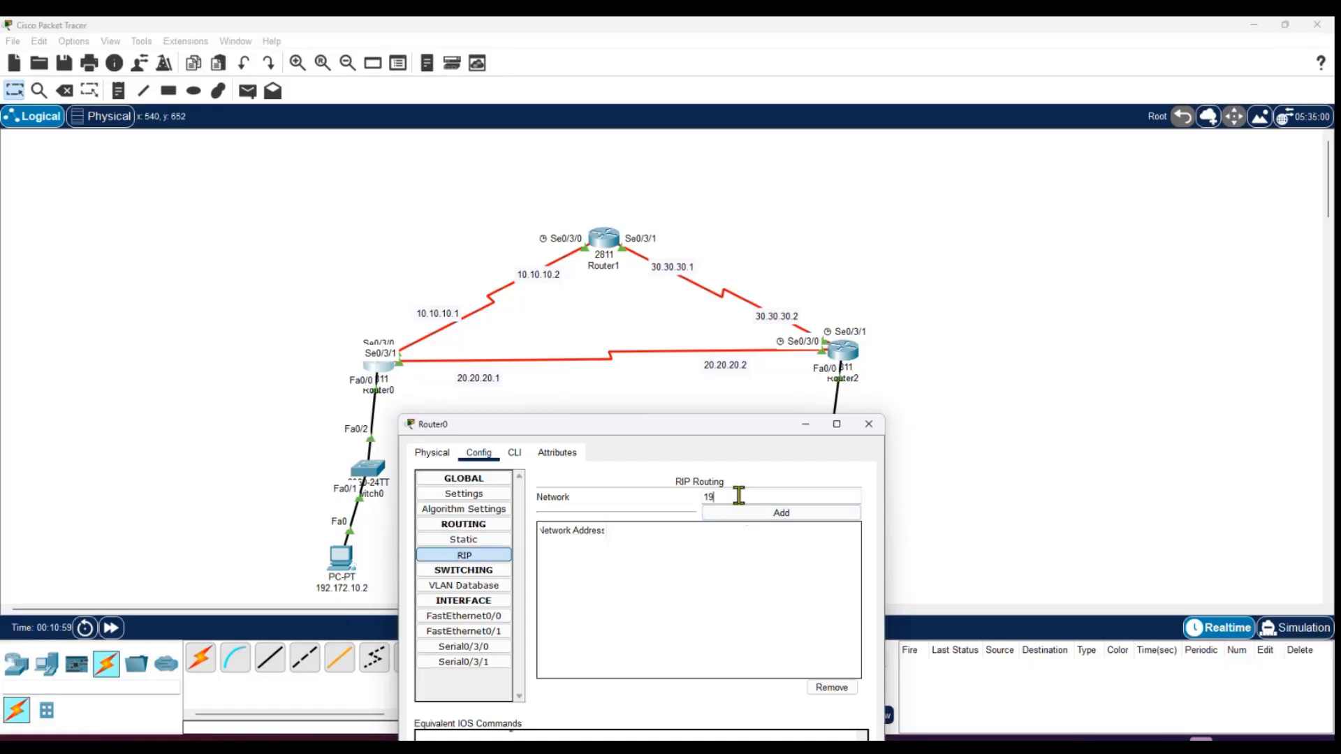
type("2.172.10.0")
left_click(765, 513)
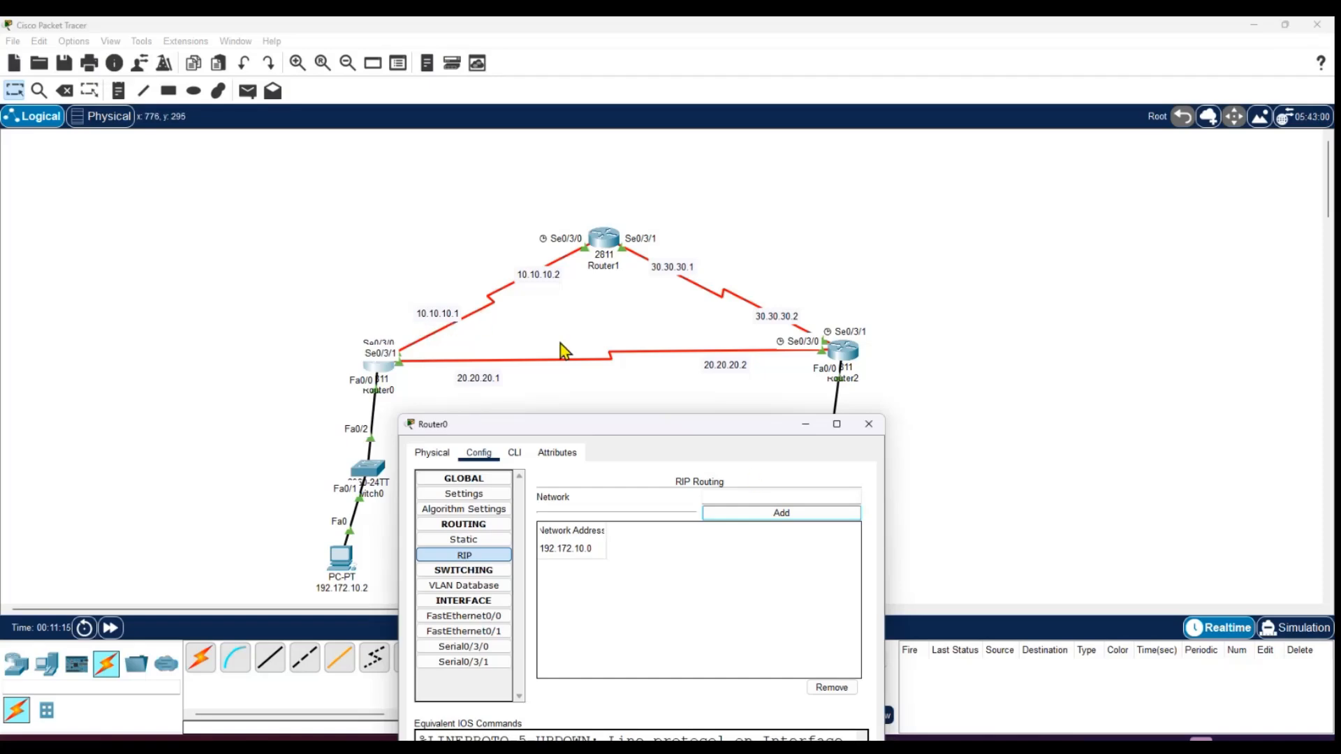
left_click(750, 497)
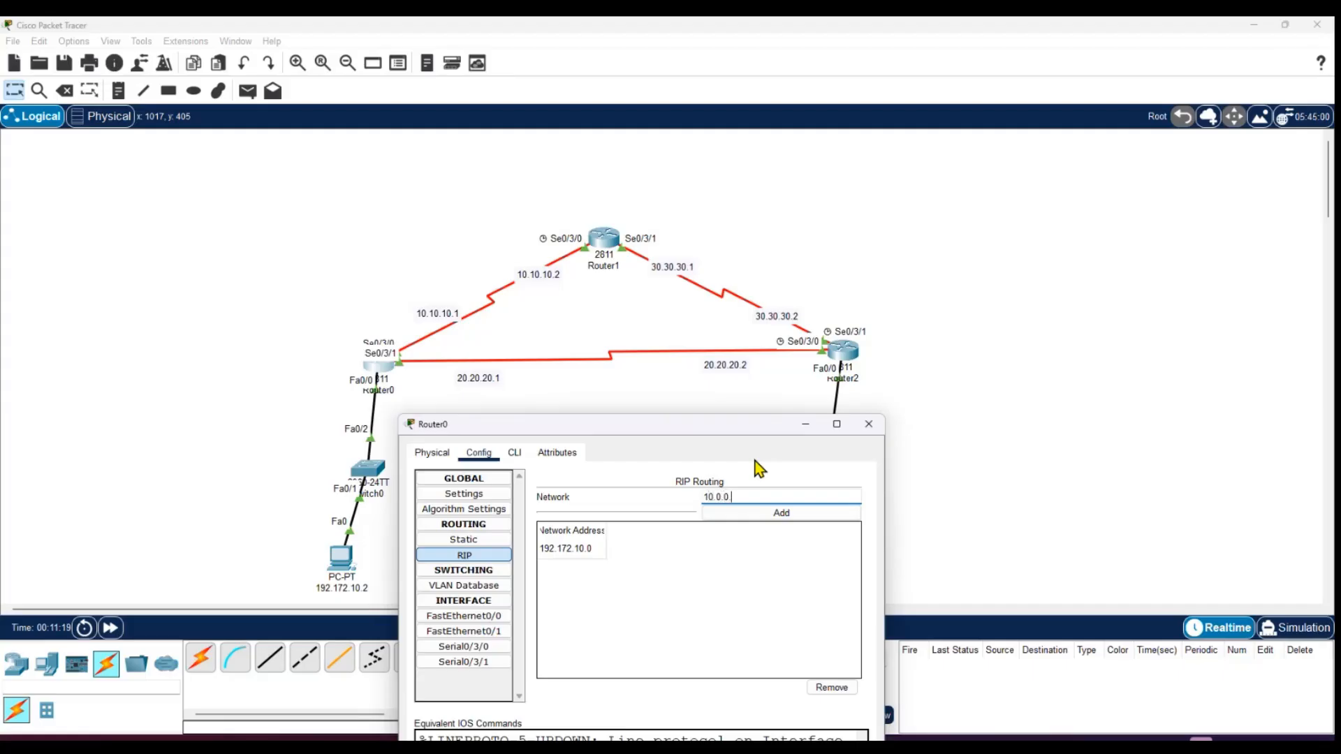
left_click(780, 514)
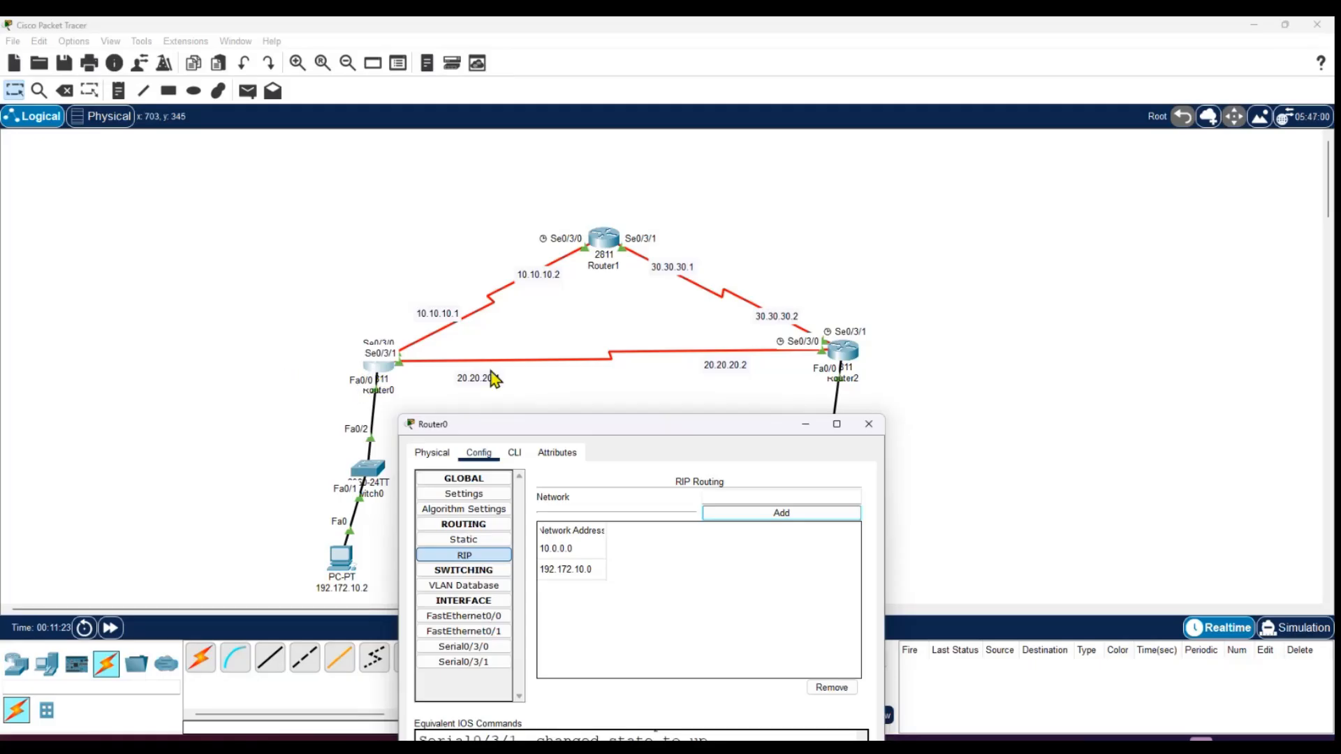
Try to add network 20.0.0.0 to Router0's RIP routing, check its Serial0/3/1 settings and close the router window.
left_click(721, 495)
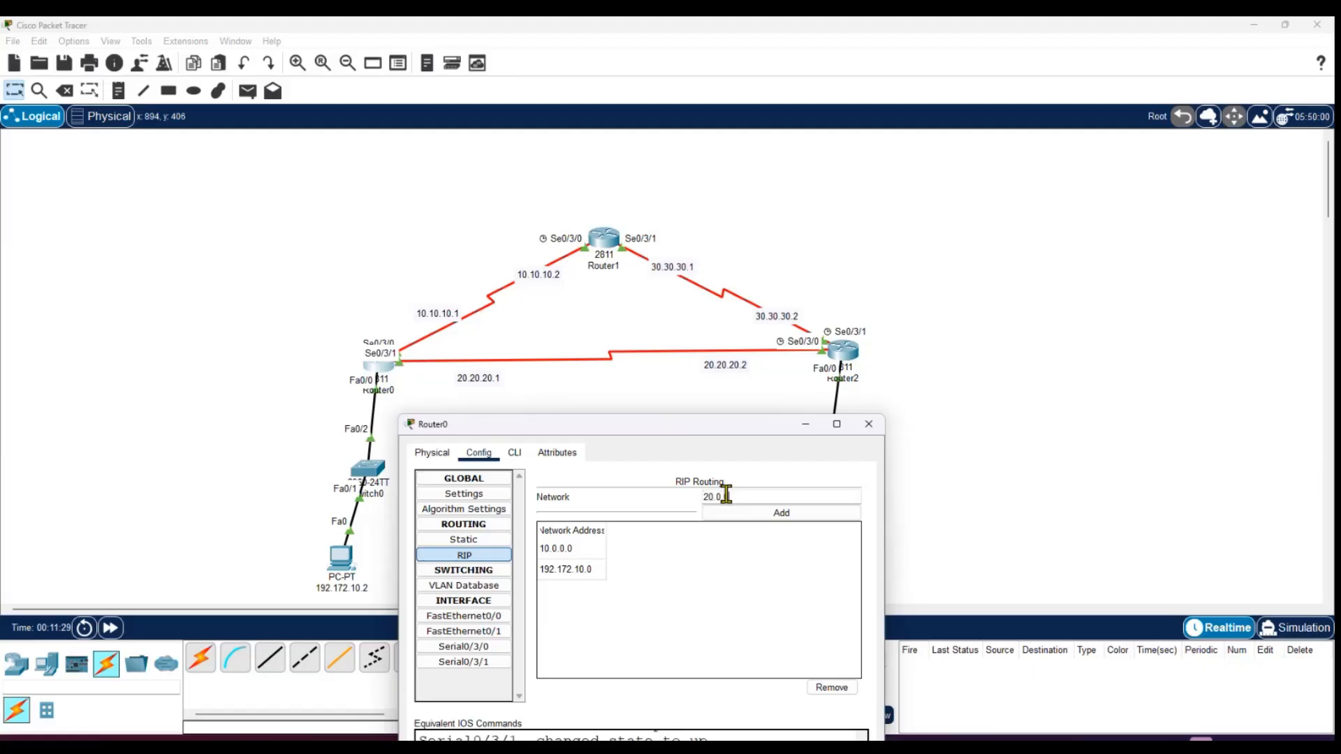
left_click(757, 512)
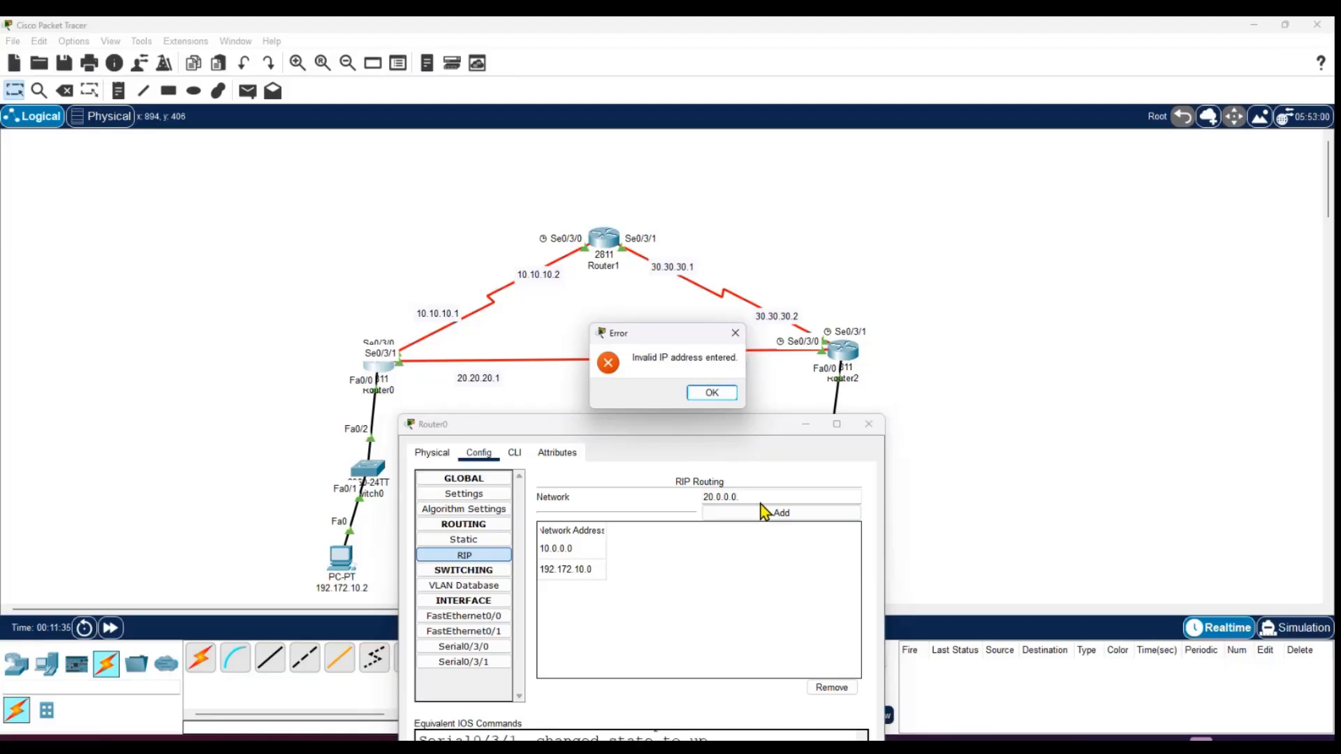
left_click(710, 394)
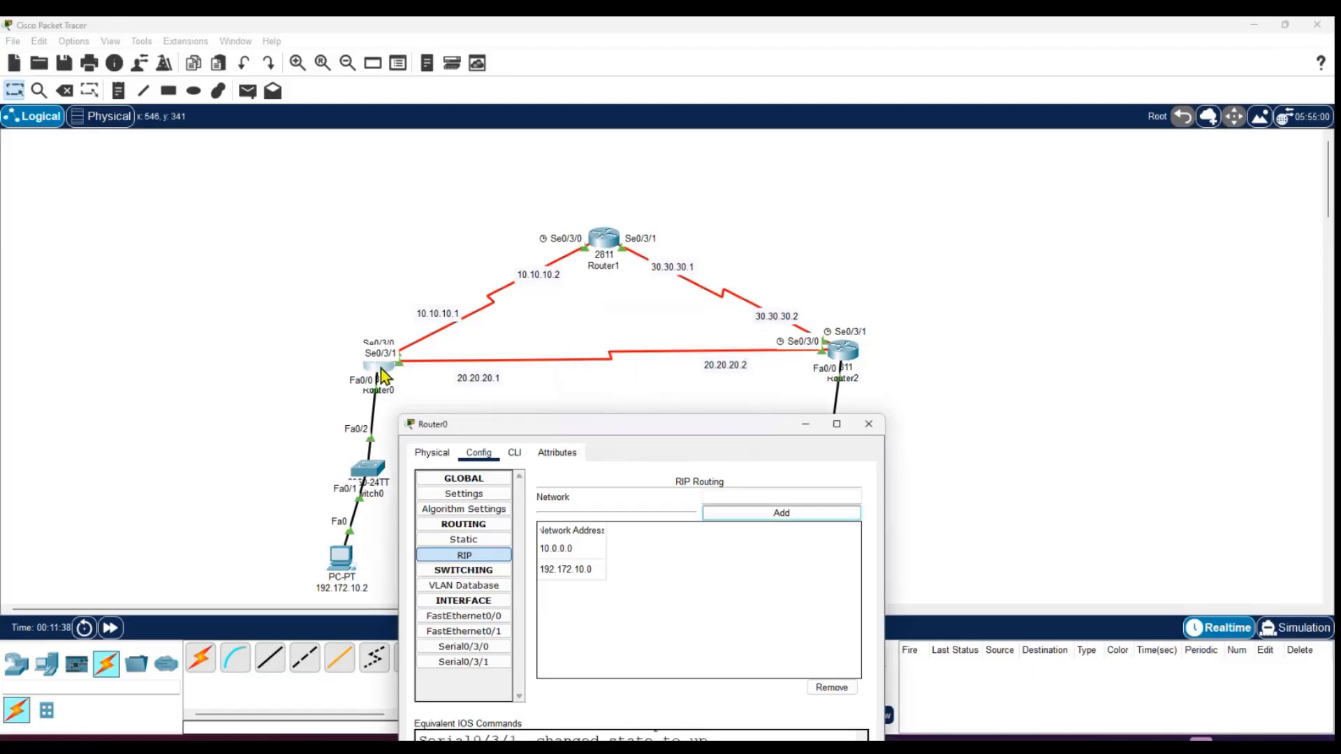
left_click(487, 663)
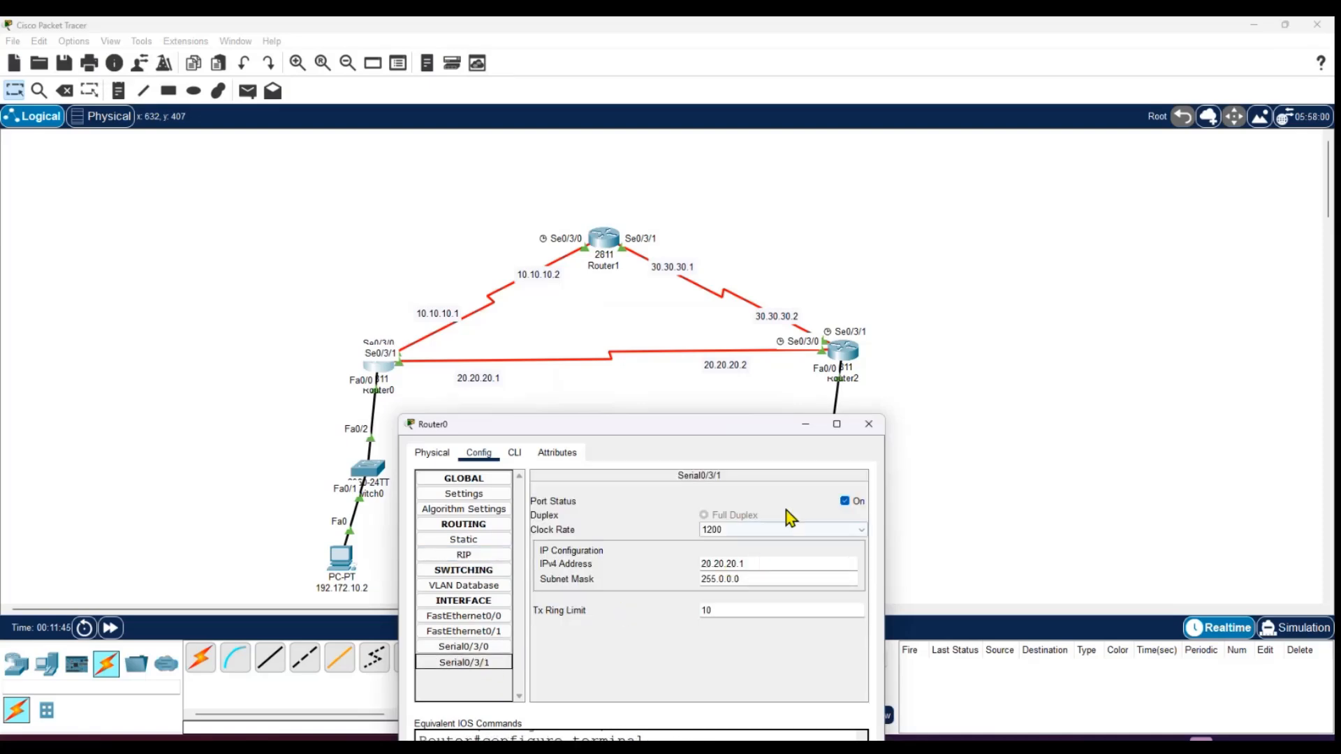
left_click(866, 426)
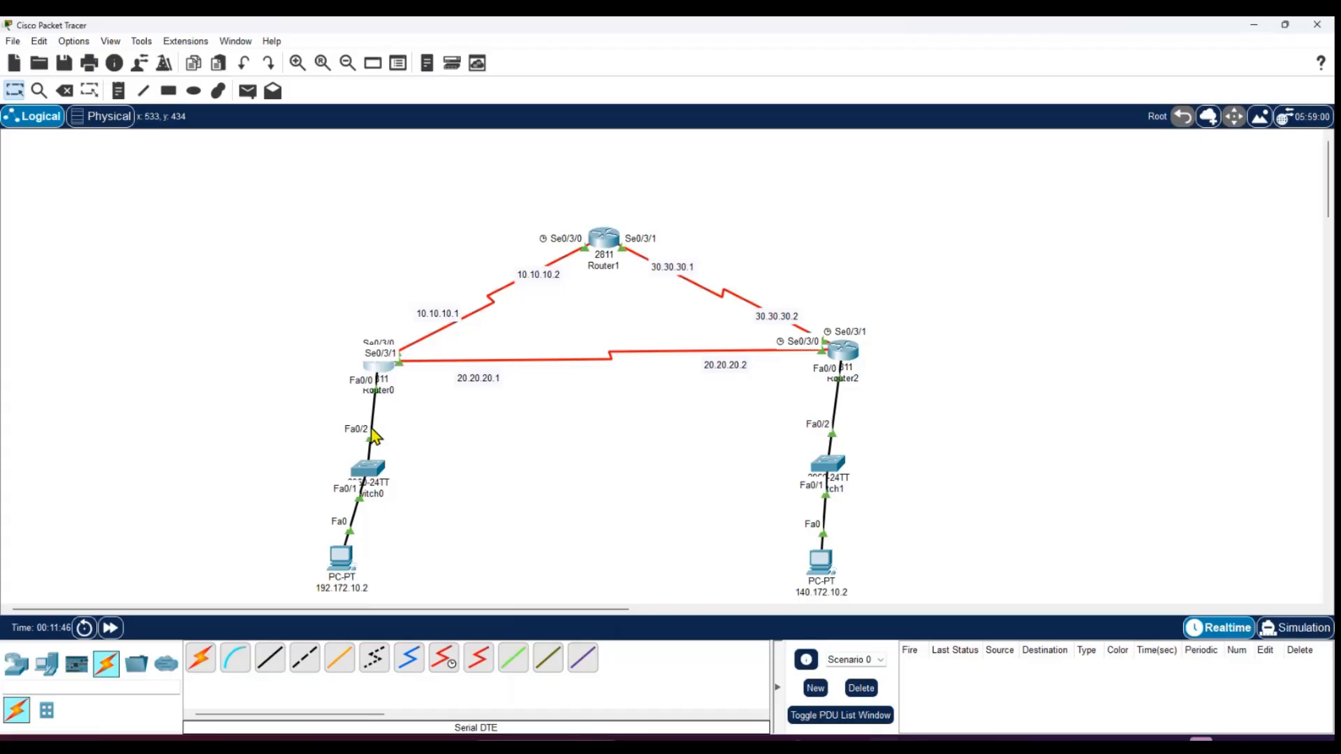
Reopen Router0's RIP routing configuration and add the network 20.0.0.0.
left_click(382, 366)
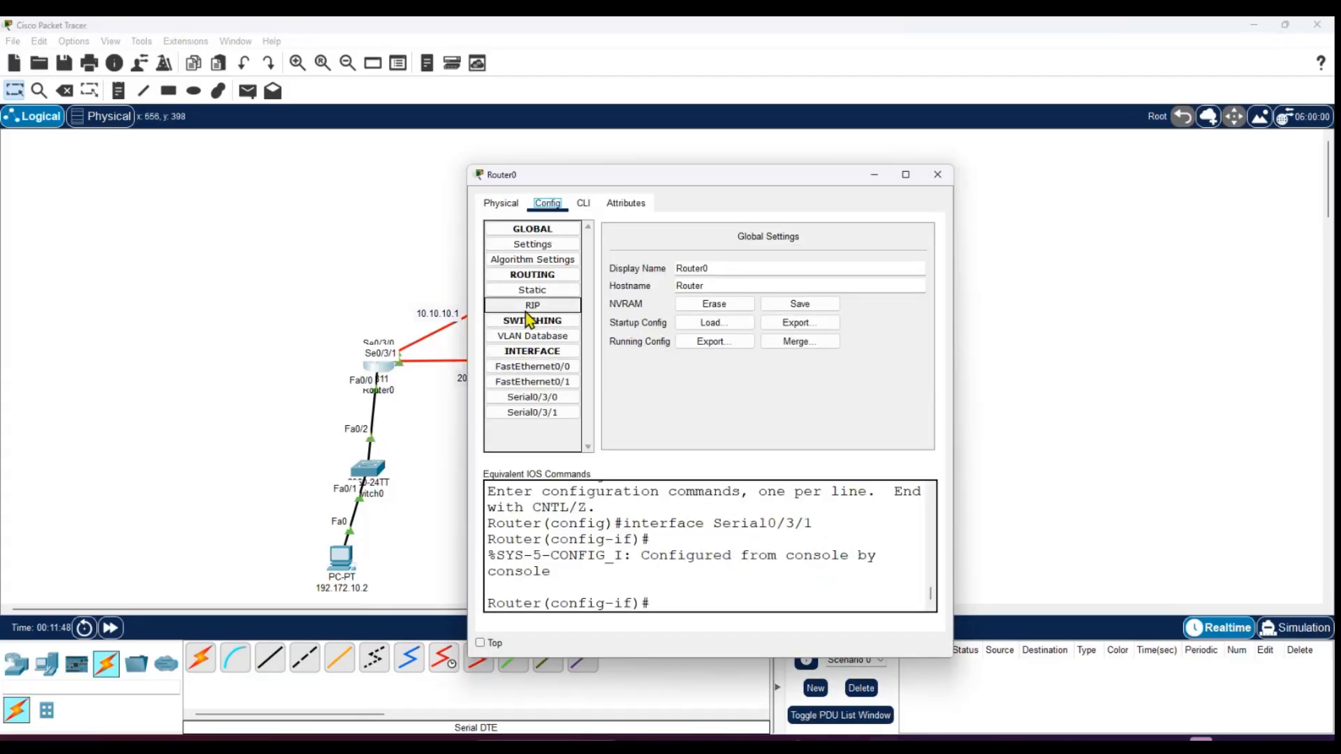
left_click(529, 307)
left_click_drag(776, 185, 626, 496)
left_click(643, 555)
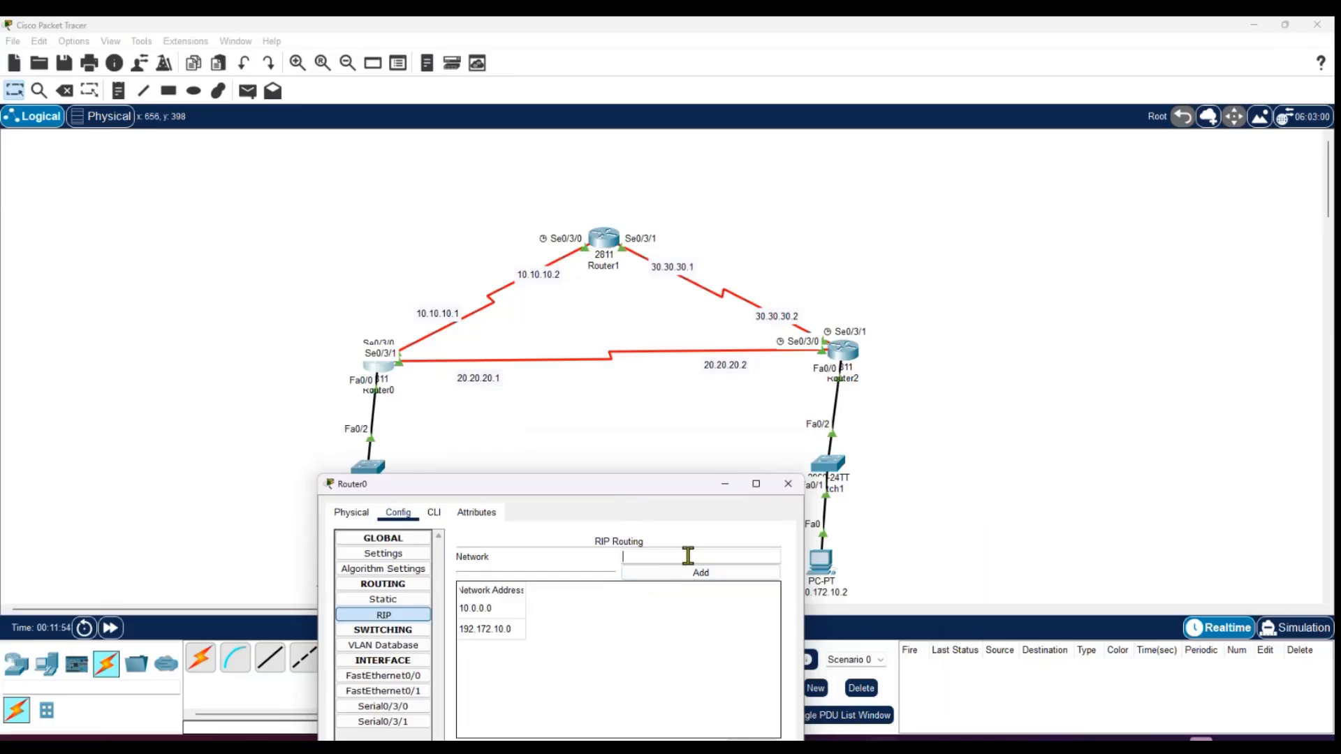
type("20.0.0.0")
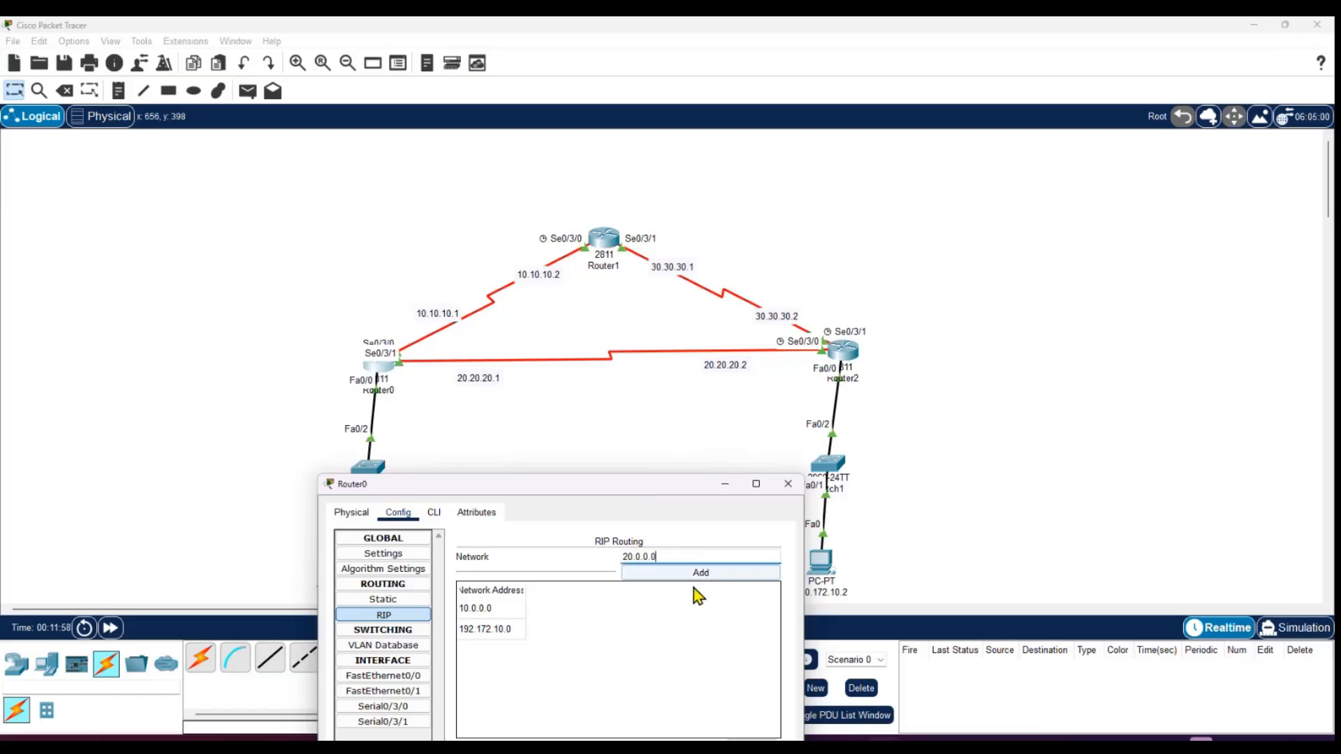
left_click(697, 575)
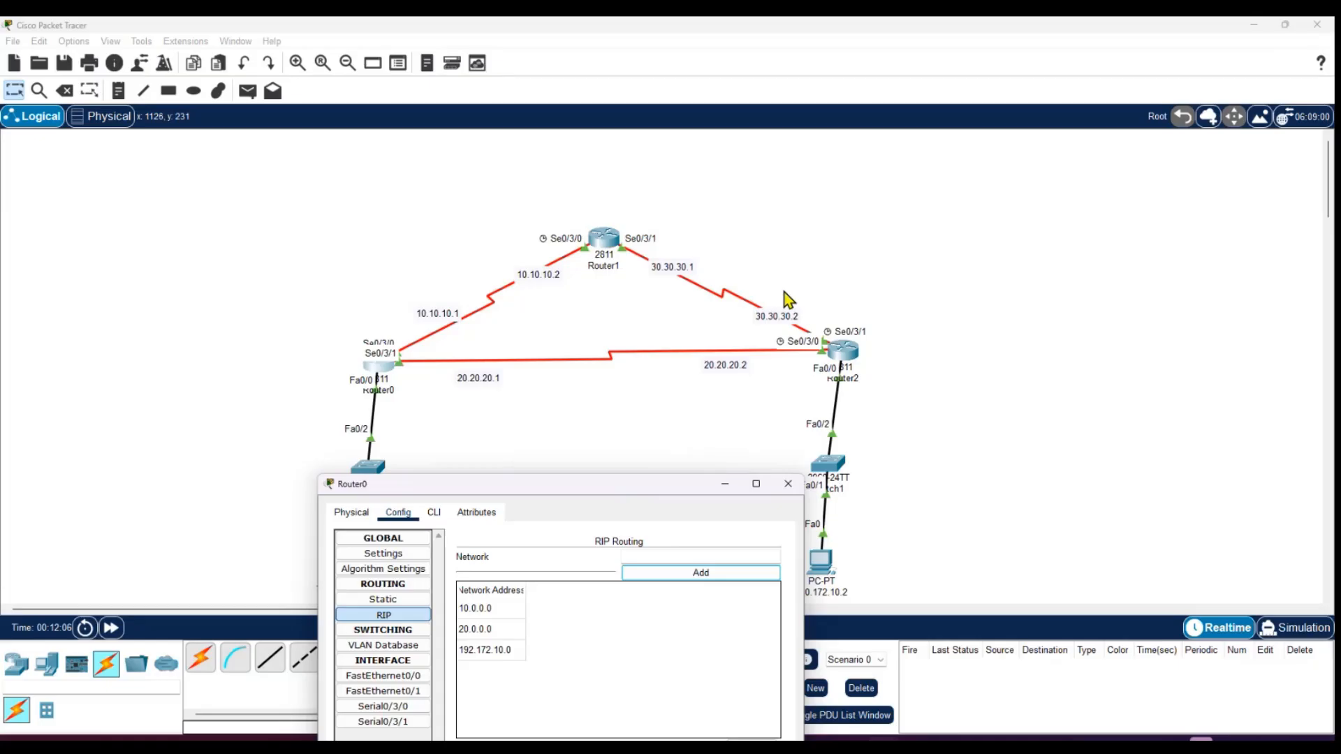
Add the network 30.0.0.0 to Router0's RIP routing and move the window clear of the PC with address 140.172.10.2.
left_click(669, 556)
type("30")
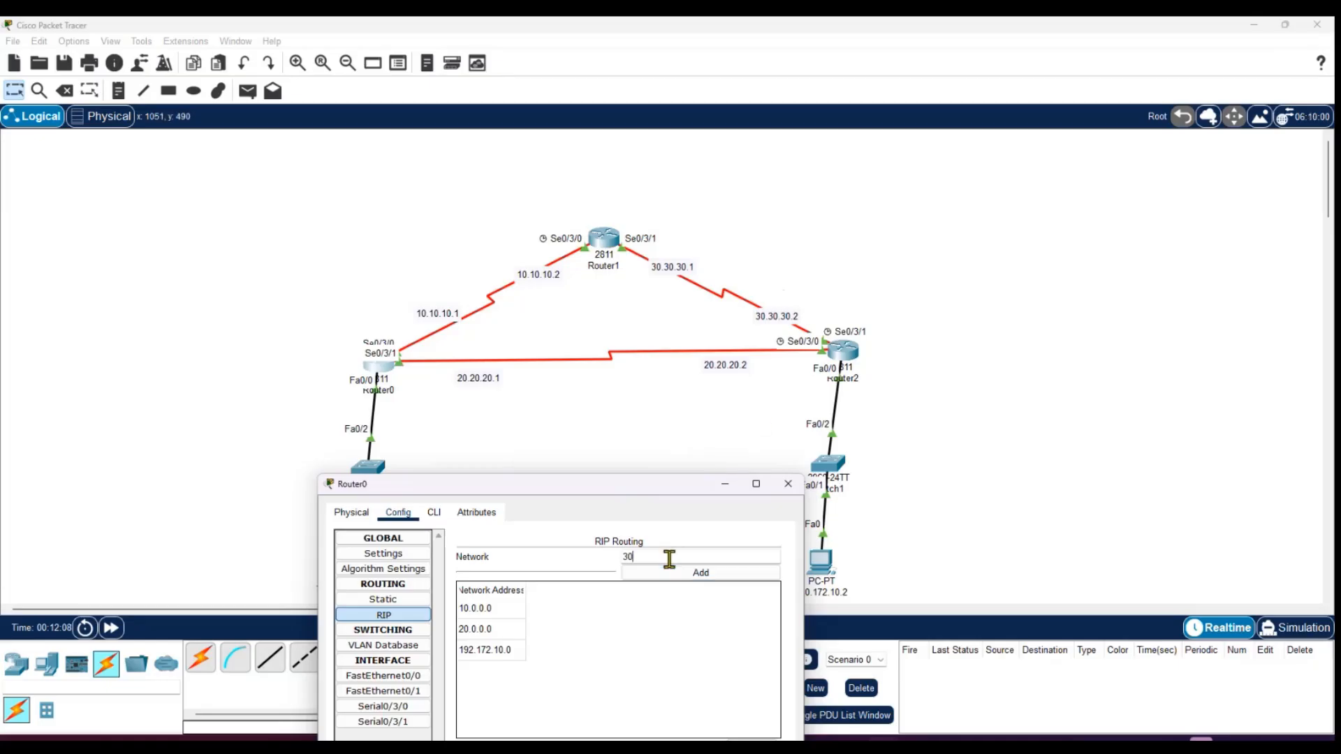
type(".30.30")
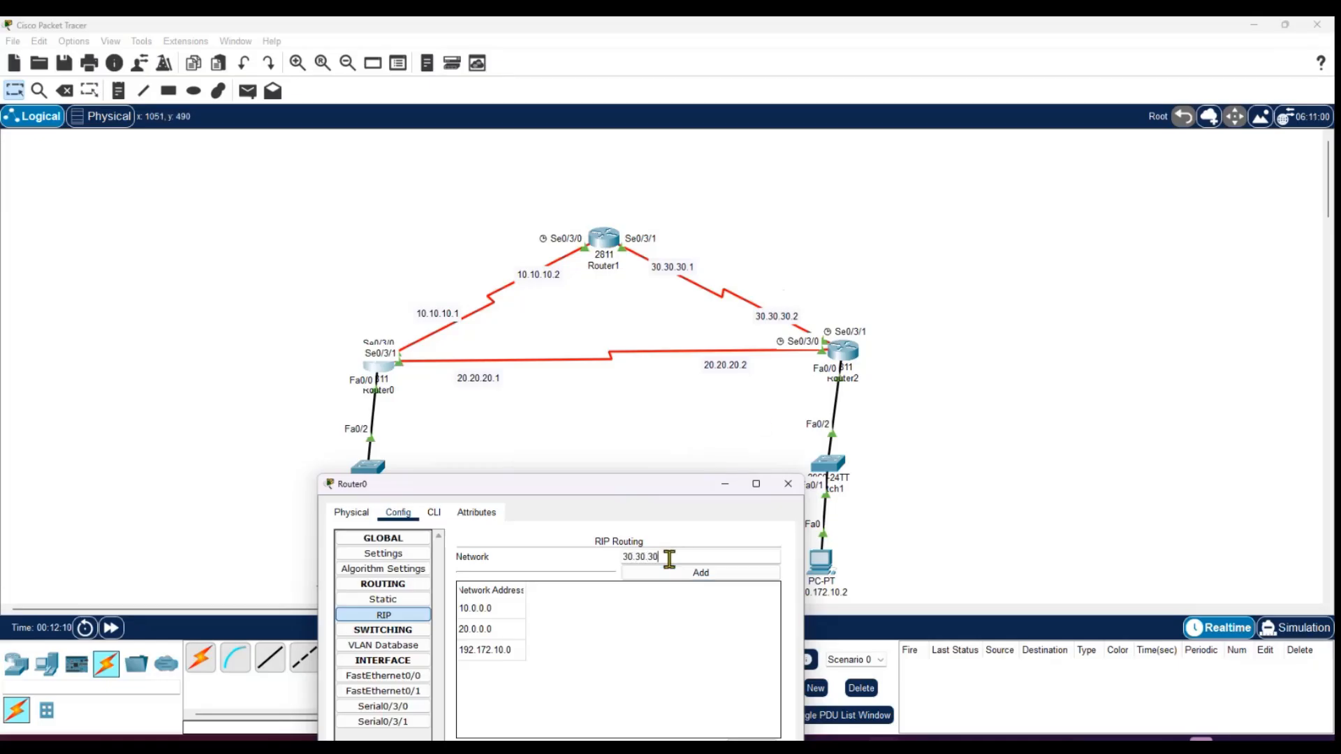
key("BackSpace")
key("BackSpace")
key("BackSpace")
key("BackSpace")
key("BackSpace")
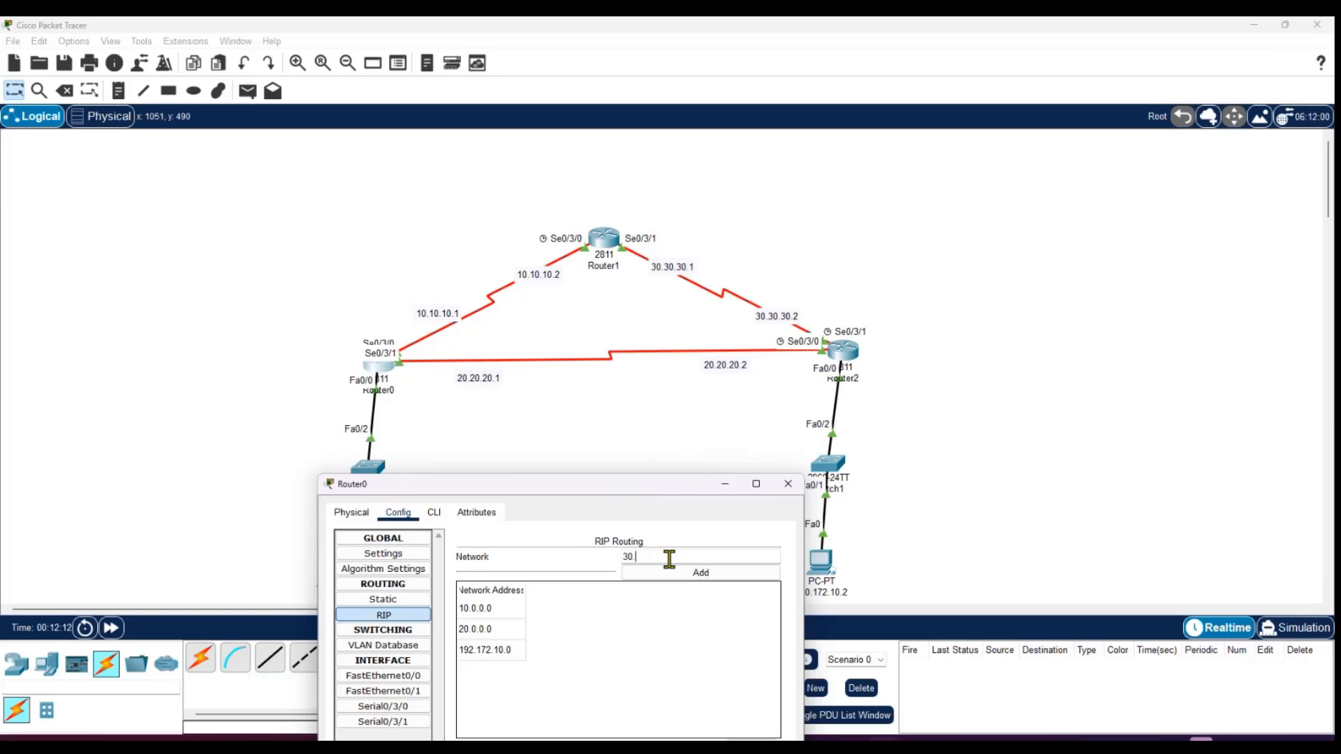
type("0.0.0")
left_click(683, 574)
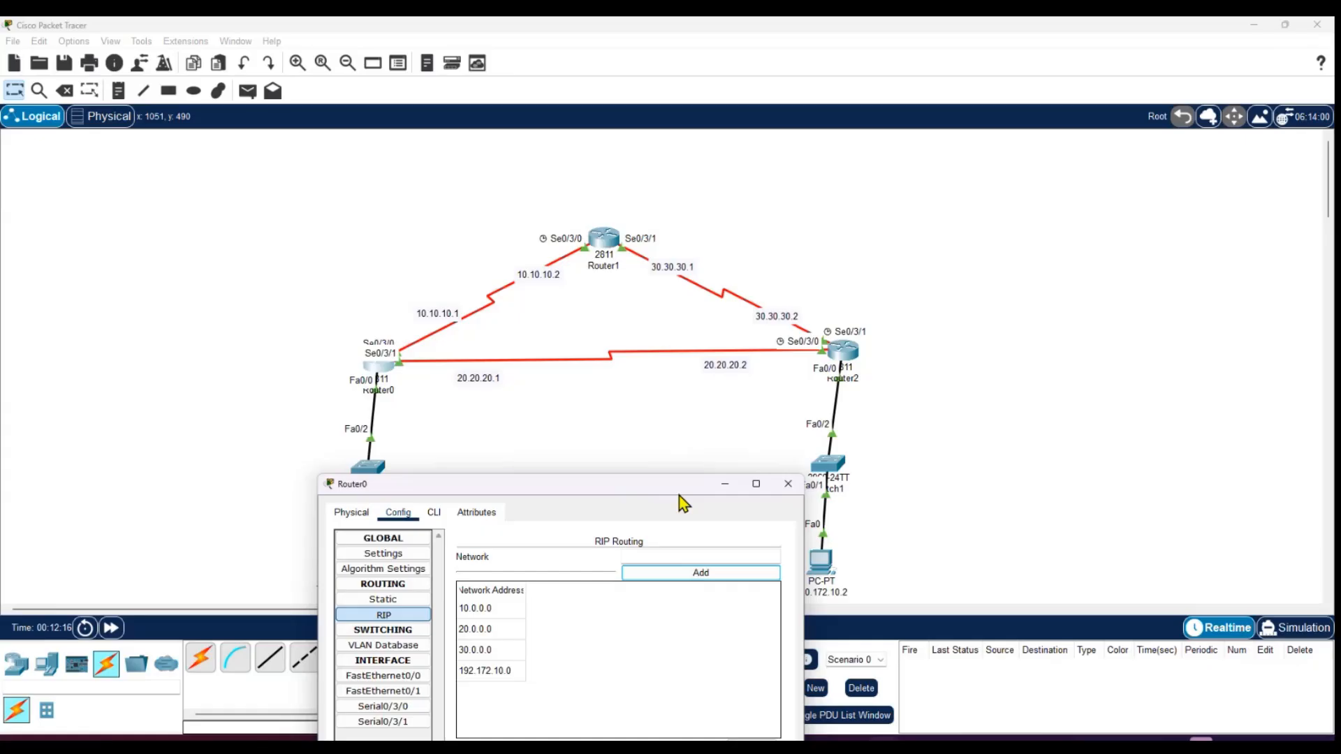
left_click_drag(678, 493, 611, 476)
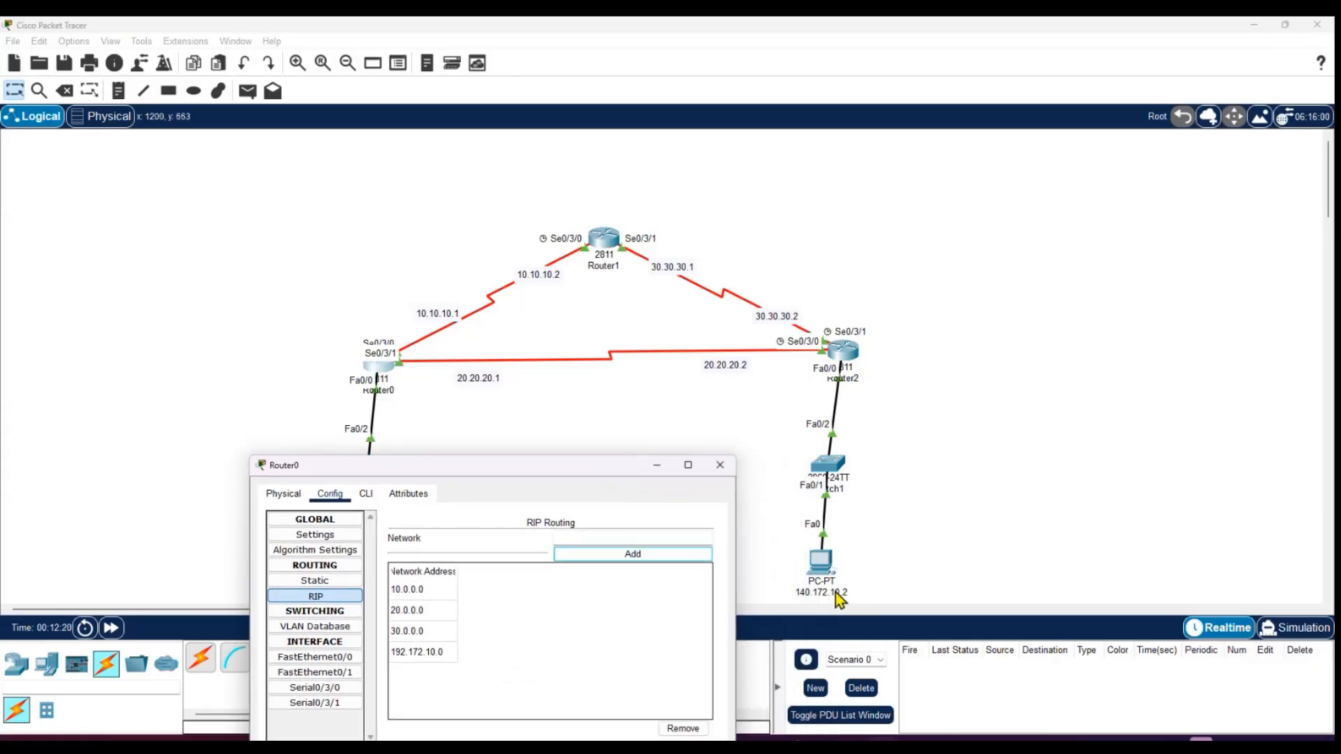
Add the network 140.172.0.0 to Router0's RIP routing and close the router window.
left_click(579, 535)
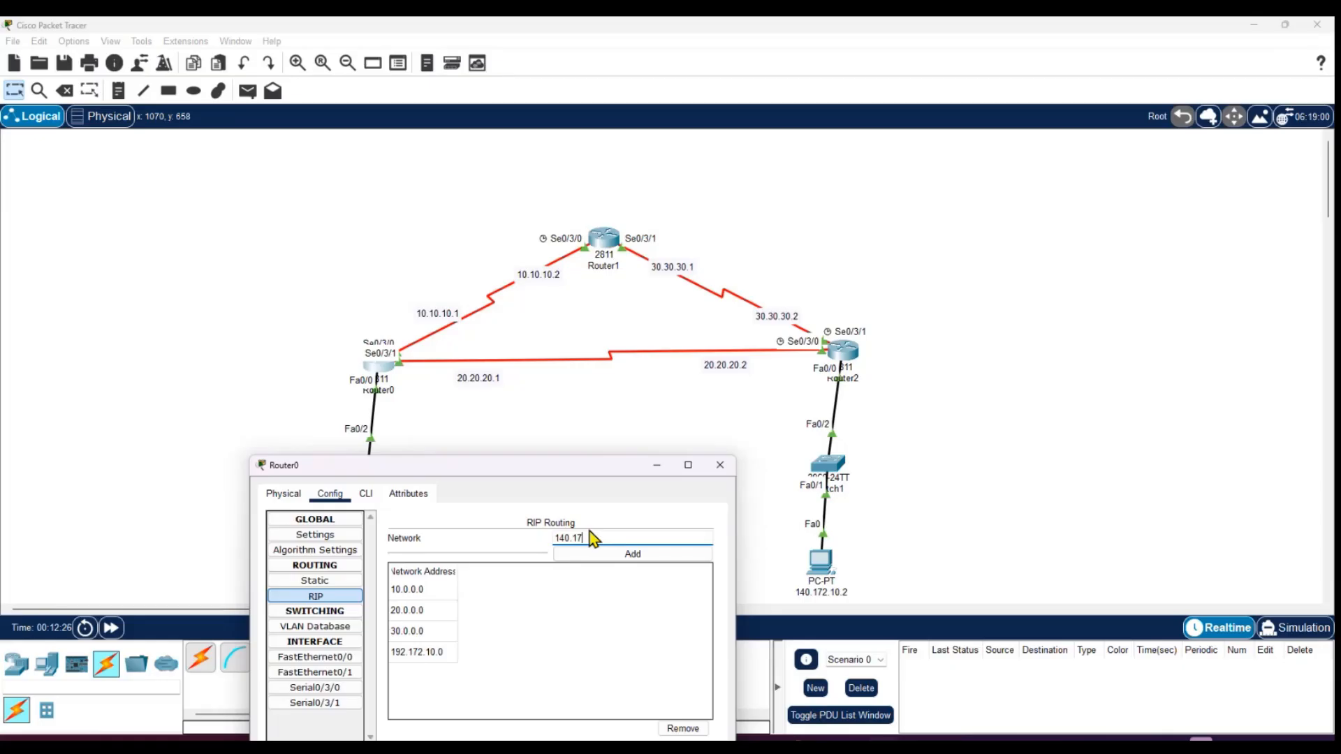
type("140.1720")
key("BackSpace")
type(".0.0")
left_click(686, 555)
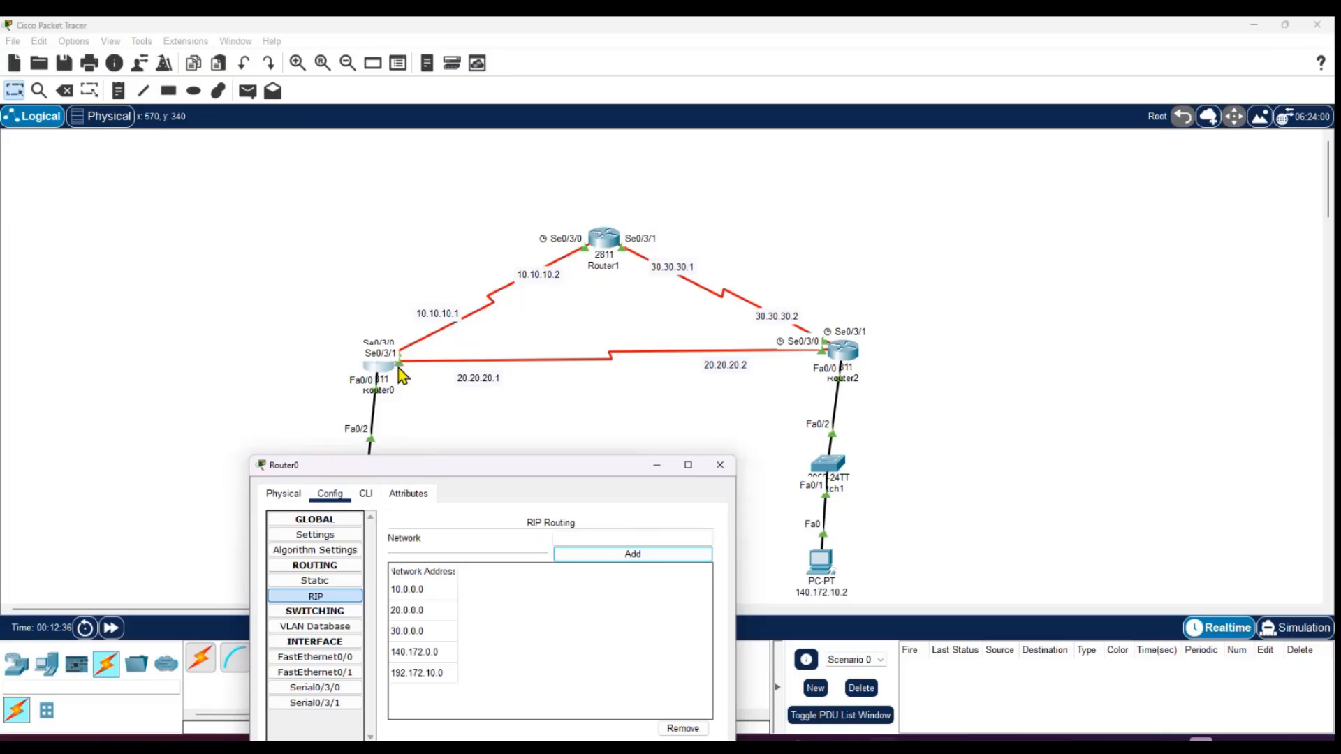
left_click(730, 468)
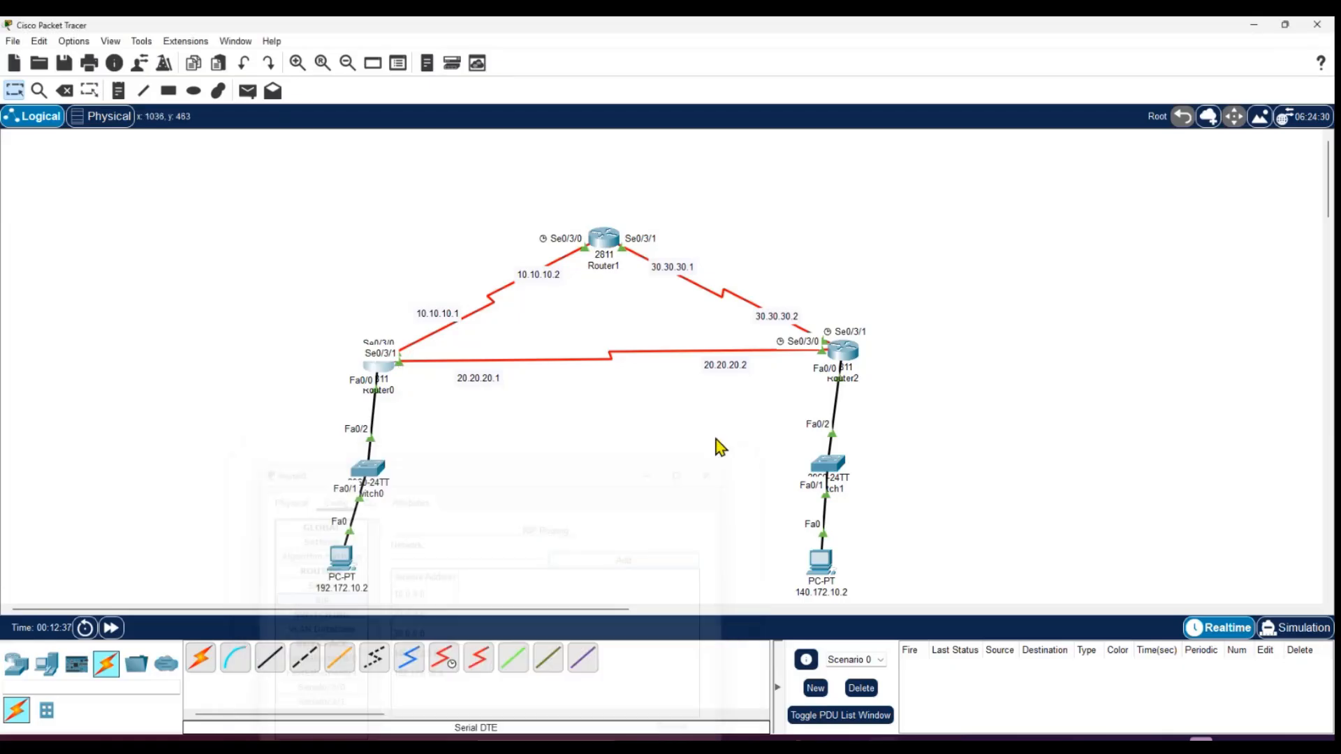
Open Router1's RIP routing configuration, keeping the topology in view, and add the network 10.0.0.0.
left_click(613, 246)
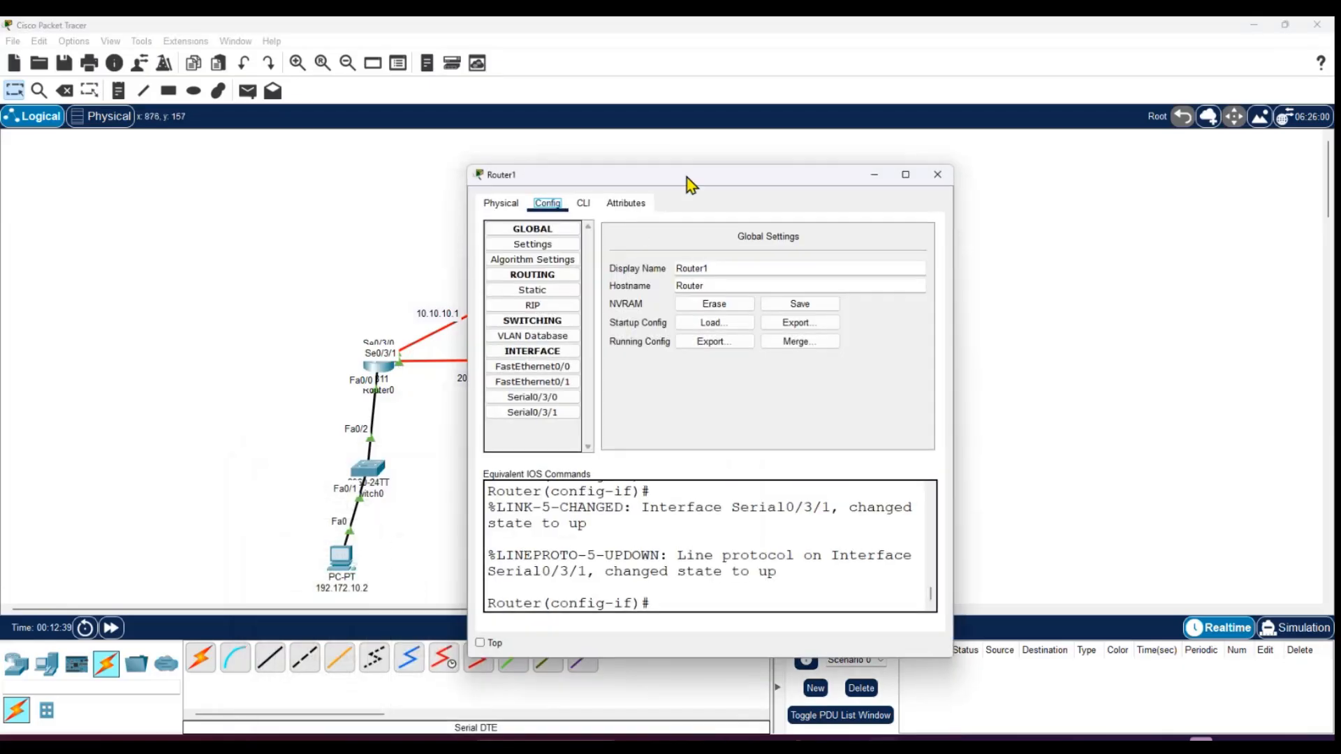
left_click_drag(690, 178, 630, 460)
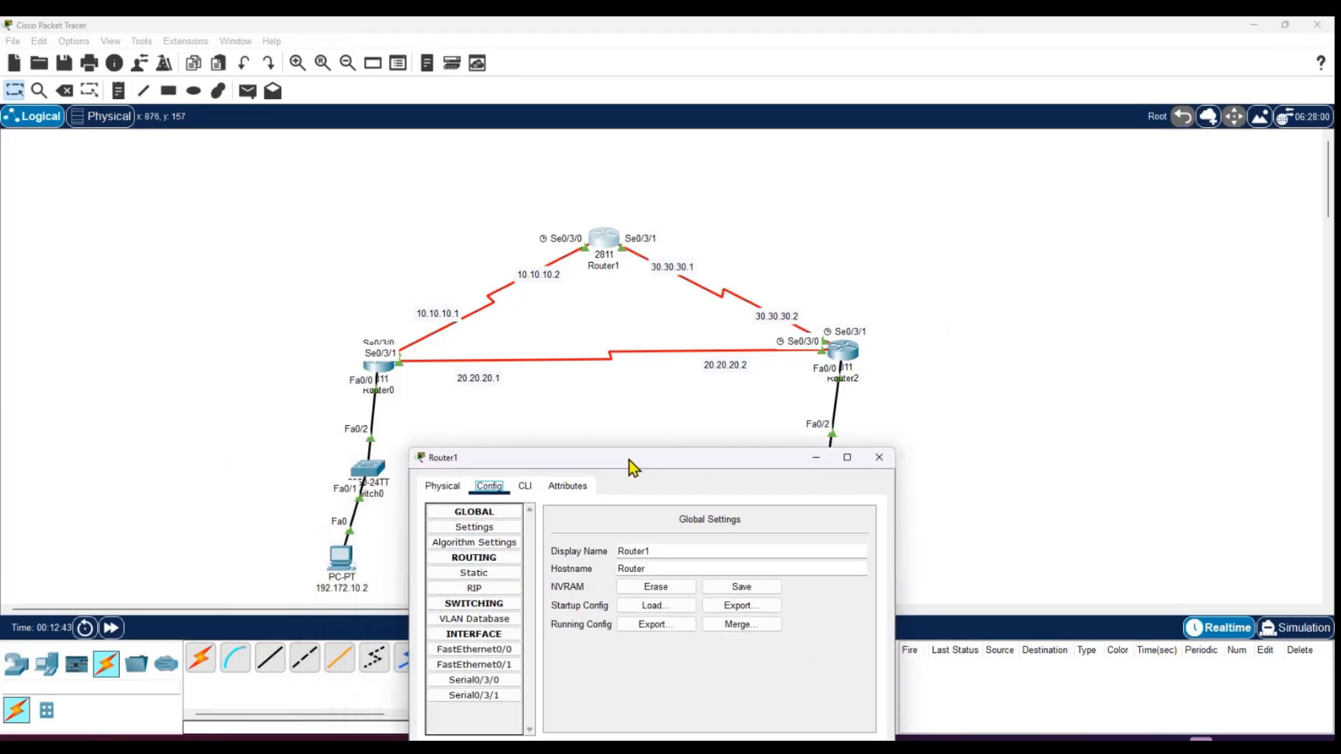
left_click(489, 588)
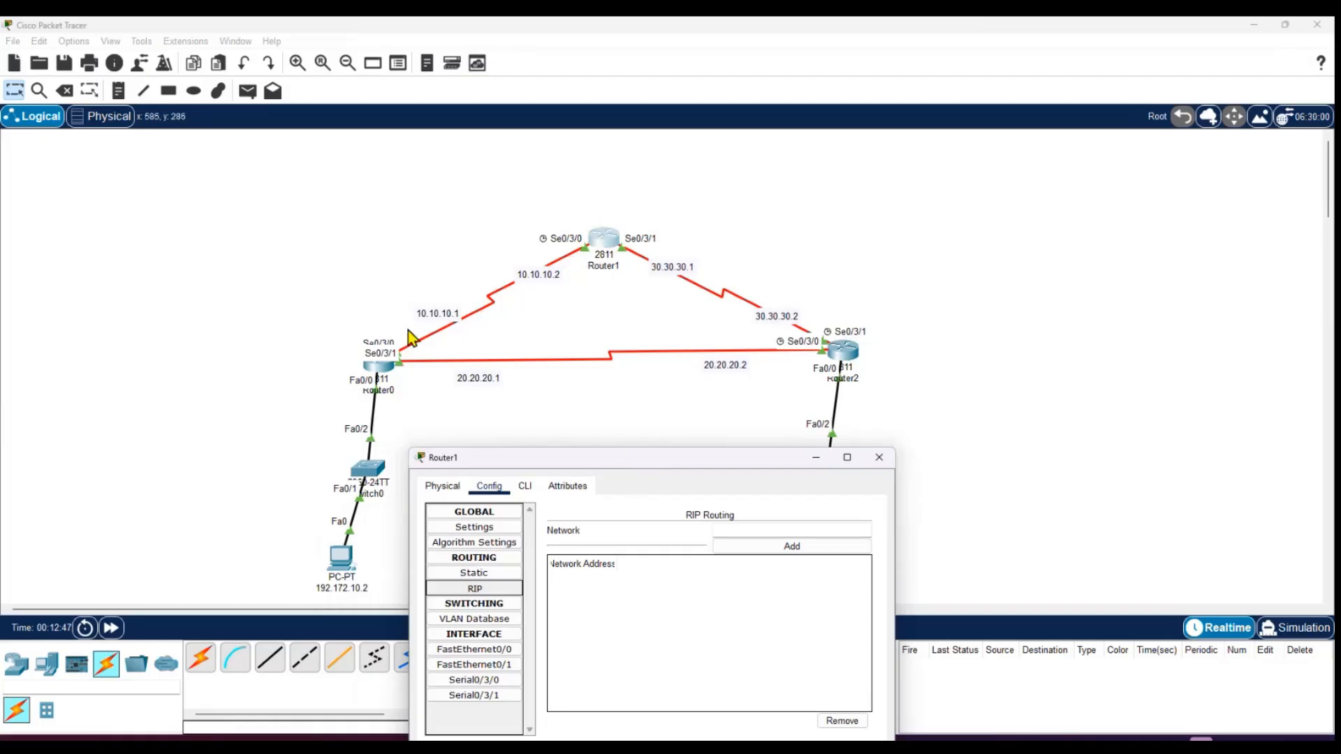
left_click(749, 529)
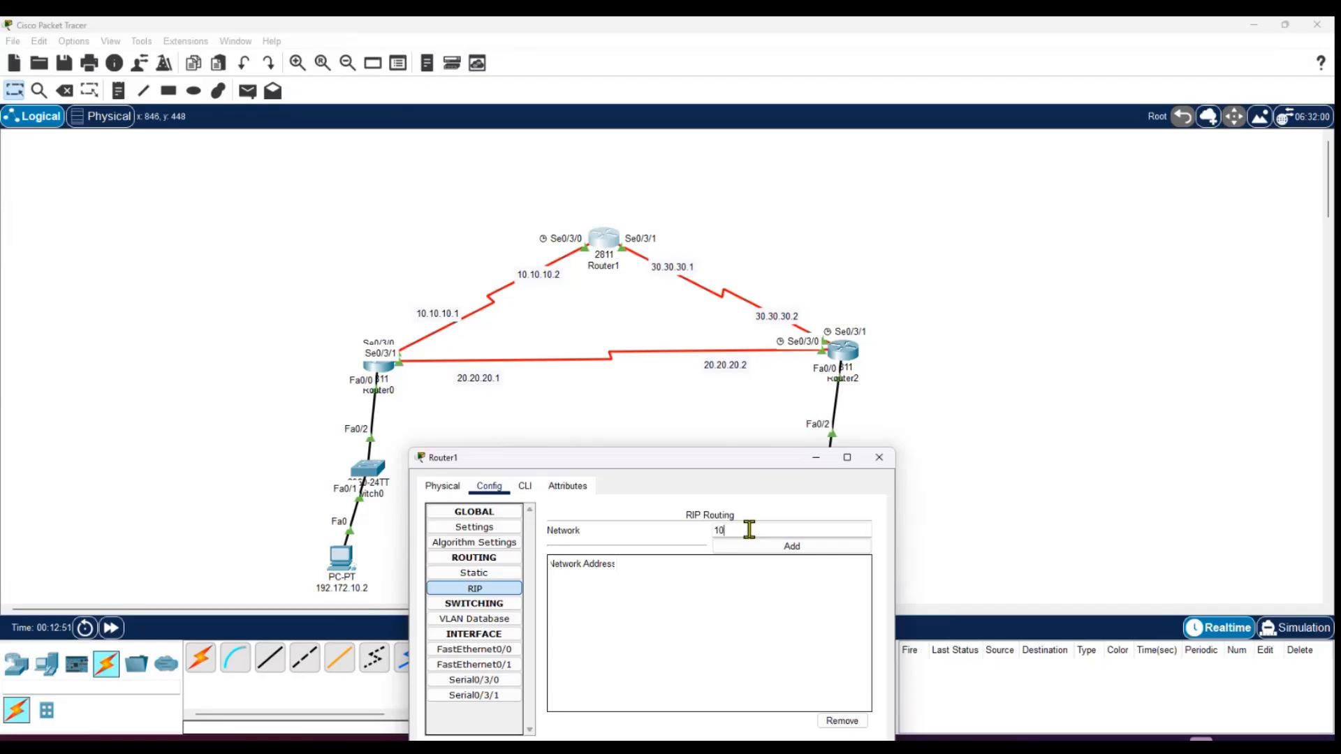
type("10.0.0.0")
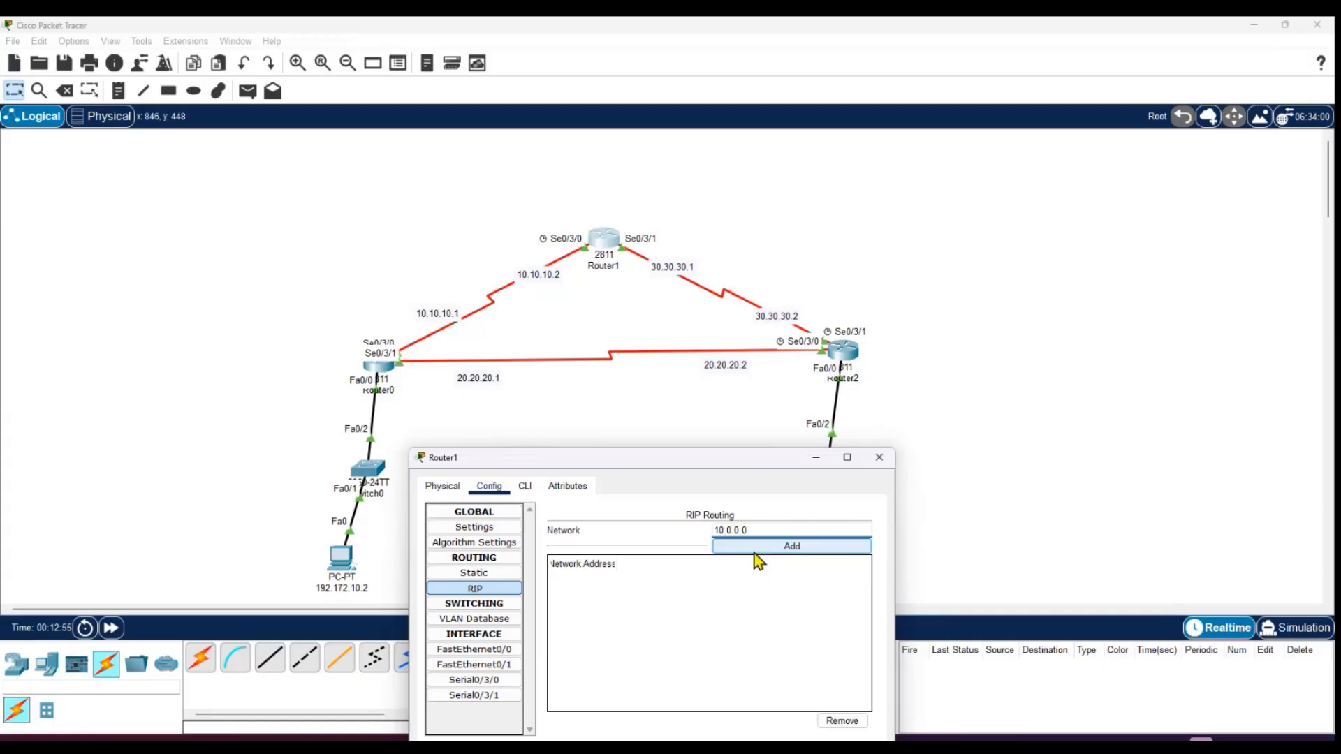
left_click(754, 546)
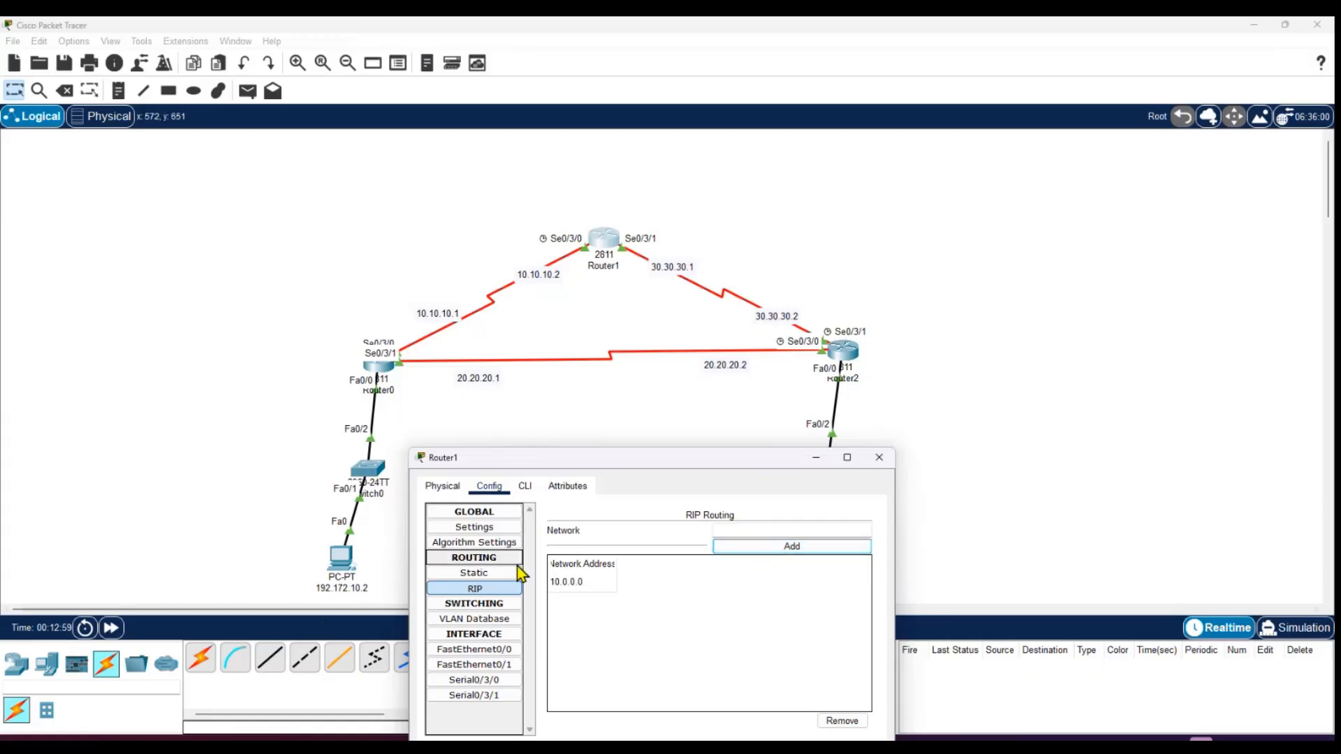
Add the networks 192.172.10.0 and 20.0.0.0 to Router1's RIP routing.
left_click(741, 530)
type("1")
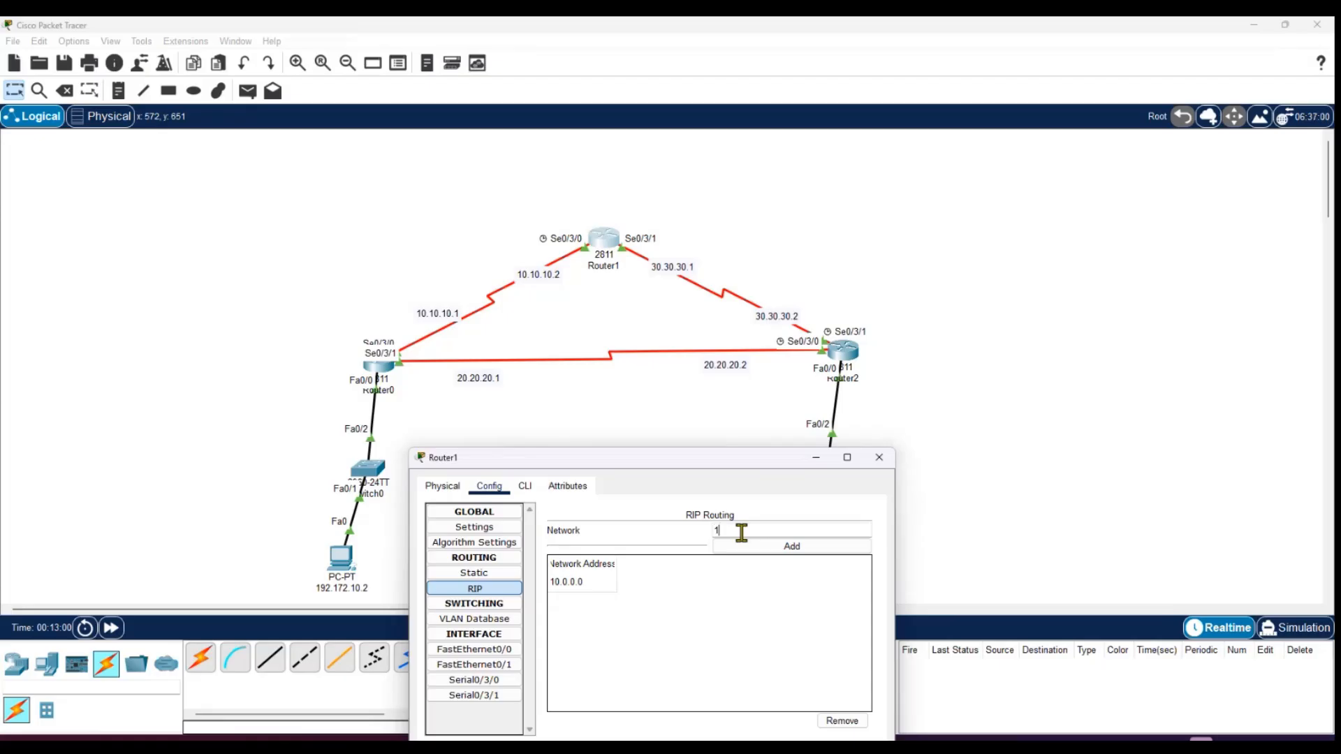
type("92.172.10.0")
left_click(811, 547)
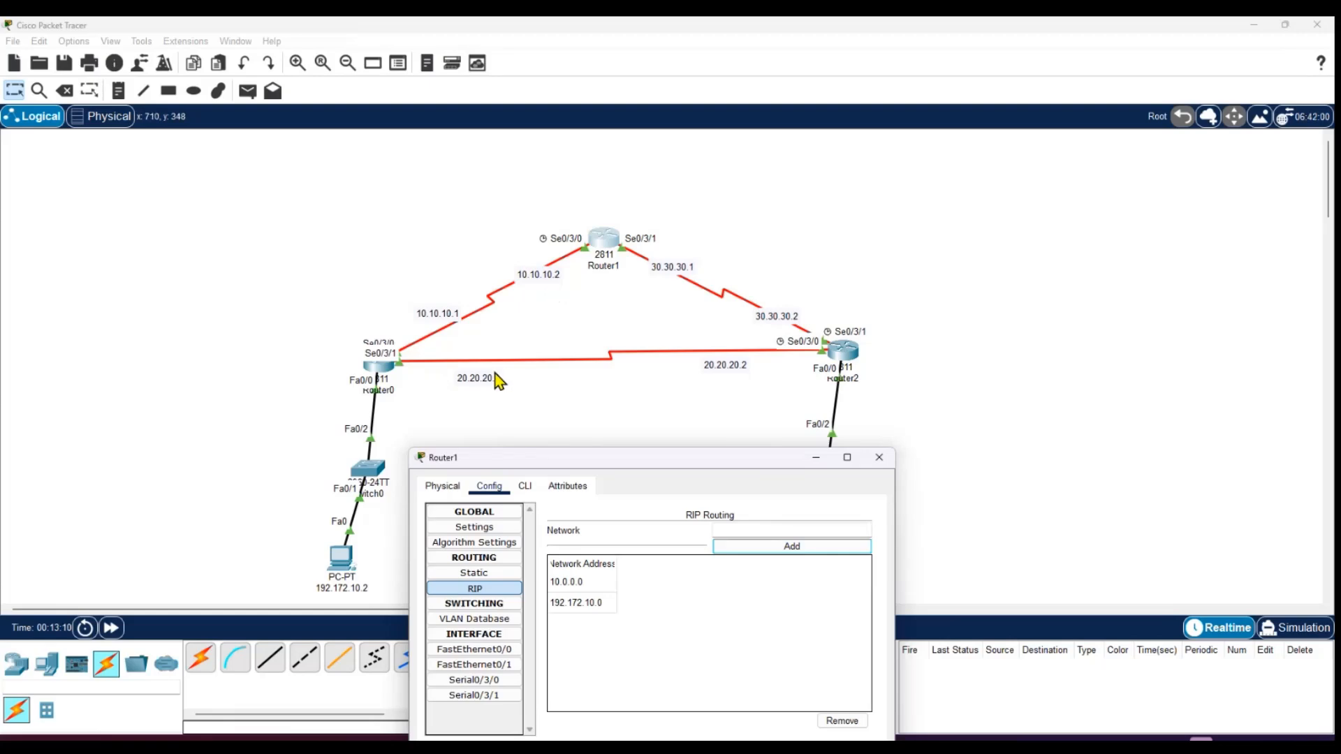
left_click(779, 529)
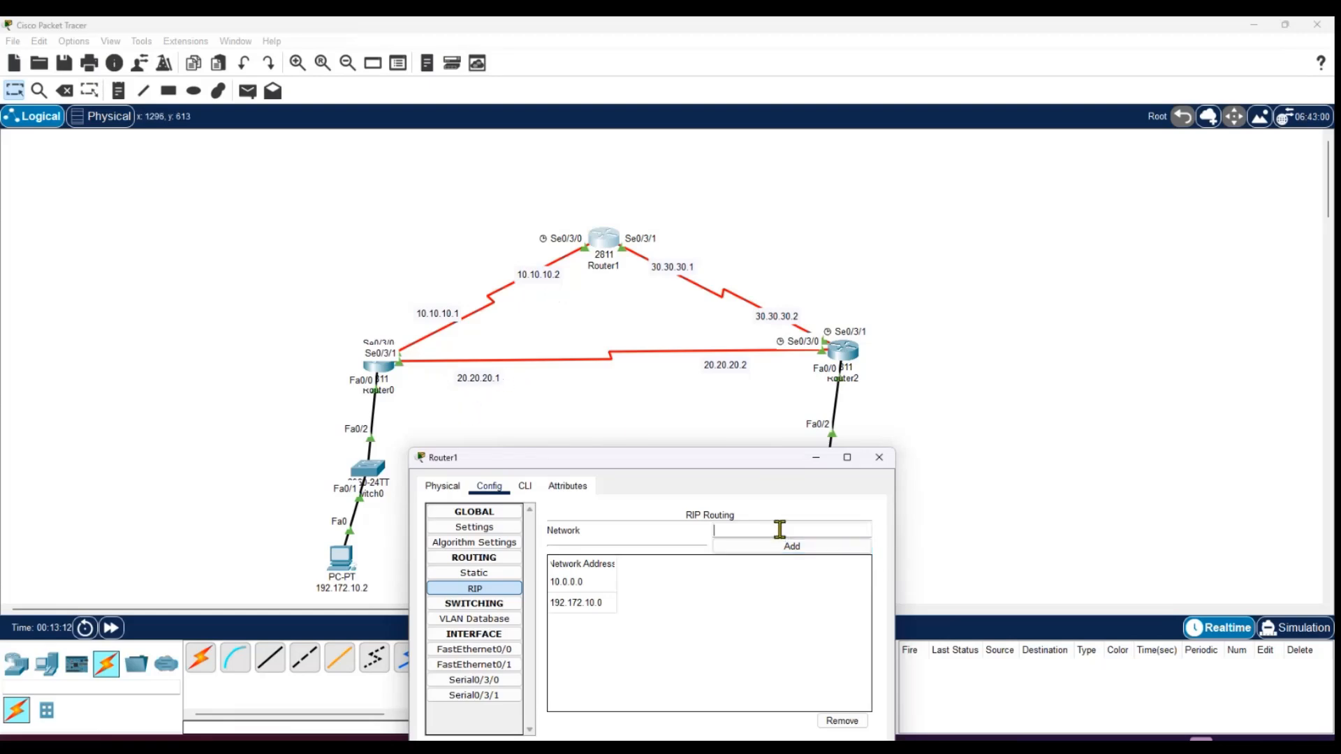
type("20.0.0.0")
left_click(796, 545)
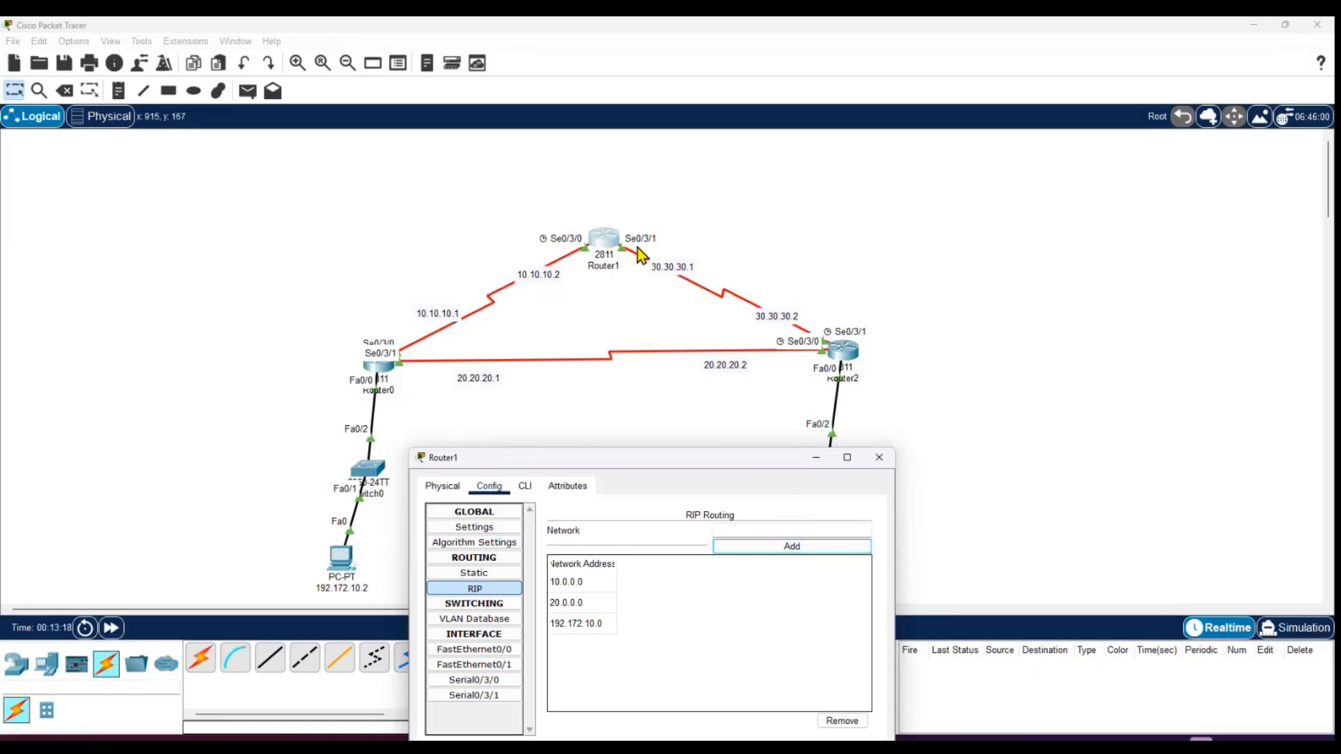
Add the networks 30.0.0.0 and 140.172.0.0 to Router1's RIP routing and close the router window.
left_click(761, 531)
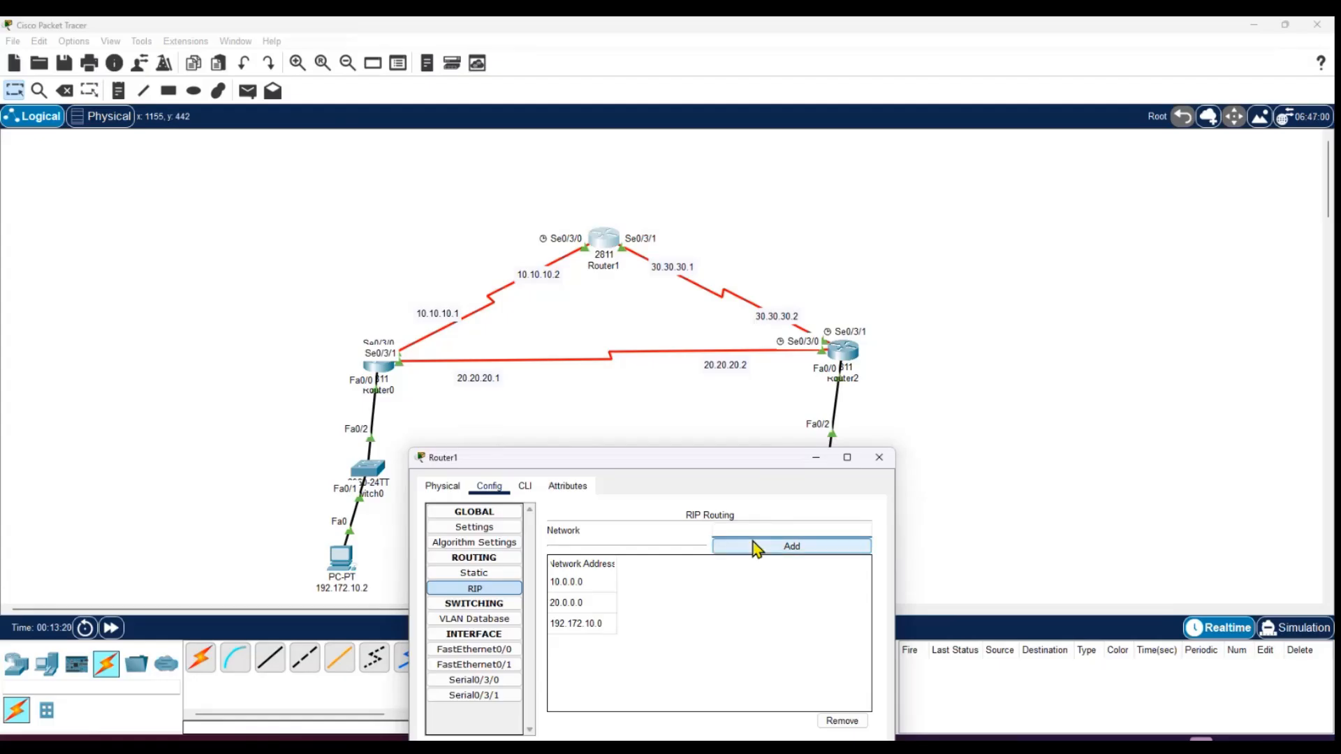
type("30.0.0.0")
left_click(756, 546)
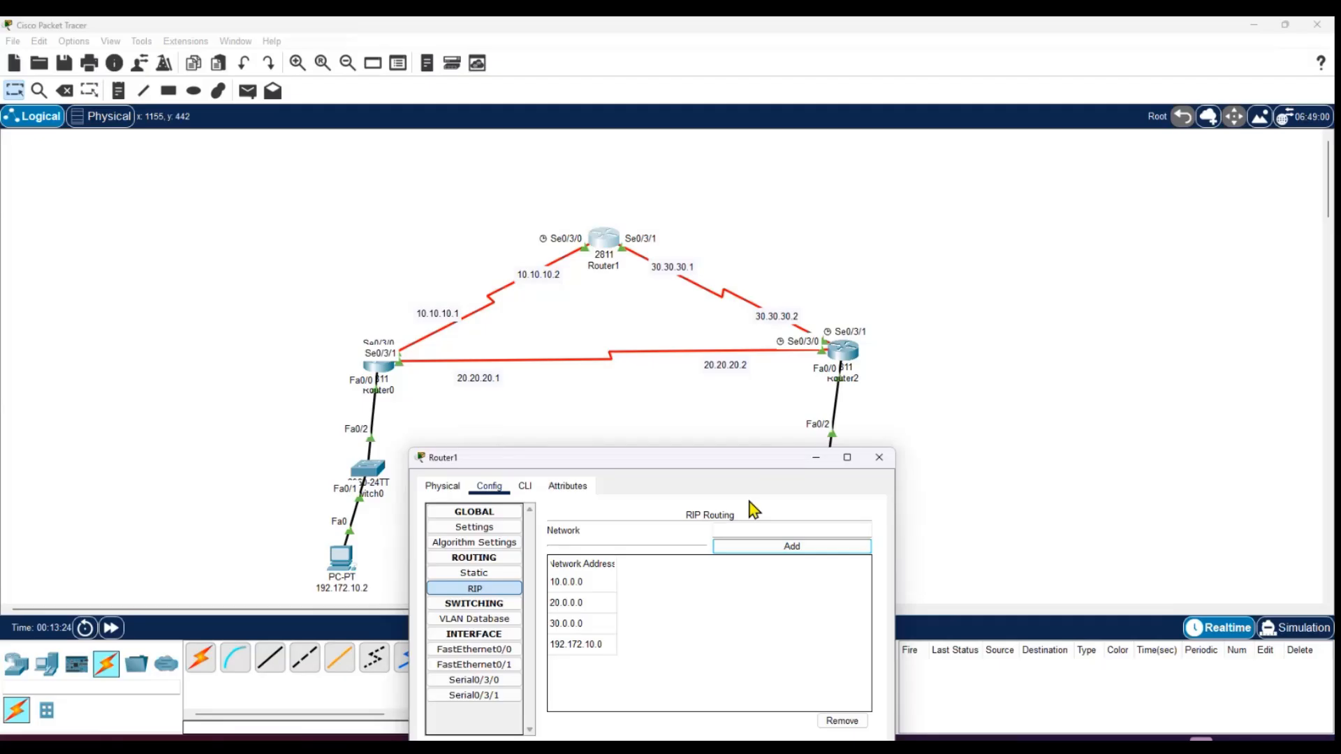
left_click_drag(544, 454, 268, 400)
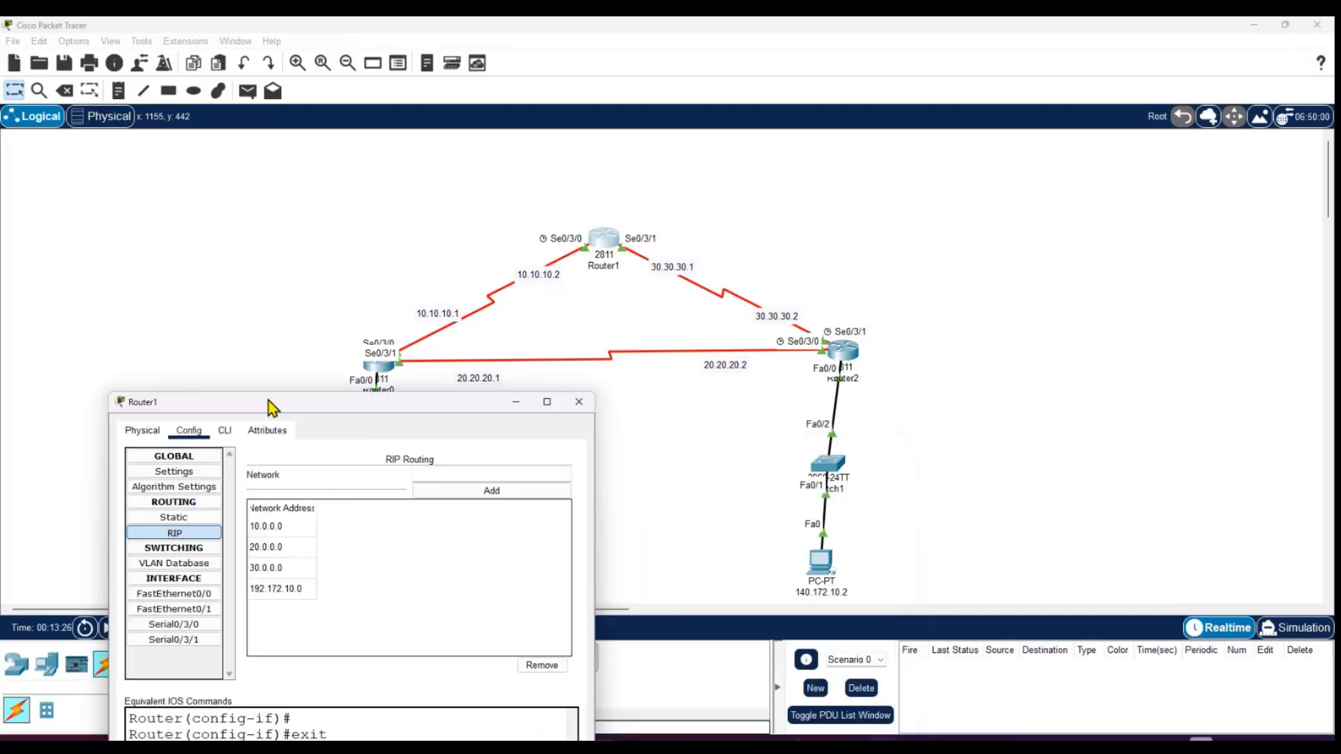
left_click(454, 478)
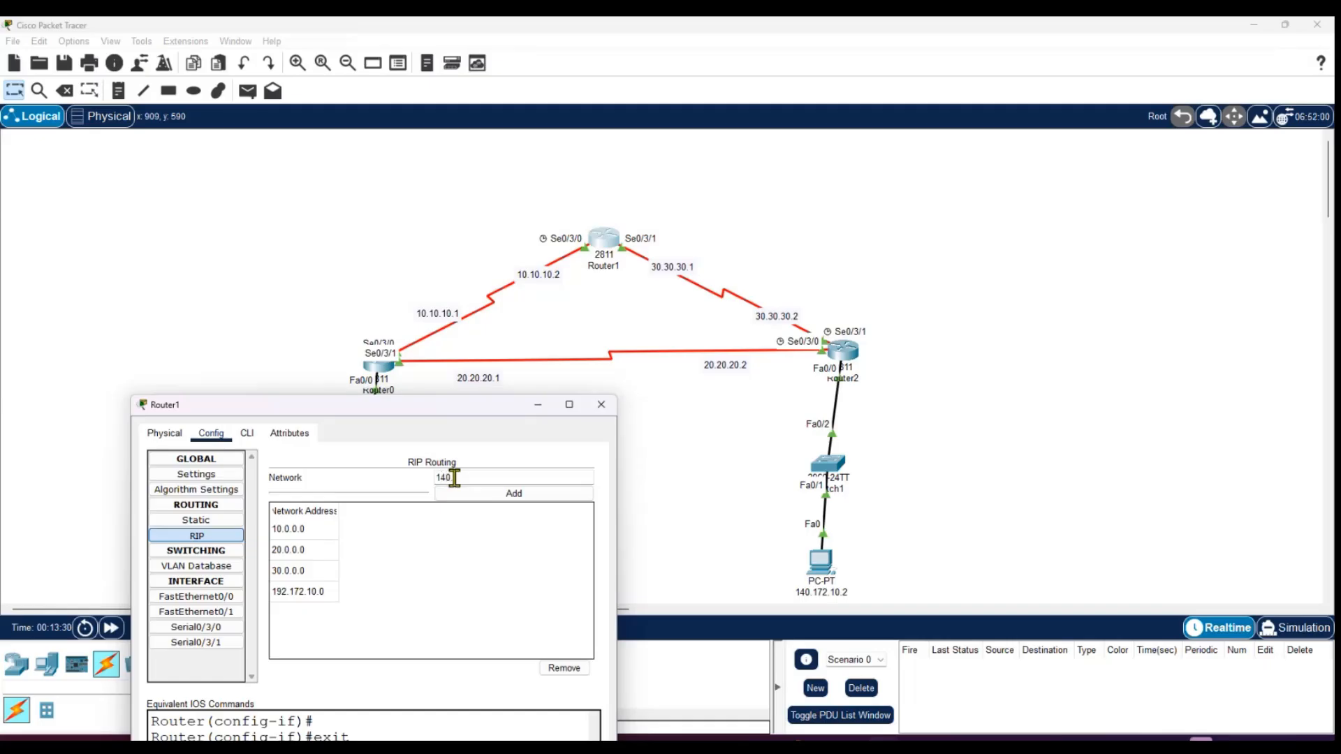
type("140.172.0.0")
left_click(484, 495)
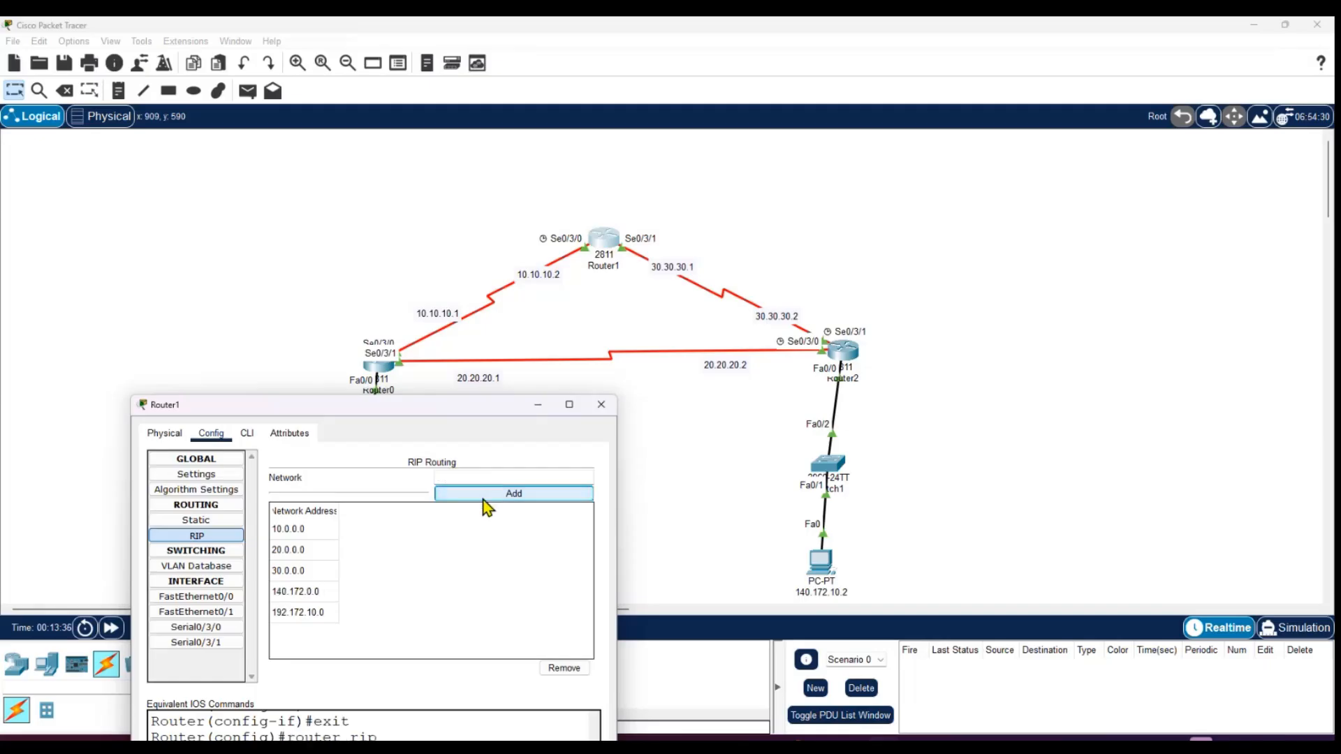
left_click(601, 405)
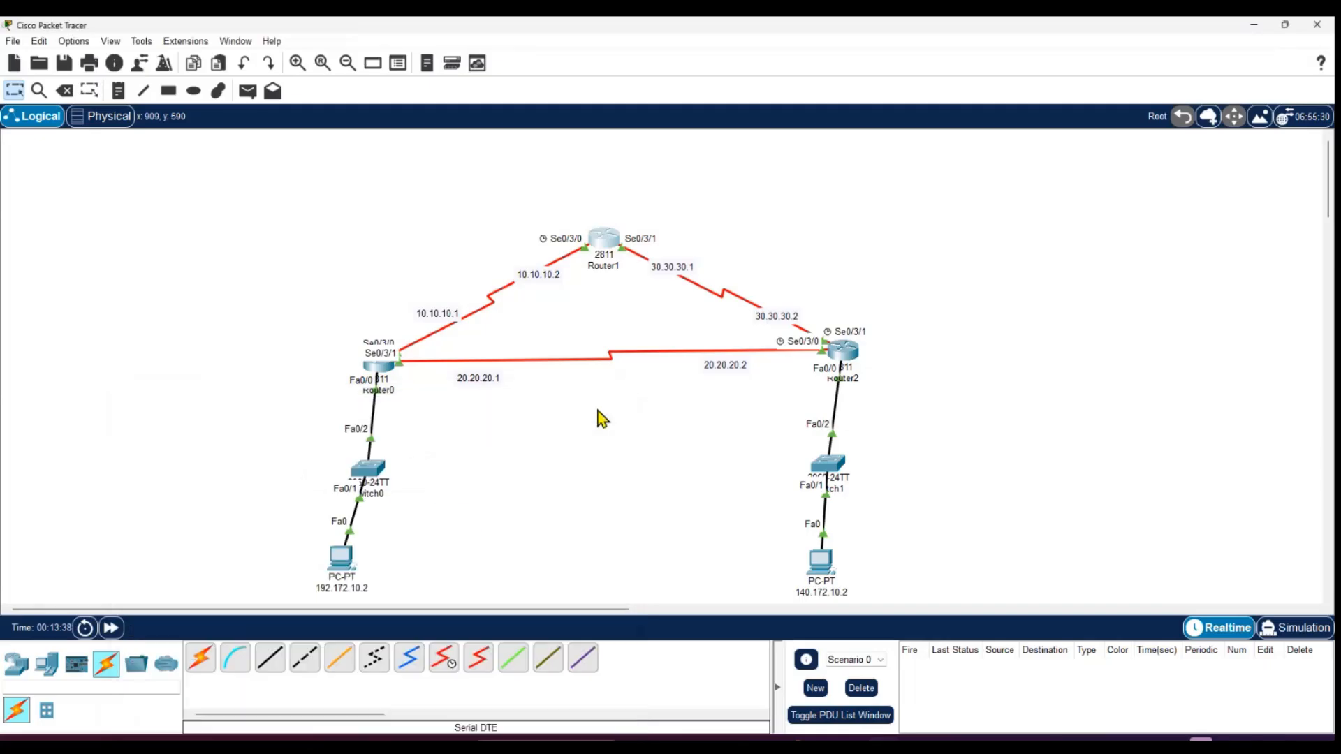
Open Router2's RIP routing configuration, keeping the topology in view, and add the network 140.172.0.0.
left_click(845, 351)
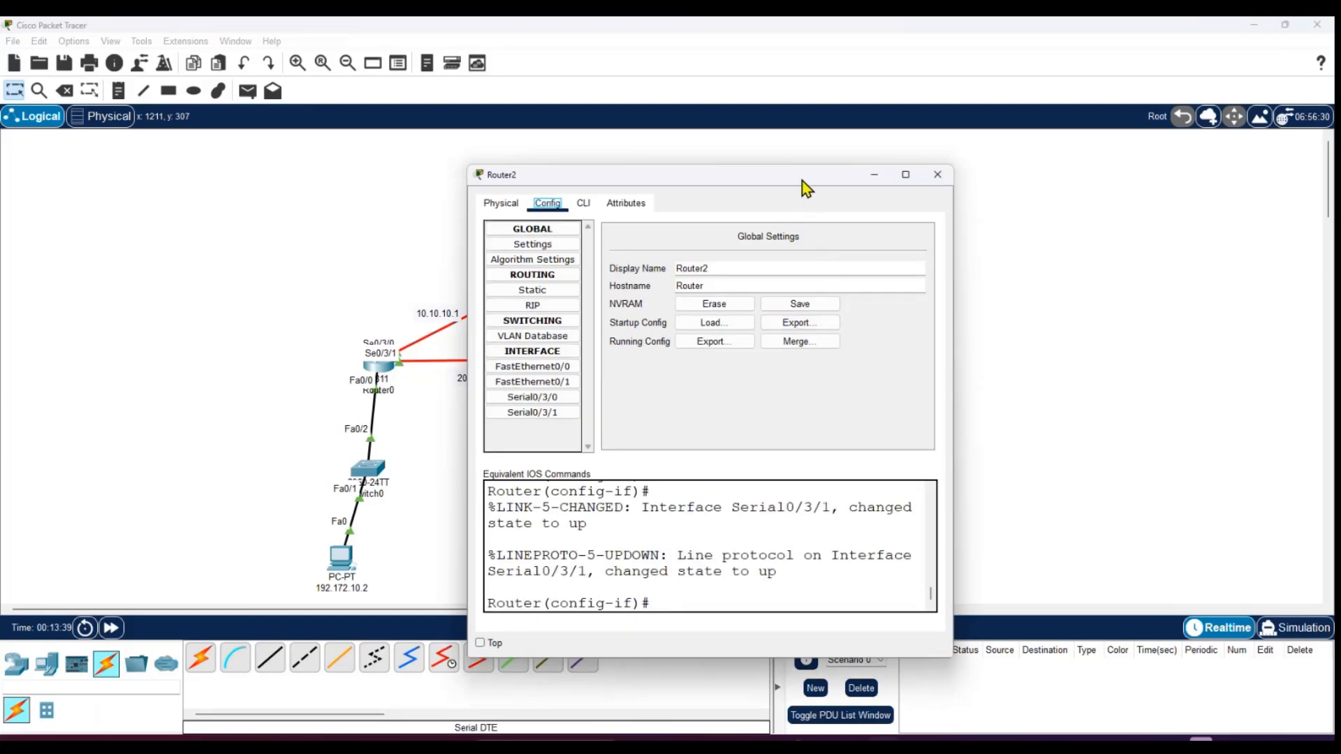
left_click_drag(807, 188, 617, 449)
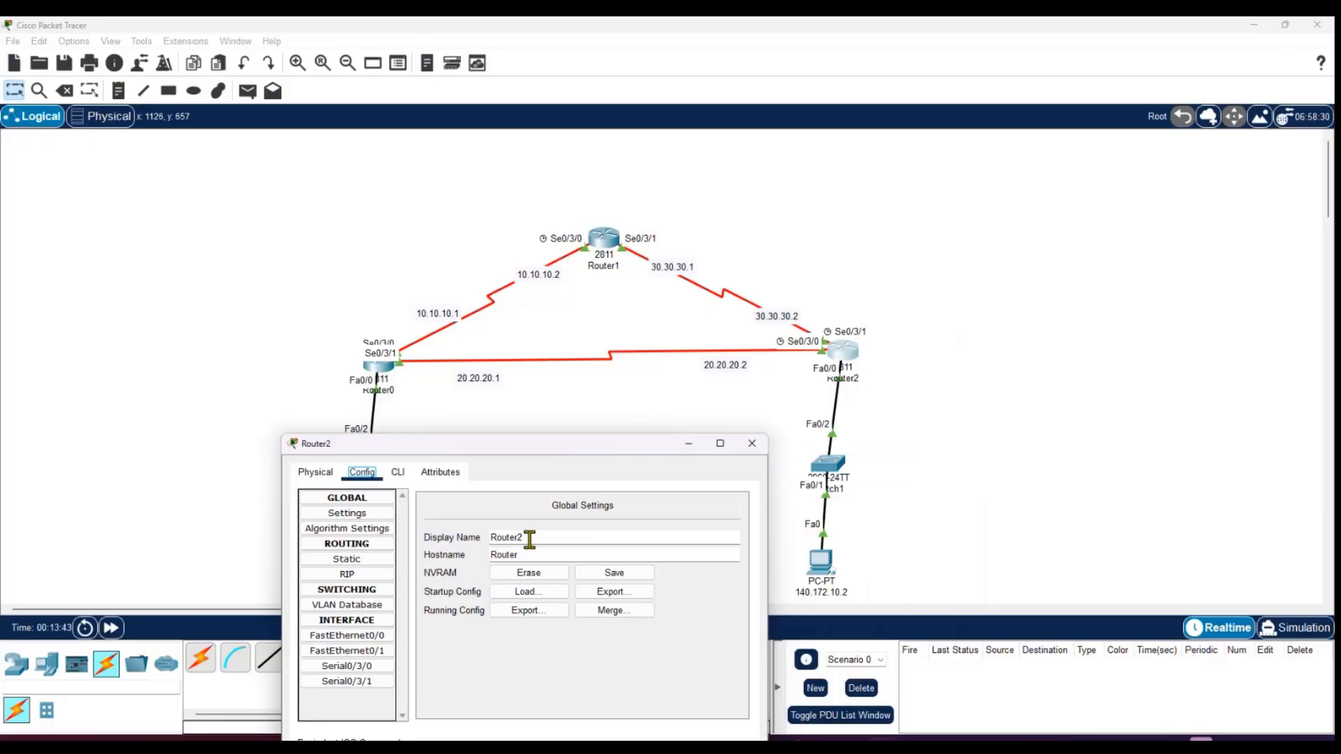
left_click(352, 574)
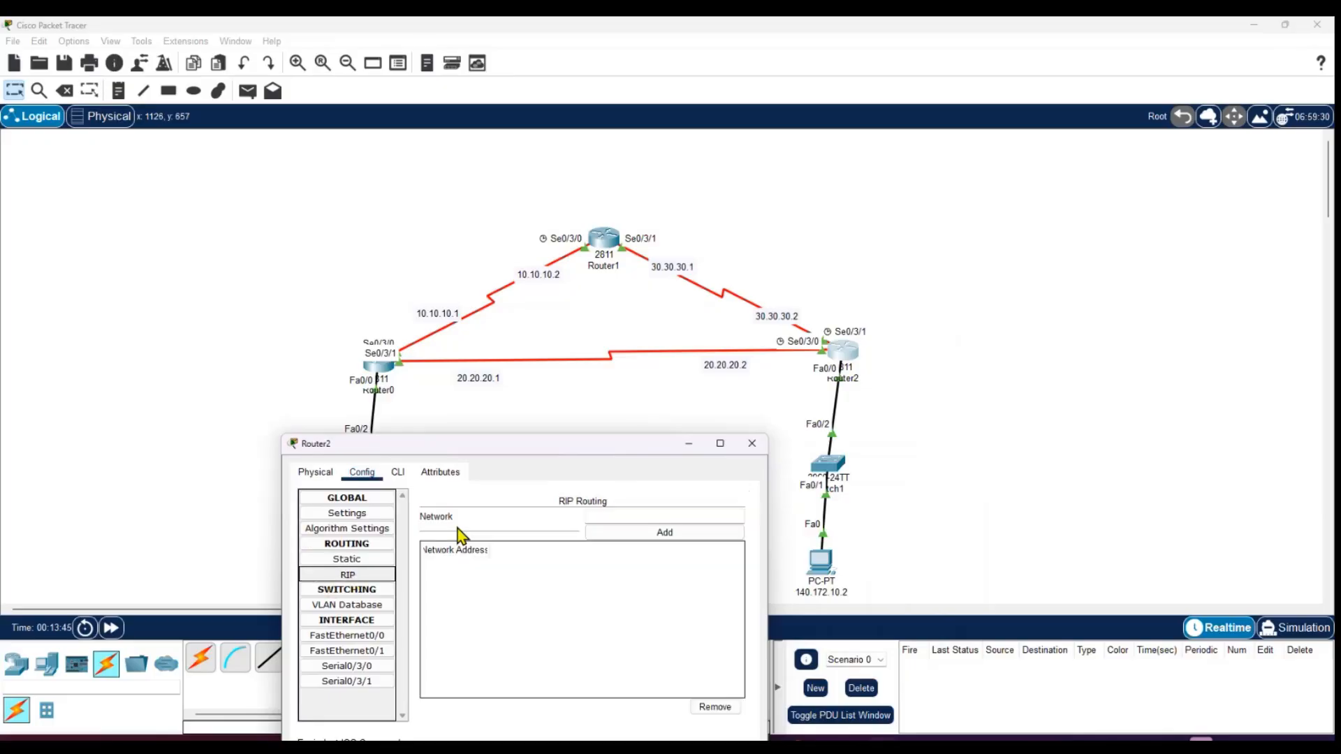
left_click(626, 516)
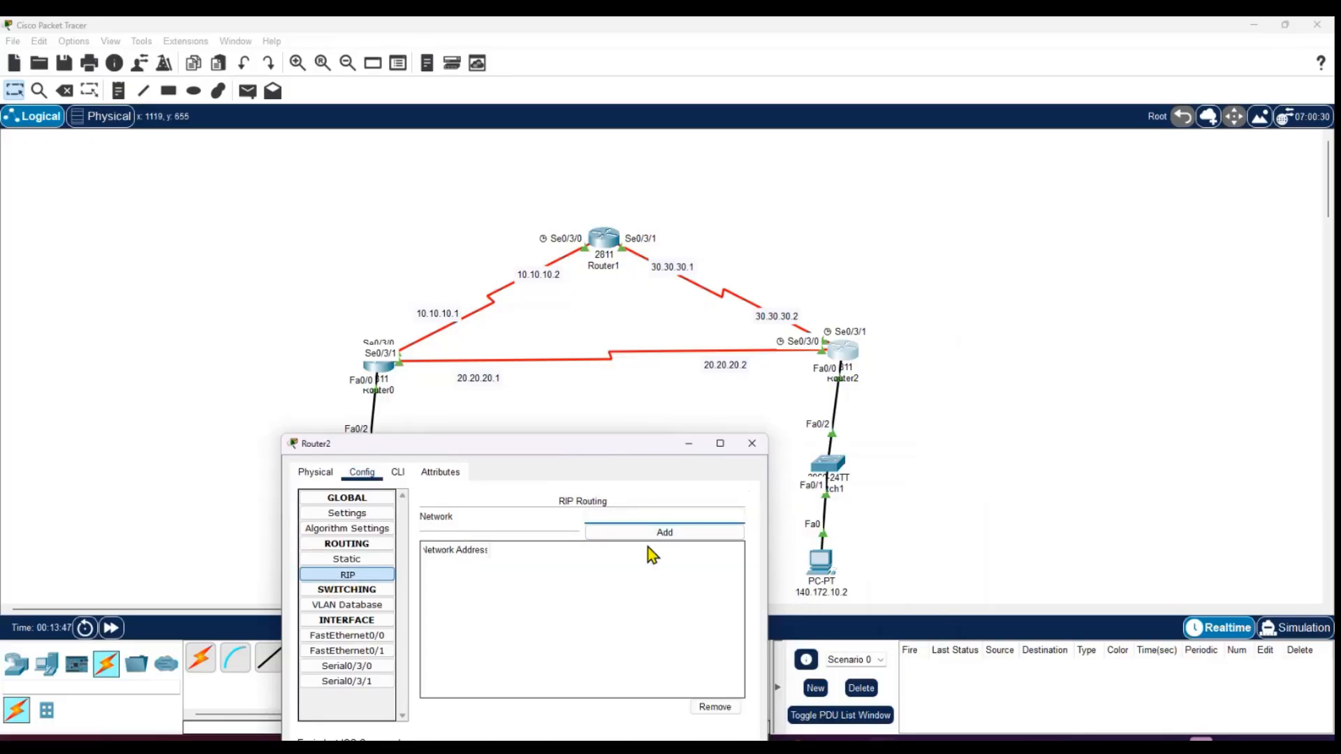
type("140.172.10.0")
left_click(643, 532)
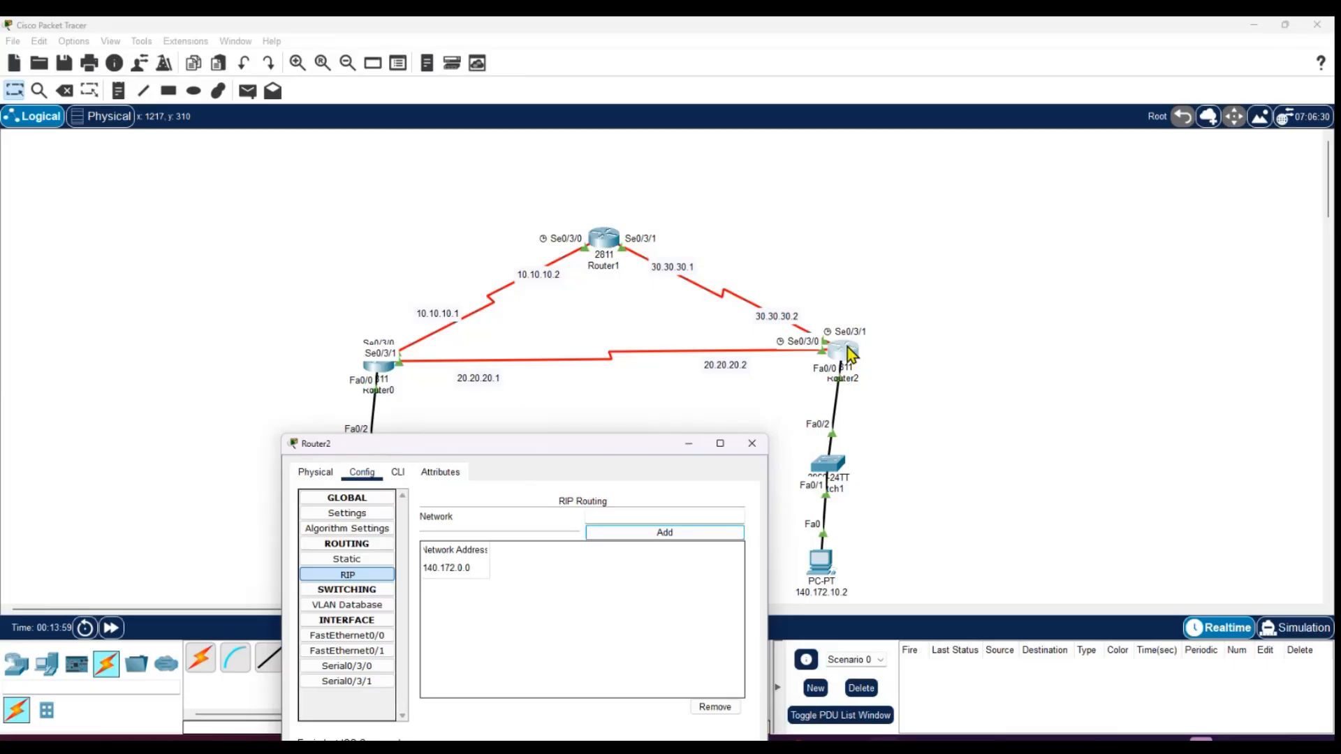
Add the networks 30.0.0.0 and 10.0.0.0 to Router2's RIP routing.
left_click(614, 515)
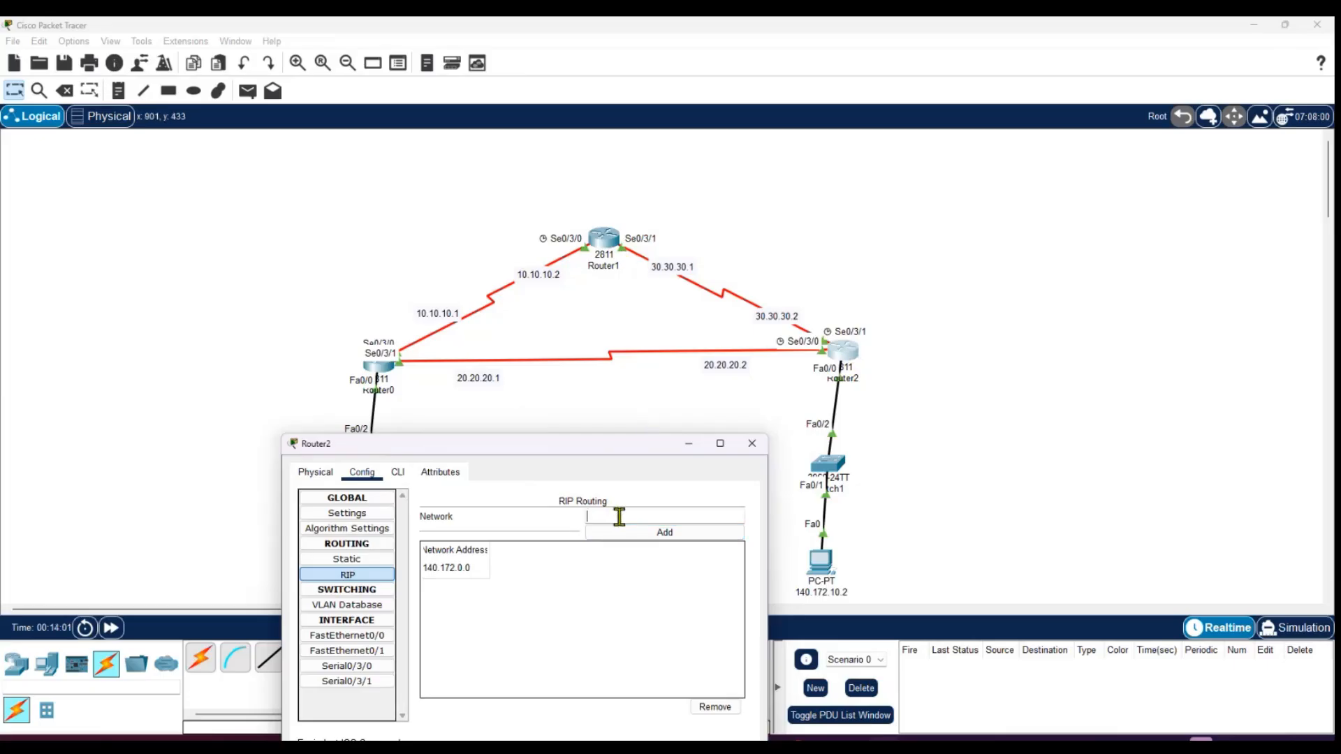
type("30.0.0.0")
left_click(665, 533)
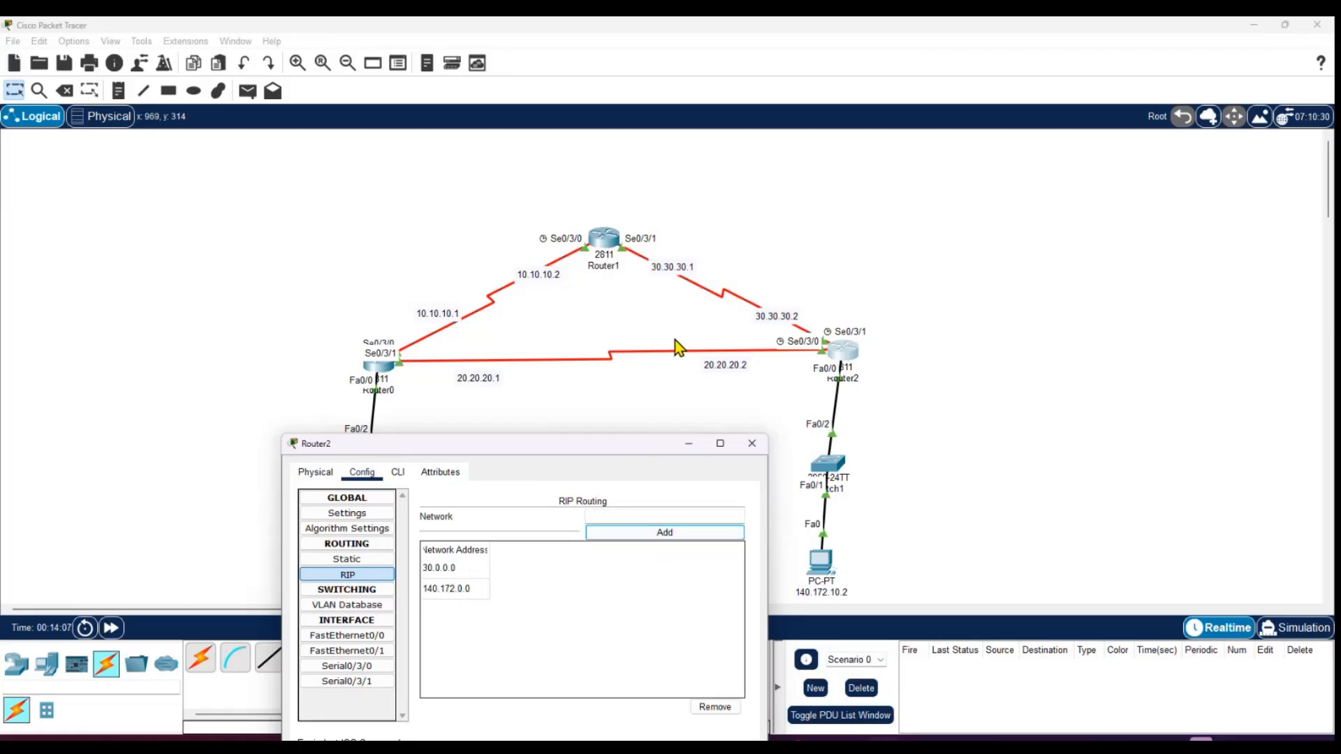
left_click(623, 468)
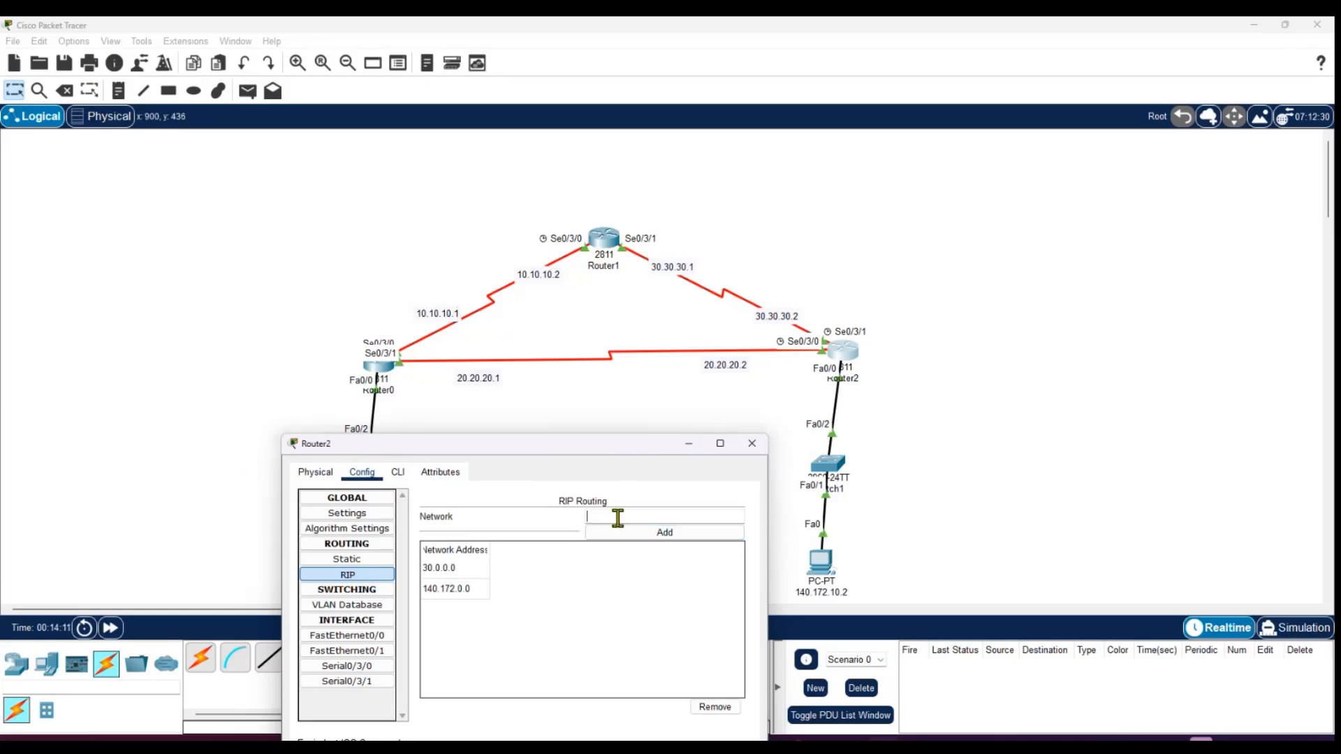
left_click(617, 517)
type("10.1")
type("0.0.0.0")
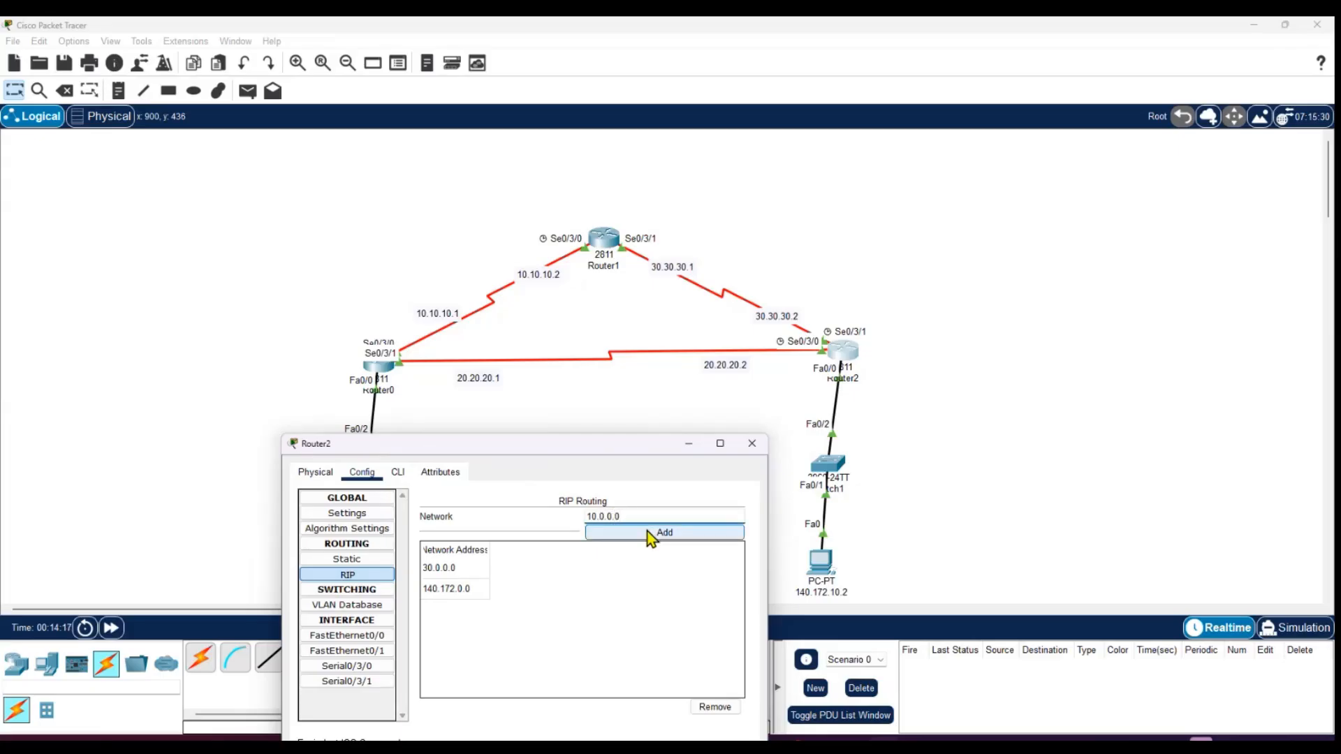
left_click(619, 534)
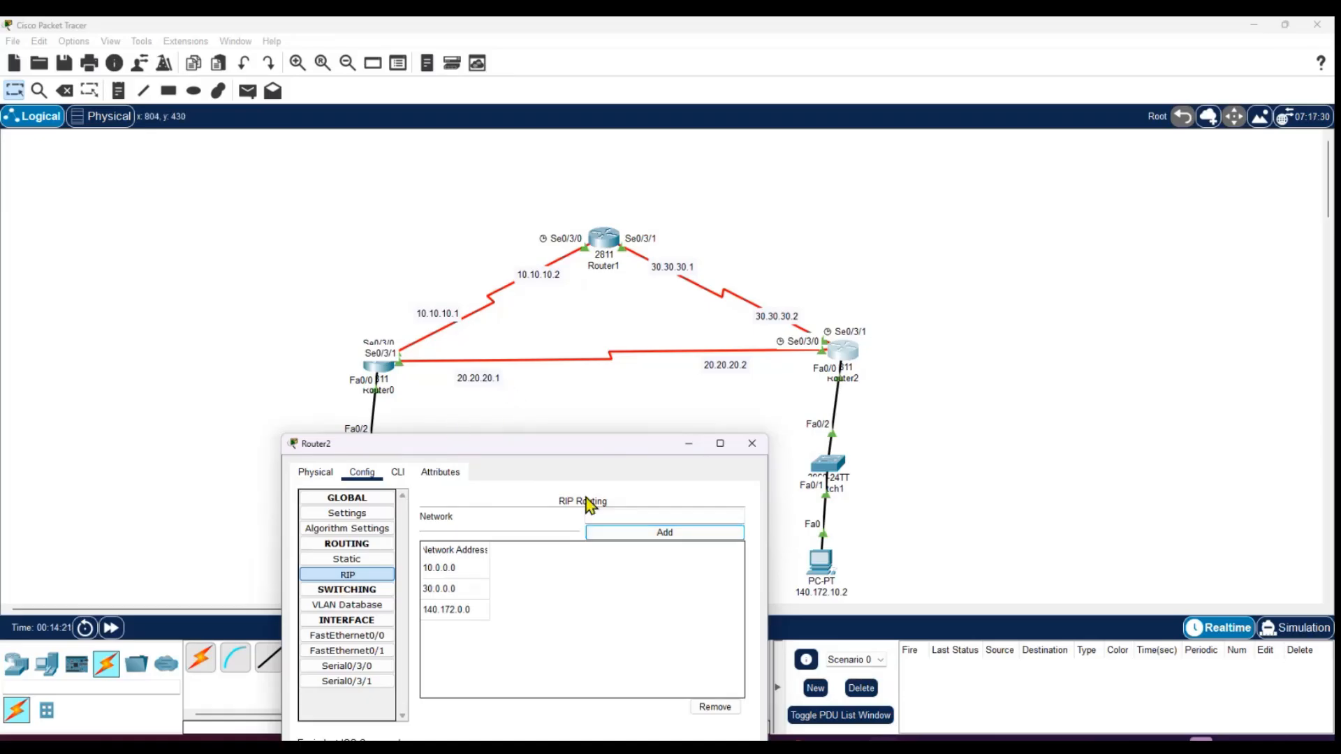
Add the networks 20.0.0.0 and 192.172.10.0 to Router2's RIP routing and close the router window.
left_click(613, 519)
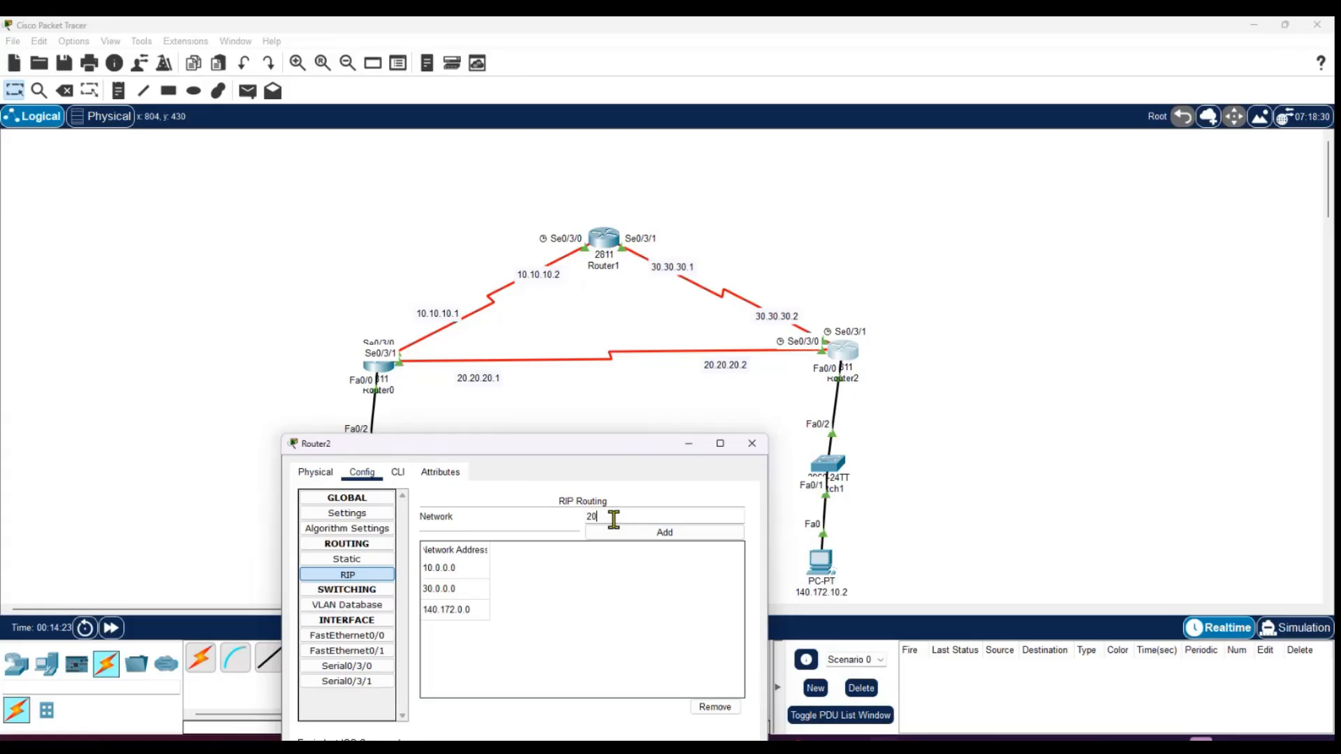
type("20.0.0.0")
left_click(648, 536)
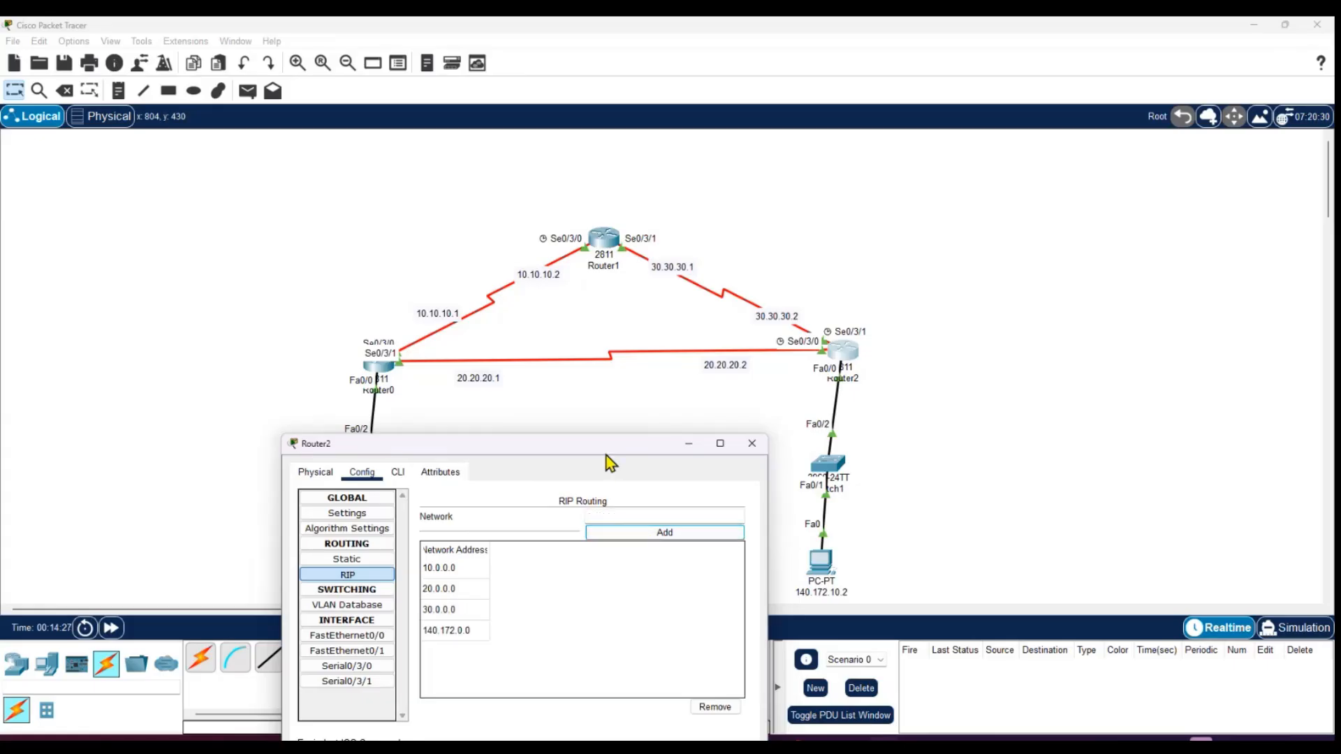
left_click_drag(606, 454, 1008, 285)
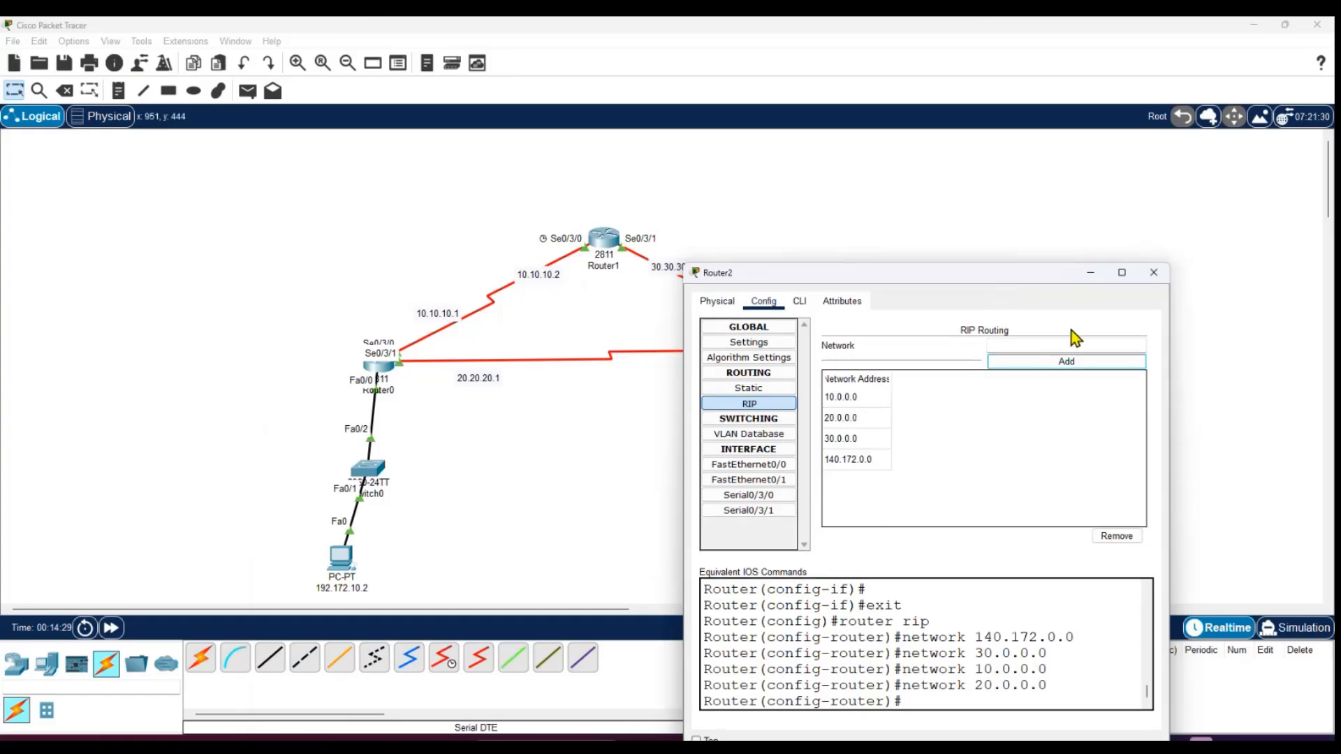
left_click(1024, 341)
type("192.172.10.0")
left_click(1066, 361)
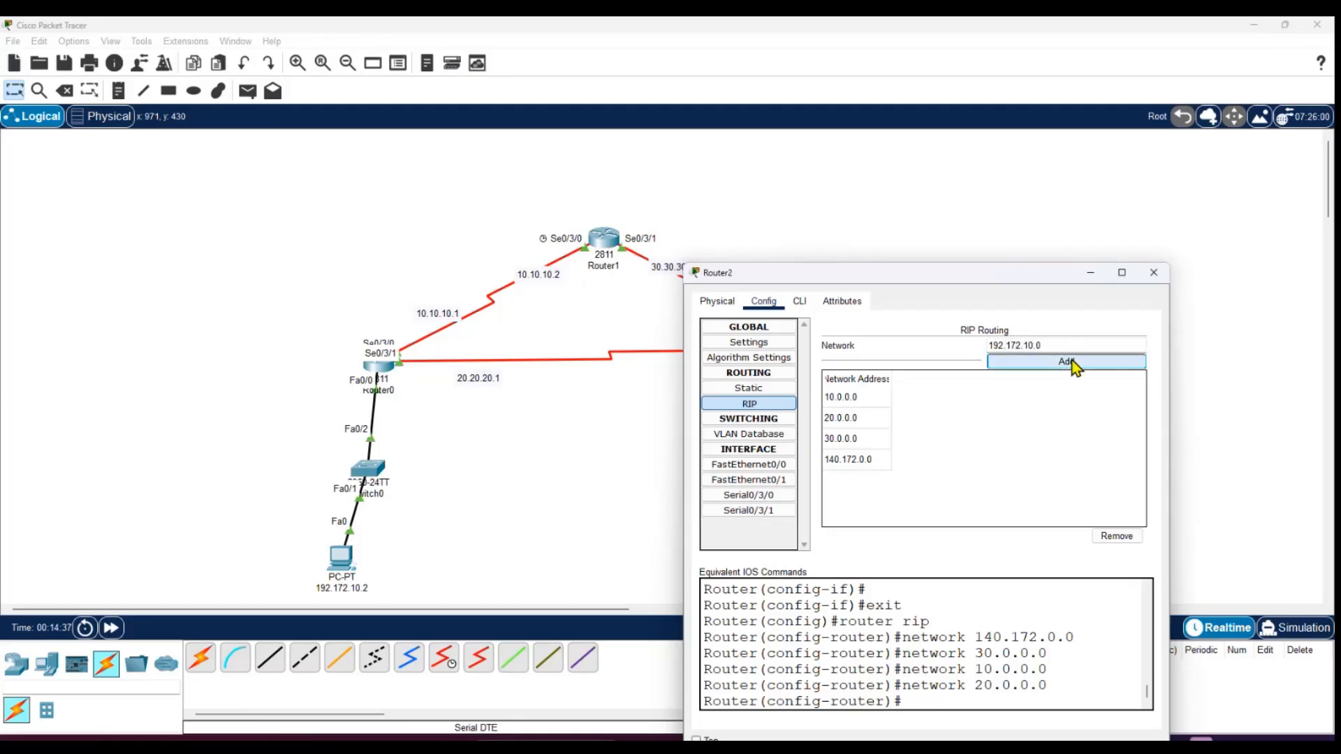
left_click(1153, 272)
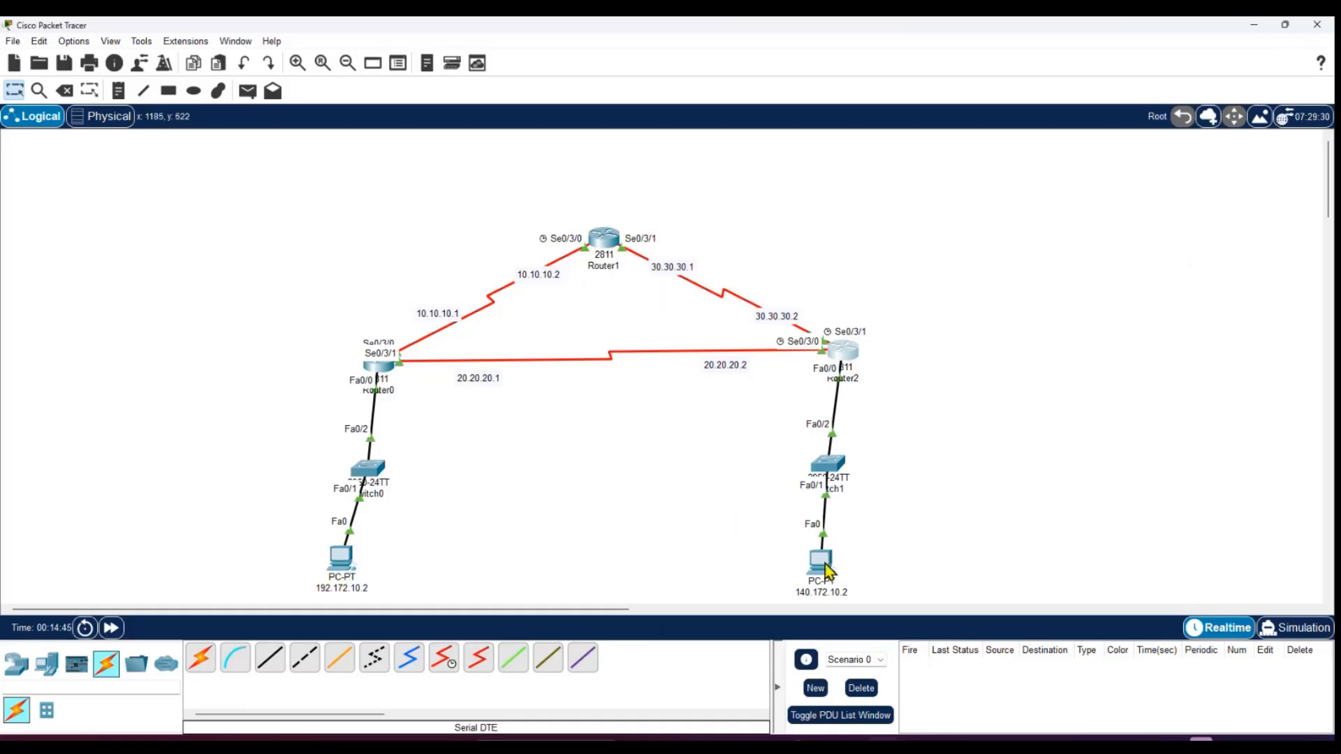
Ping 140.172.10.2 from the command prompt of PC 192.172.10.2, keeping the topology in view.
left_click(341, 562)
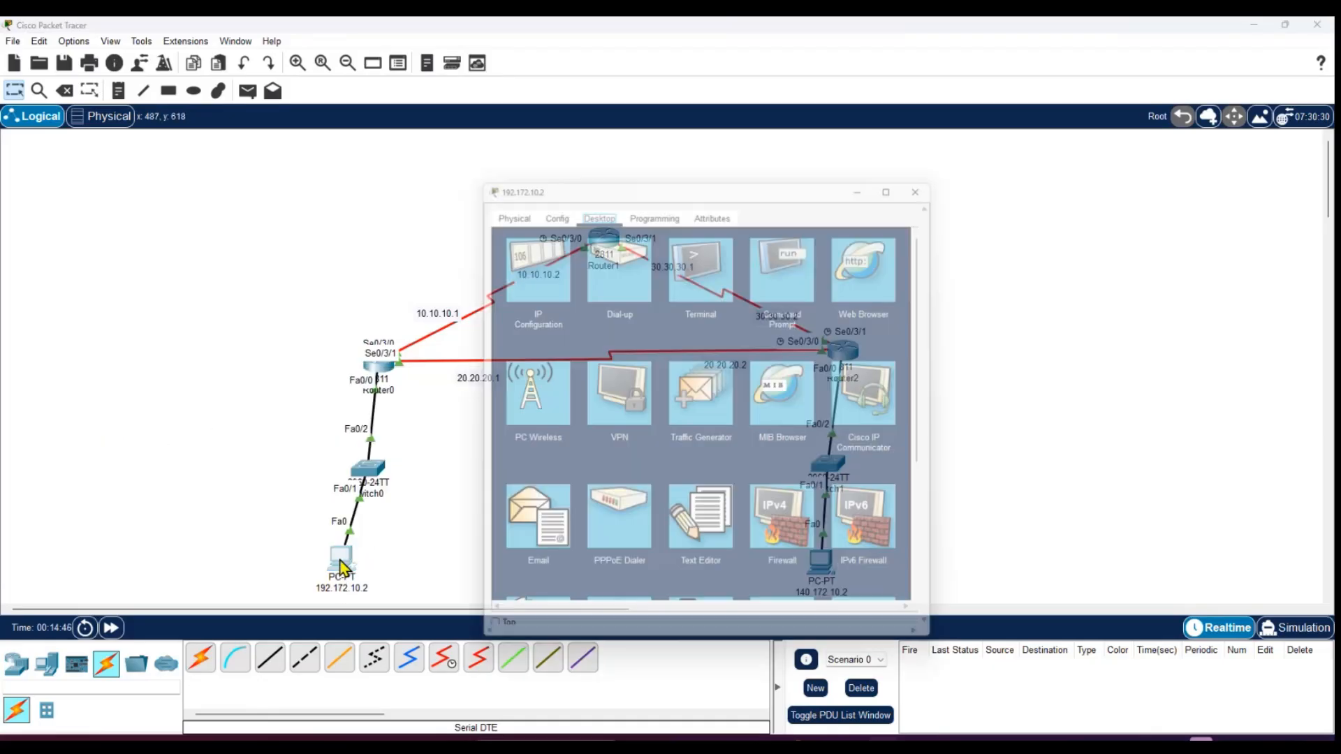
left_click_drag(706, 191, 1116, 180)
left_click(1180, 265)
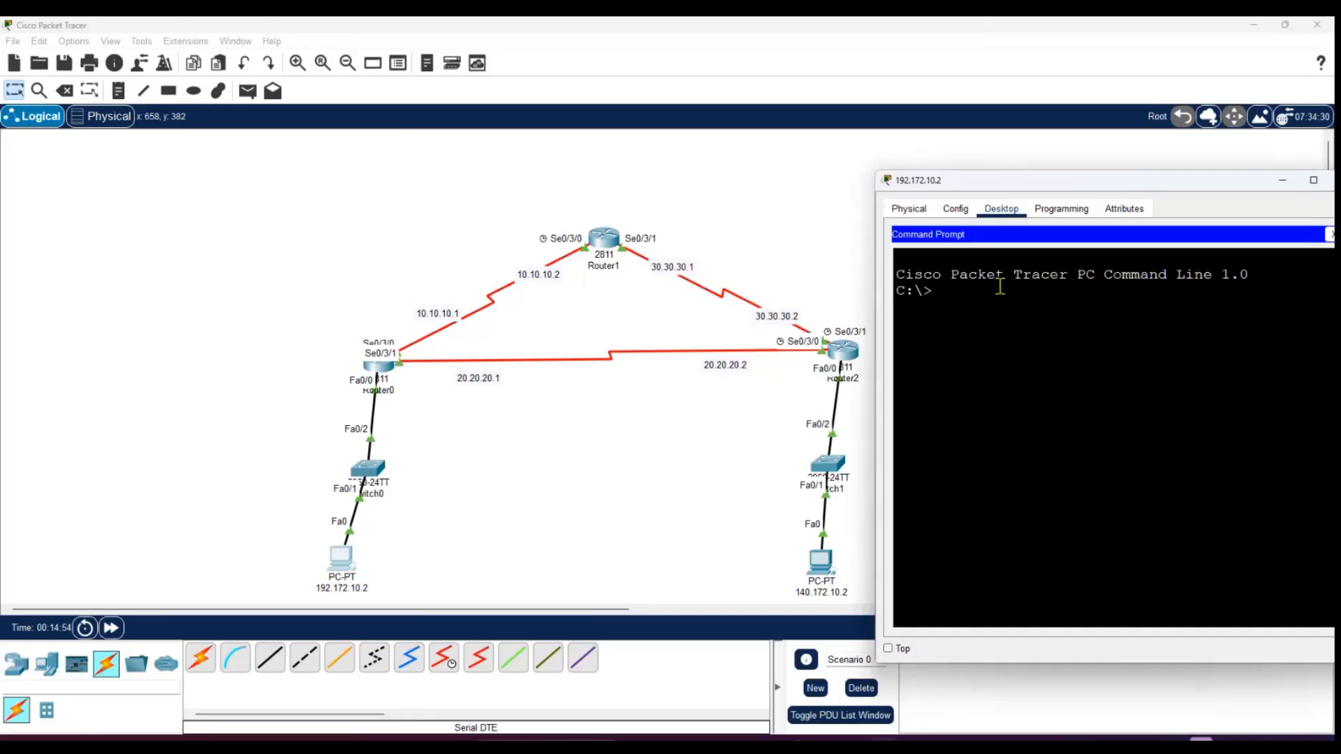
type("ping 14")
key("BackSpace")
type("172.10.2")
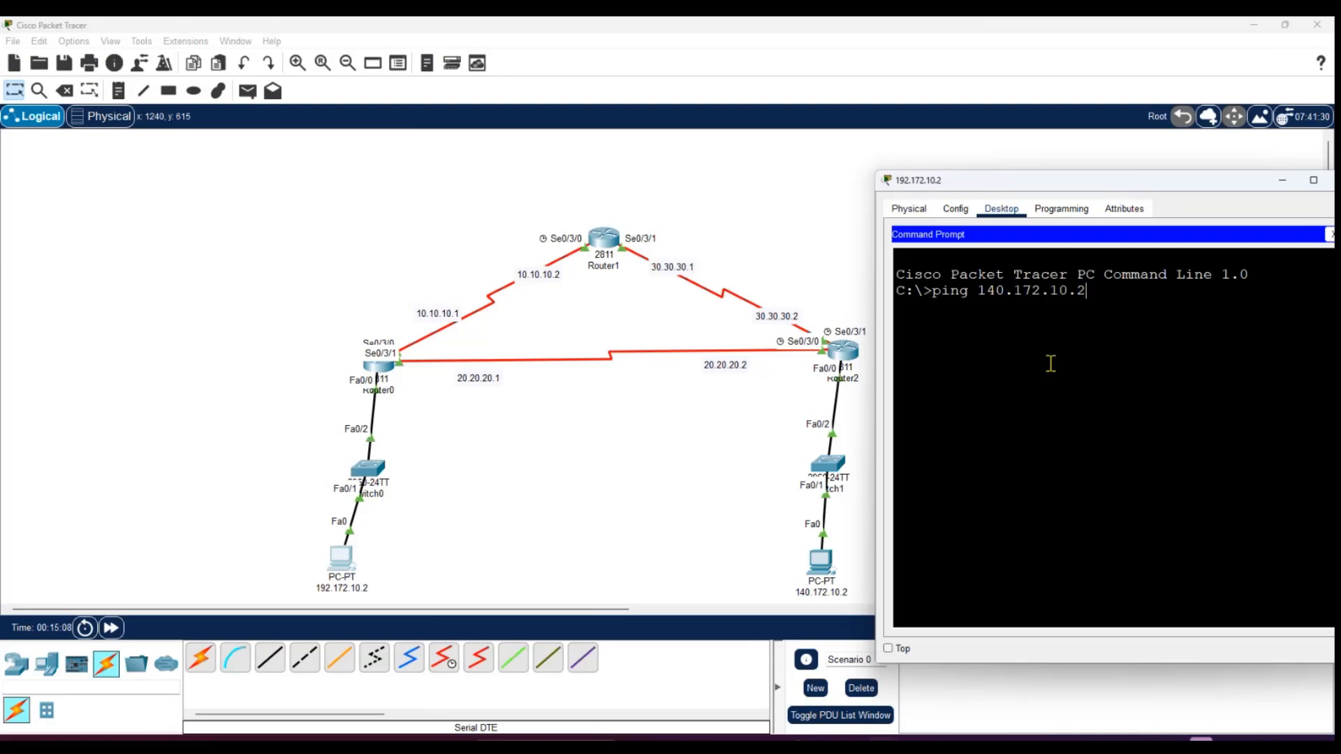
key("Return")
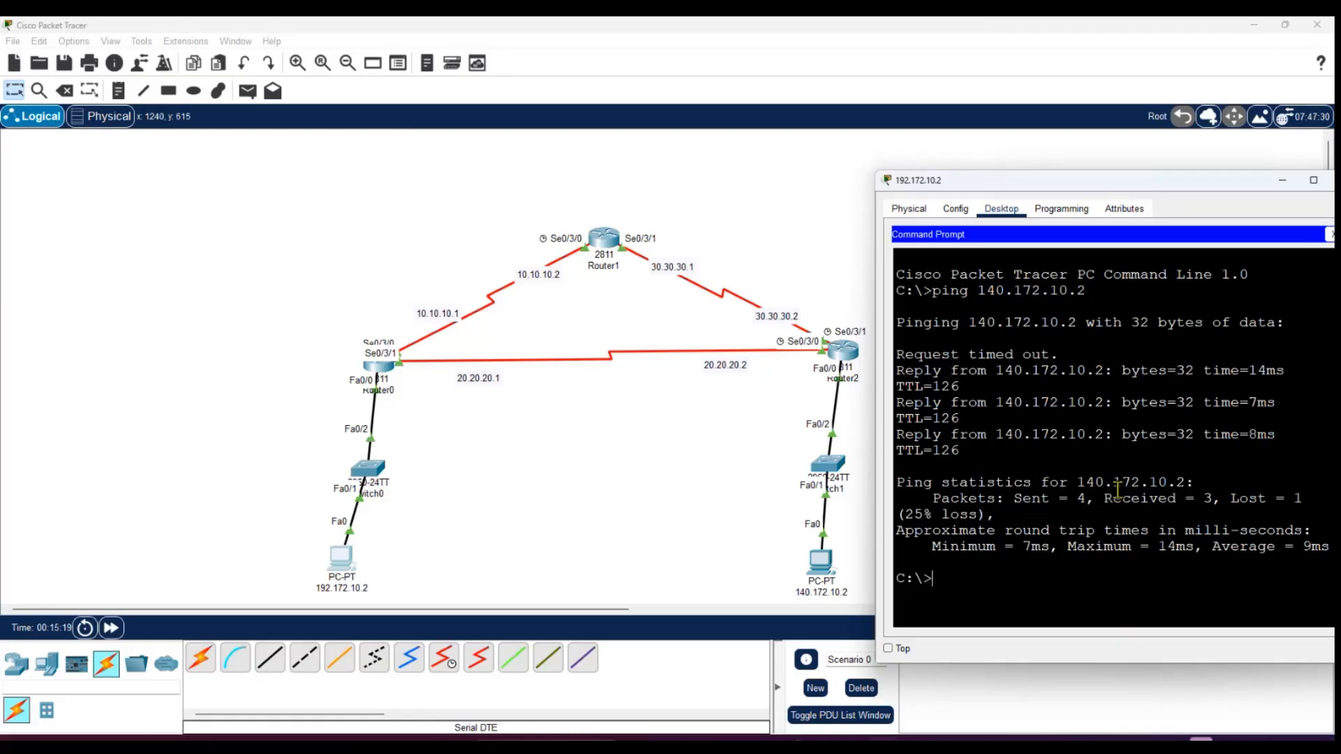
Repeat the ping to 140.172.10.2, check the packet statistics and close the PC window.
key("Up")
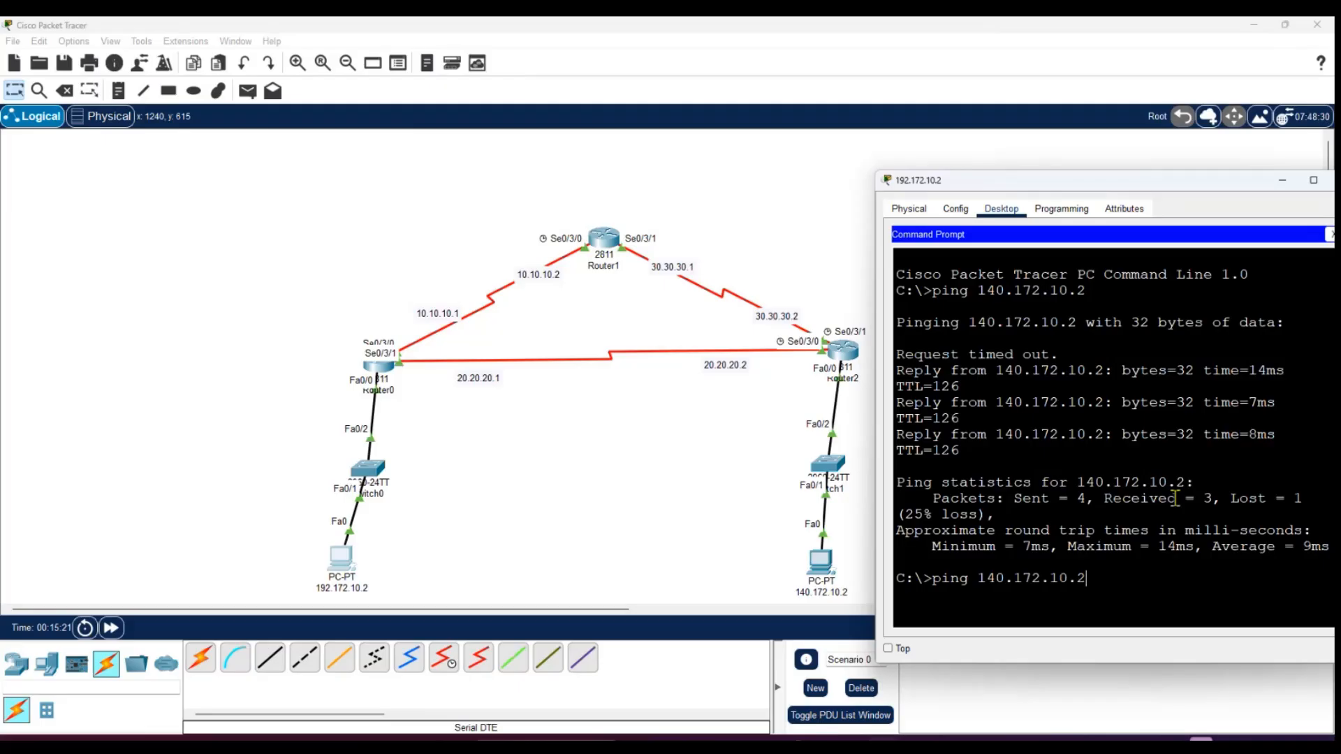
key("Return")
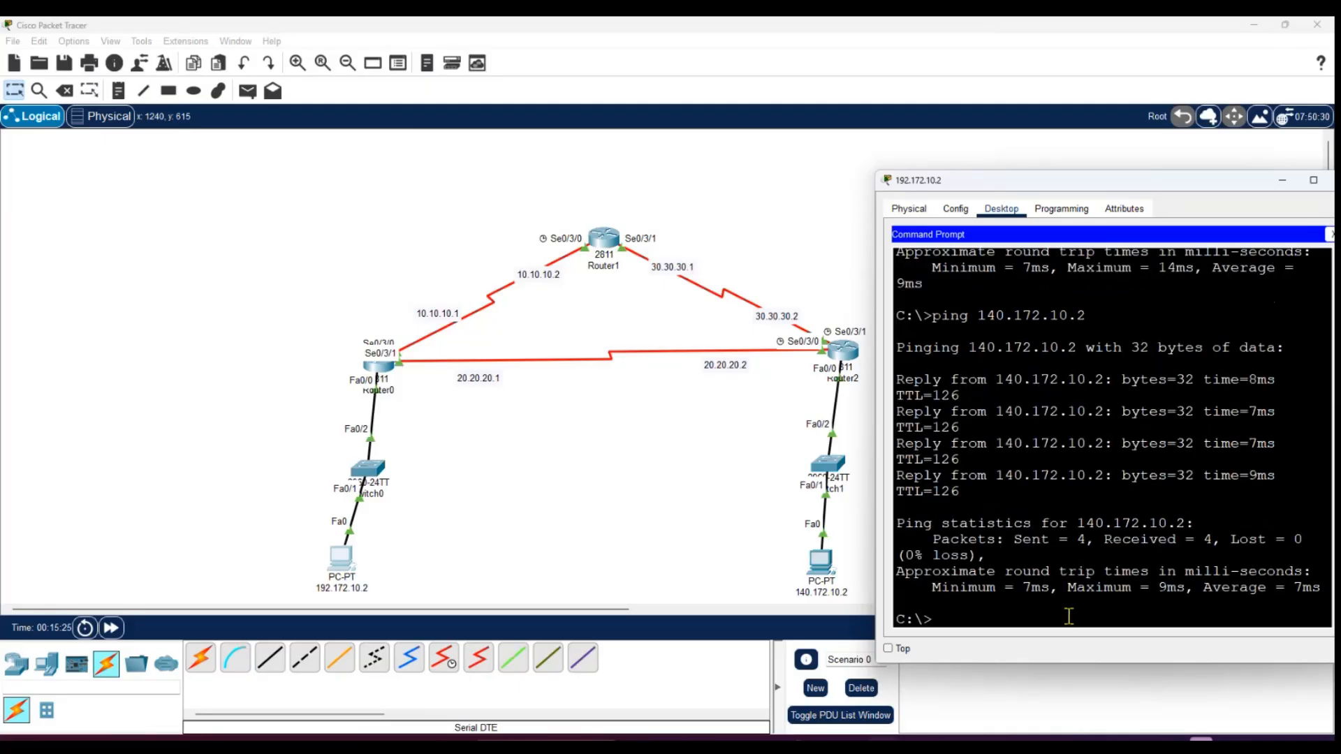
left_click_drag(1213, 543, 959, 536)
left_click(1117, 552)
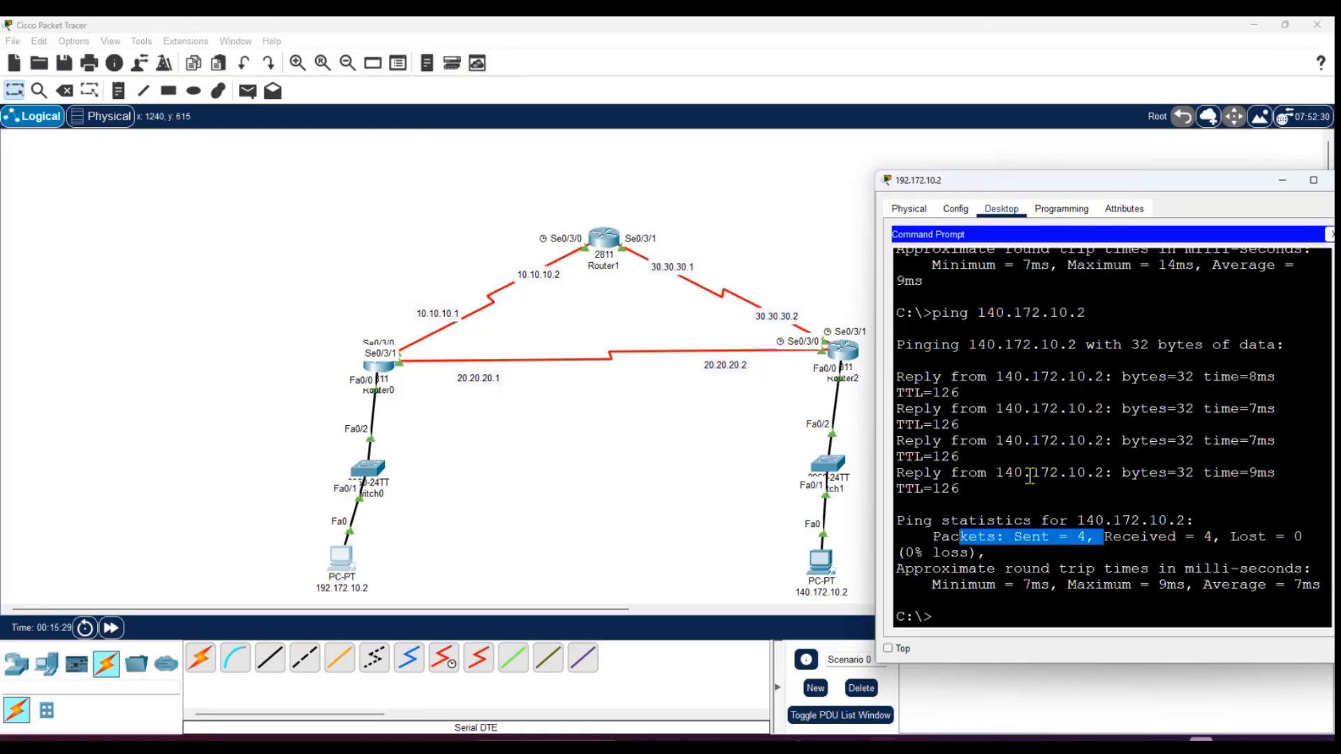
left_click_drag(1323, 187, 1195, 188)
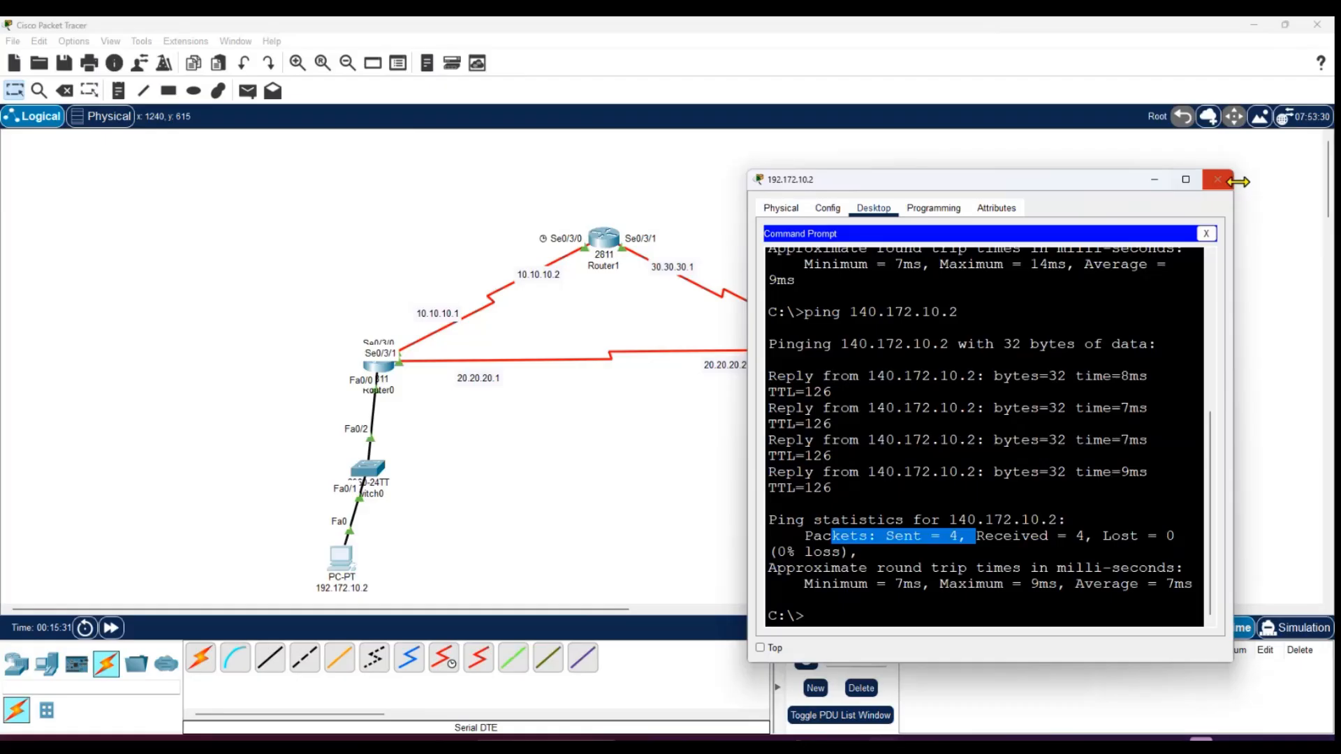
left_click(1216, 180)
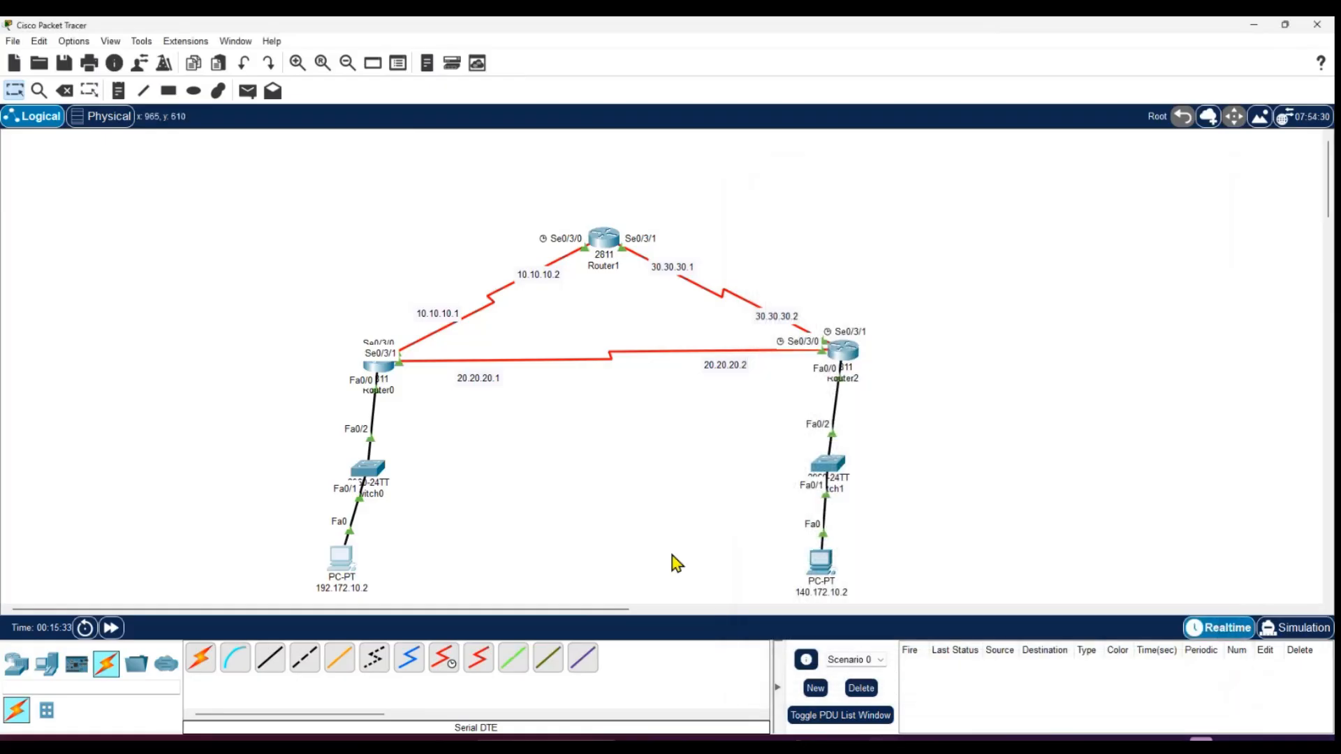
Ping 192.172.10.2 from the command prompt of PC 140.172.10.2 and close the PC window.
left_click(825, 568)
left_click_drag(757, 186, 1139, 211)
left_click(1156, 297)
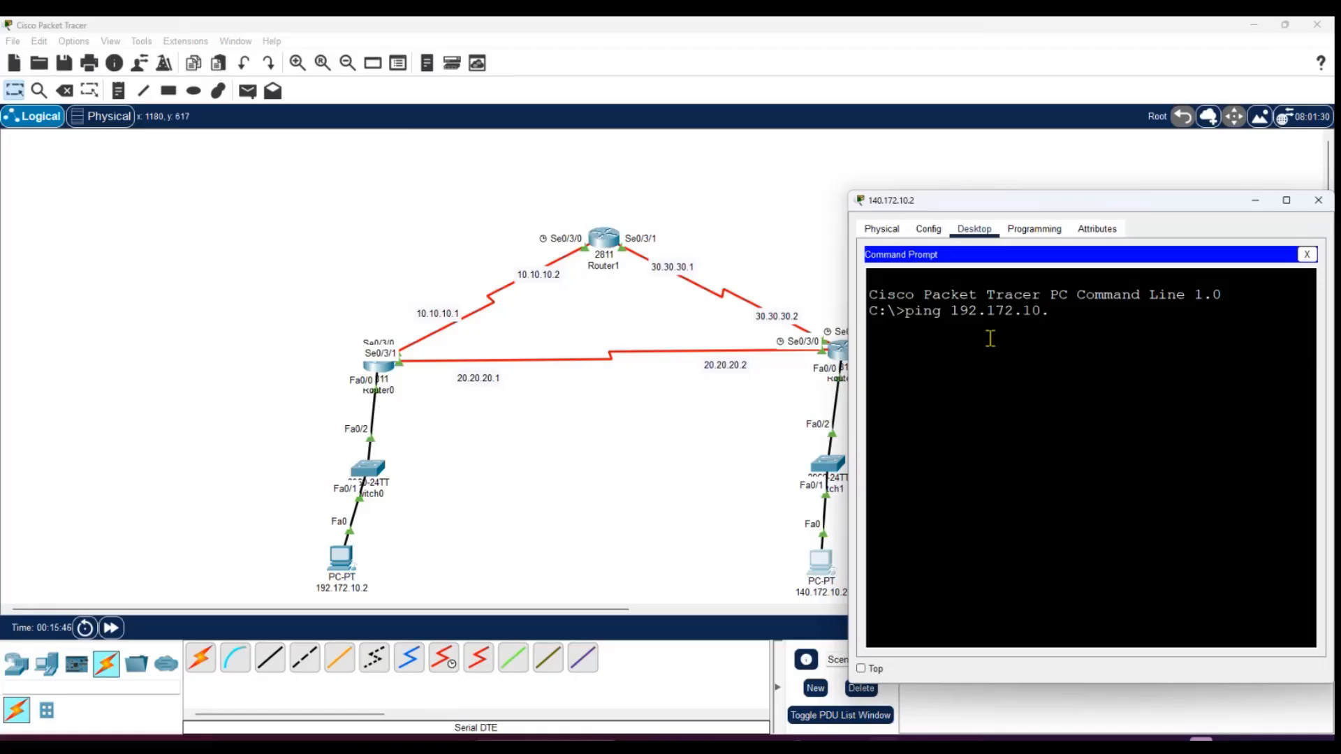
key("Return")
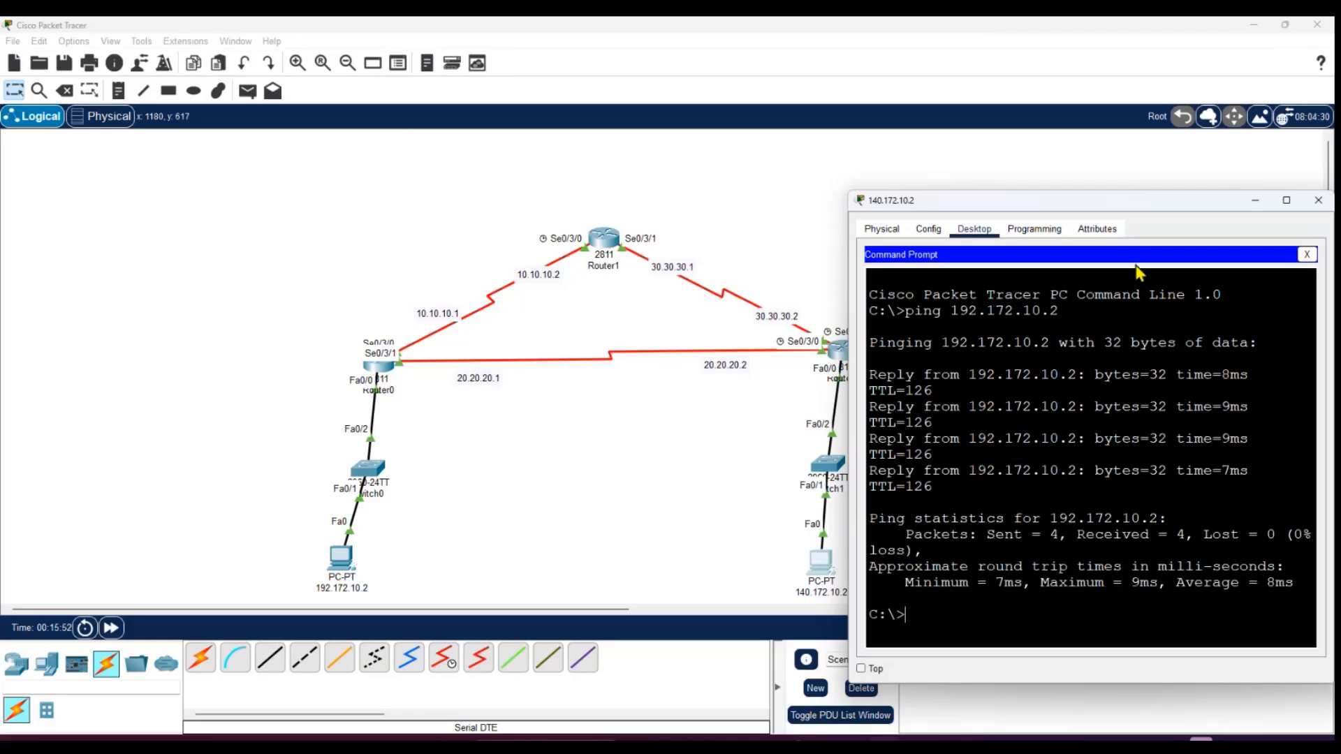
left_click_drag(1090, 206, 983, 204)
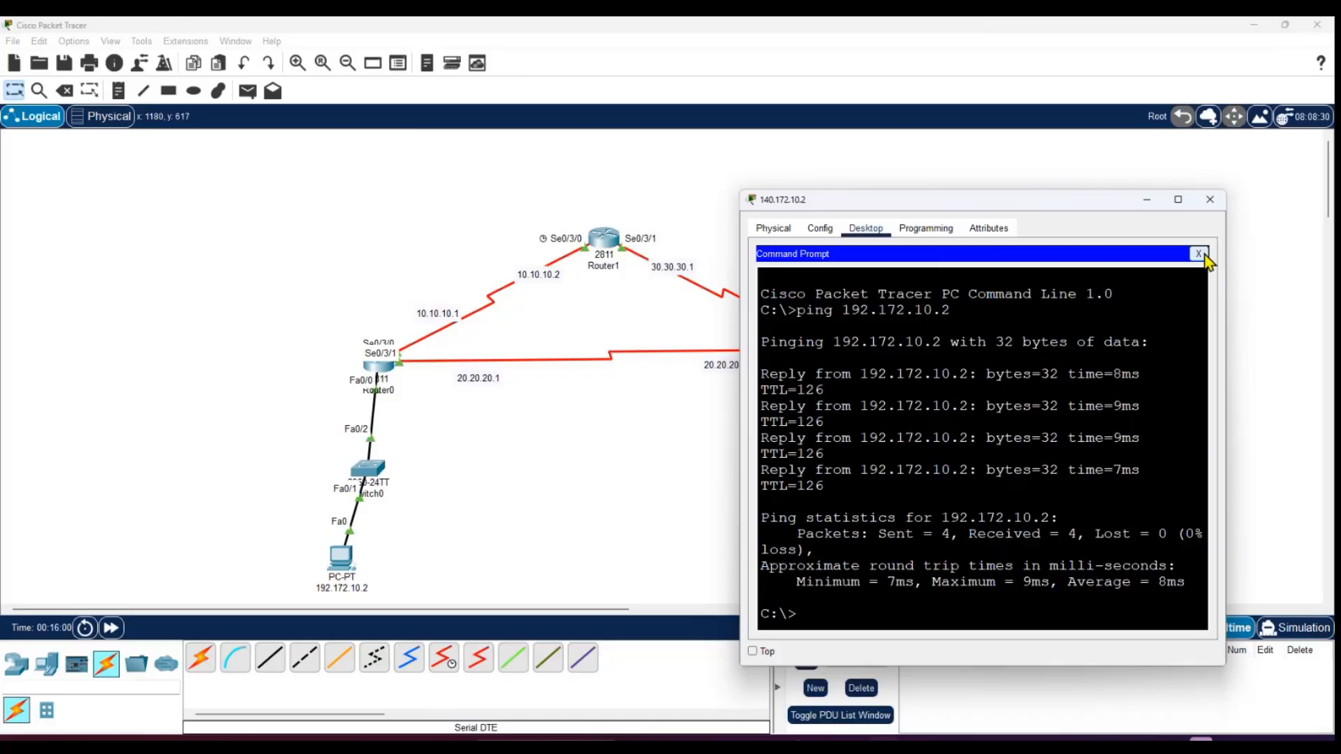
left_click(1201, 254)
left_click(1210, 199)
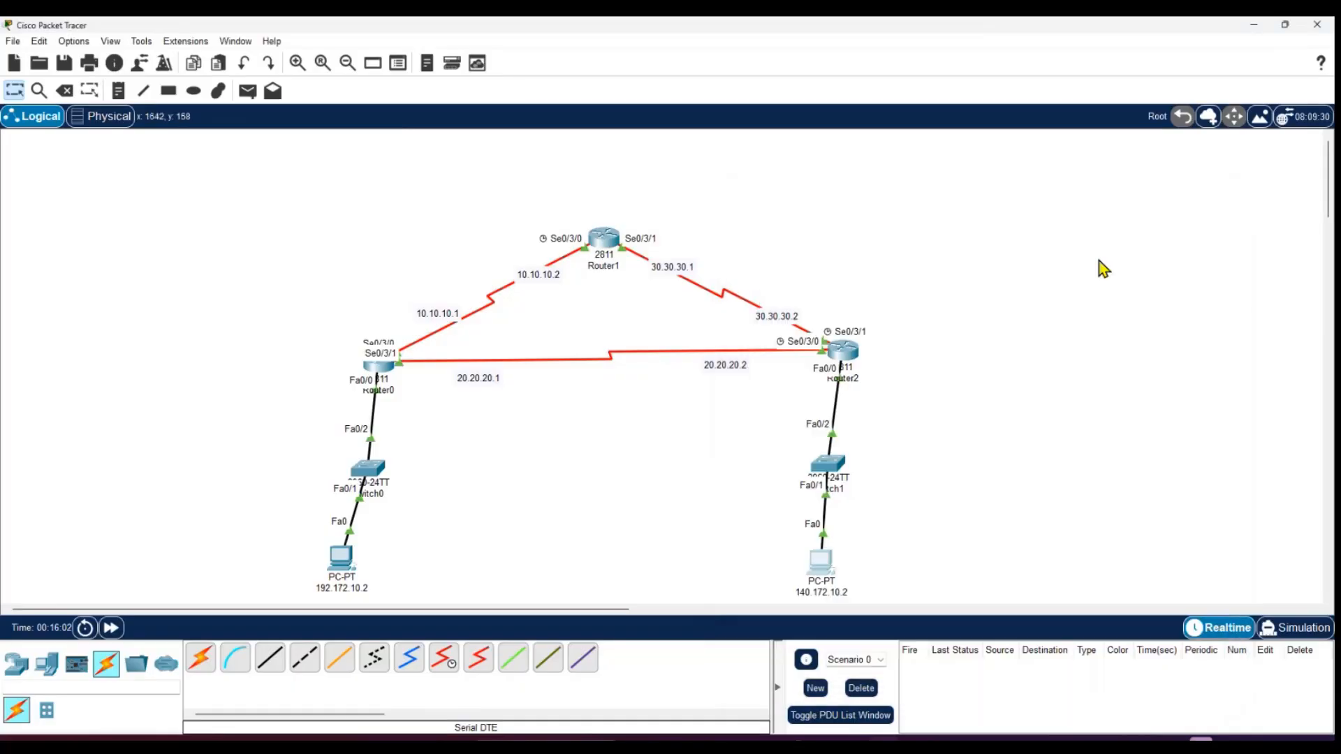
Send a simple PDU from PC 192.172.10.2 to PC 140.172.10.2 and another in the reverse direction.
left_click(247, 93)
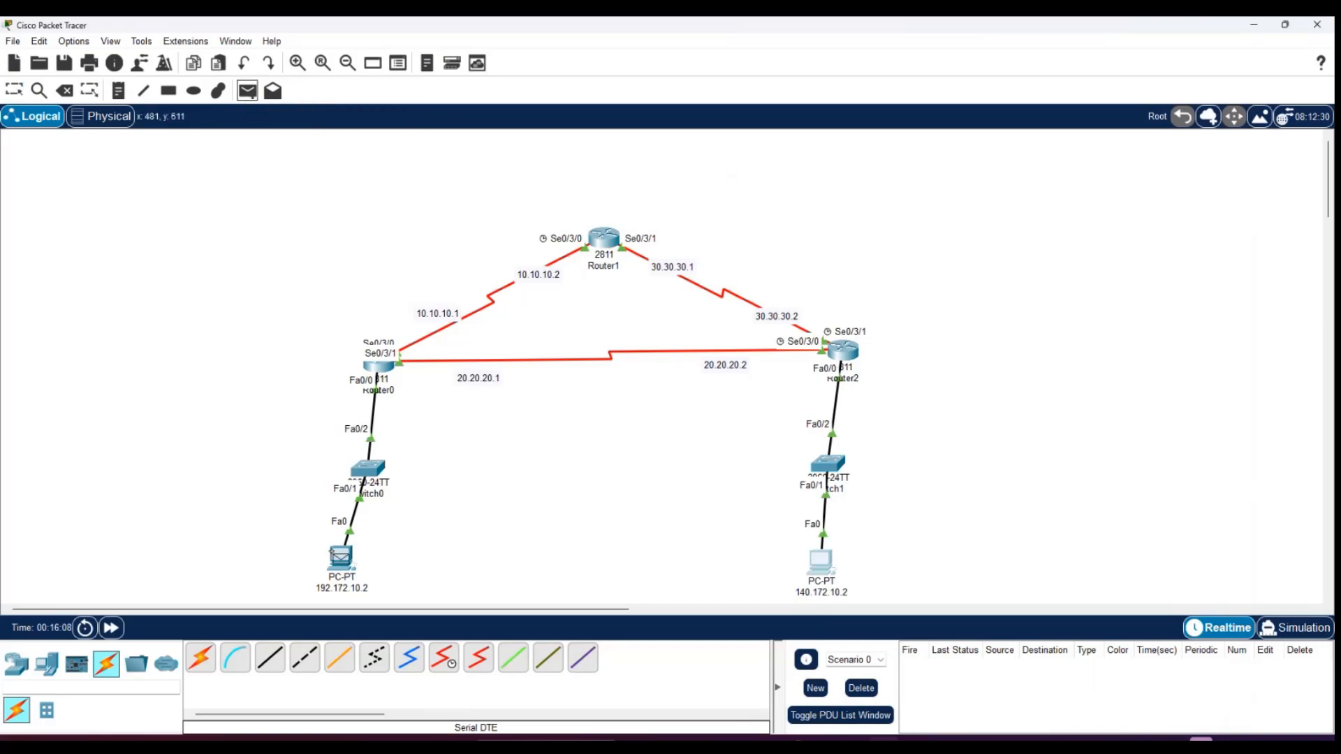
left_click(335, 552)
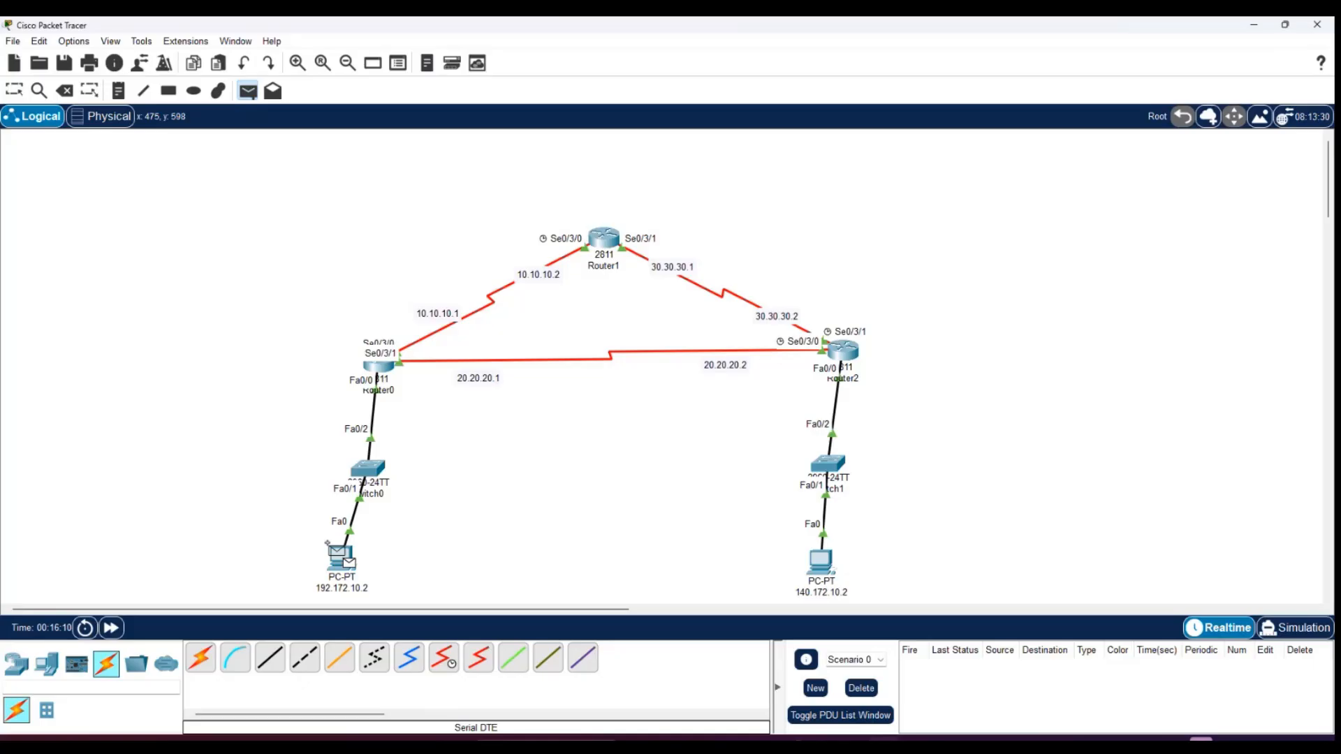
left_click(818, 555)
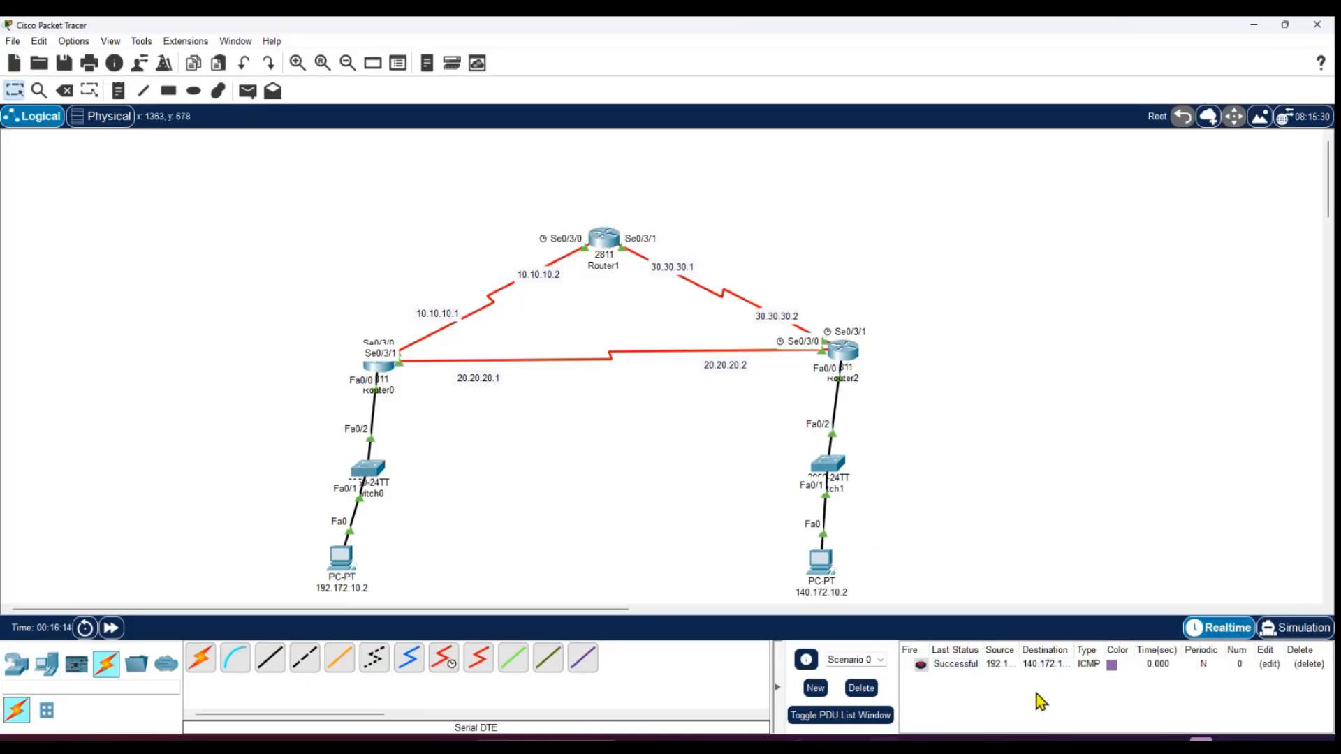
left_click(248, 92)
left_click(821, 559)
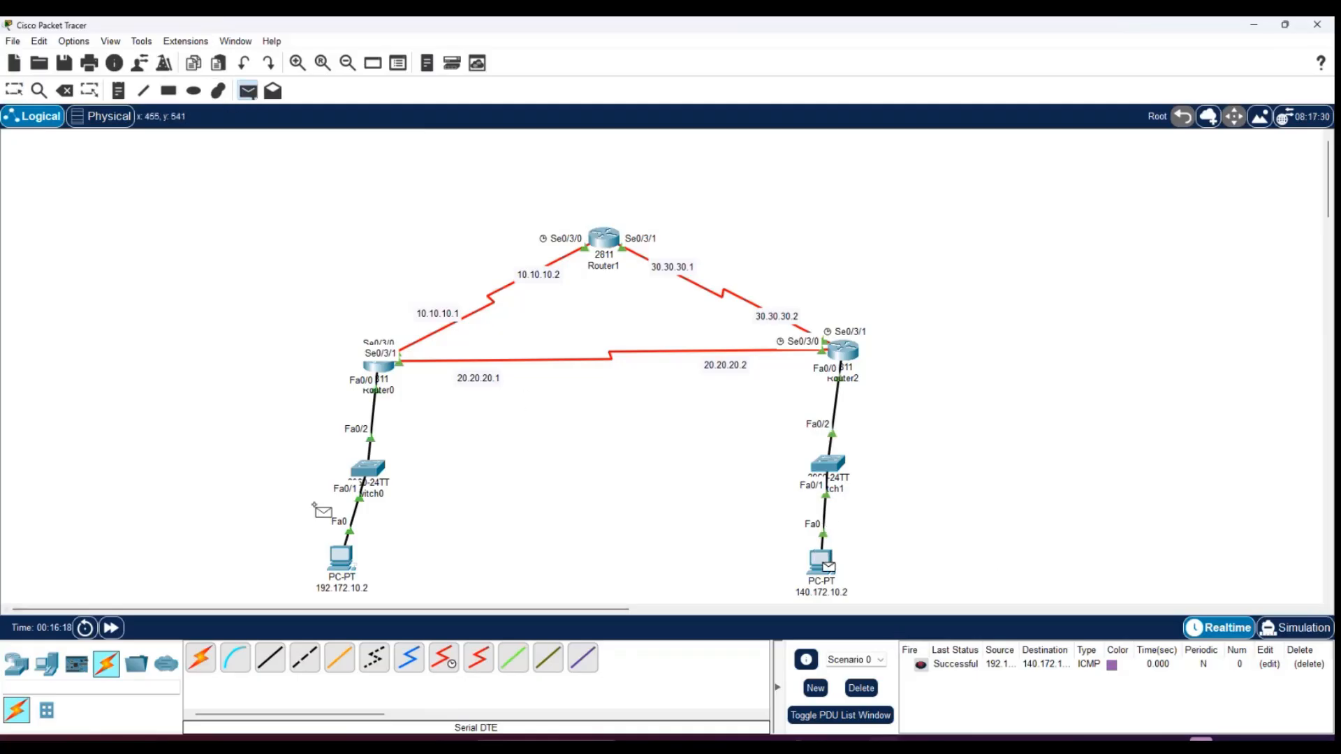
left_click(340, 556)
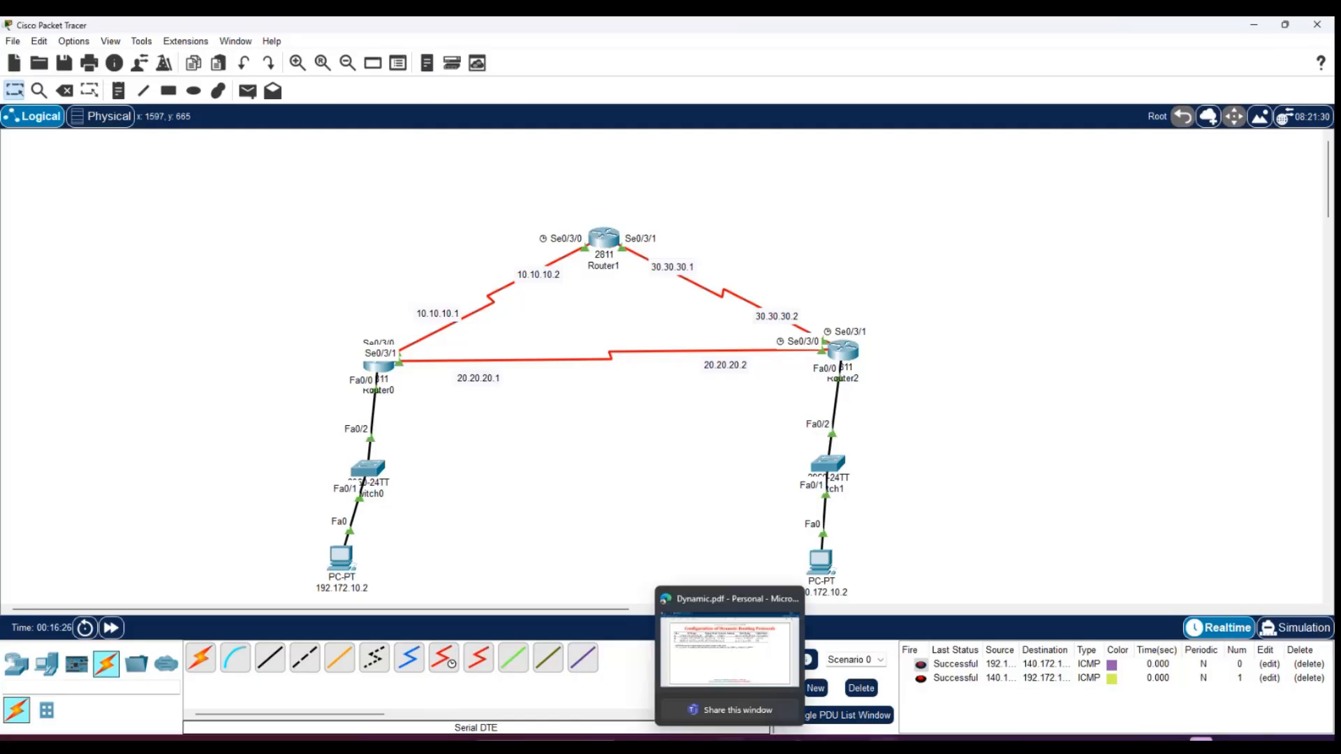
Switch to Microsoft Edge, open a new InPrivate window and load YouTube.
left_click(728, 745)
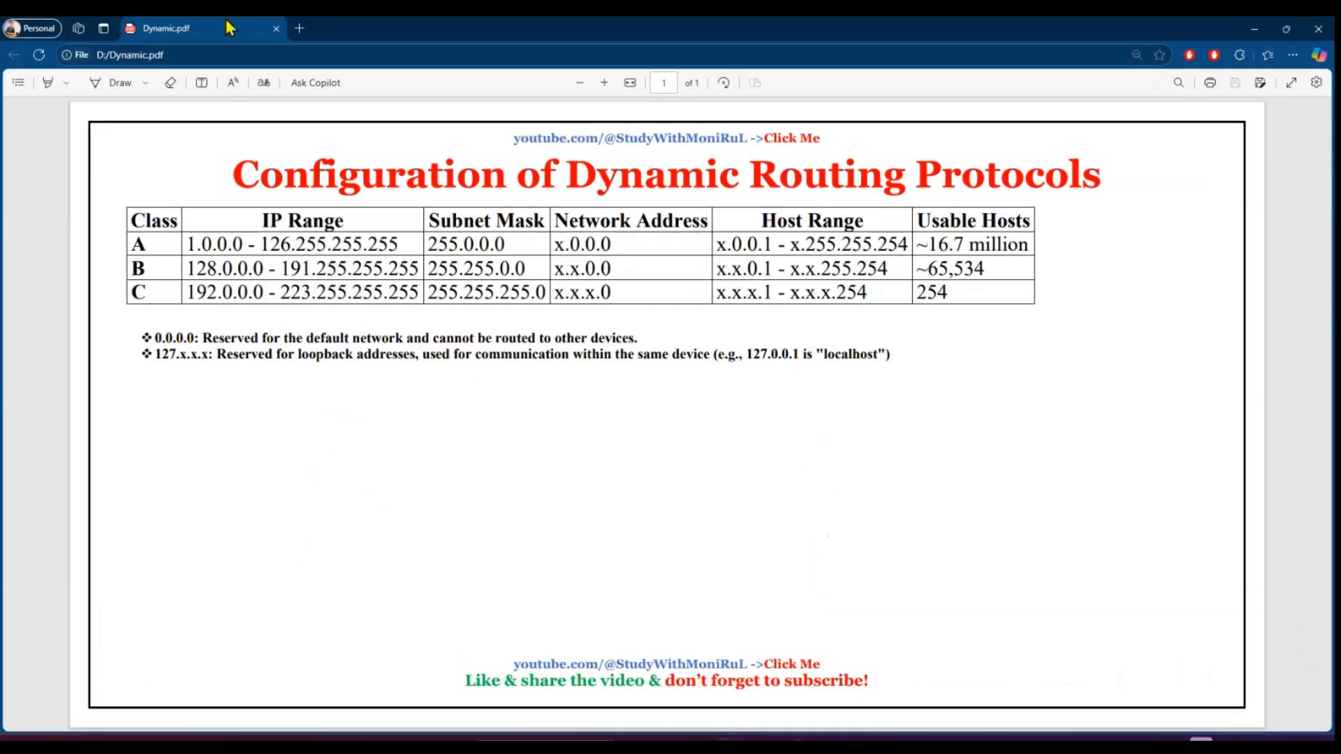
left_click(1293, 55)
left_click(1196, 126)
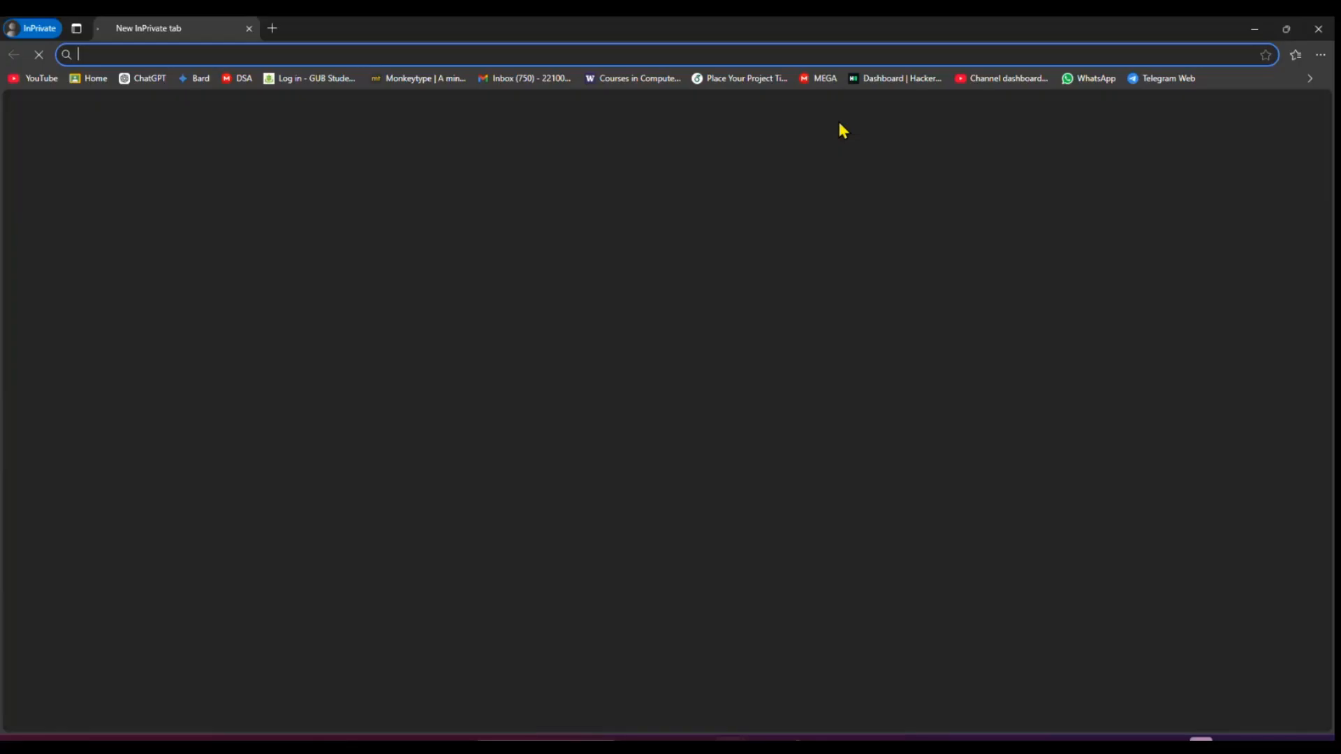
left_click(36, 83)
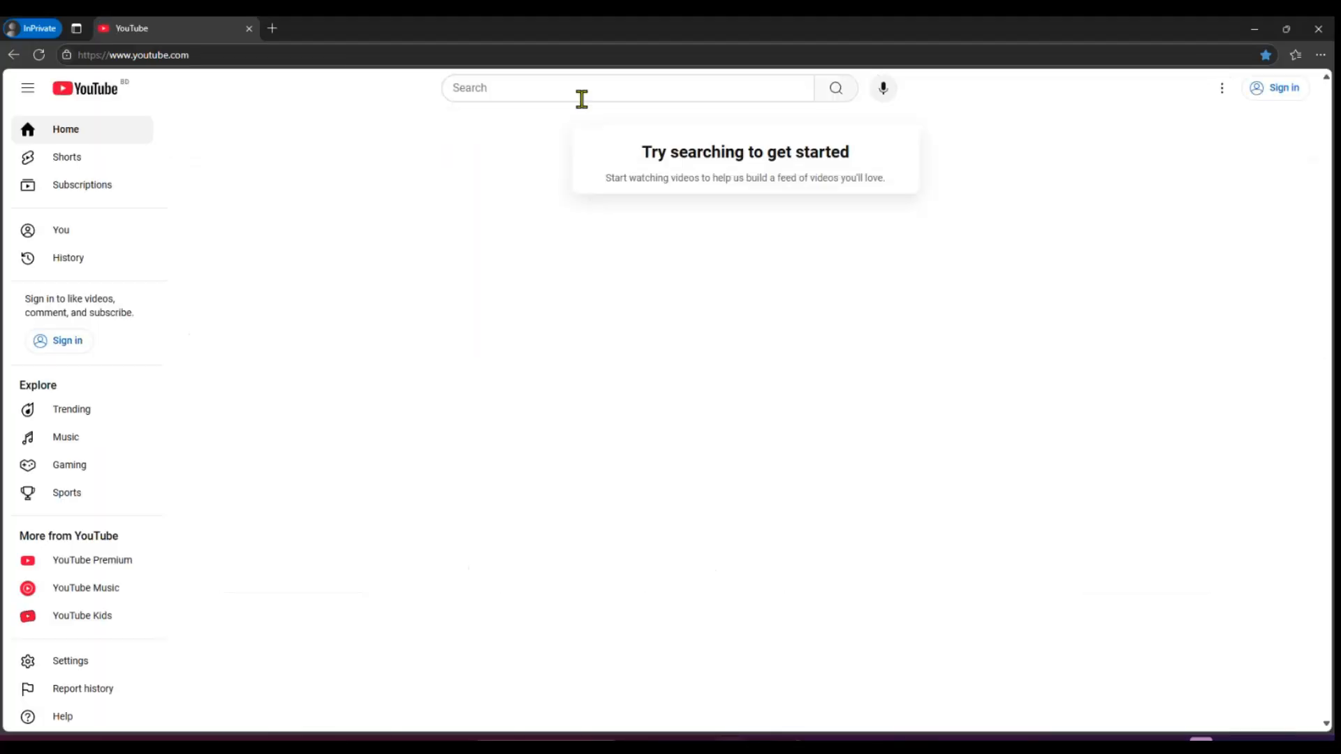
Search YouTube for "studywithmonirul" and open the matching StudyWithMoniRuL channel.
left_click(605, 96)
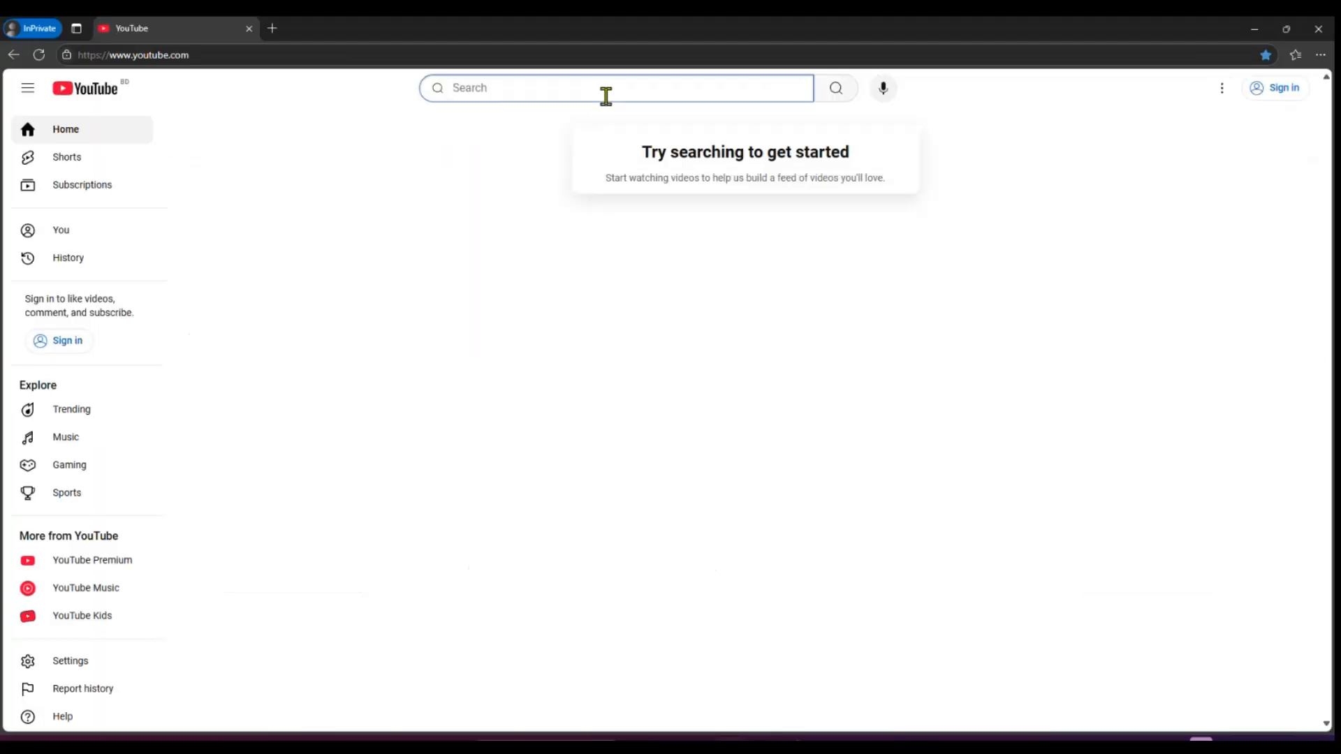
type("stud")
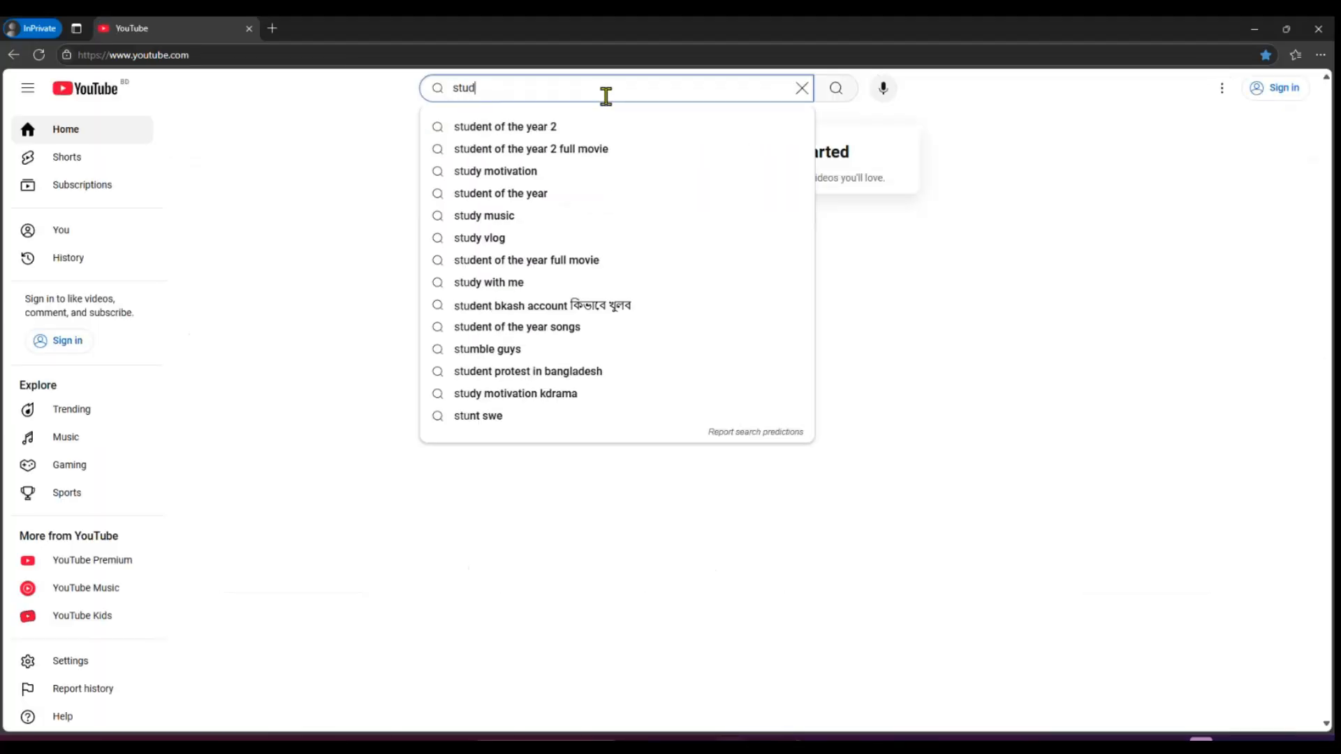
type("ywi")
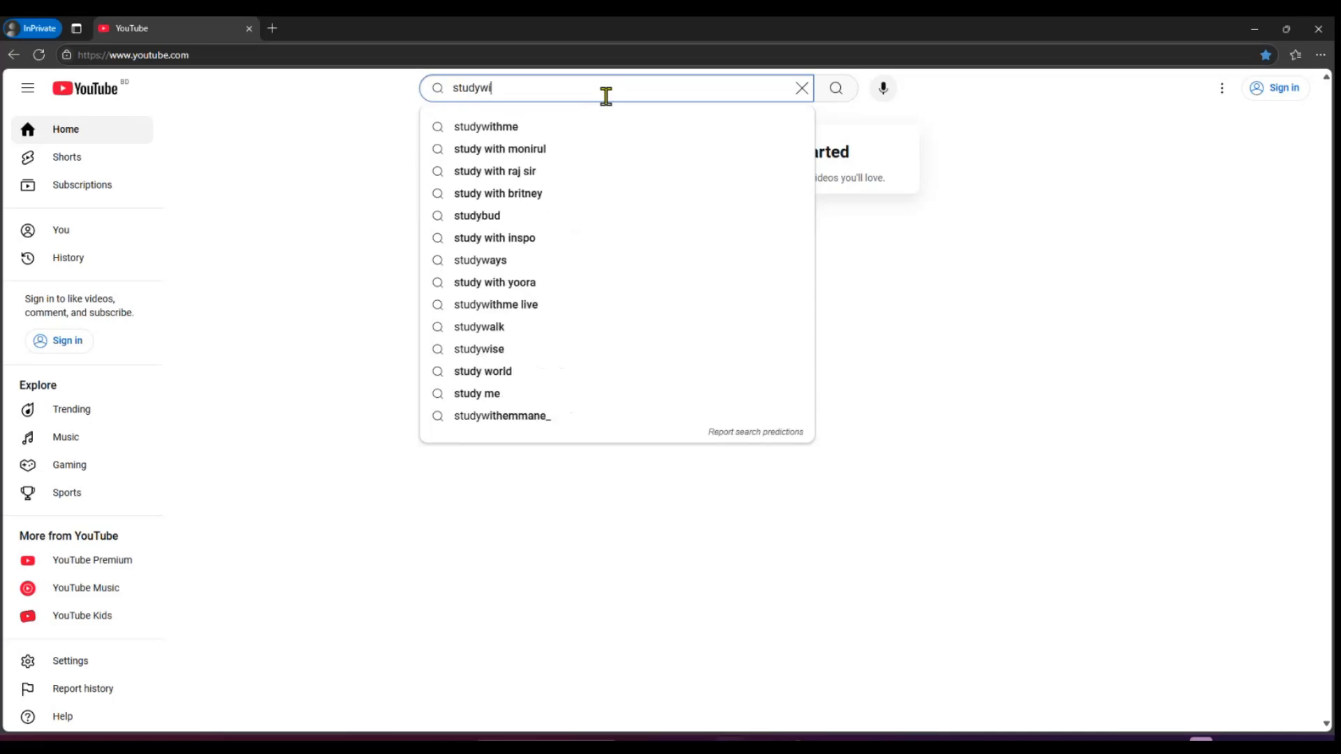
type("thmonirul")
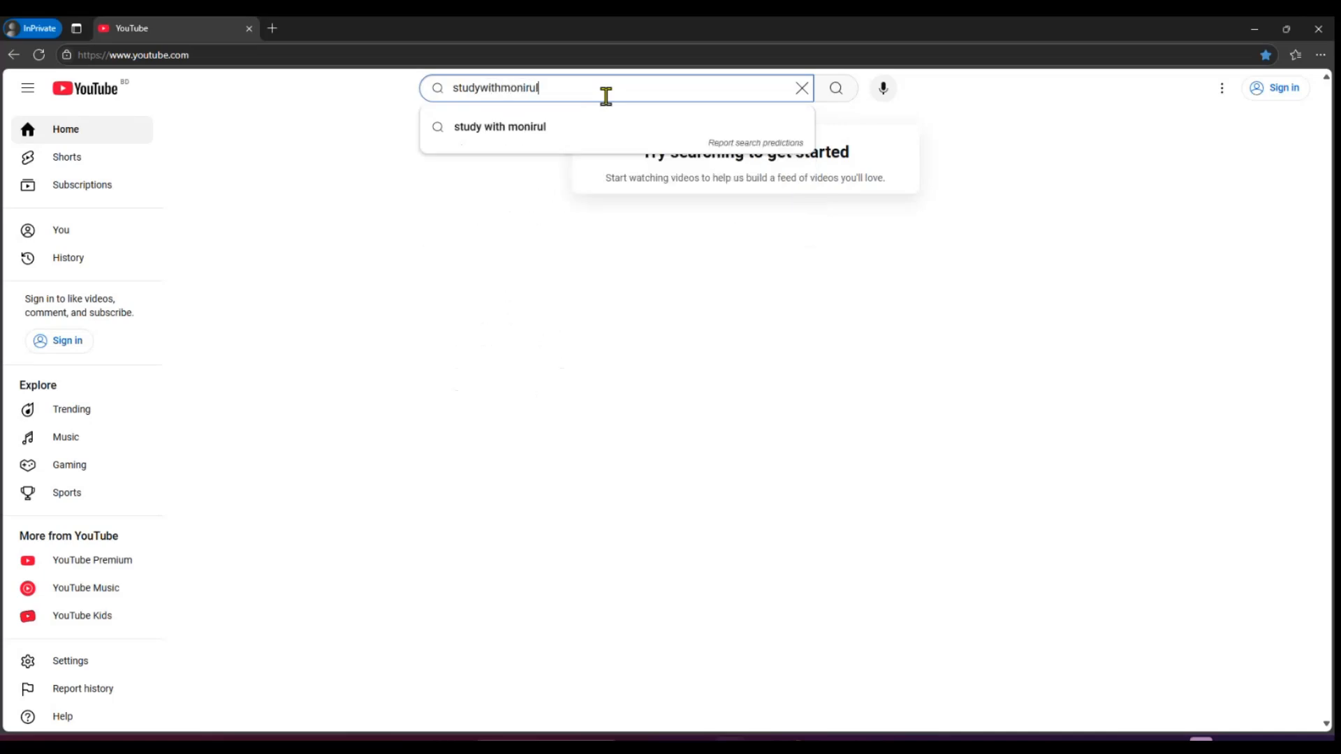
key("Return")
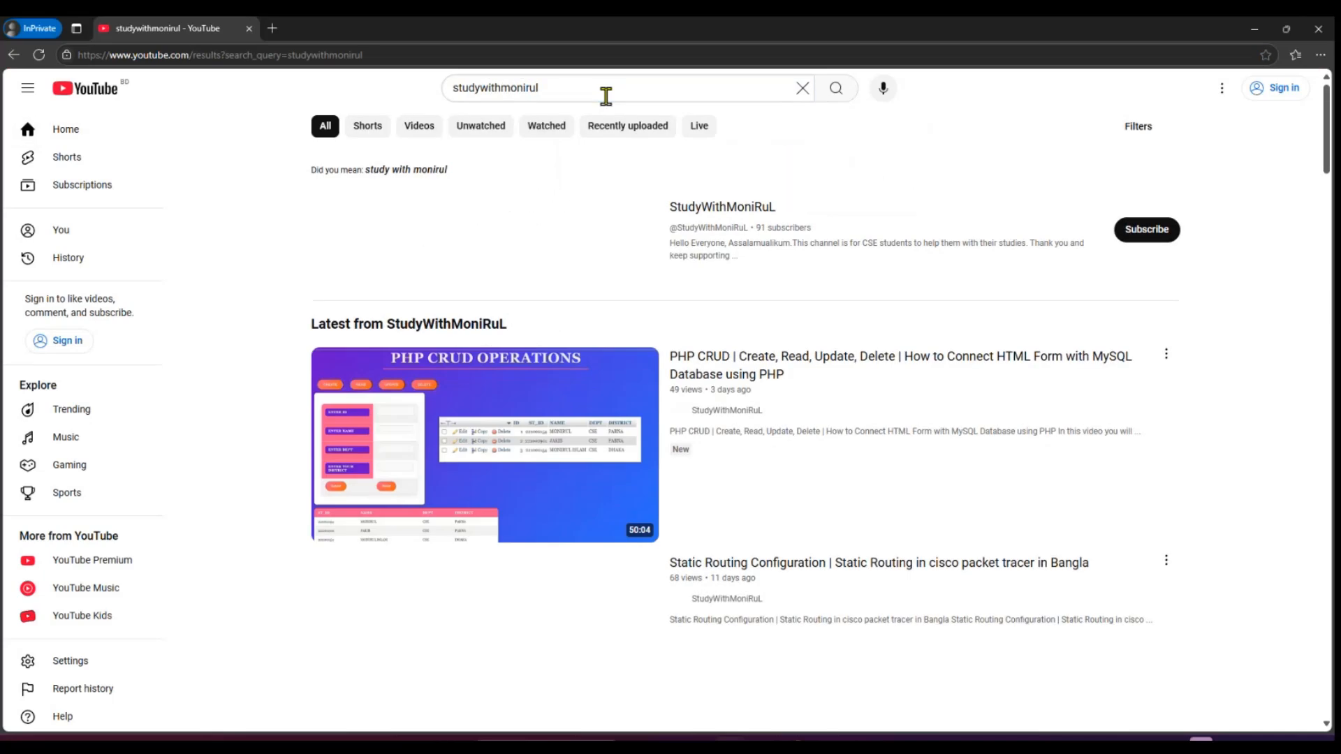
left_click(716, 215)
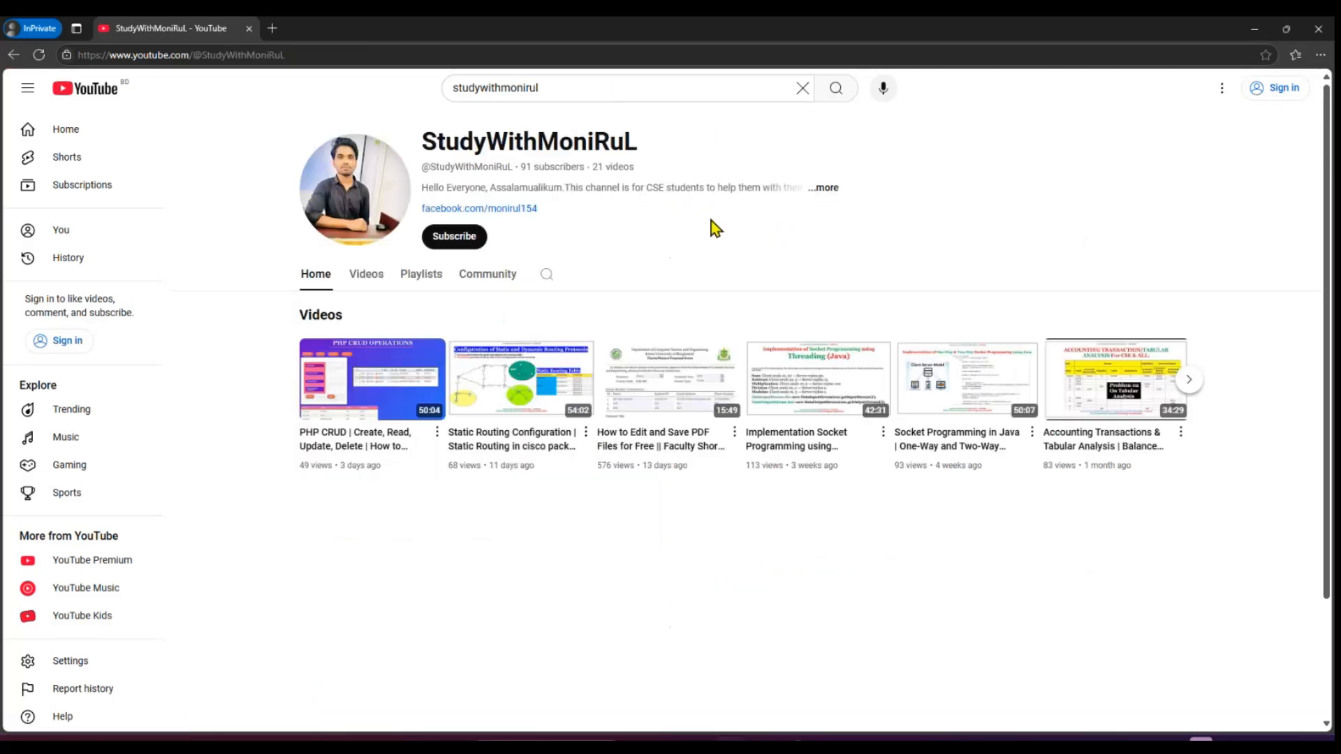
Open the channel's full Networking Lab (CSE_312) playlist and its first video, on static routing configuration.
left_click(433, 279)
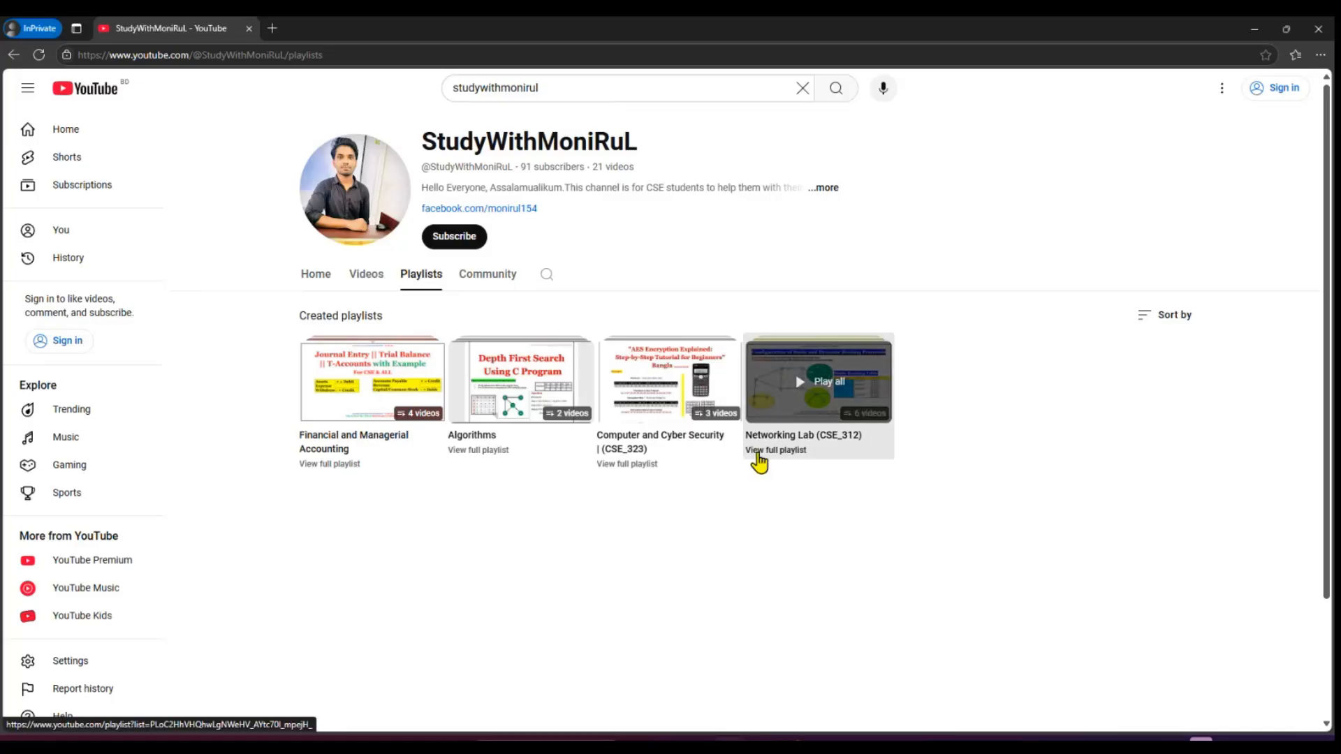
left_click(756, 452)
left_click(556, 184)
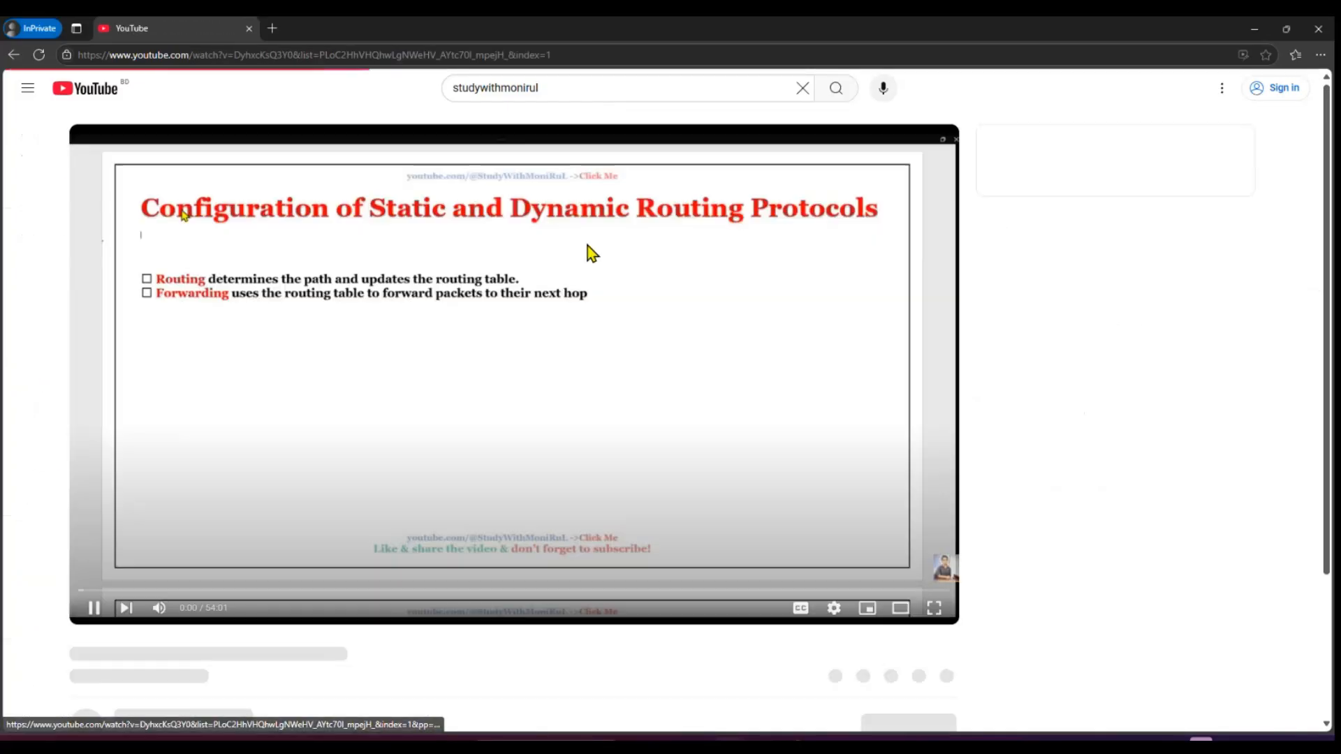
Skim the static routing video by jumping to about 17:16, 33:34 and 47:04.
left_click(272, 29)
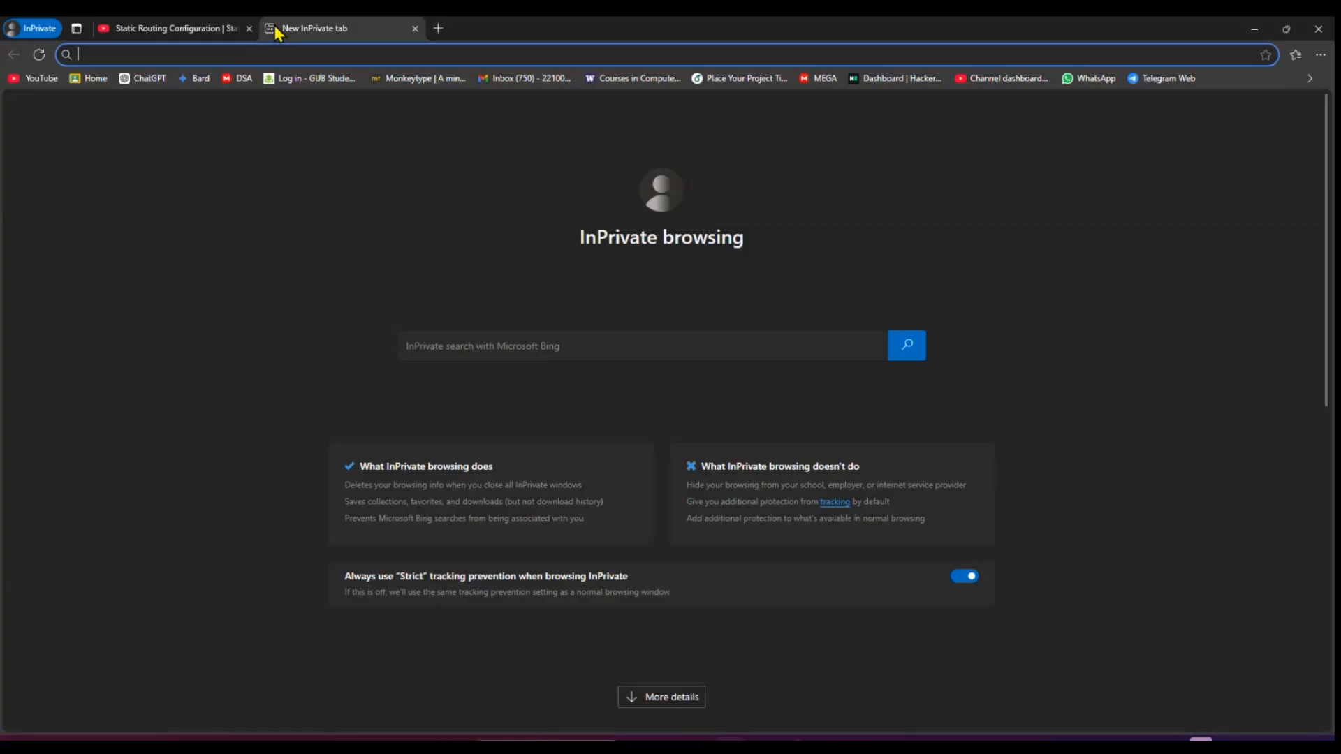
left_click(206, 27)
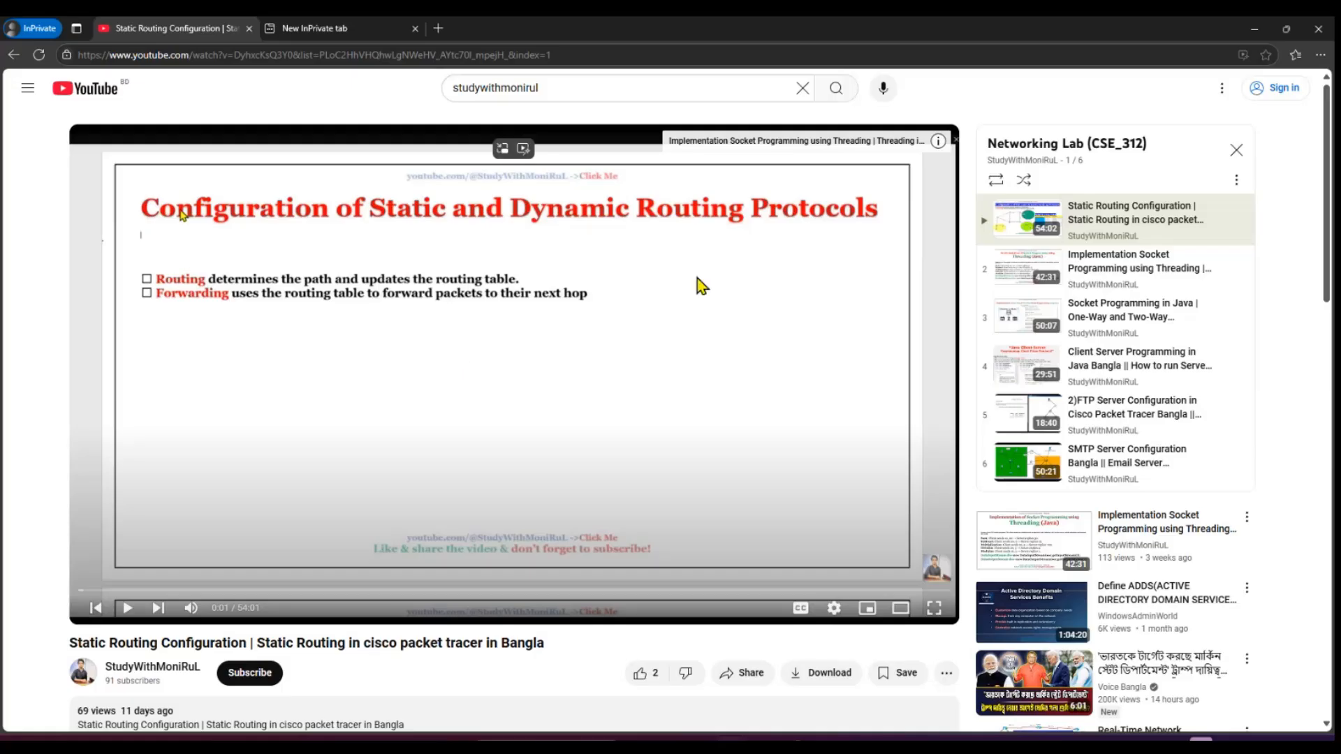
left_click(357, 590)
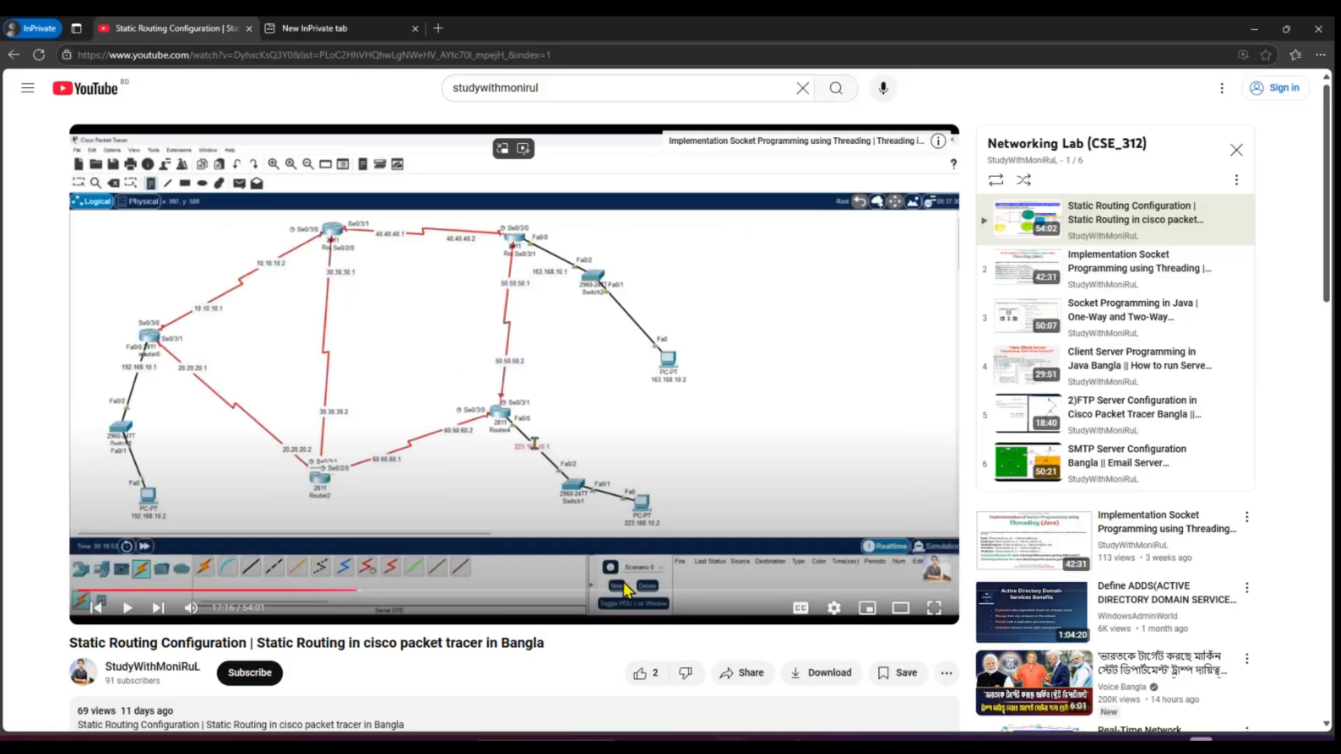
left_click(621, 591)
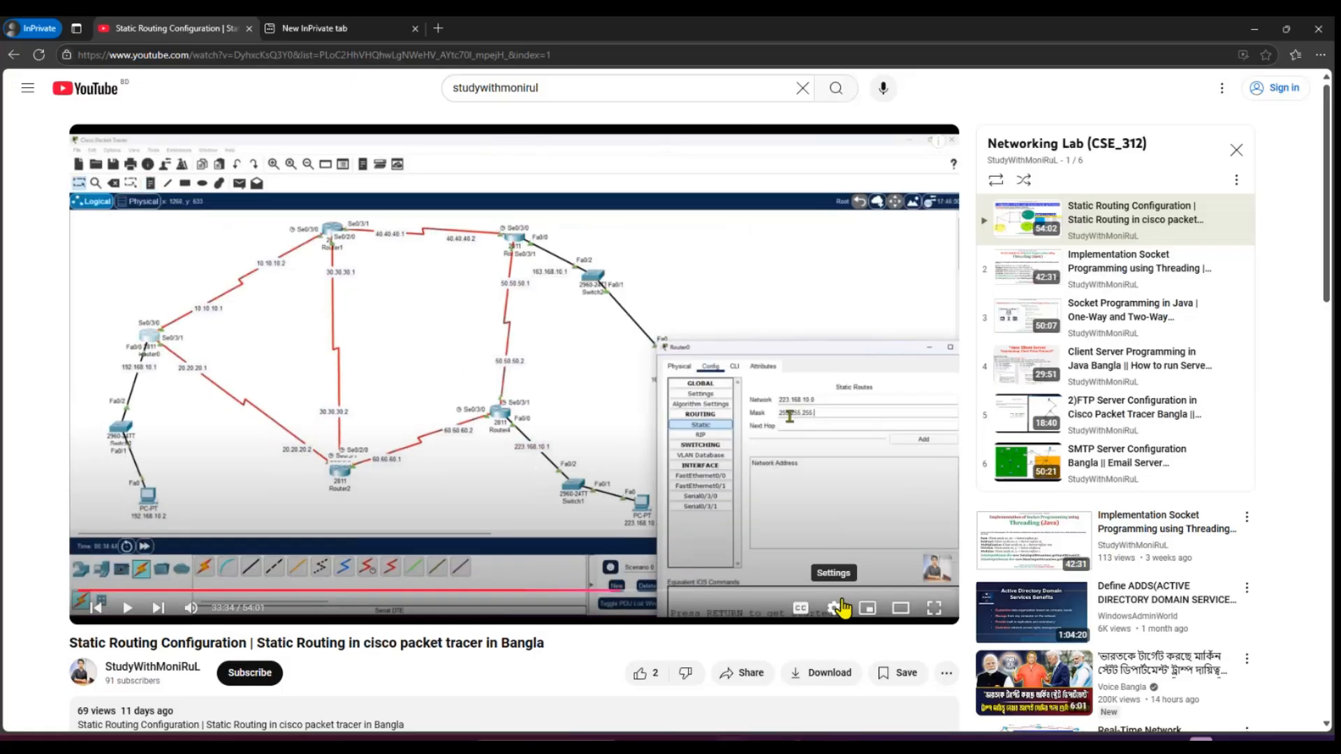
left_click(839, 592)
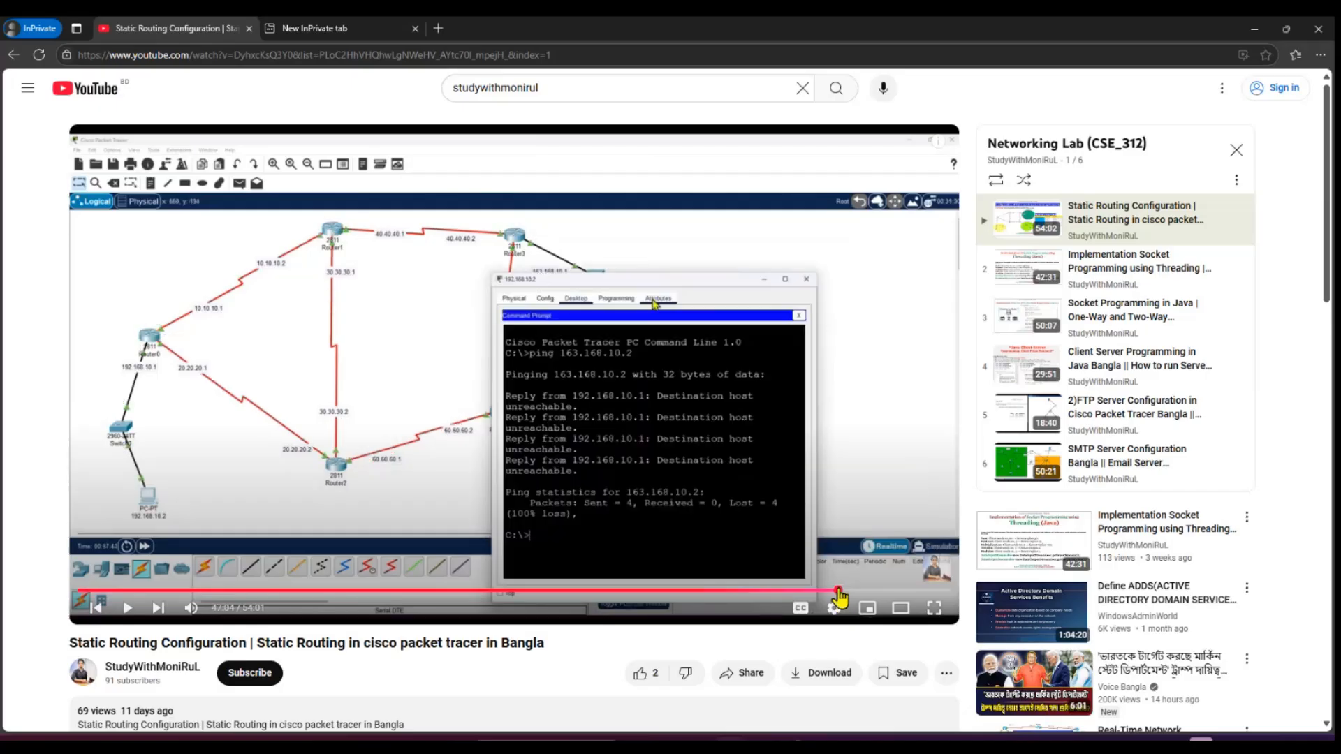